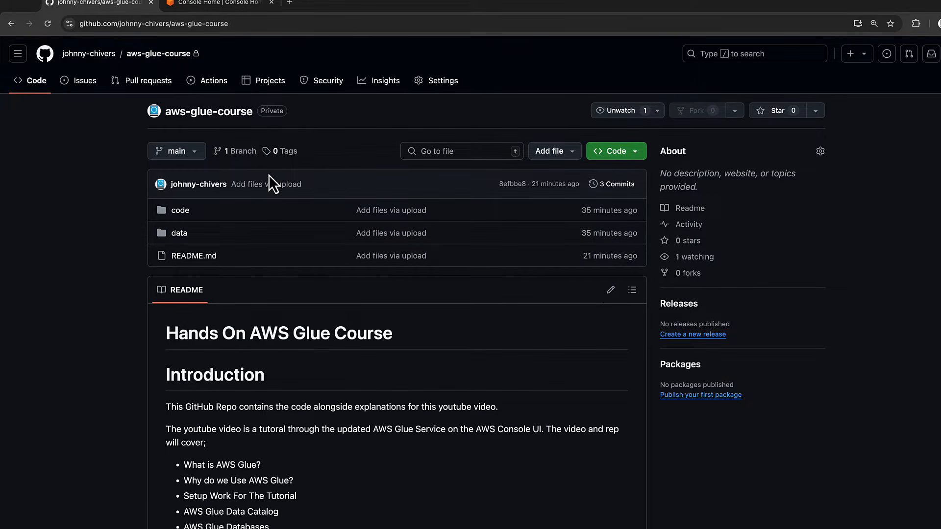
Look through the repository's code folder, including setup-code.yaml, and its data folder
click(181, 215)
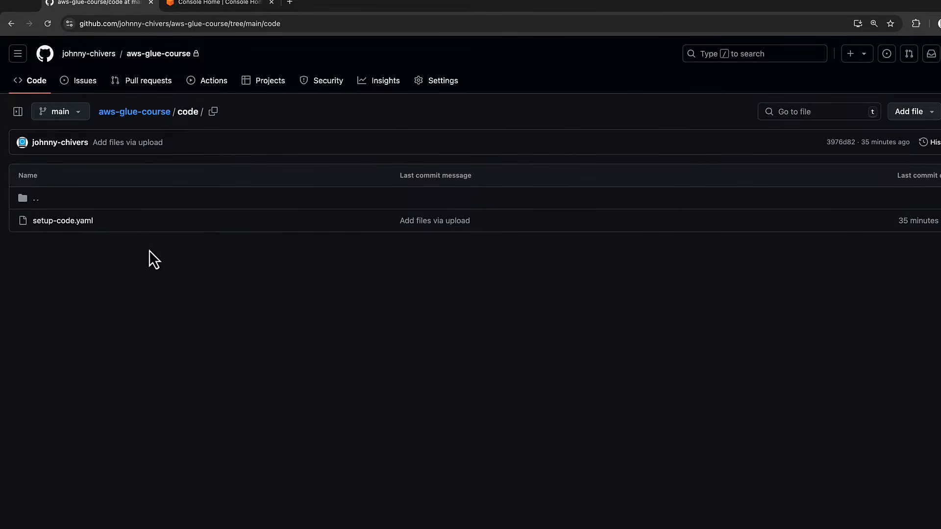
click(88, 222)
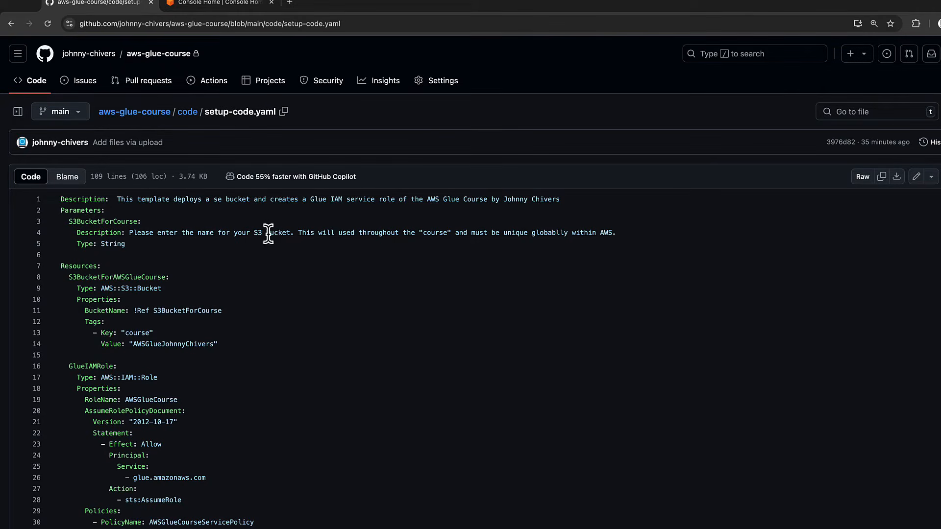
scroll(269, 294, down, 3)
click(9, 26)
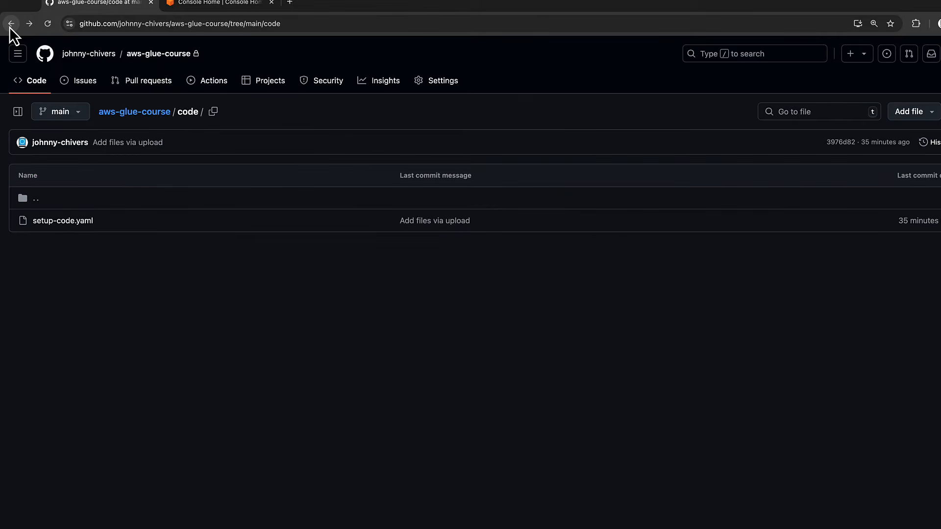
click(10, 27)
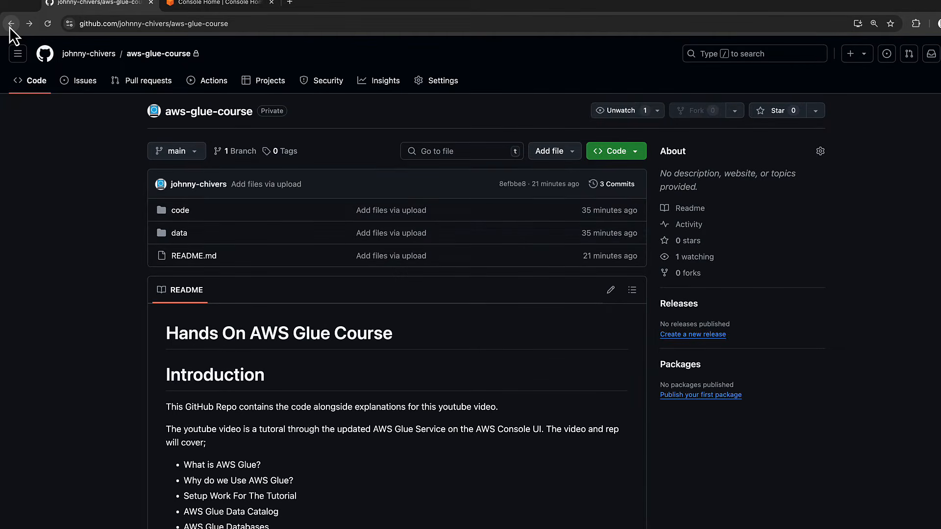
click(180, 234)
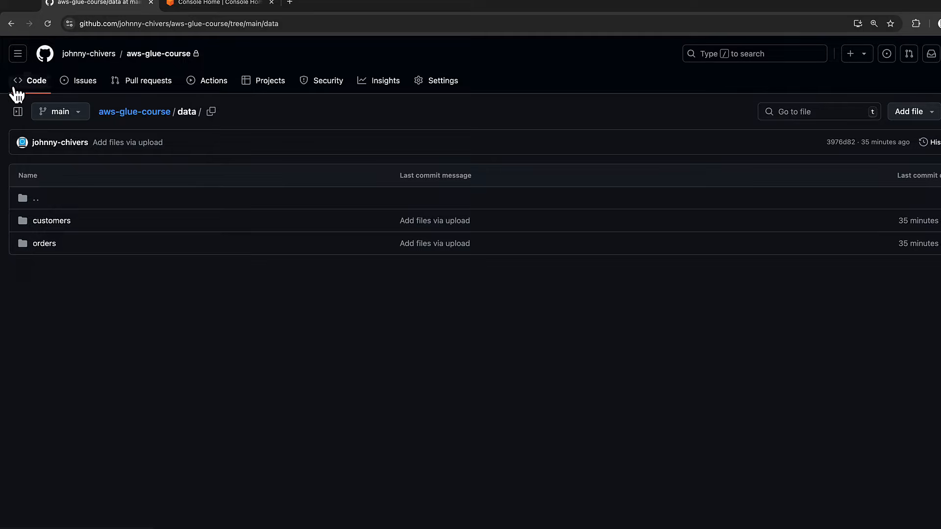
click(10, 26)
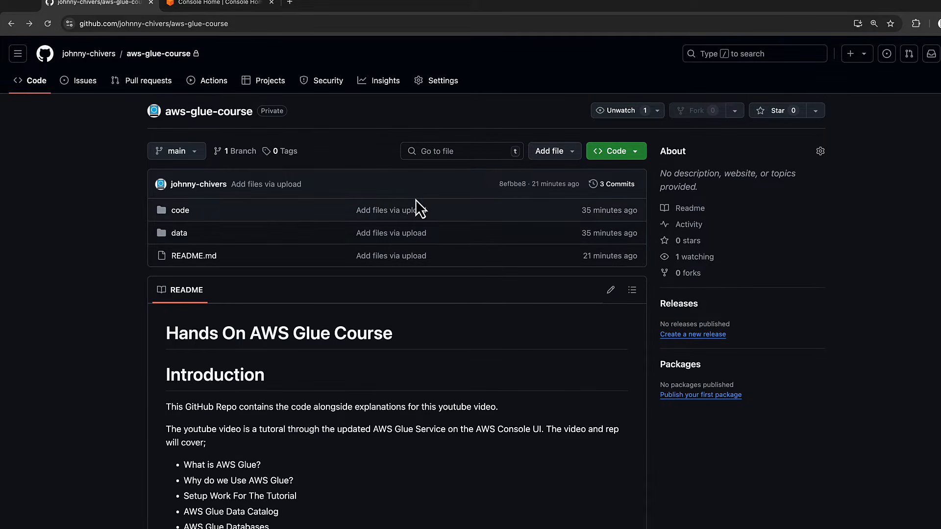
Download the aws-glue-course repository as a ZIP archive
click(636, 155)
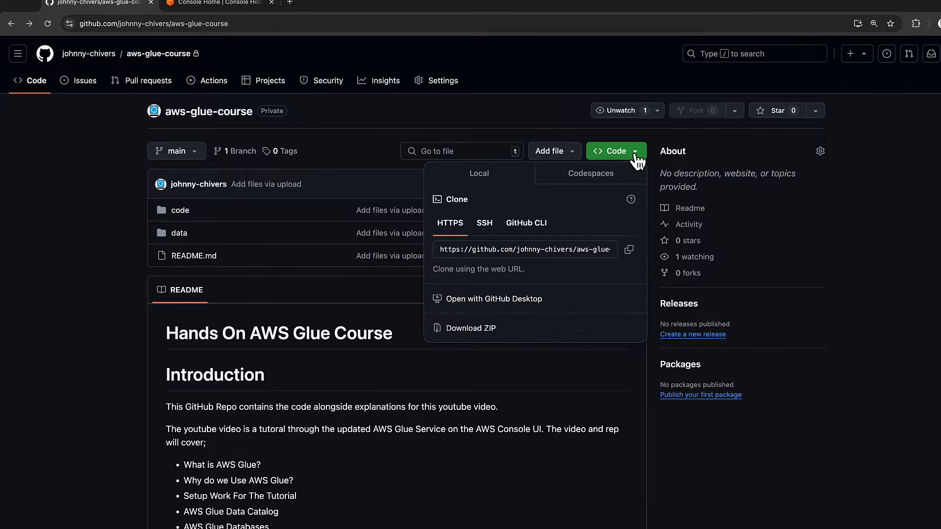
click(478, 329)
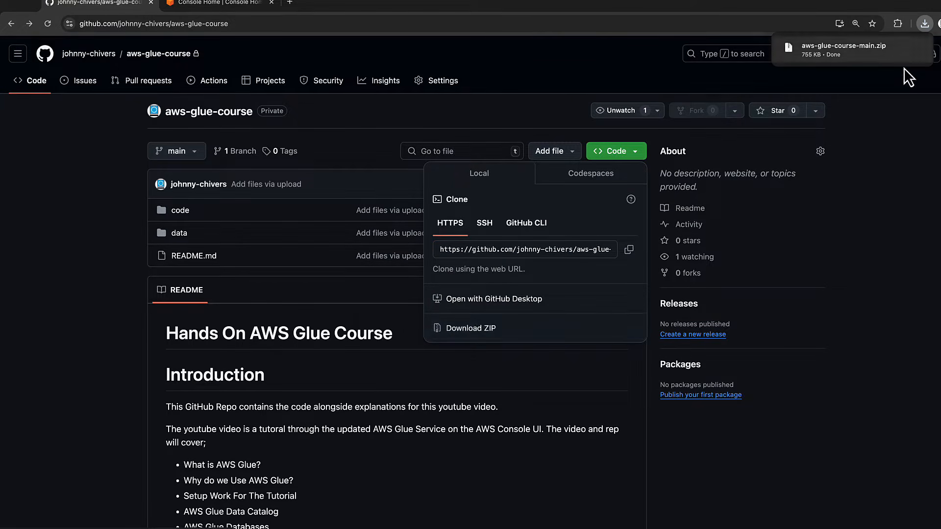
click(295, 326)
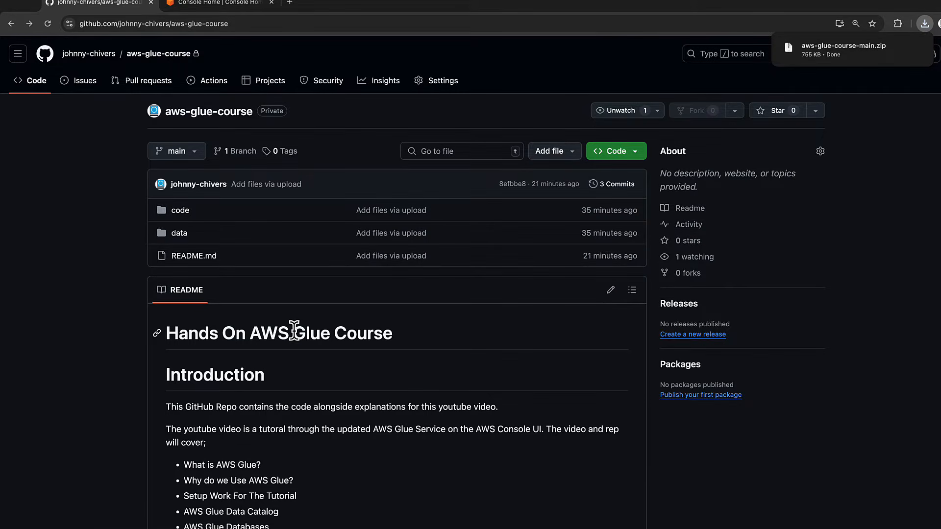
Read the README's topic list and the sample schemas for the Customers and Orders tables
scroll(295, 333, down, 4)
scroll(295, 332, down, 2)
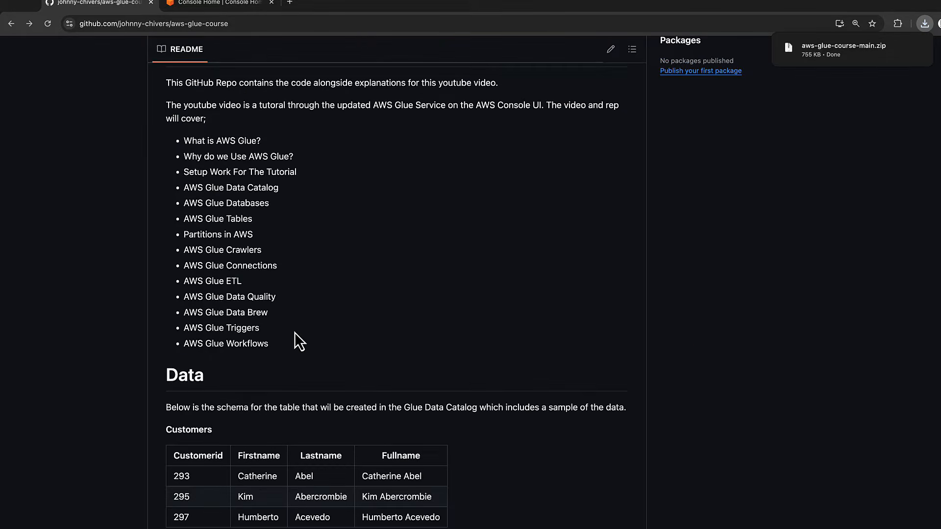
scroll(295, 333, down, 3)
scroll(295, 332, down, 1)
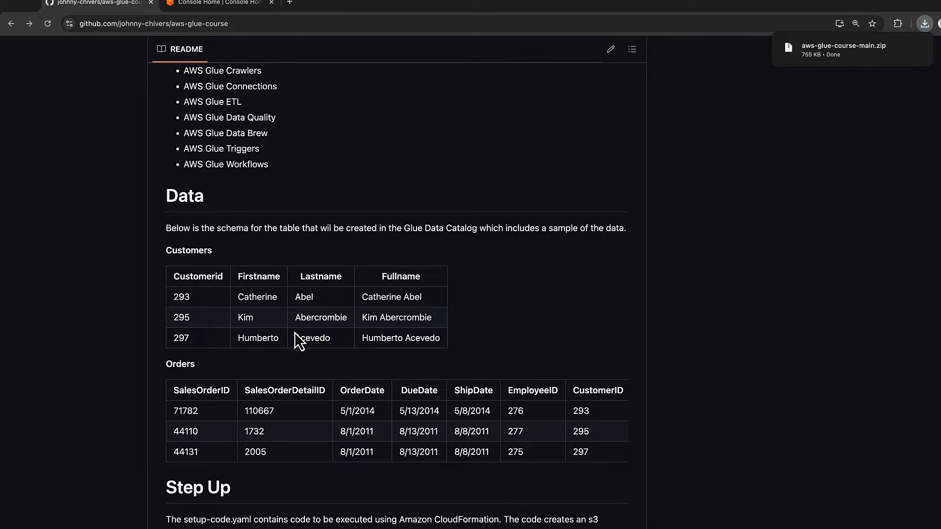
Switch to the AWS console, search for "cloudform" and open the CloudFormation service
key(ctrl+Tab)
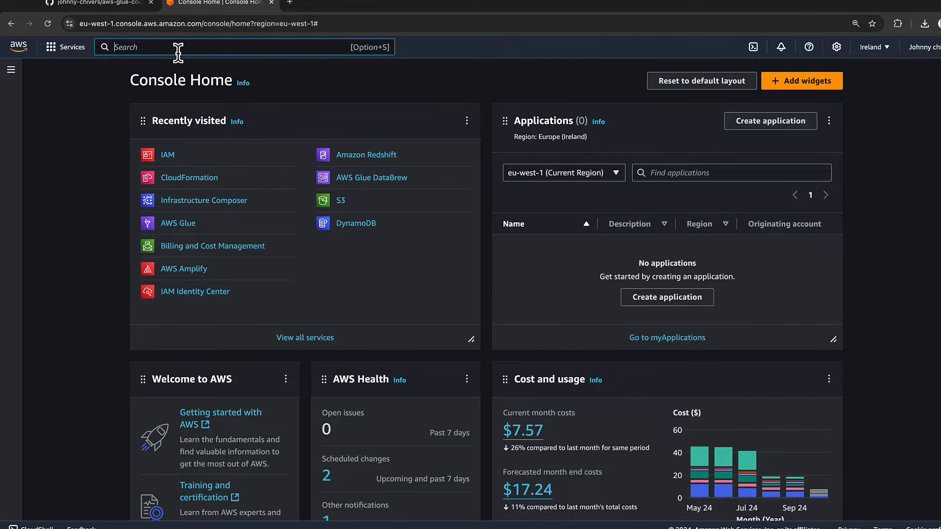
text(cloud)
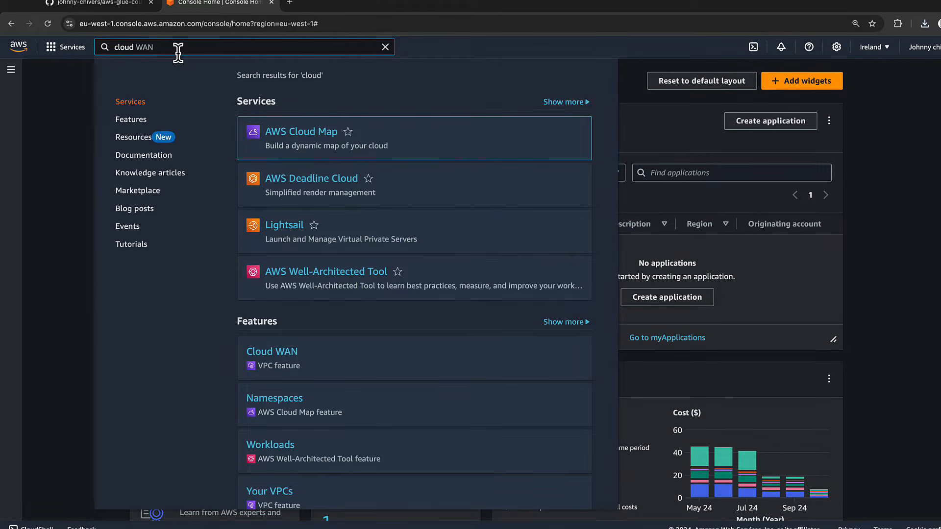
text(form)
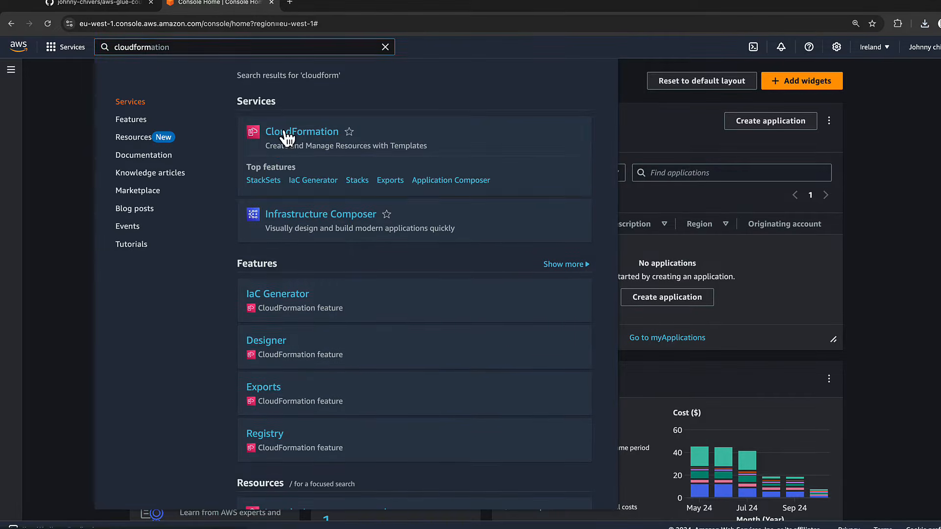
click(287, 135)
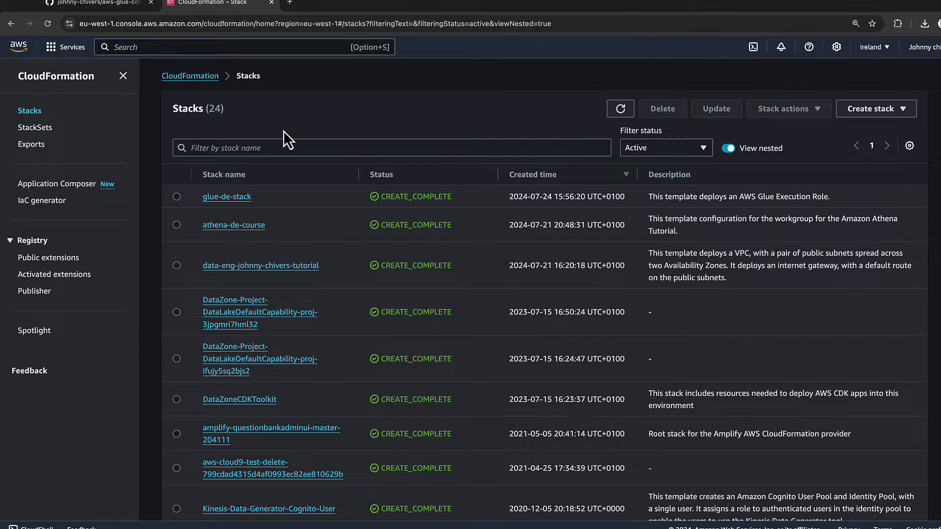
Start a stack with new resources, upload setup-code.yaml from the code folder as its template, and continue to the stack details
click(877, 113)
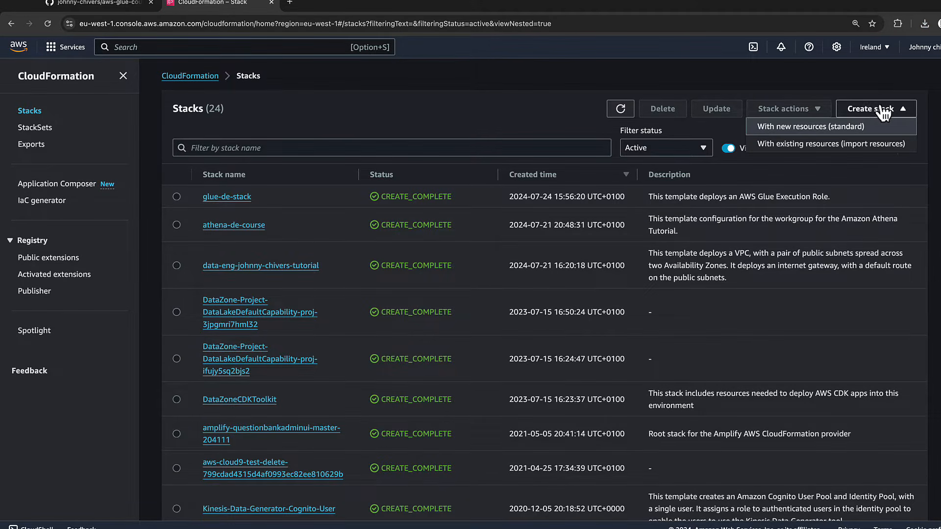
click(841, 127)
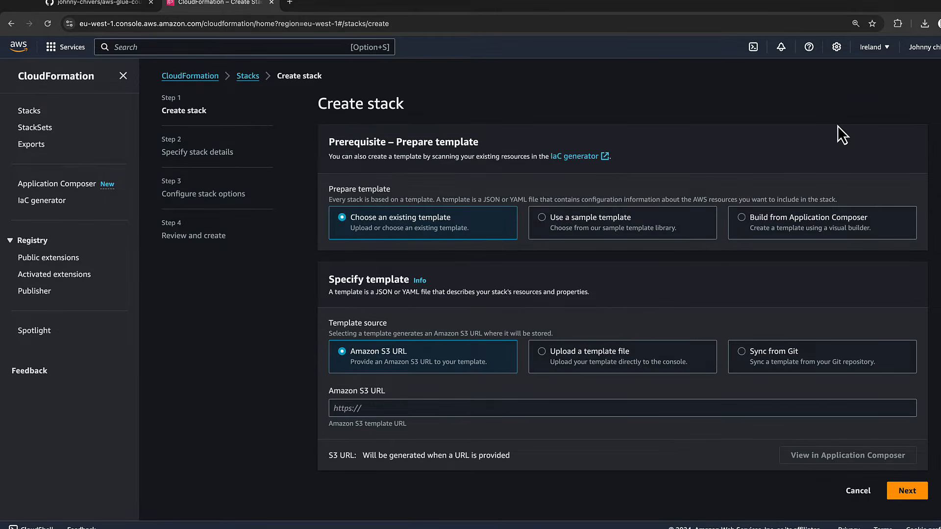
click(582, 363)
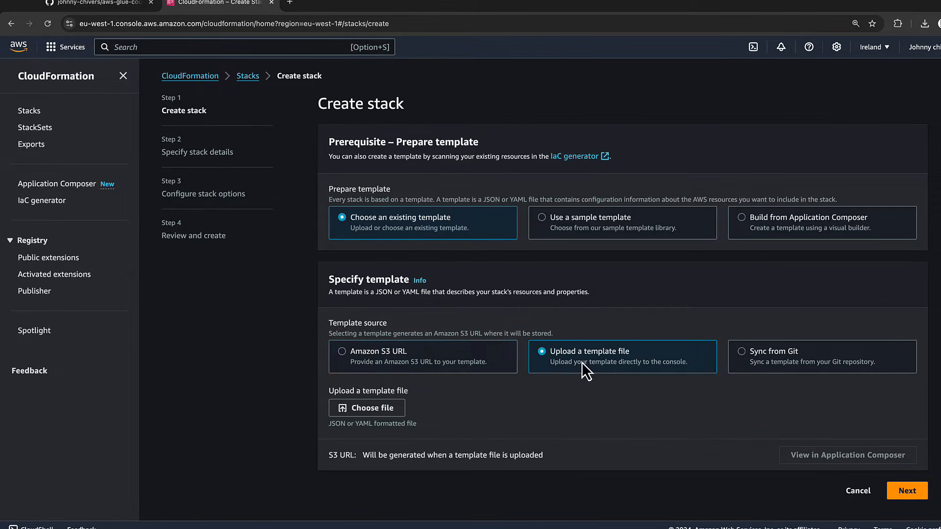
click(361, 409)
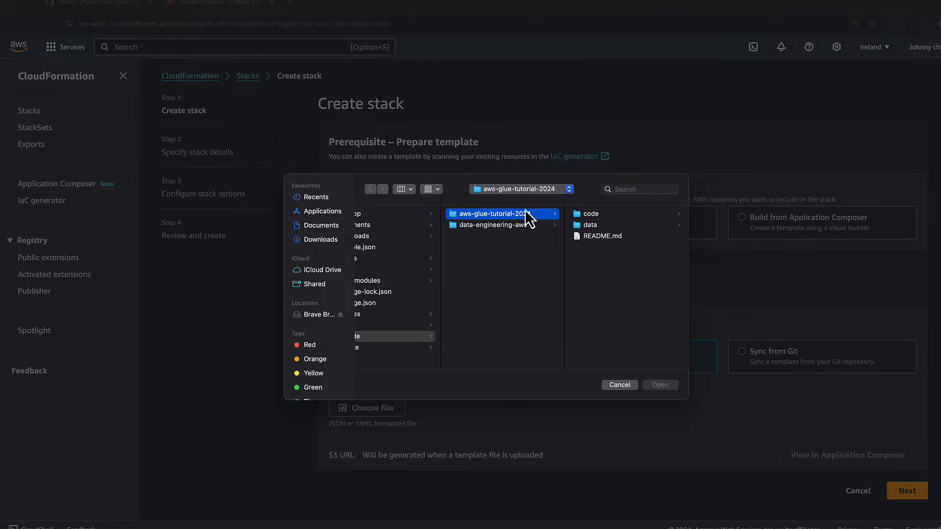
click(591, 214)
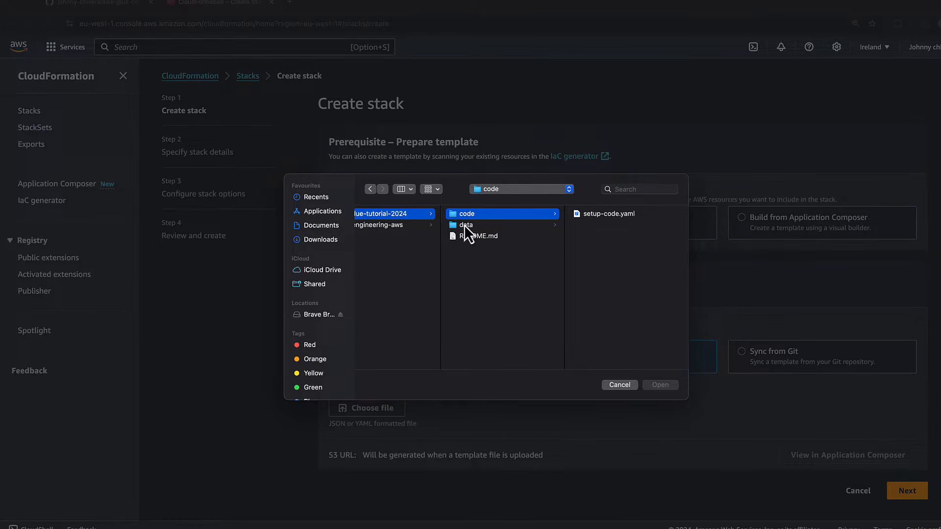
click(593, 213)
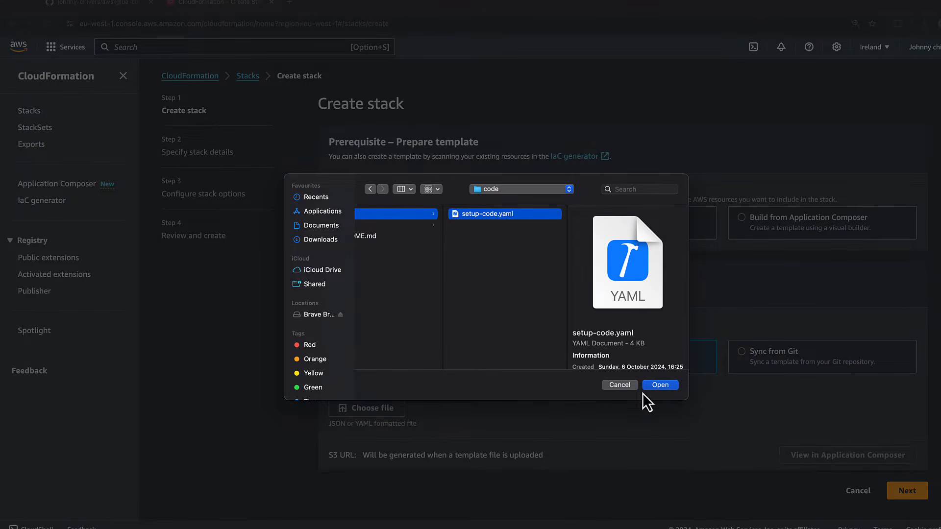
click(659, 384)
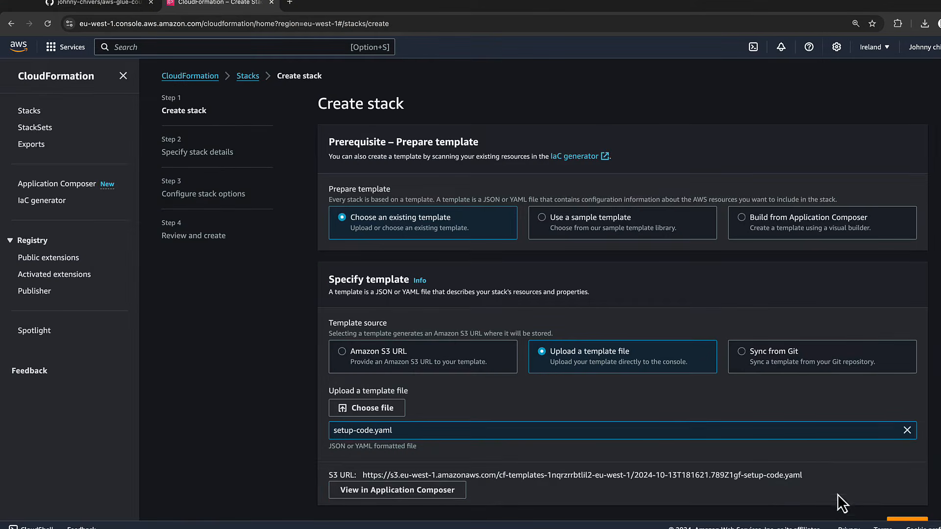
scroll(866, 472, down, 1)
click(907, 498)
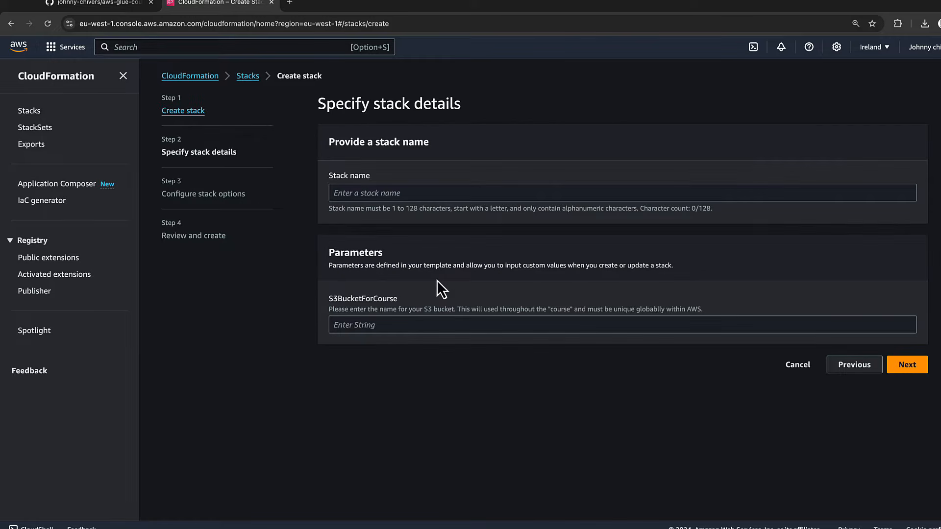
Name the stack with the author's name plus "-glue-course-2024" and set S3BucketForCourse to "aws-glue-course-" plus the author's name
click(392, 196)
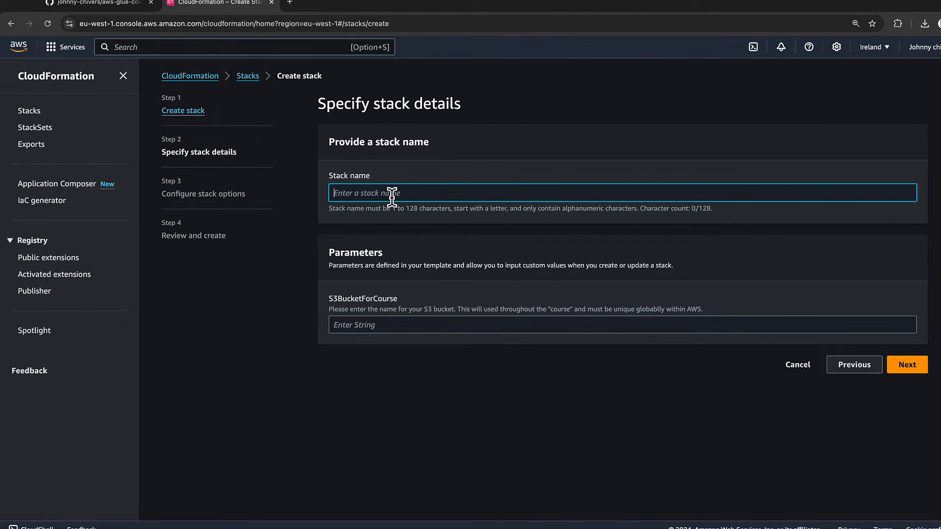
text(johnny-chivers-glue-course-2024)
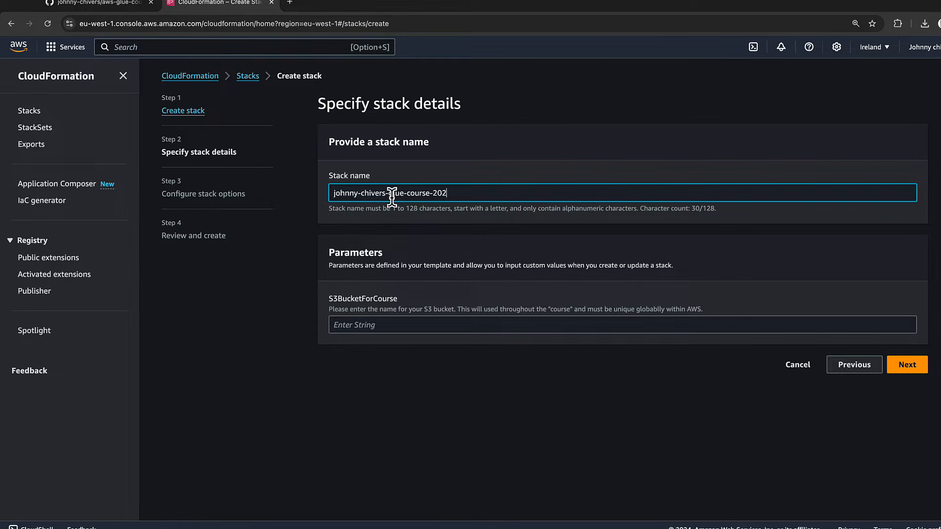
click(381, 323)
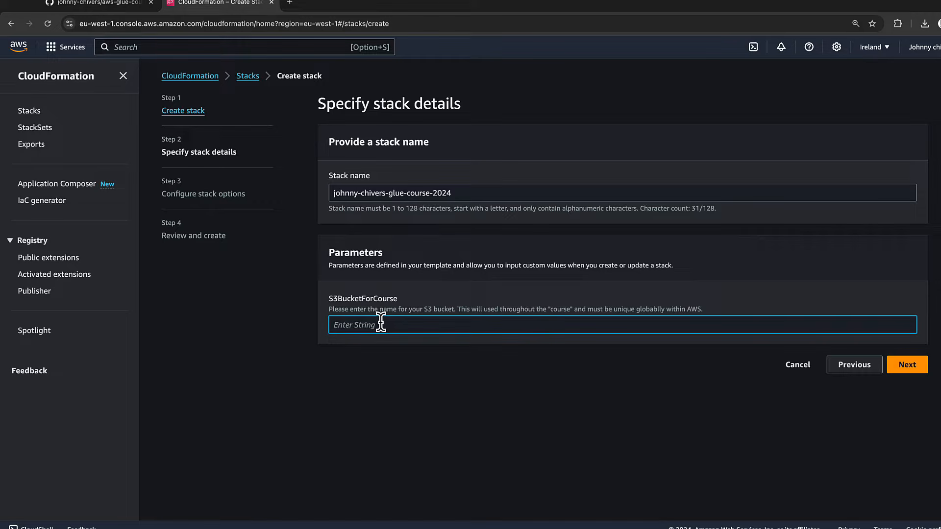
text(aws-glue-course-johnny-chivers)
click(906, 365)
Acknowledge that CloudFormation might create IAM resources with customised names, keep the other stack options at their defaults, and submit the stack
scroll(911, 365, down, 3)
scroll(911, 366, down, 9)
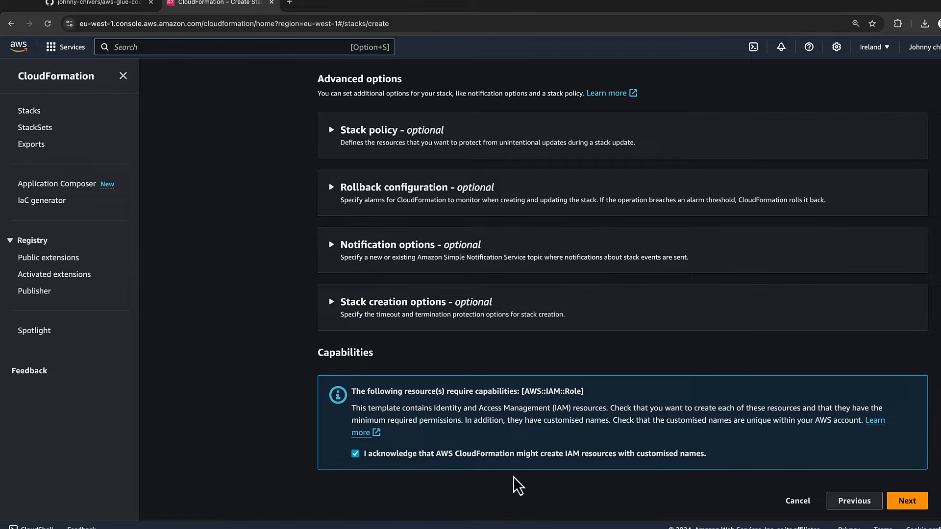
click(908, 502)
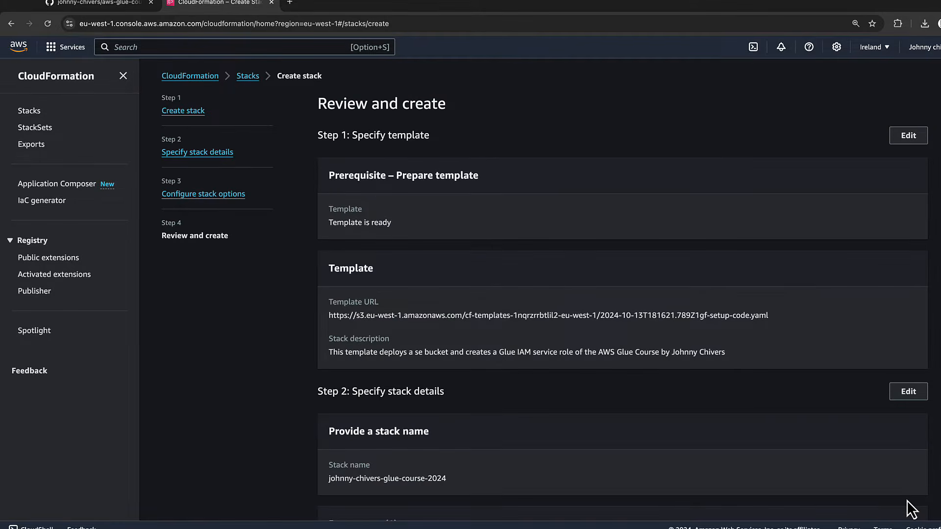
scroll(838, 355, down, 15)
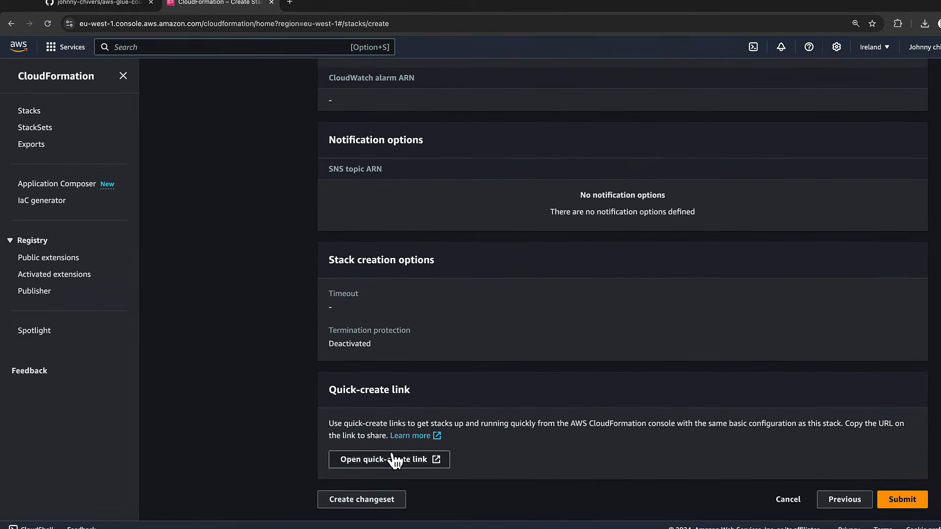
click(901, 499)
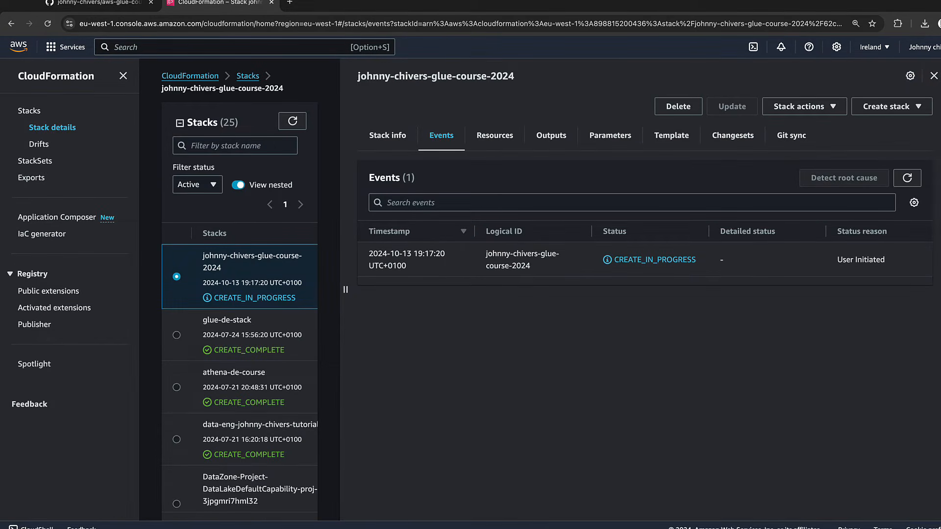
Refresh the new stack's event list repeatedly to check the creation progress
click(910, 179)
click(912, 181)
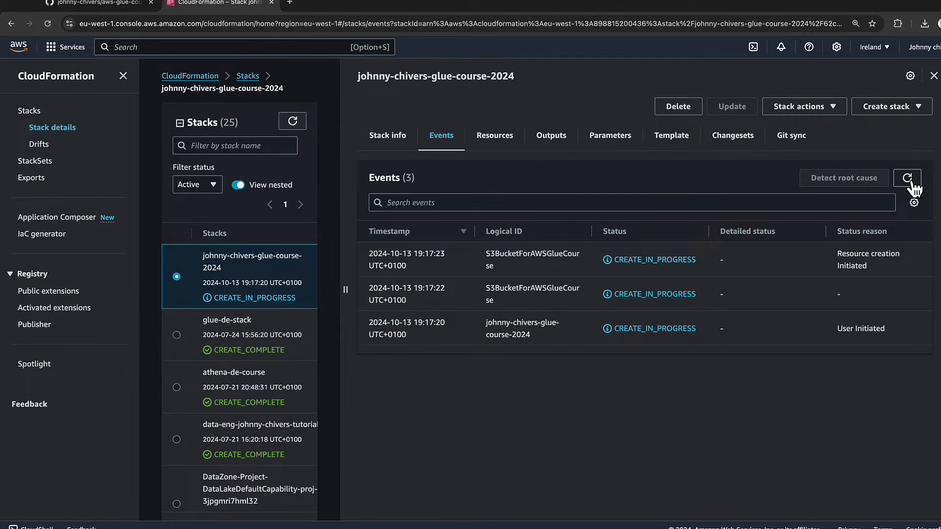
click(911, 182)
click(912, 181)
Return to the GitHub repository and examine the S3 bucket and Glue IAM role resources defined in setup-code.yaml
click(124, 6)
scroll(324, 171, up, 5)
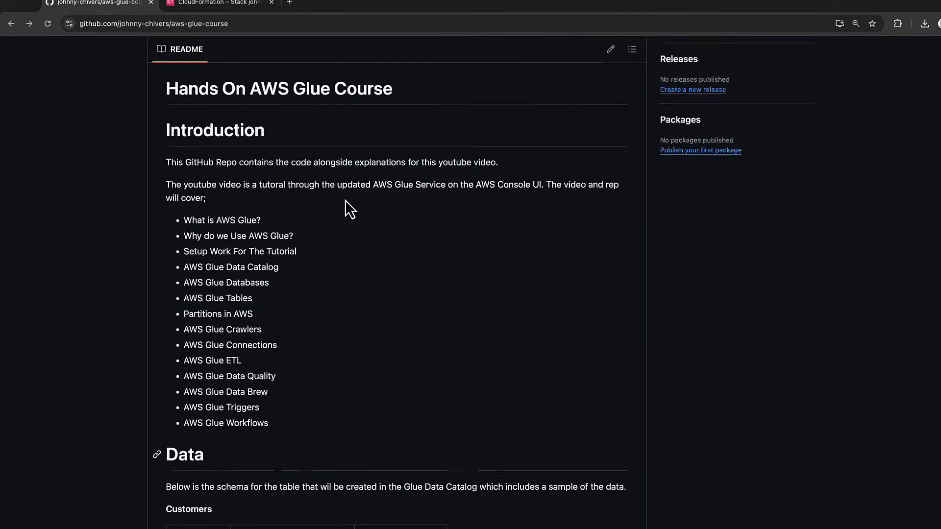
scroll(343, 196, up, 5)
click(183, 212)
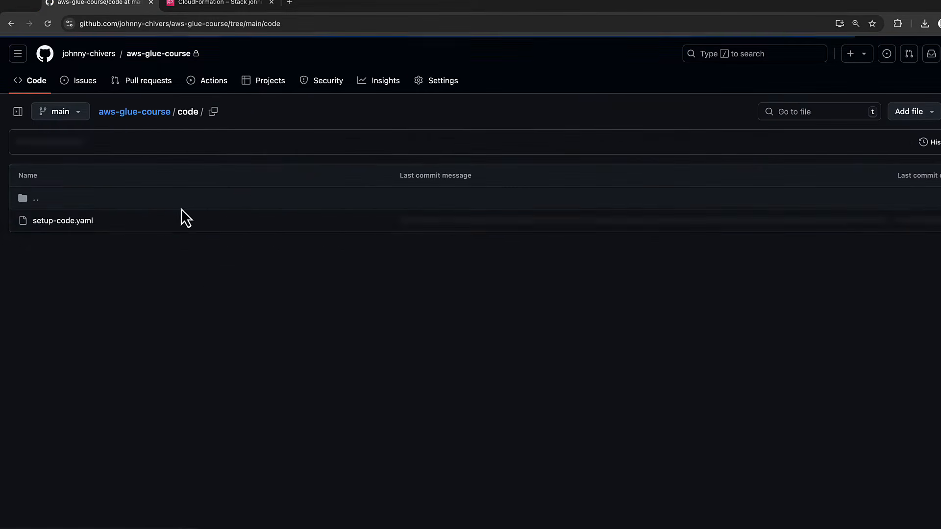
click(64, 221)
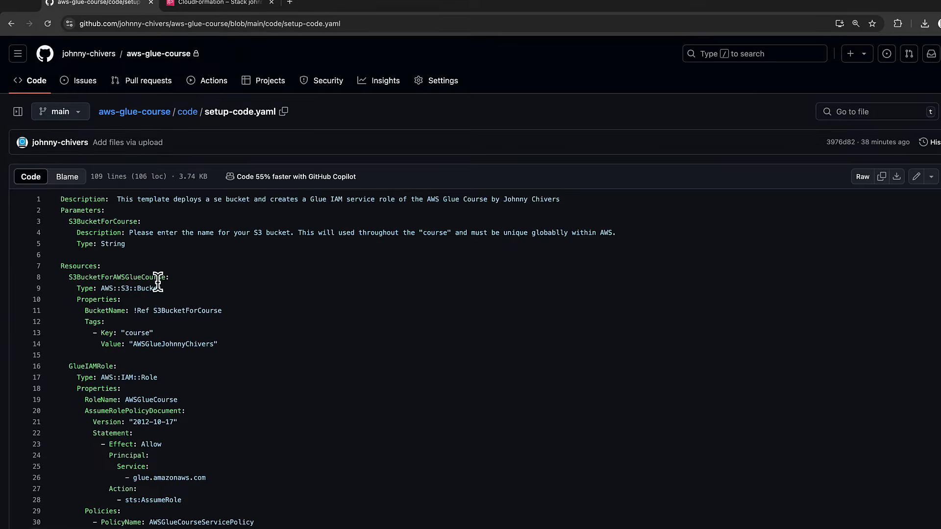
scroll(158, 282, down, 3)
drag(73, 247, 158, 246)
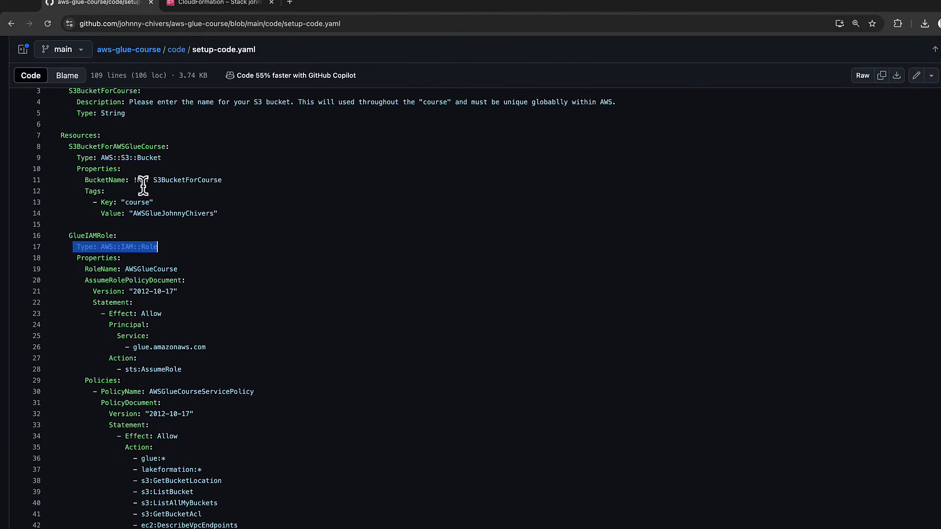
Examine the bucket name, Glue role policy statements and Athena workgroup definition in the rest of setup-code.yaml
click(121, 180)
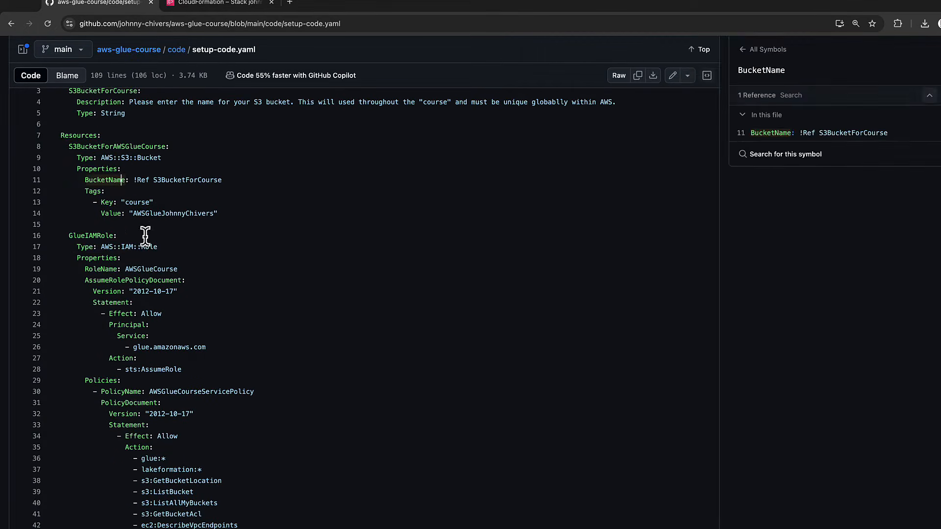
drag(157, 247, 101, 247)
scroll(150, 277, down, 3)
scroll(150, 276, down, 7)
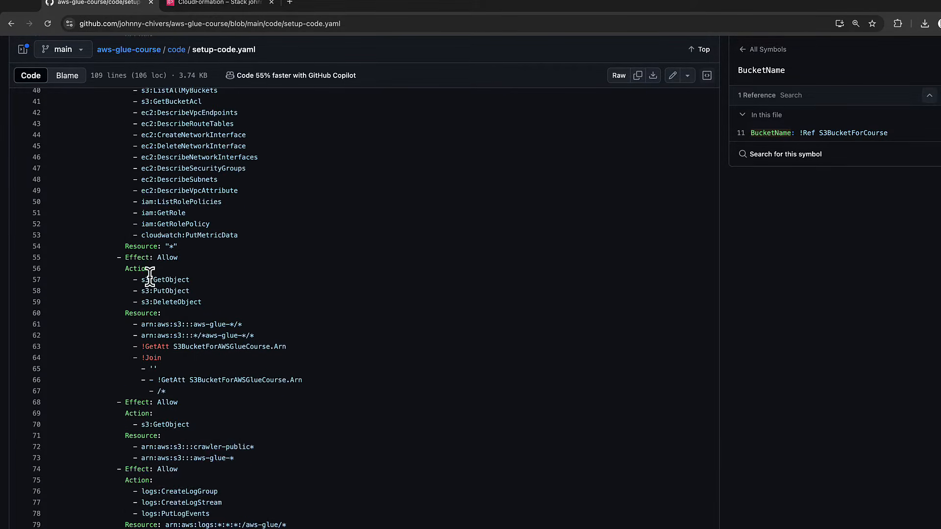
scroll(150, 277, down, 9)
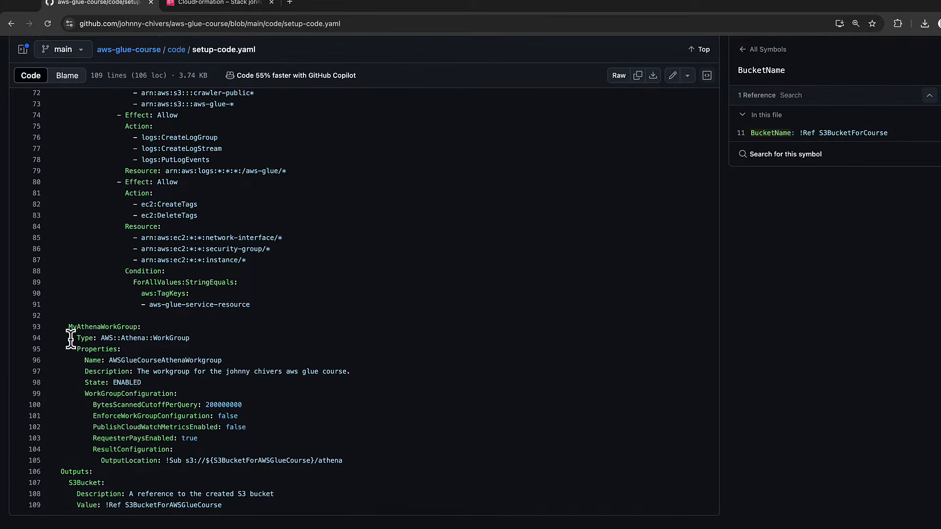
drag(205, 338, 86, 335)
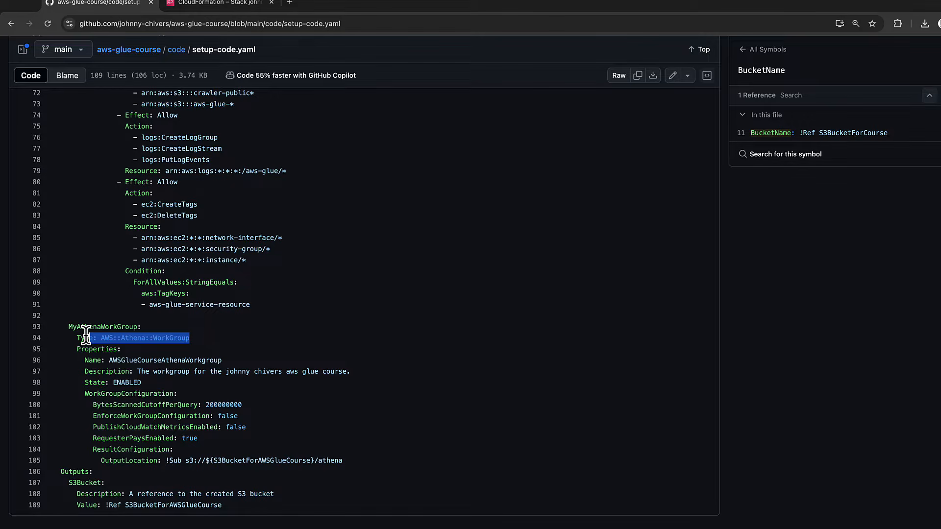
Return to the CloudFormation stack, refresh its events, and copy the S3Bucket value from the stack's outputs
click(219, 3)
click(907, 180)
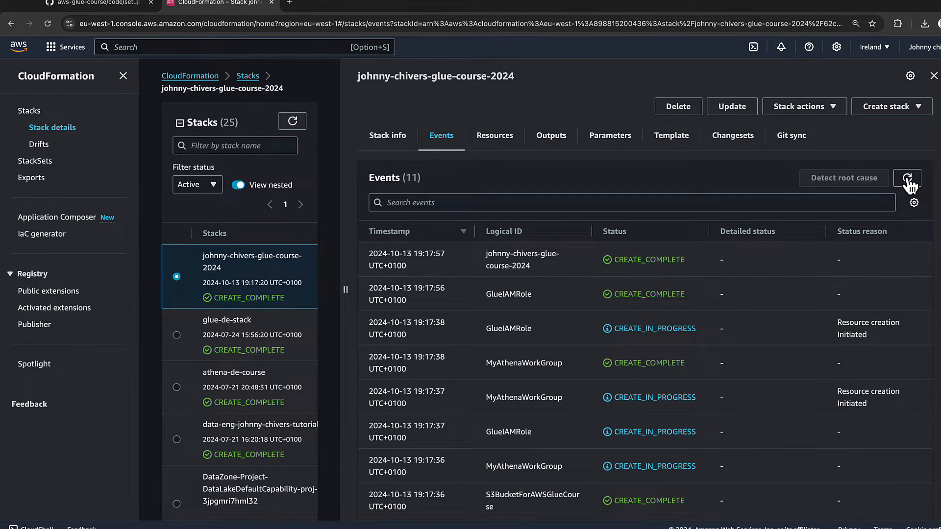
click(510, 142)
click(540, 142)
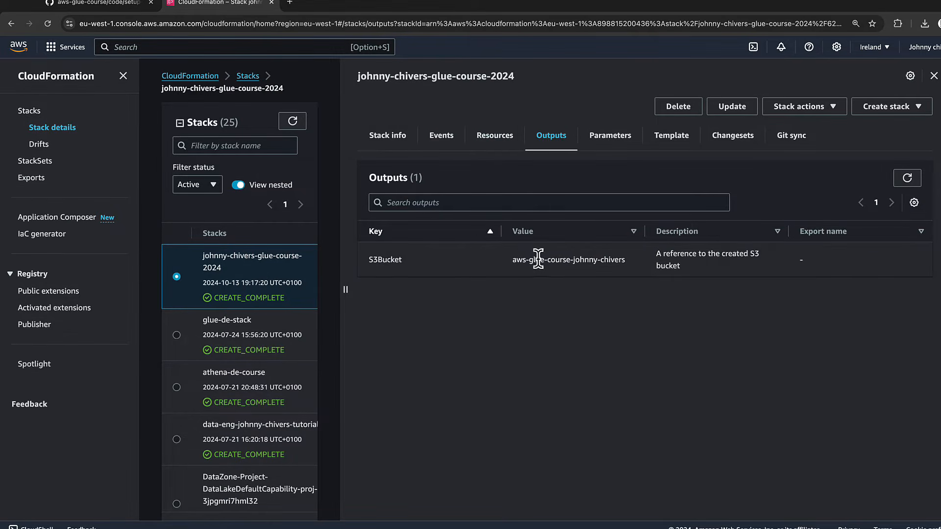
triple_click(543, 260)
key(super+c)
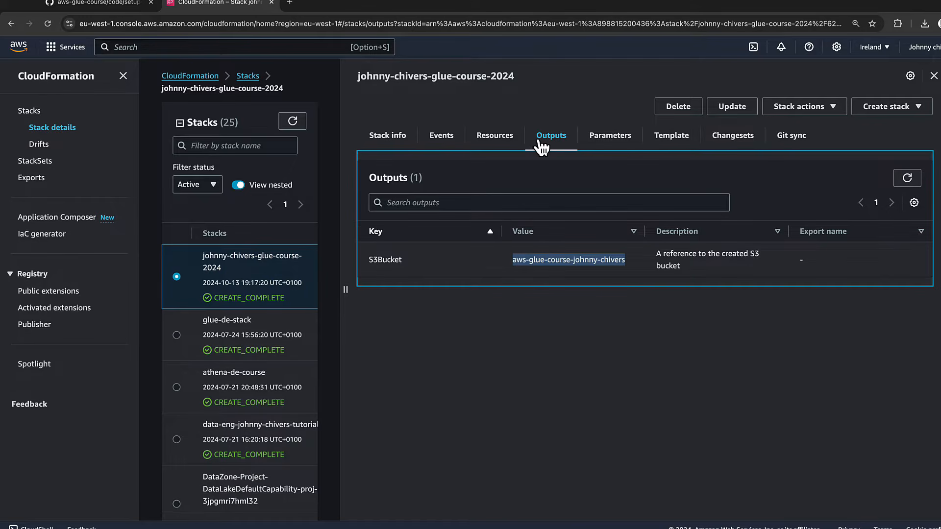
Open the S3 service and search the general purpose buckets for the copied bucket name
click(236, 46)
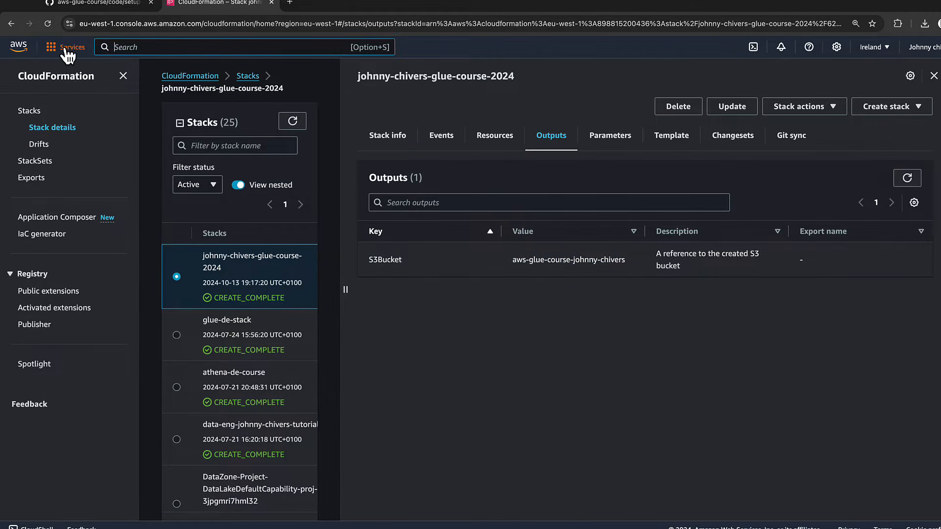
text(s3)
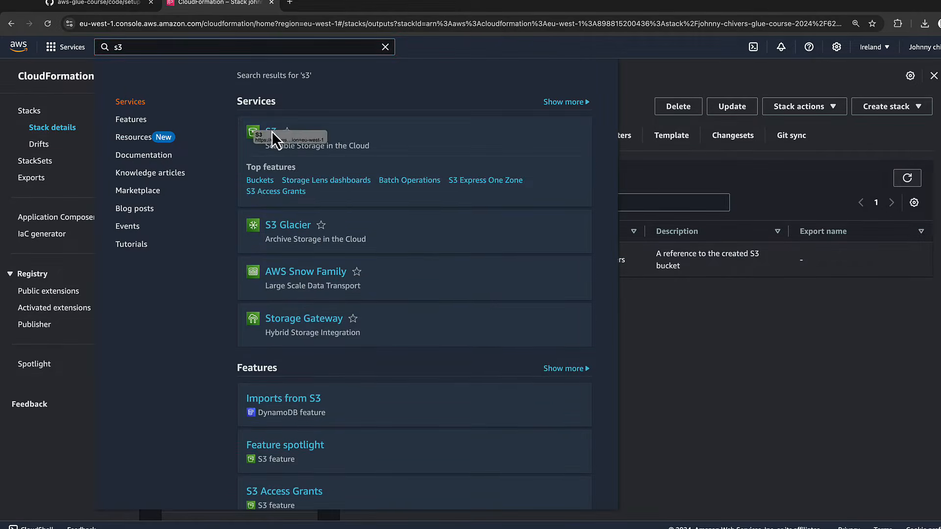
click(268, 133)
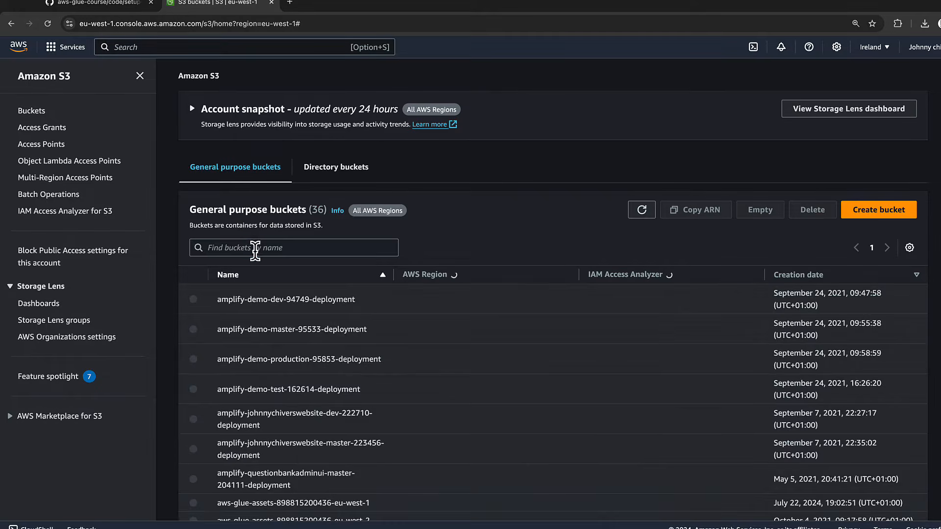
click(255, 248)
key(super+v)
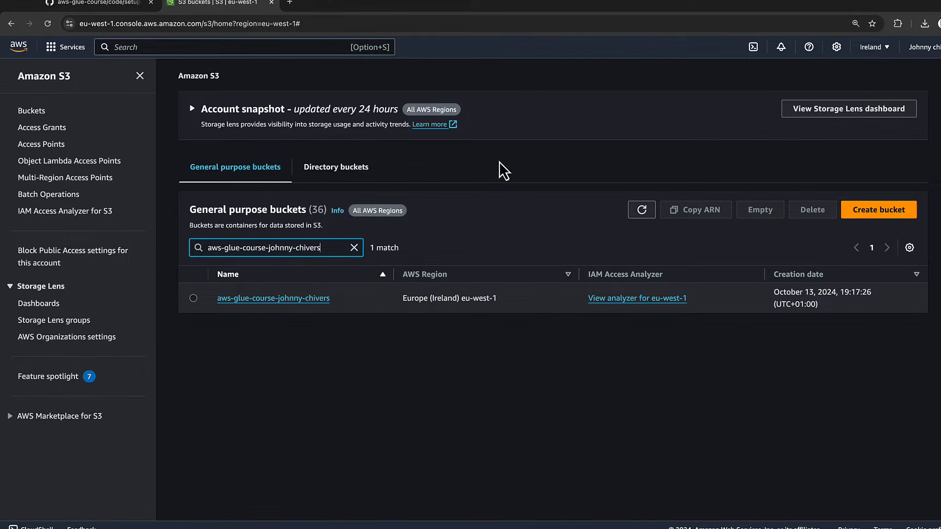
Open the IAM service, and copy the role name AWSGlueCourse from setup-code.yaml on GitHub
click(234, 64)
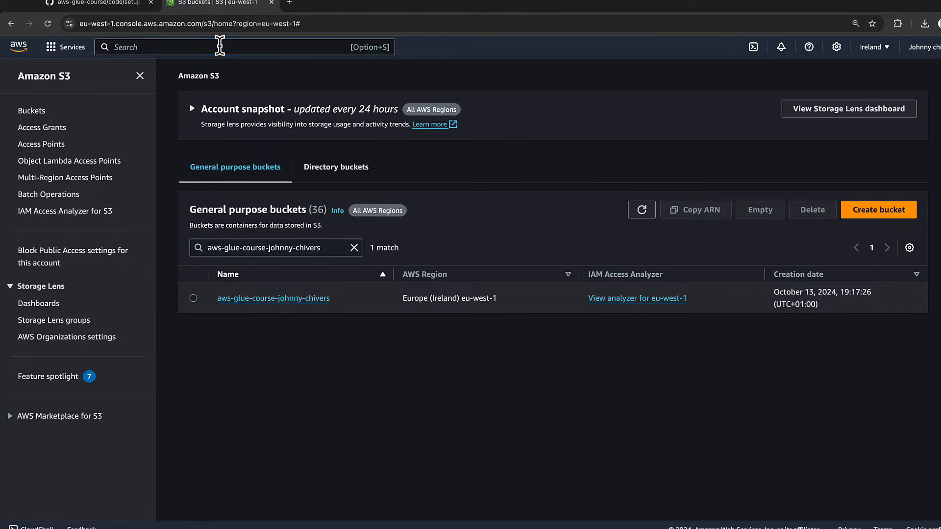
text(iam)
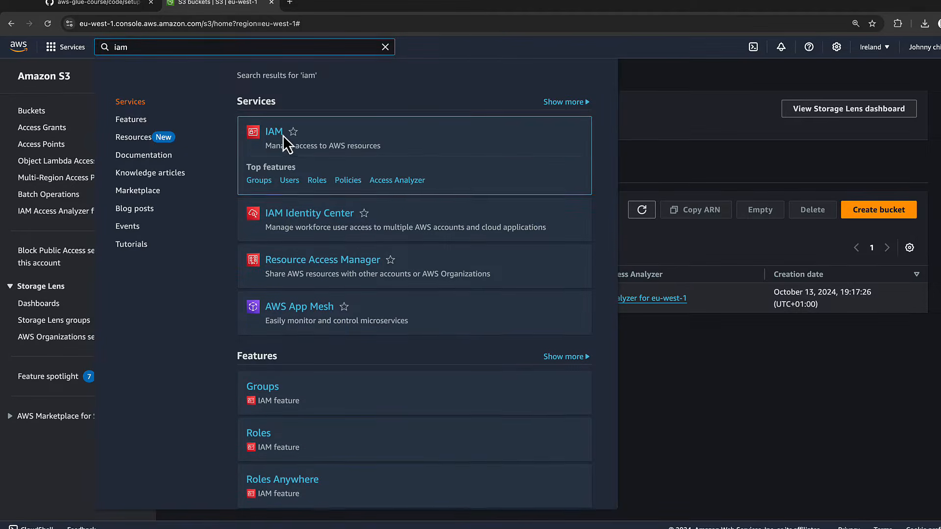
click(273, 140)
click(109, 10)
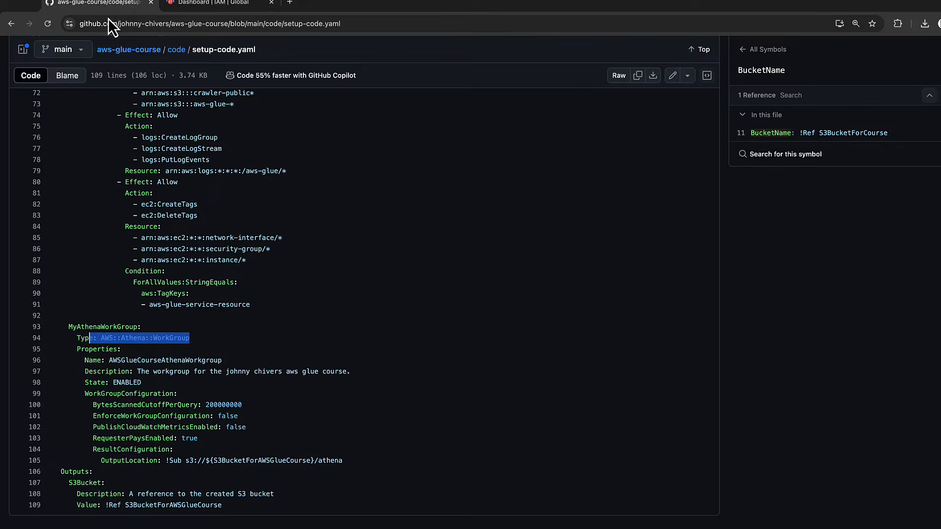
scroll(153, 253, up, 10)
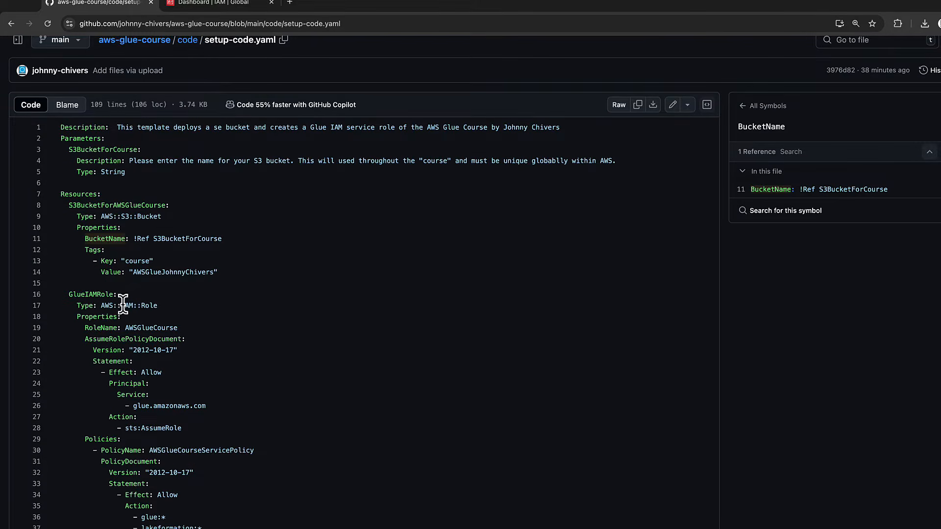
scroll(140, 314, down, 1)
double_click(150, 308)
key(super+c)
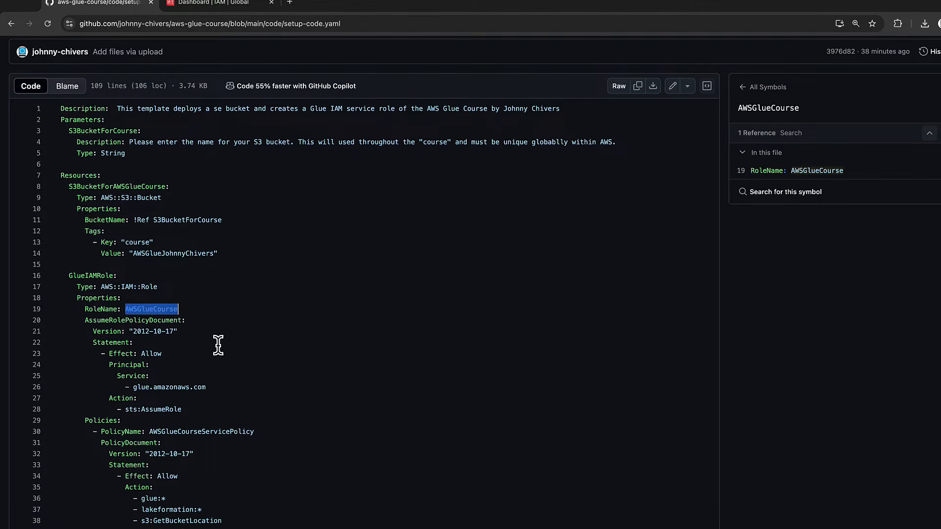
Search the IAM roles for AWSGlueCourse and open that role's details
click(225, 6)
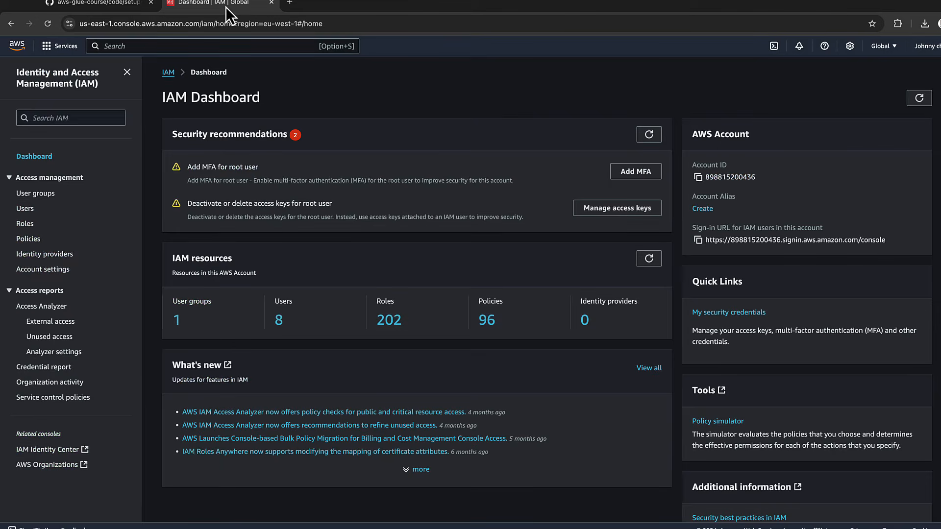
click(27, 225)
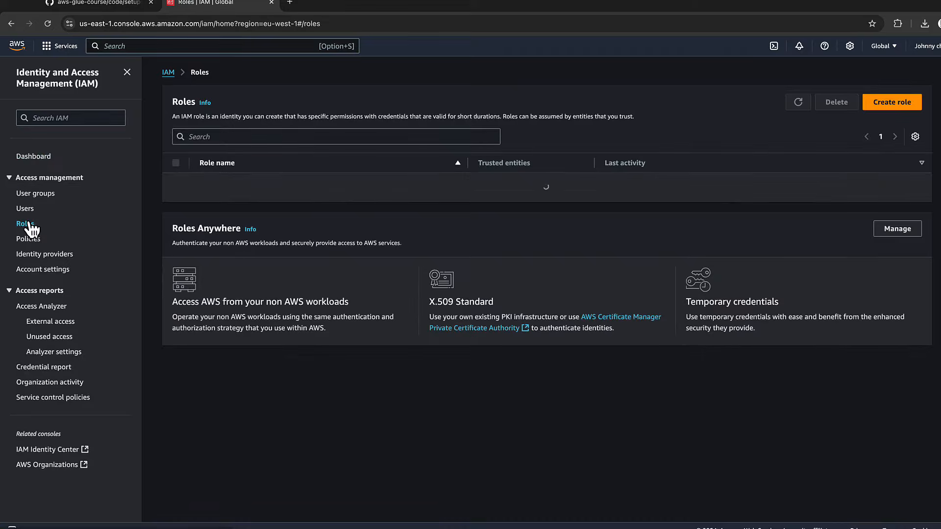
click(313, 135)
key(super+v)
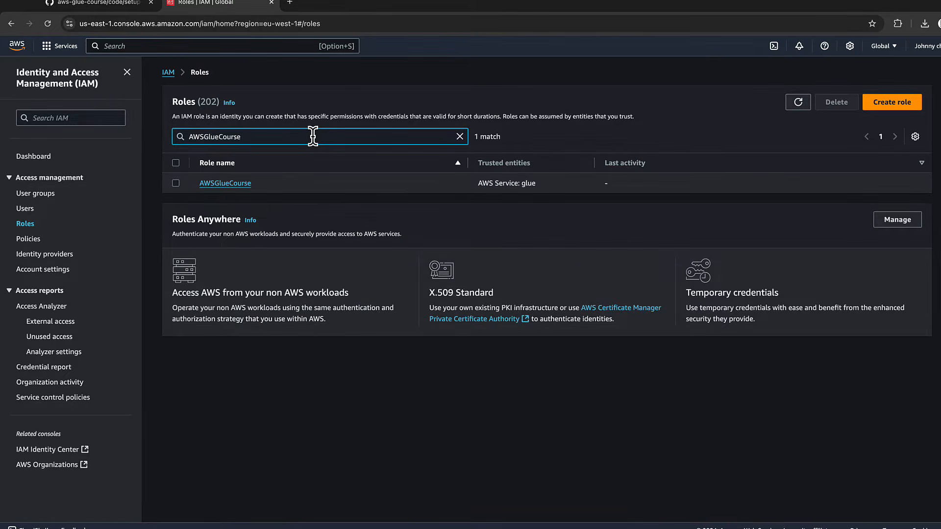
click(218, 186)
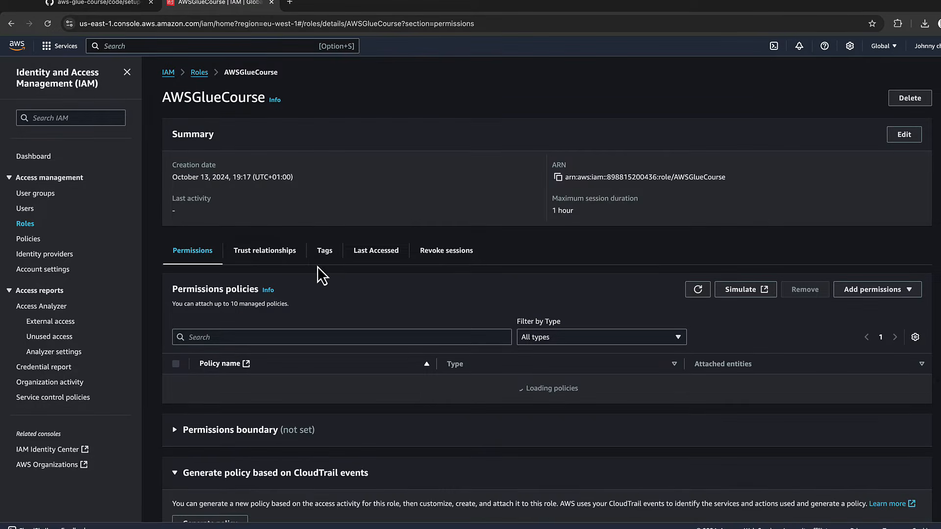
Expand the AWSGlueCourseServicePolicy attached to the role and examine its permission statements
scroll(317, 266, down, 2)
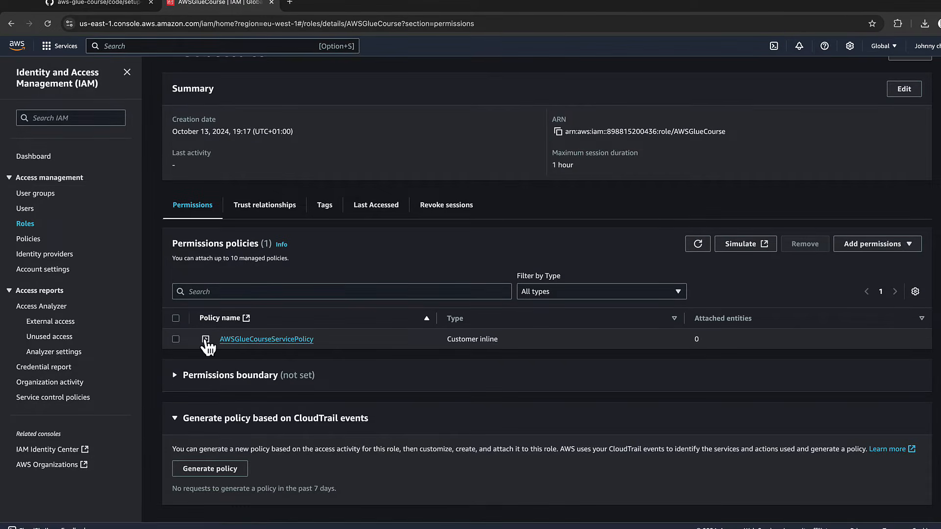
click(271, 339)
scroll(288, 340, down, 5)
scroll(343, 268, down, 8)
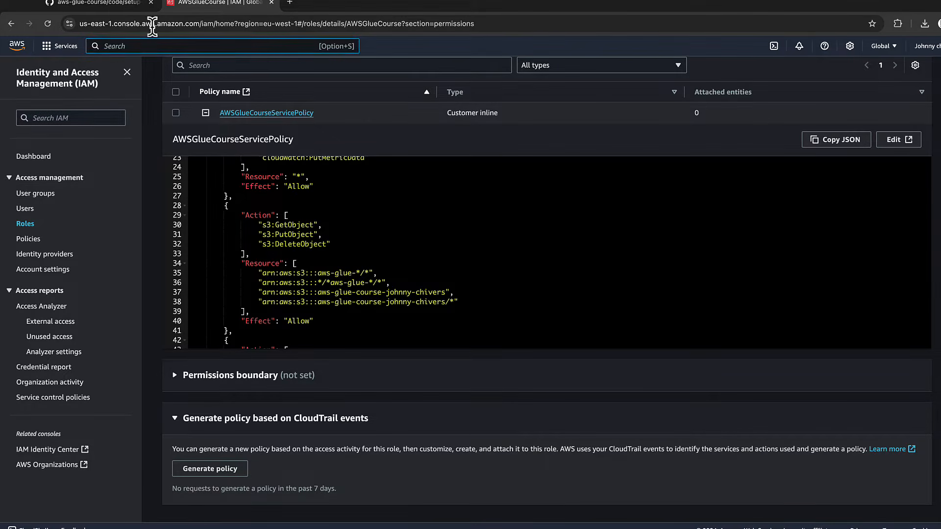
Go back to the S3 service, find the course bucket by its name, and open it
text(s3)
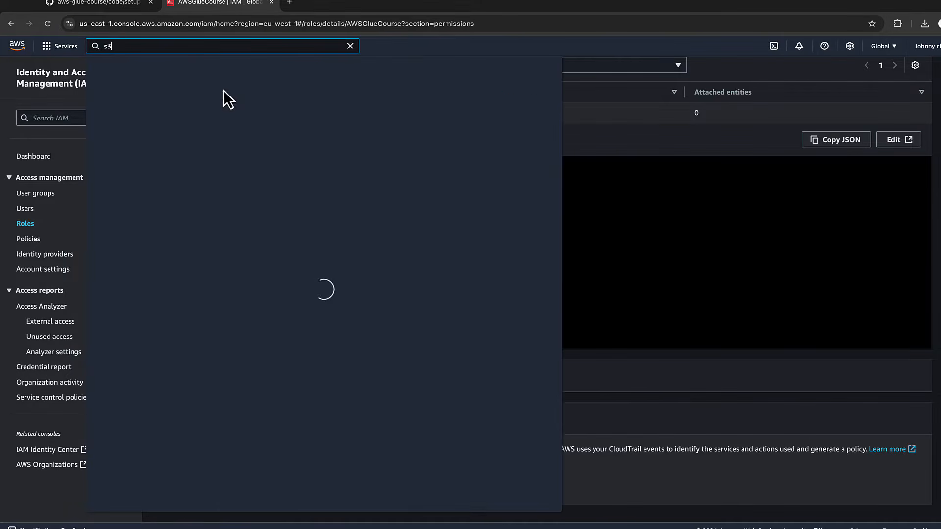
click(246, 125)
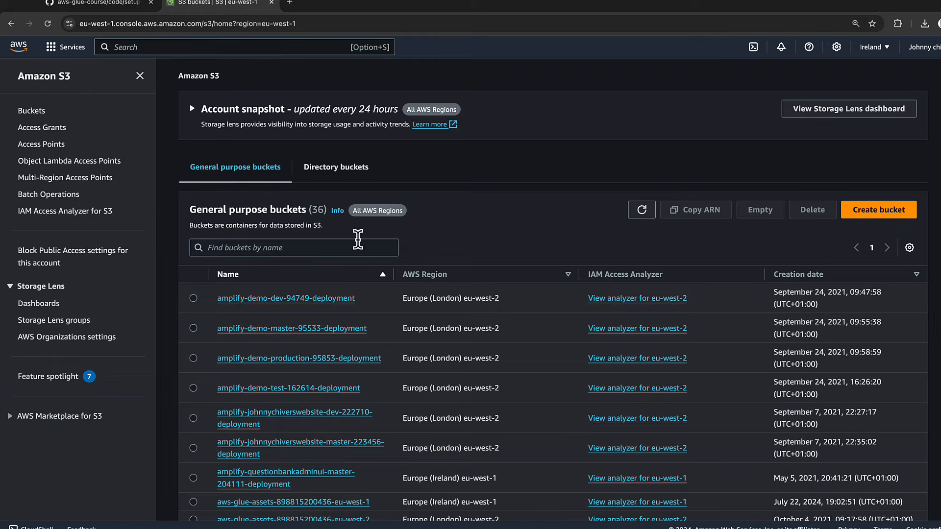
click(353, 245)
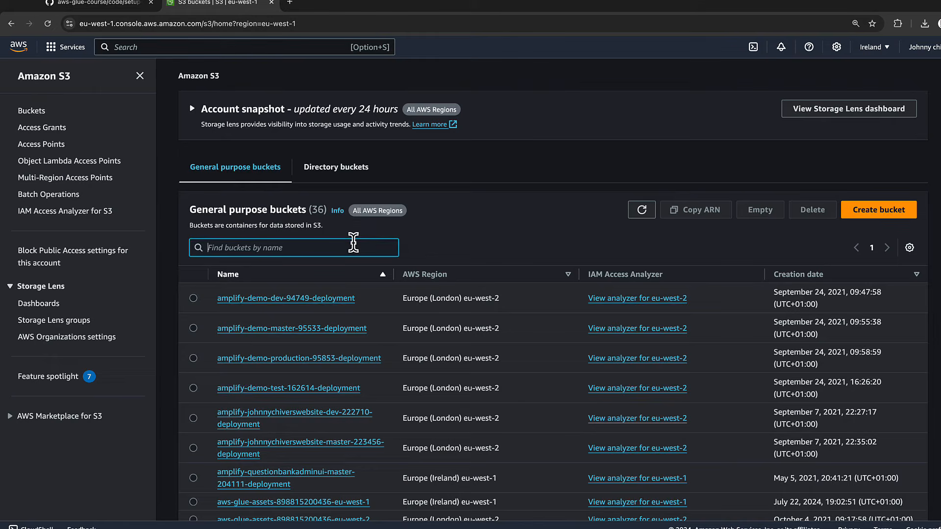
text(aws-glue-course-johnny-chivers)
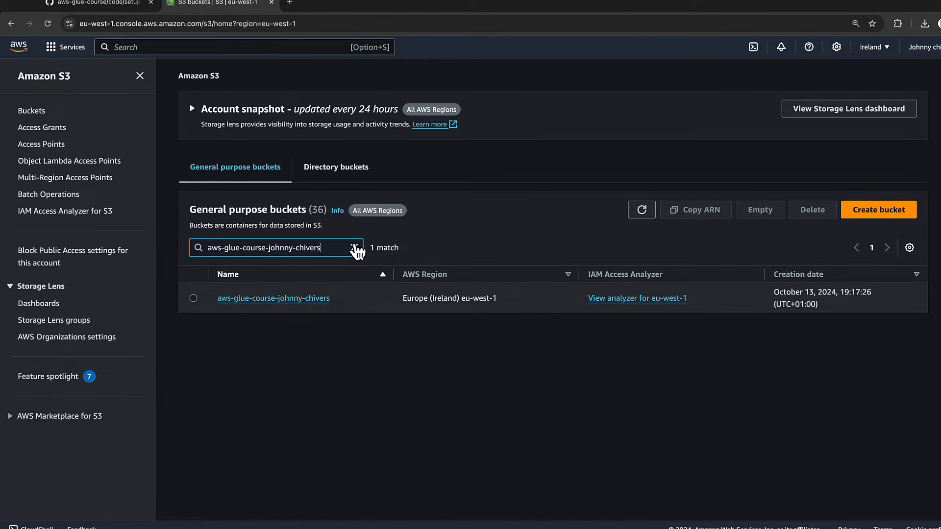
click(260, 298)
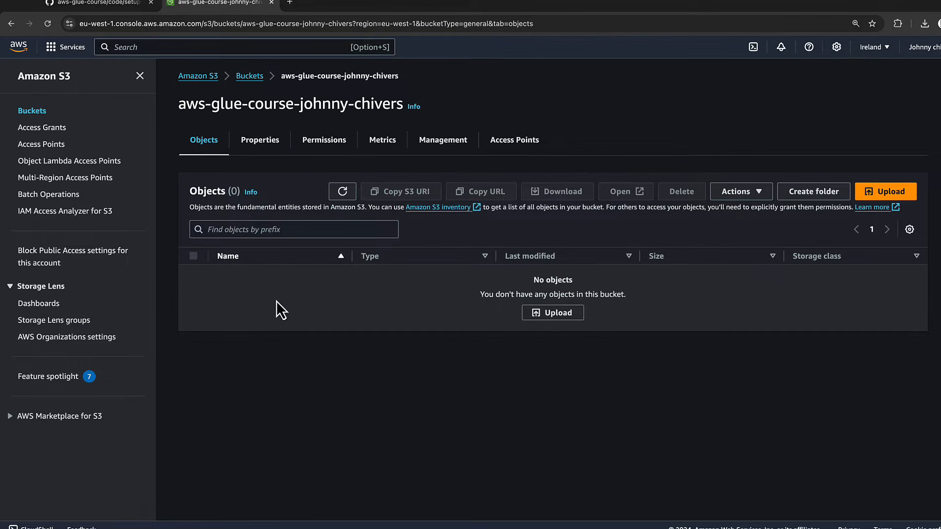
Return to the aws-glue-course repository's main page on GitHub and read the README's Step Up section on the required bucket folders
click(119, 7)
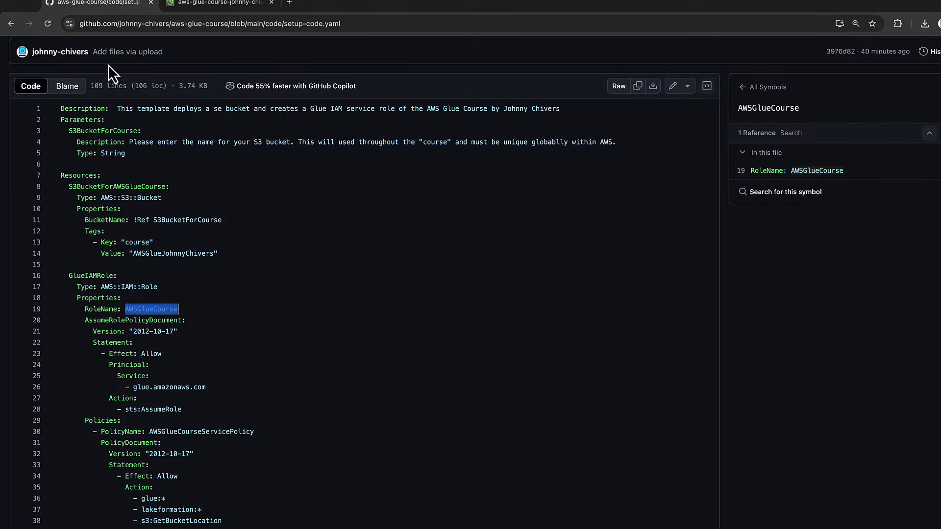
scroll(85, 66, up, 1)
click(160, 118)
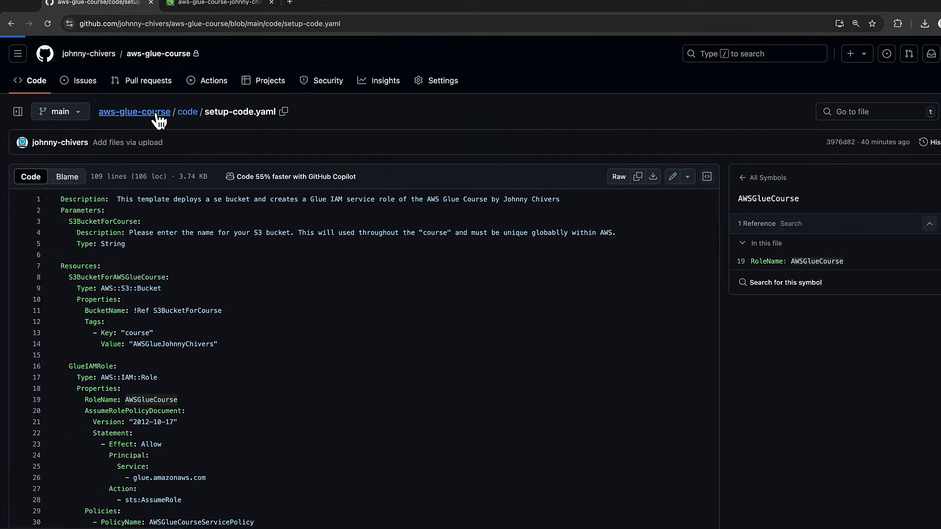
scroll(248, 254, down, 8)
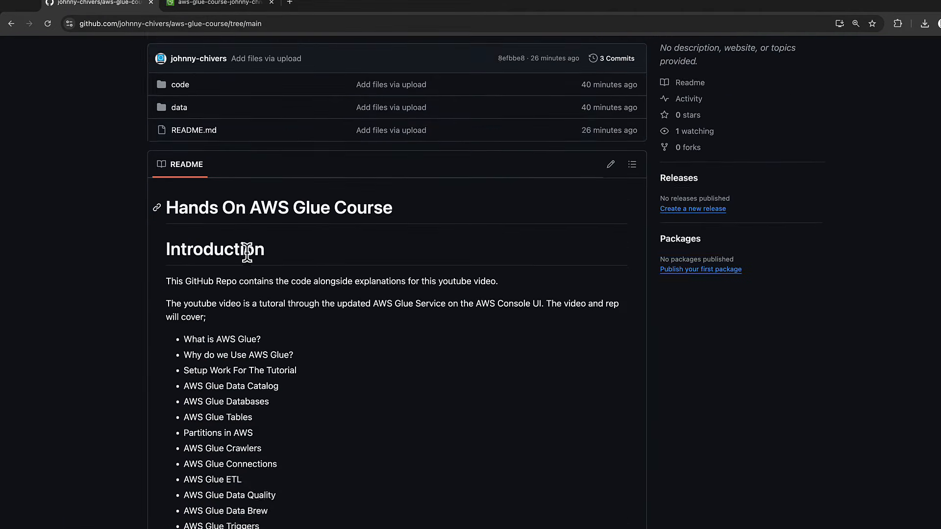
scroll(248, 254, down, 7)
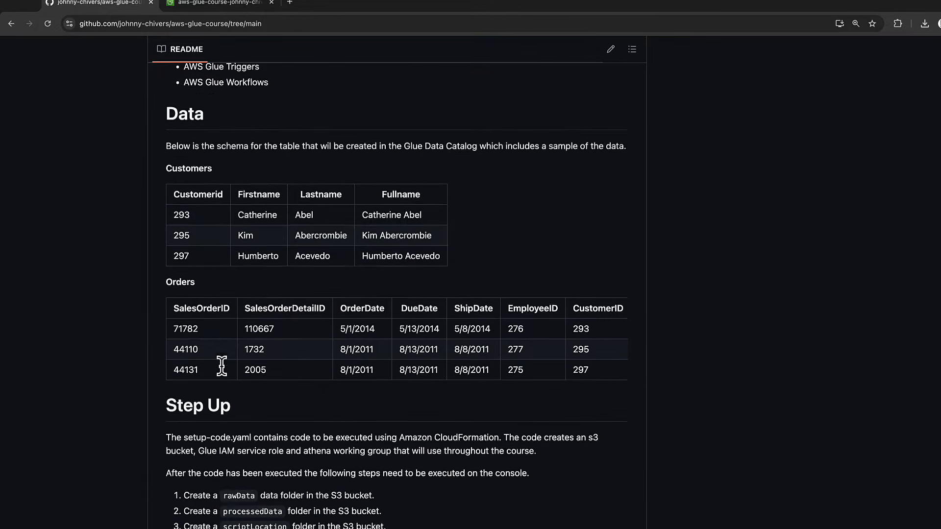
scroll(222, 366, down, 3)
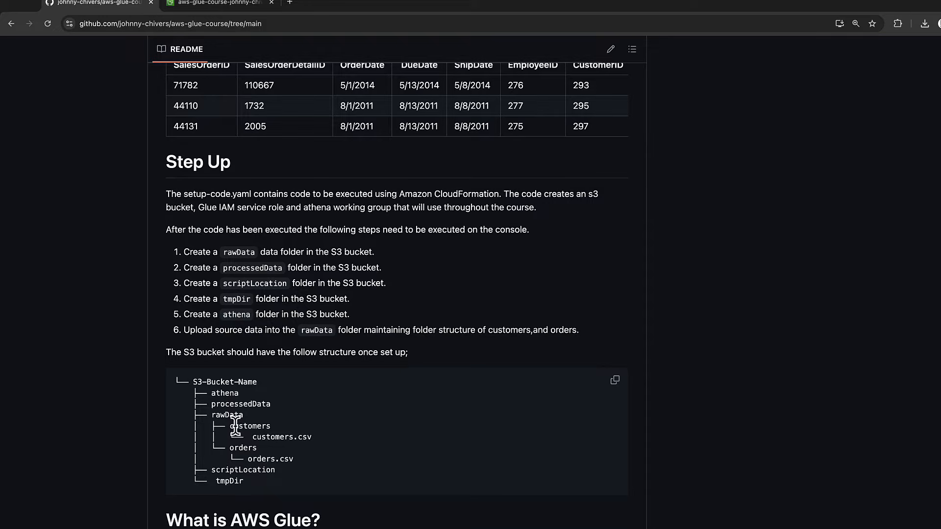
Create a folder named rawData in the course S3 bucket, using the folder name from the README
double_click(239, 251)
click(225, 10)
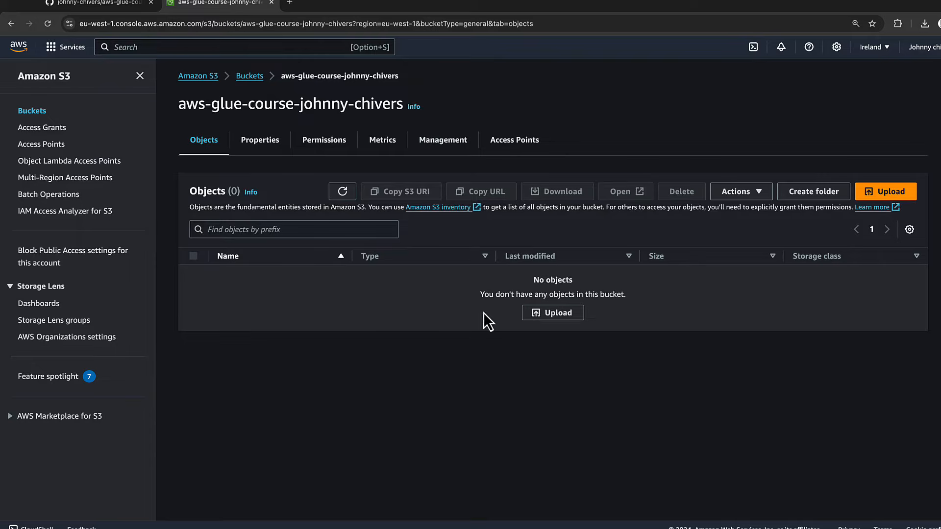
click(811, 193)
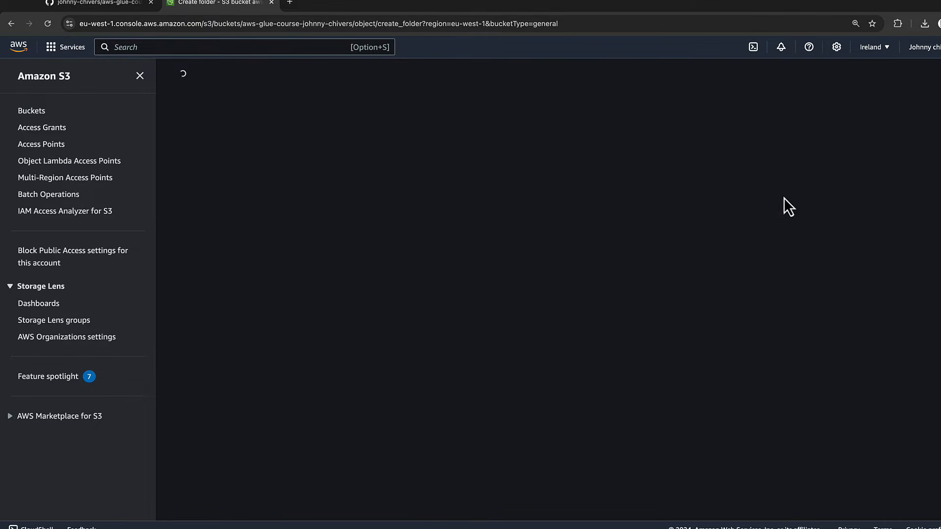
text(rawData)
scroll(339, 314, down, 2)
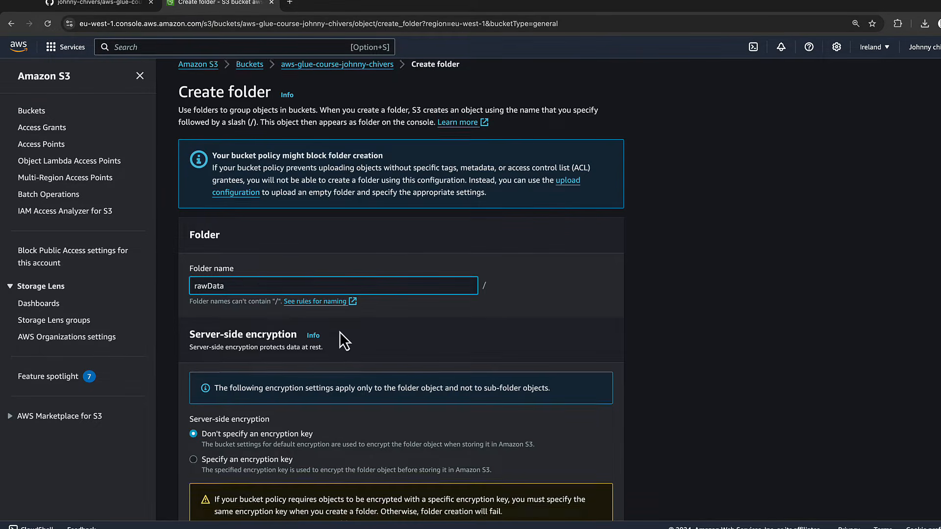
click(587, 501)
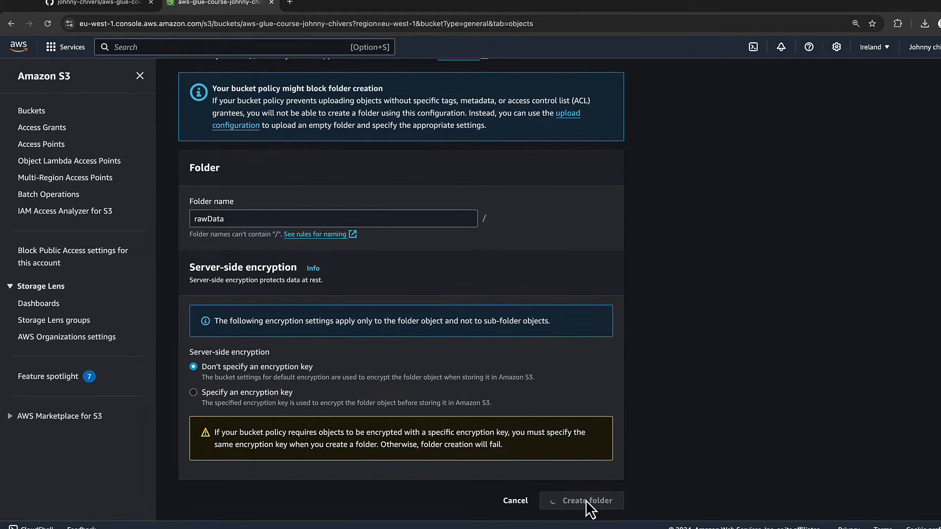
Copy the processedData name from the README's Step Up list and create a folder with that name in the S3 bucket
click(123, 6)
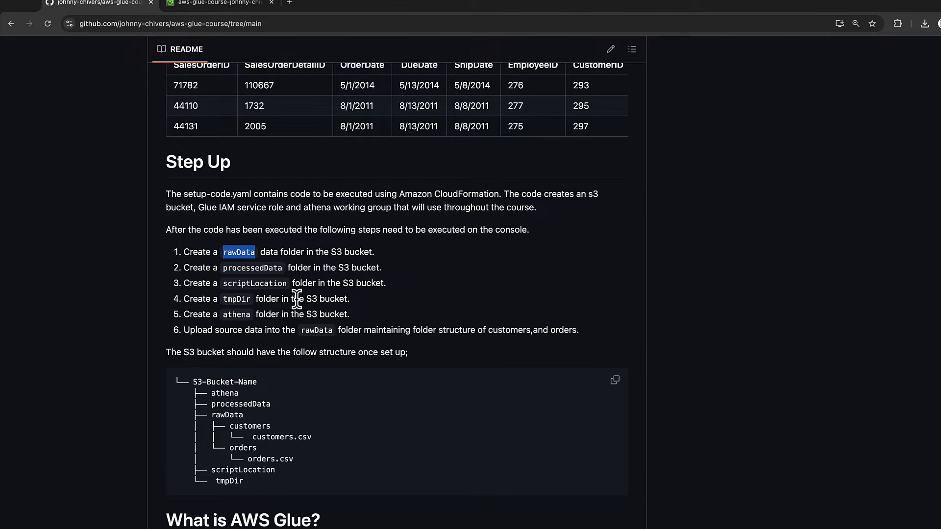
double_click(235, 267)
key(super+c)
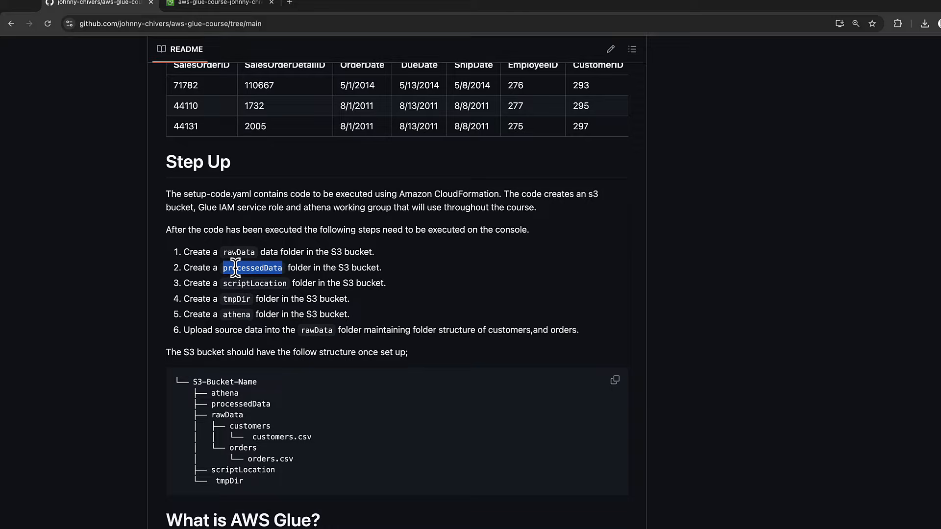
click(248, 8)
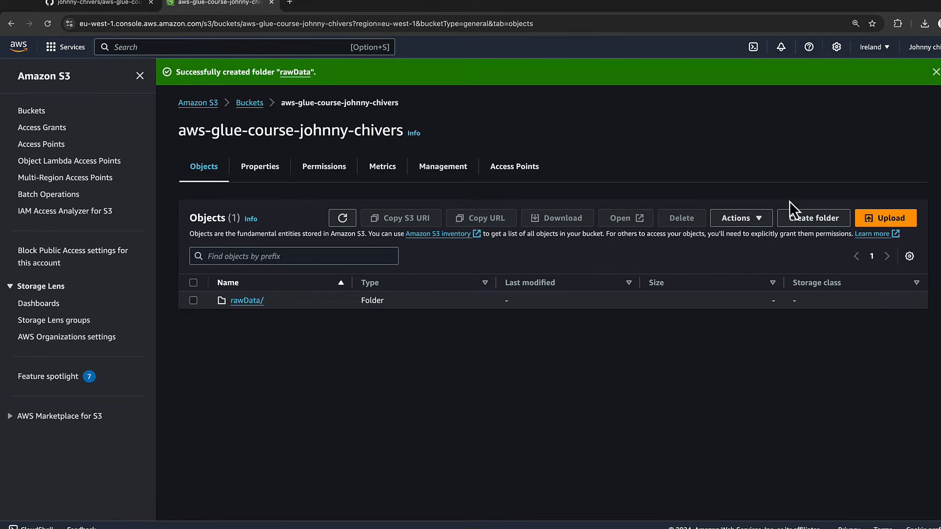
click(792, 216)
click(278, 298)
key(super+v)
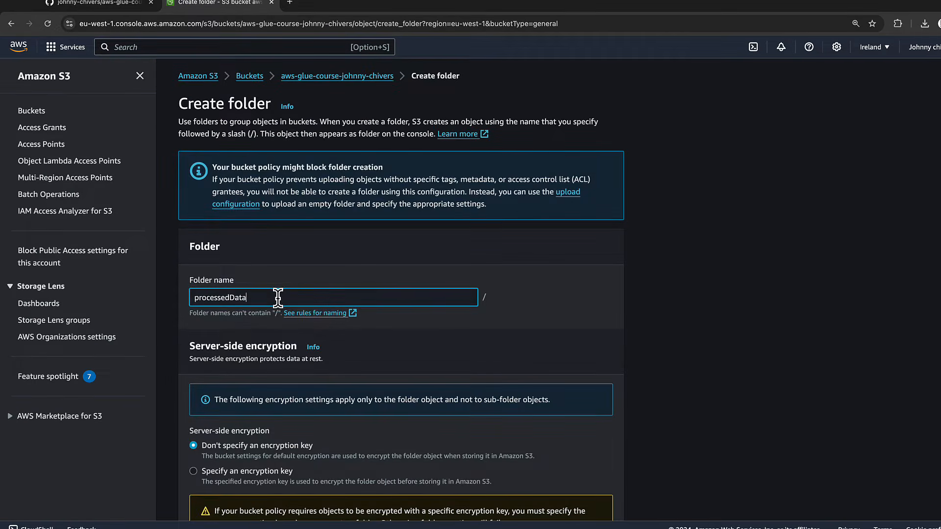
scroll(279, 343, down, 2)
click(591, 500)
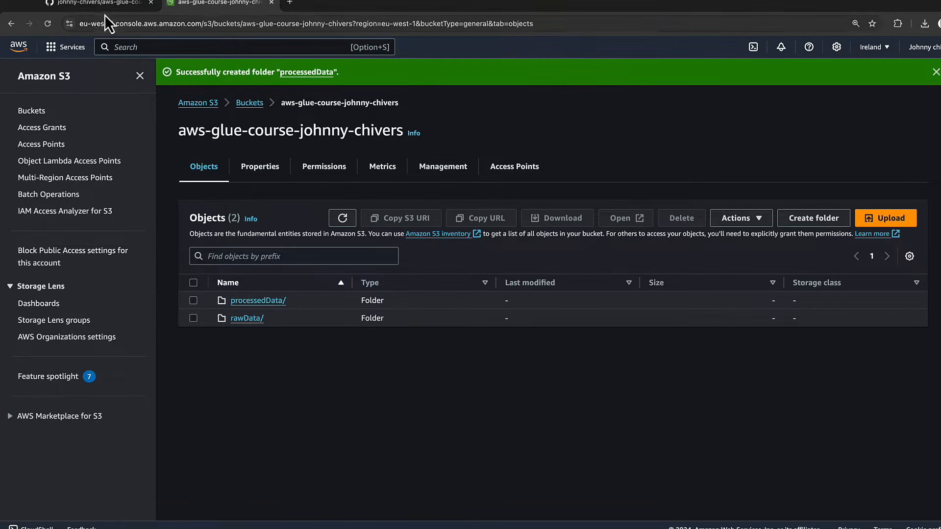
Copy the scriptLocation folder name from the README's Step Up list and return to the S3 bucket
click(95, 4)
scroll(275, 396, down, 1)
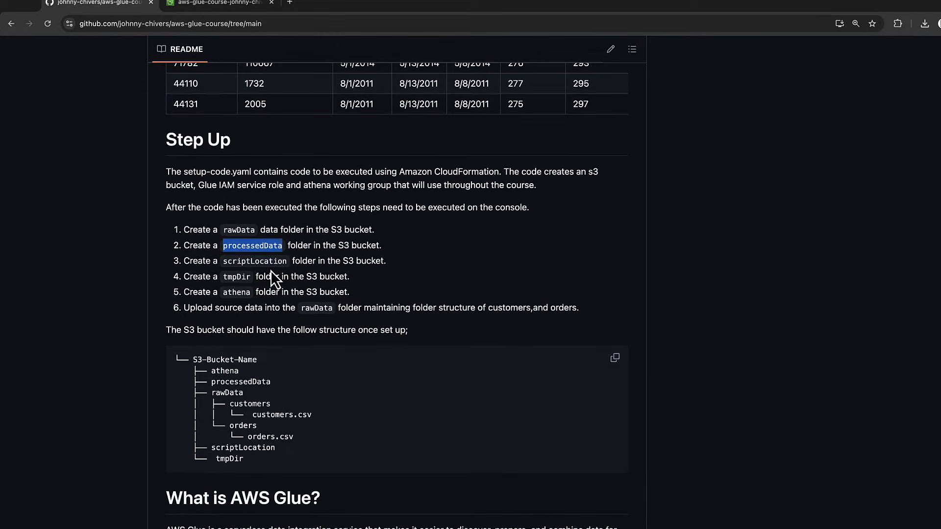
double_click(257, 261)
key(super+c)
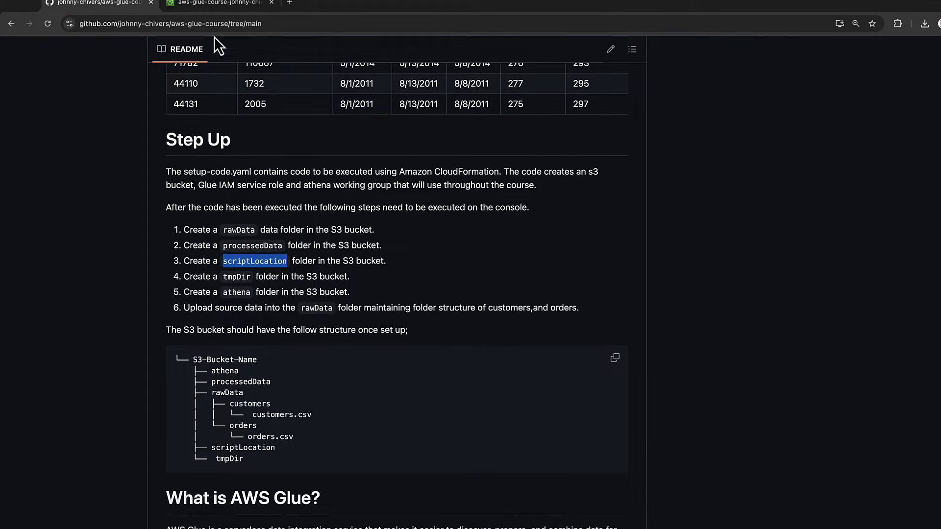
click(215, 4)
click(870, 216)
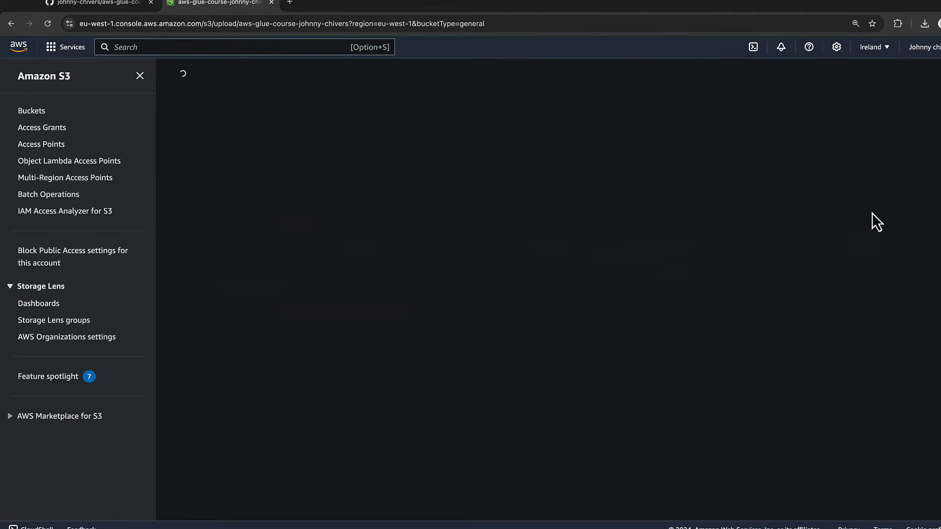
click(299, 258)
key(super+v)
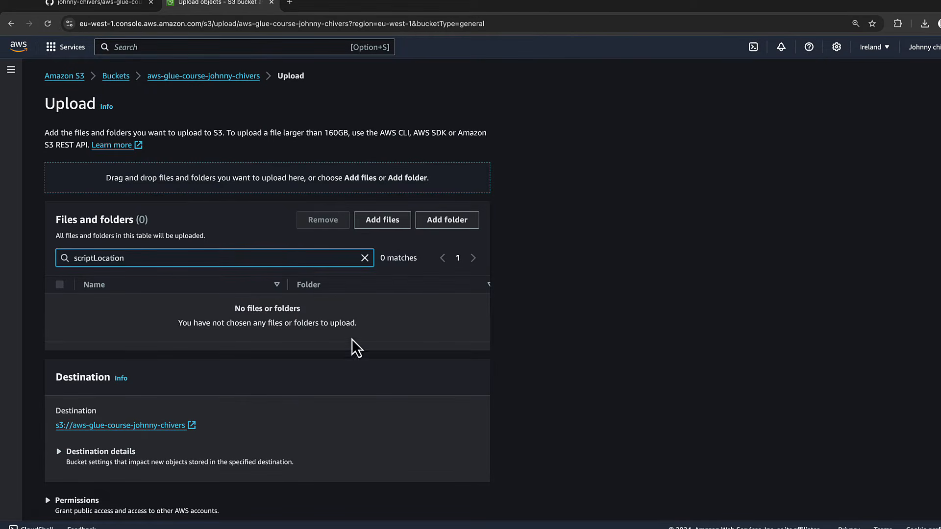
scroll(329, 374, down, 2)
click(460, 497)
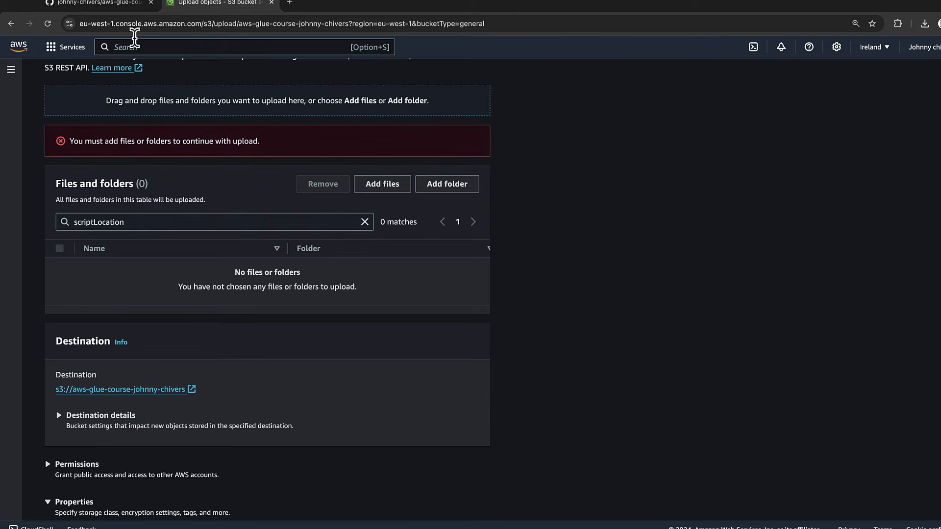
scroll(220, 210, up, 3)
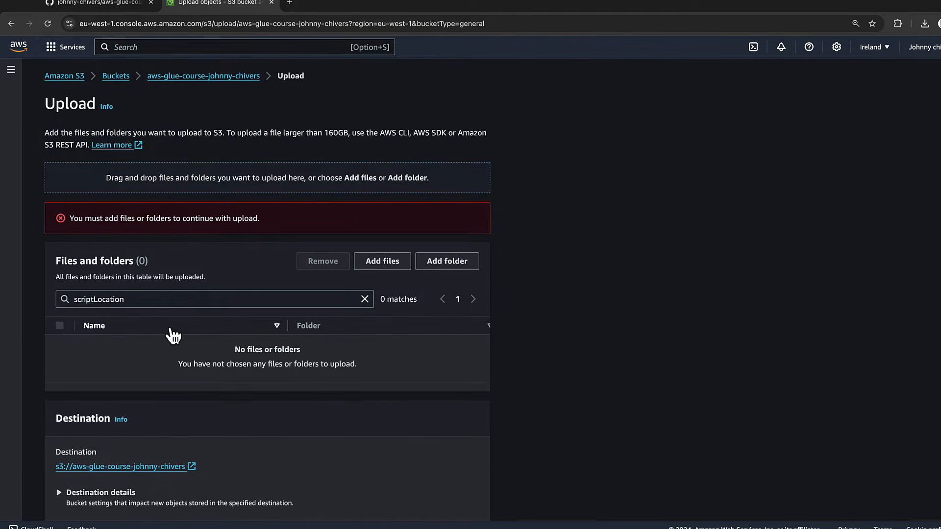
click(11, 23)
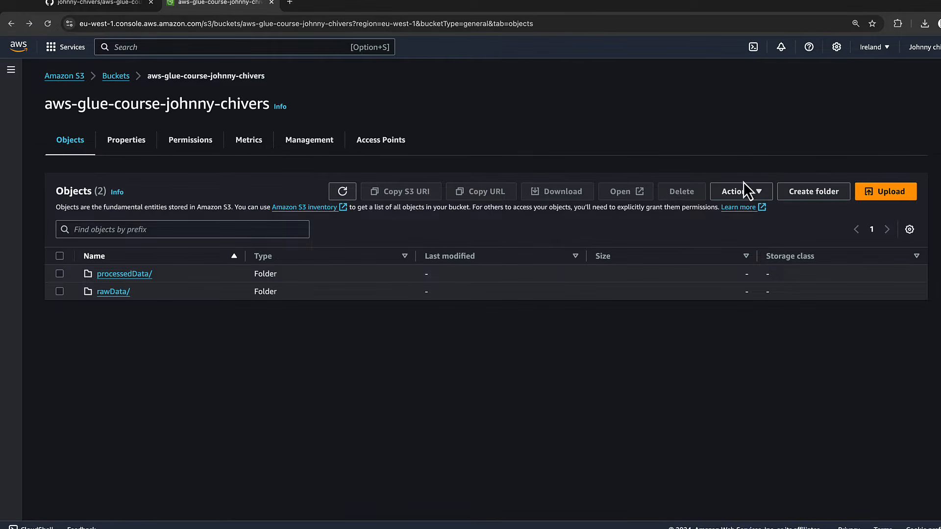
Create a folder named scriptLocation in the S3 bucket, without specifying an encryption key
click(821, 195)
text(scriptLocation)
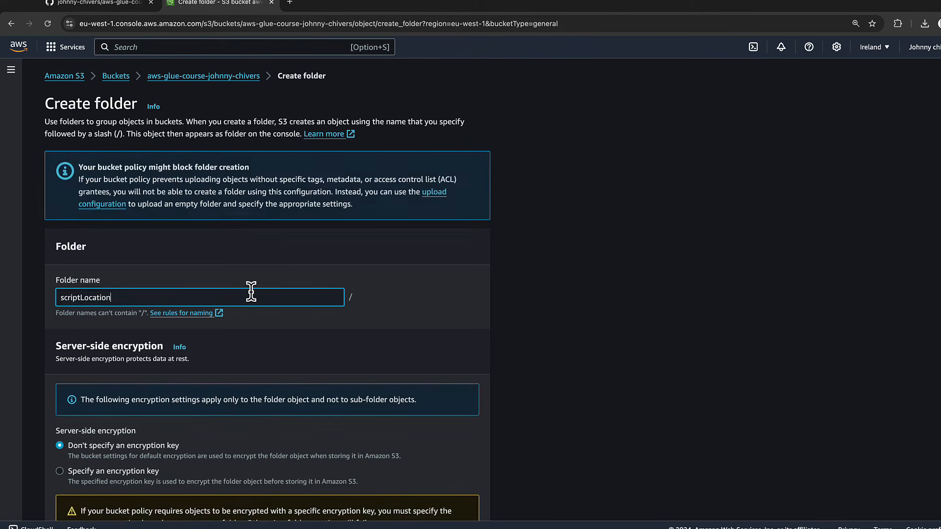
scroll(251, 291, down, 3)
click(450, 499)
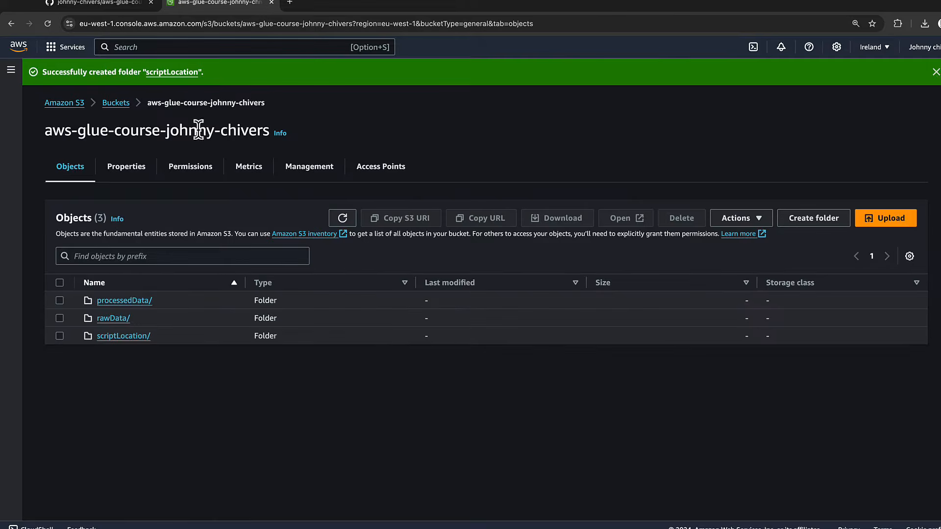
Copy the tmpDir name from the README's Step Up list and create a folder with that name in the S3 bucket
click(122, 5)
double_click(239, 276)
key(super+c)
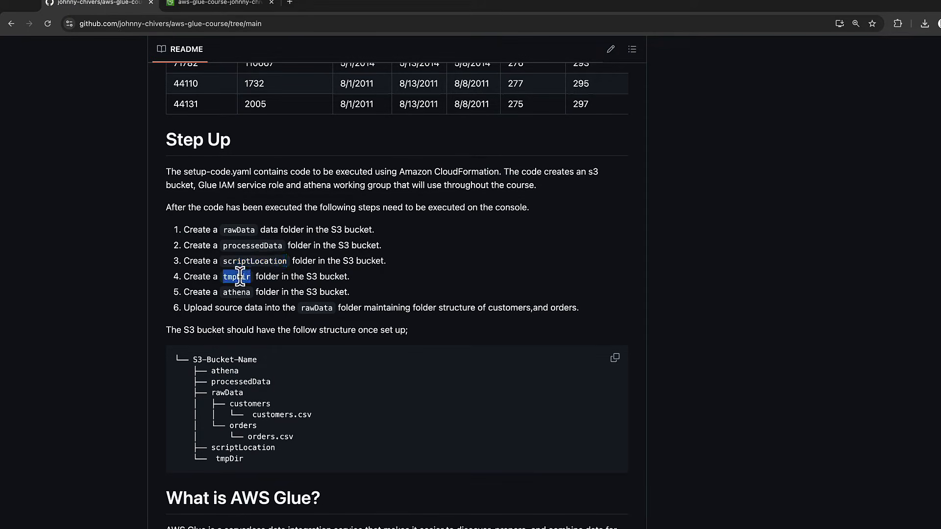
click(220, 5)
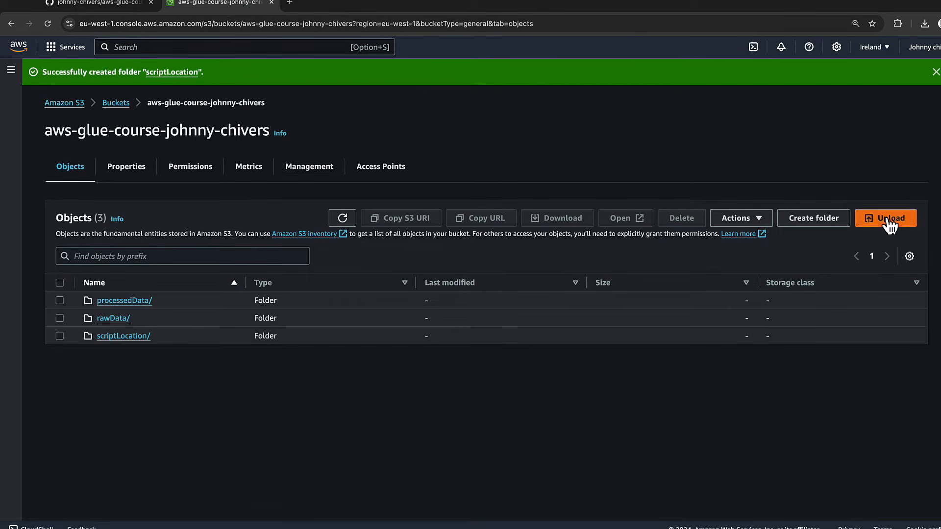
click(830, 223)
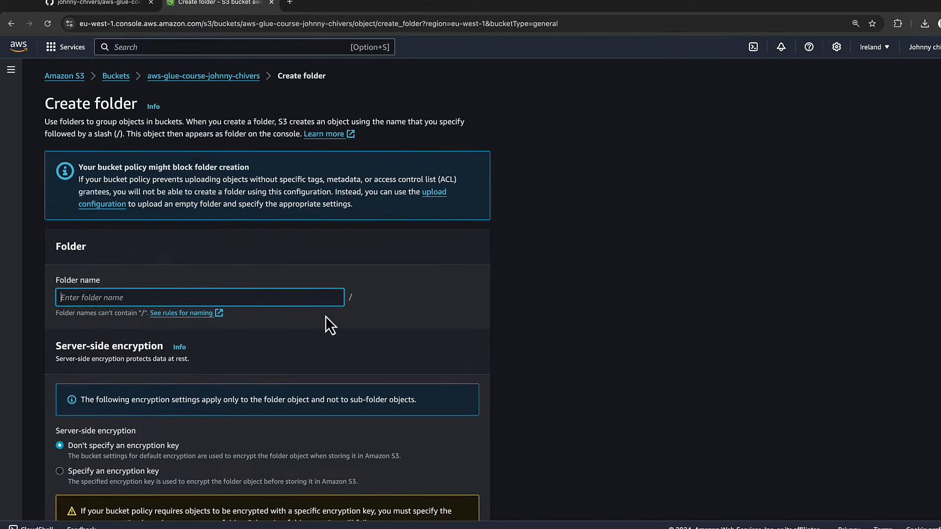
key(super+v)
scroll(360, 377, down, 3)
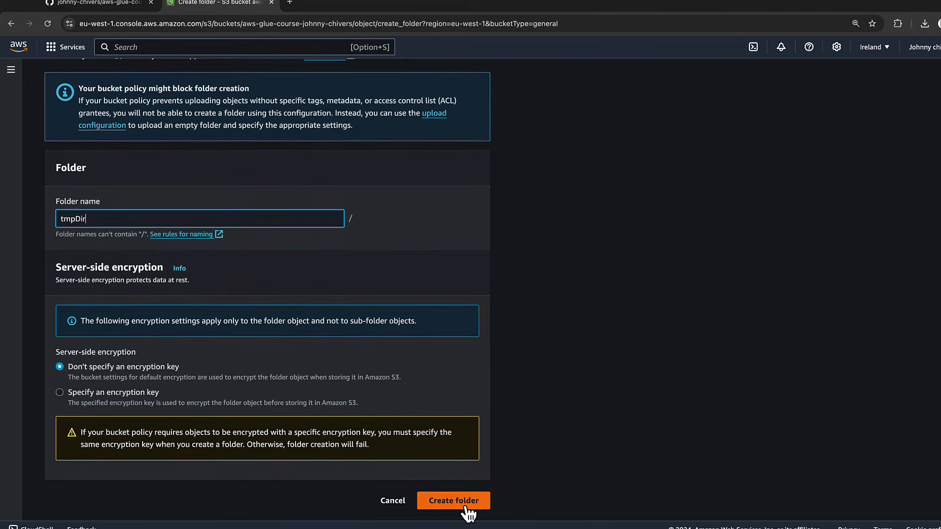
click(470, 502)
Copy the athena name from the README's Step Up list and create a folder with that name in the S3 bucket
click(134, 6)
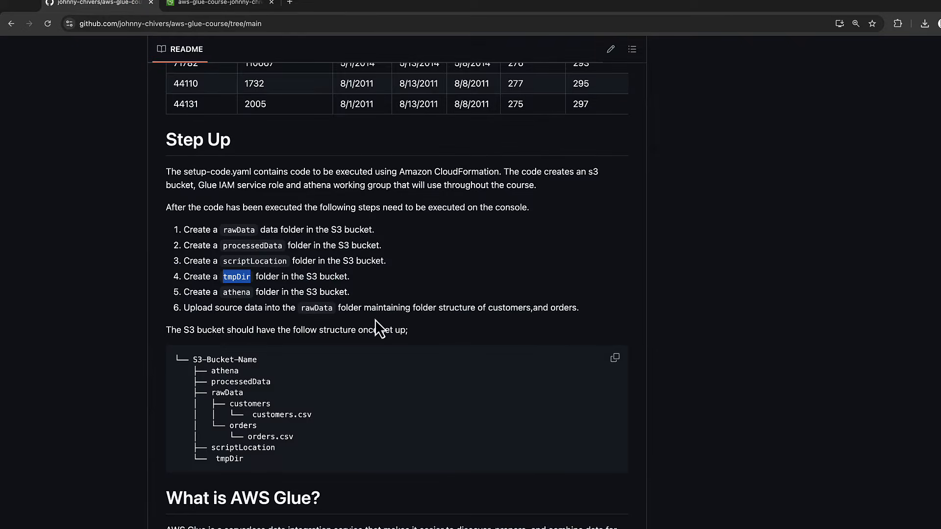
double_click(237, 292)
key(super+c)
click(216, 3)
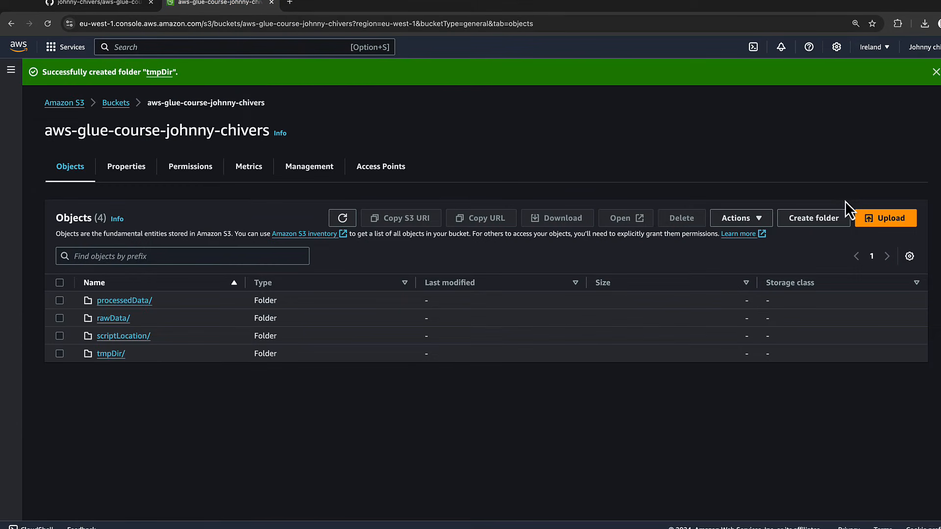
click(817, 217)
key(super+v)
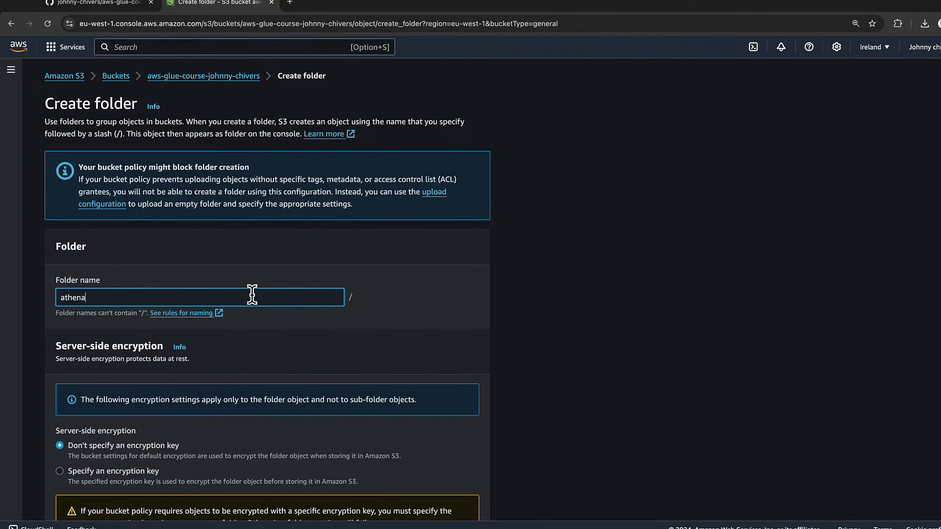
scroll(252, 294, down, 3)
click(447, 499)
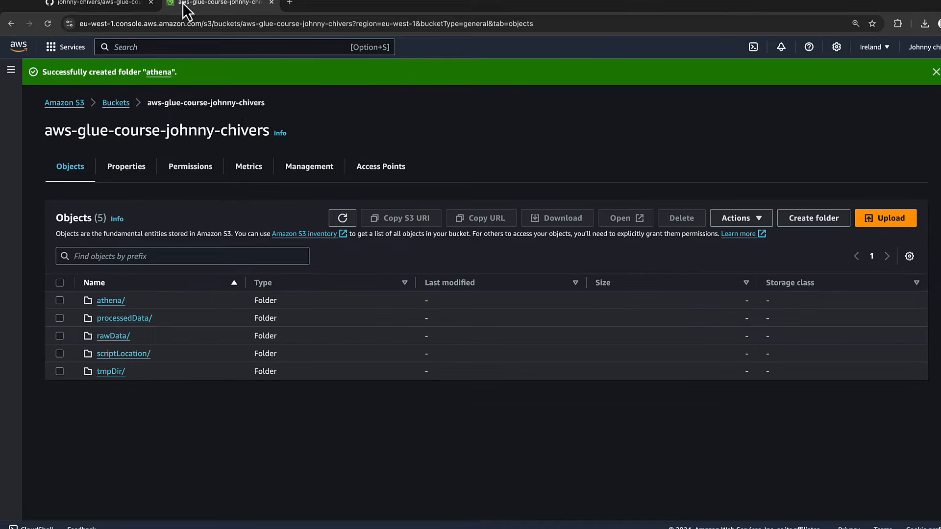
Examine the README's bucket structure diagram for the subfolders and CSV files required under rawData
click(113, 7)
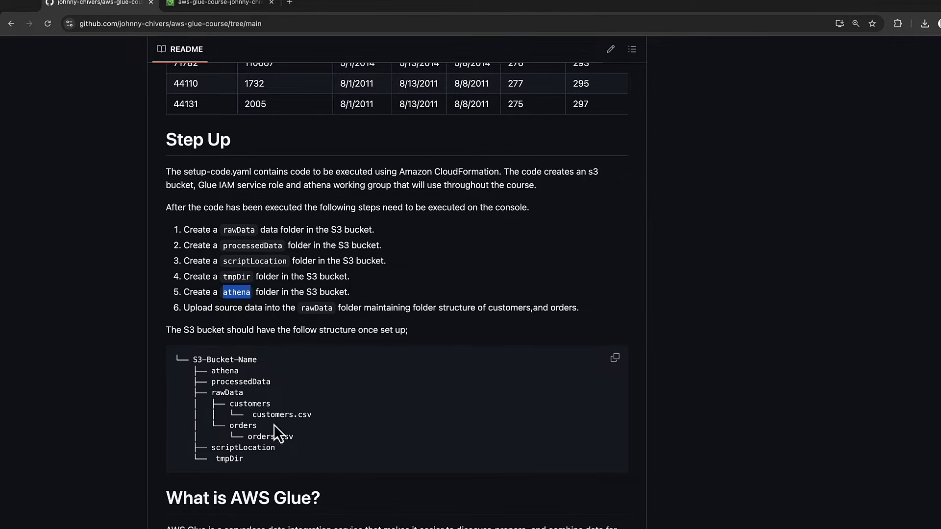
drag(211, 393, 283, 395)
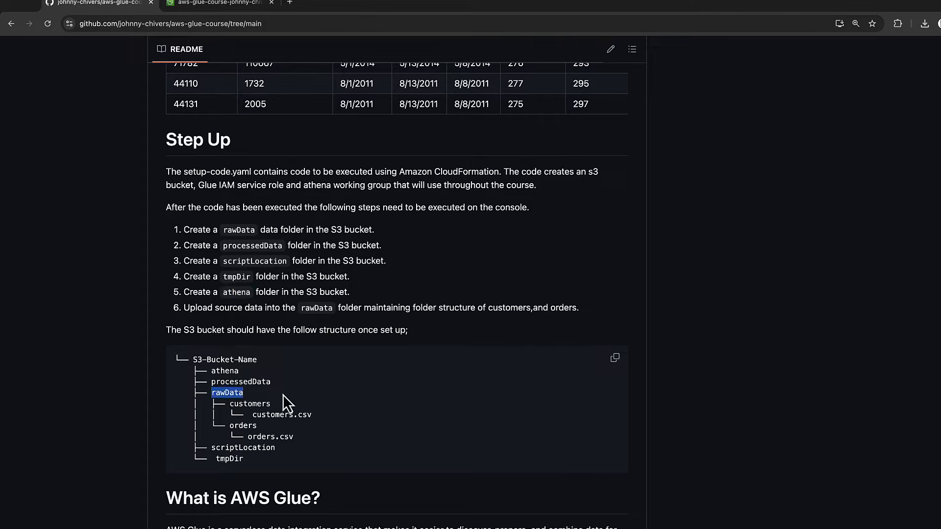
double_click(238, 404)
double_click(240, 425)
double_click(267, 415)
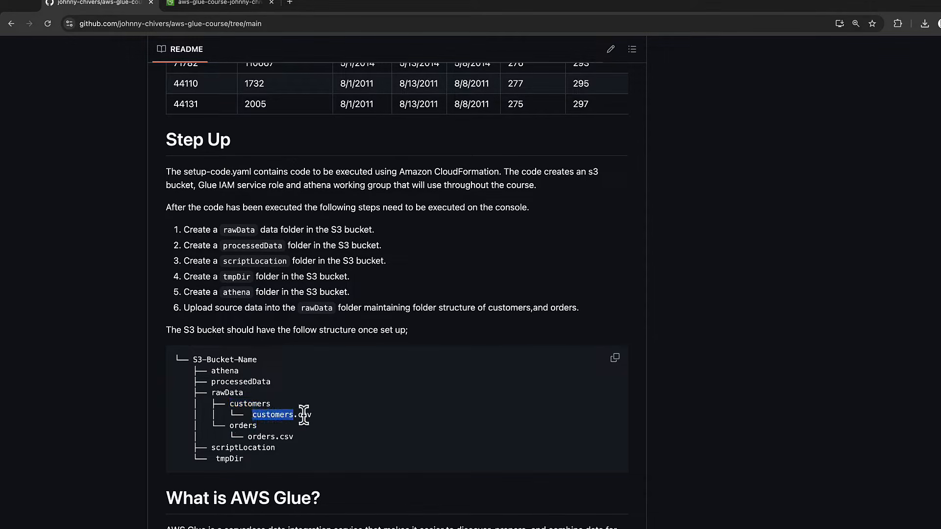
Open the rawData folder in the S3 bucket and start an upload into it
click(234, 6)
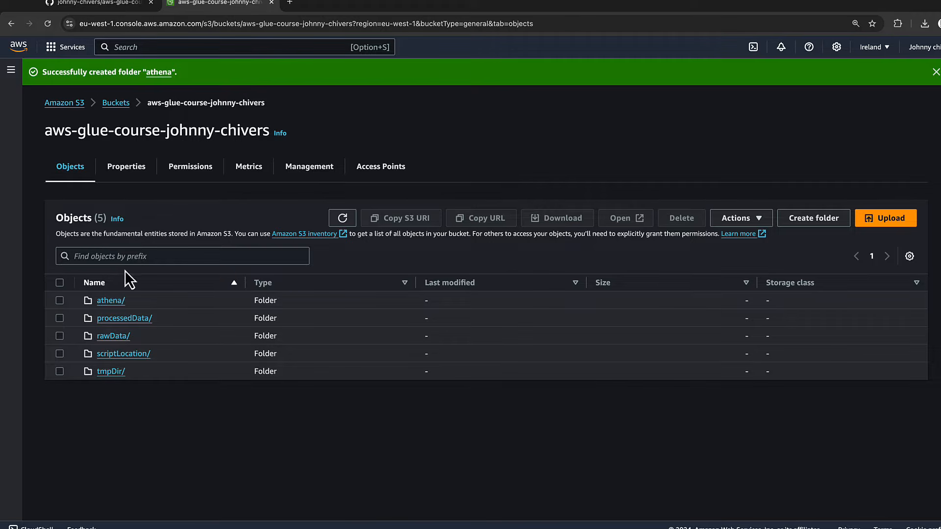
click(114, 337)
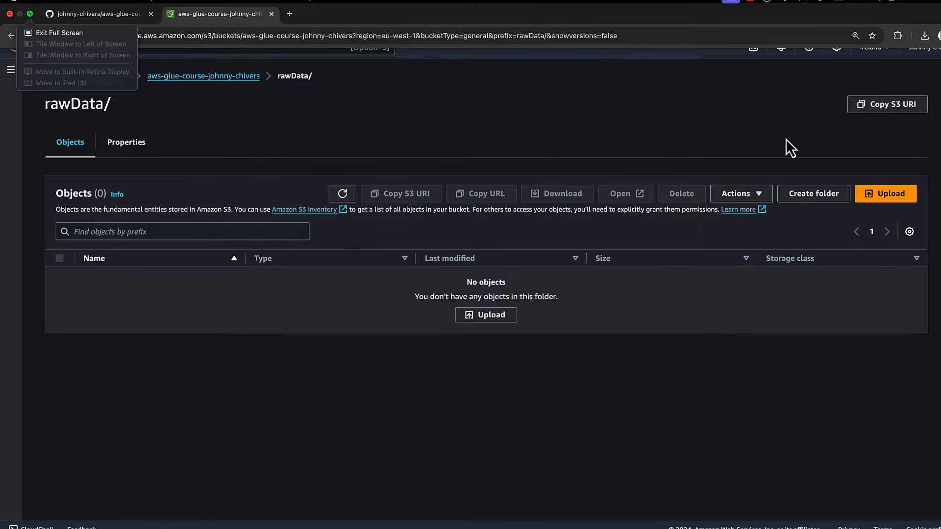
click(889, 194)
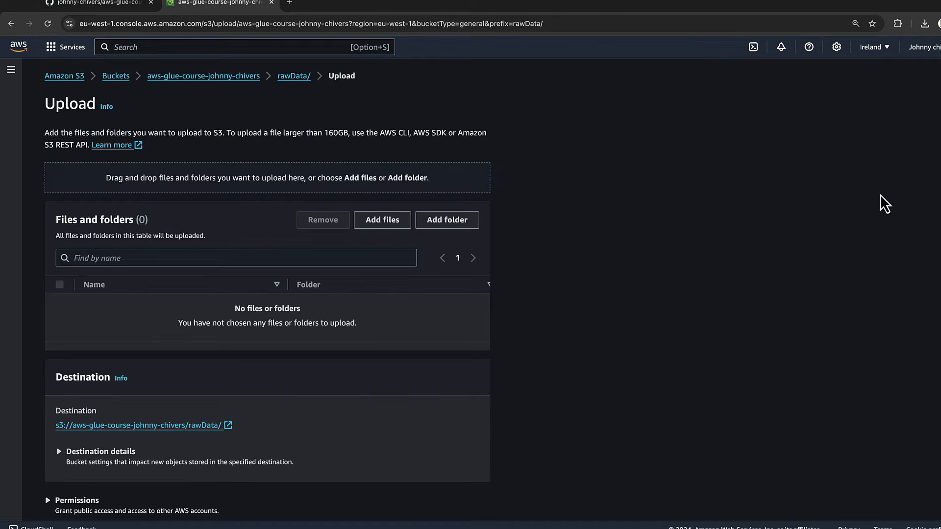
Take the browser window out of full screen and reposition it so that part of the desktop is free beside it
mouse_move(123, 2)
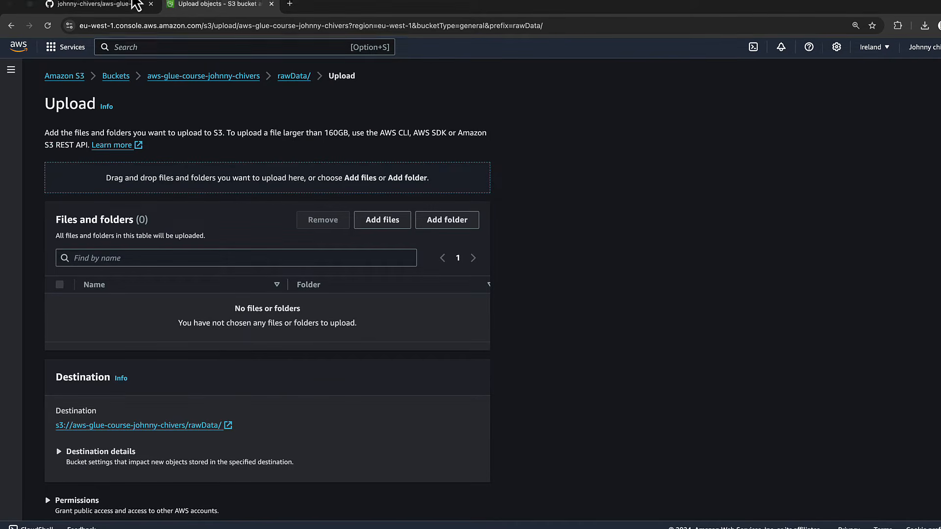
click(30, 13)
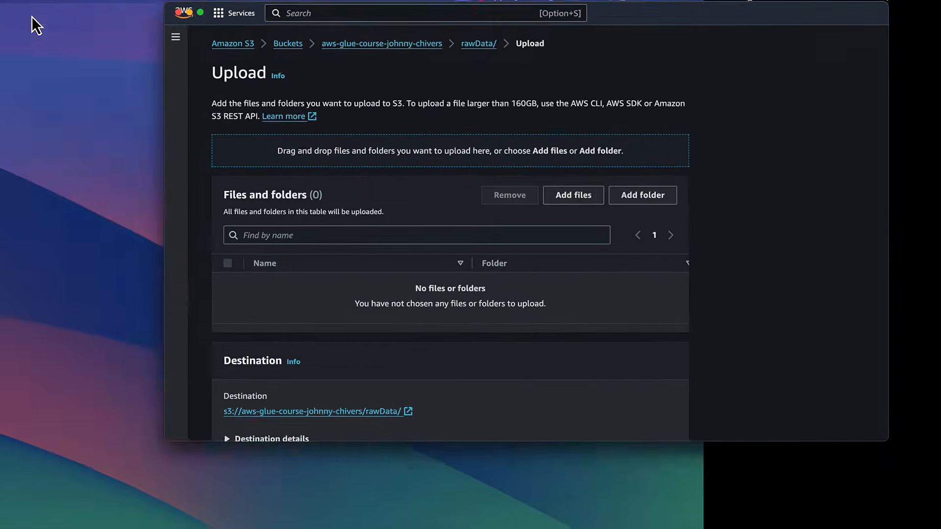
drag(664, 13, 471, 39)
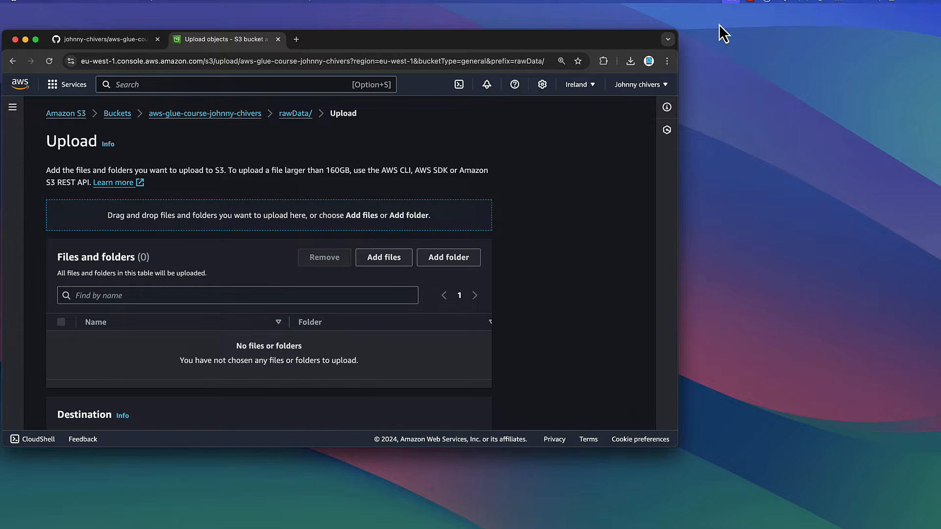
Search the computer with Spotlight for the user's home folder and open it in Finder
click(877, 2)
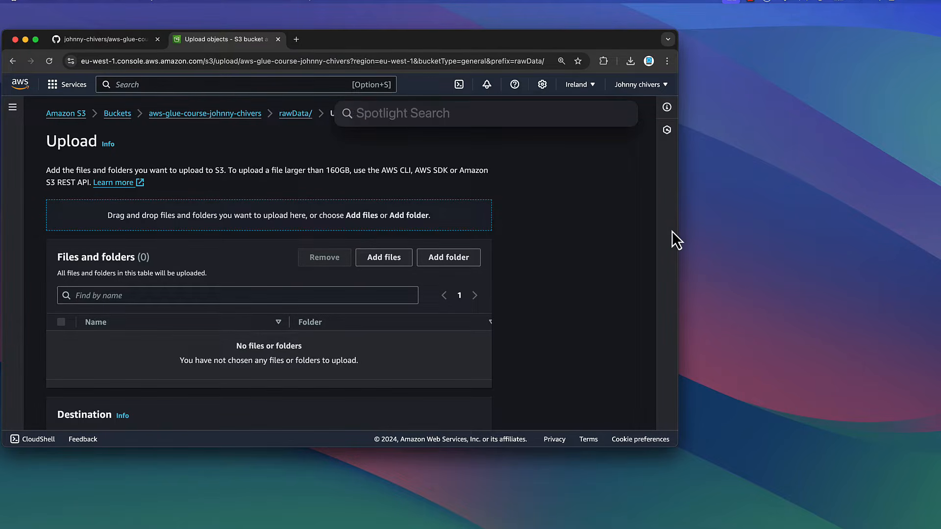
text(docu)
key(BackSpace)
key(BackSpace)
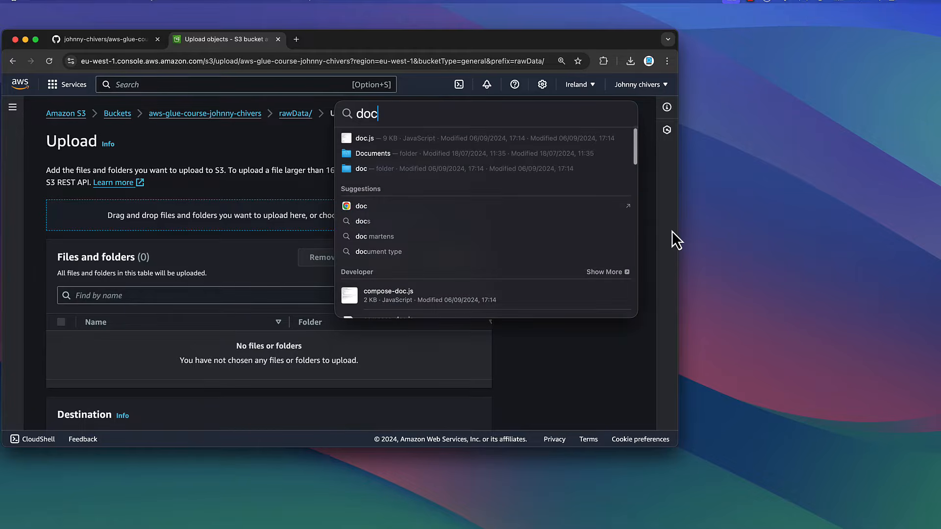
key(BackSpace)
key(BackSpace)
key(BackSpace)
text(JJo)
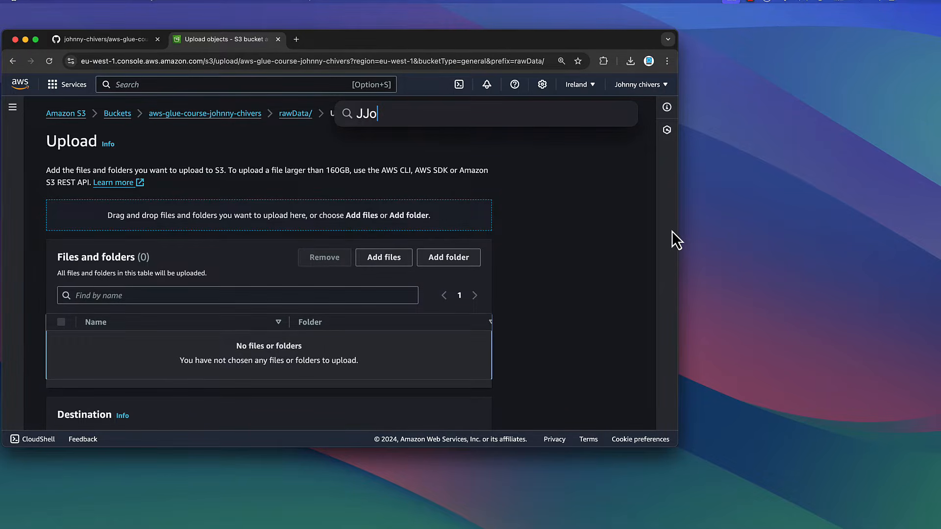
text(hnat)
key(Return)
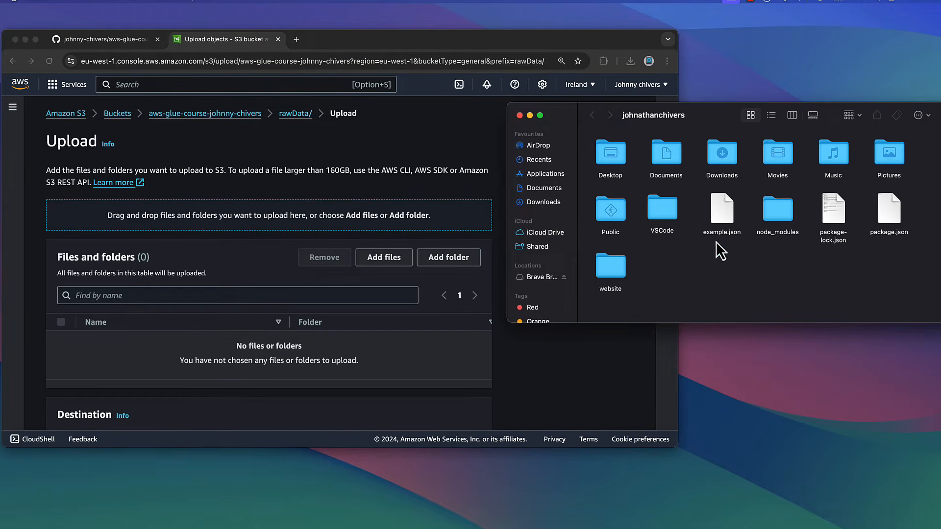
Add the customers and orders folders from the data folder in VSCode/aws-glue-tutorial-2024 to the S3 upload list
double_click(663, 216)
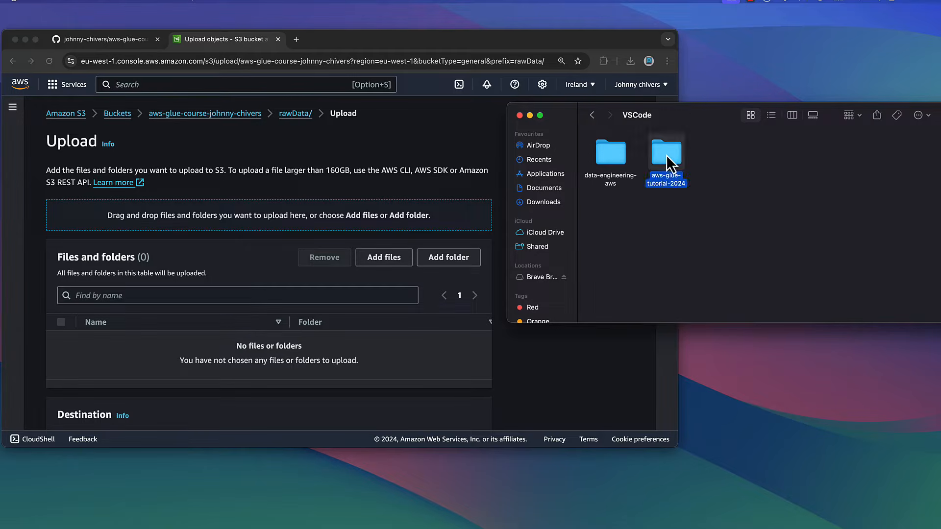
double_click(669, 163)
double_click(668, 162)
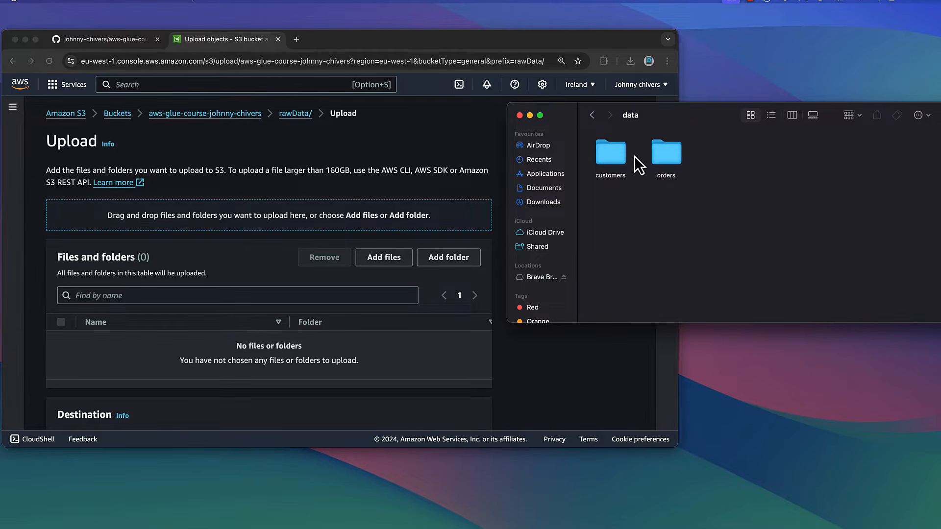
key(super+a)
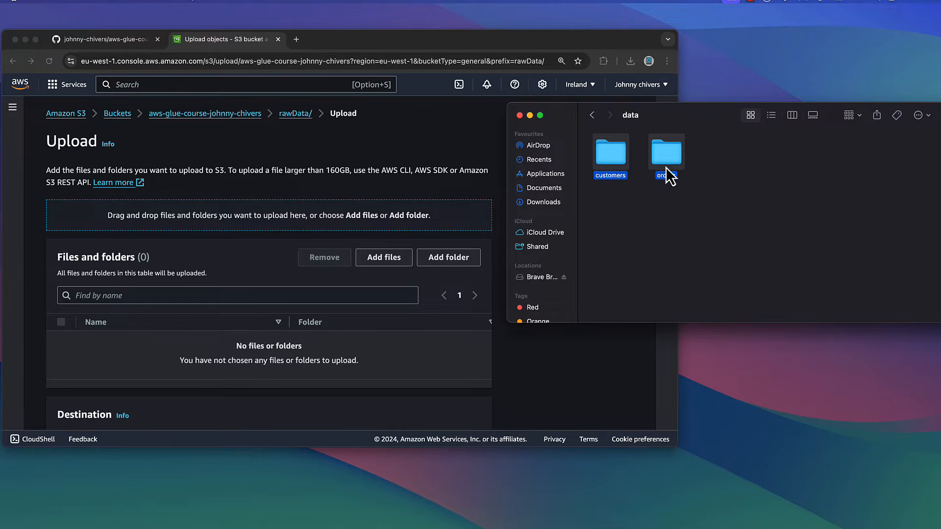
drag(669, 159, 342, 213)
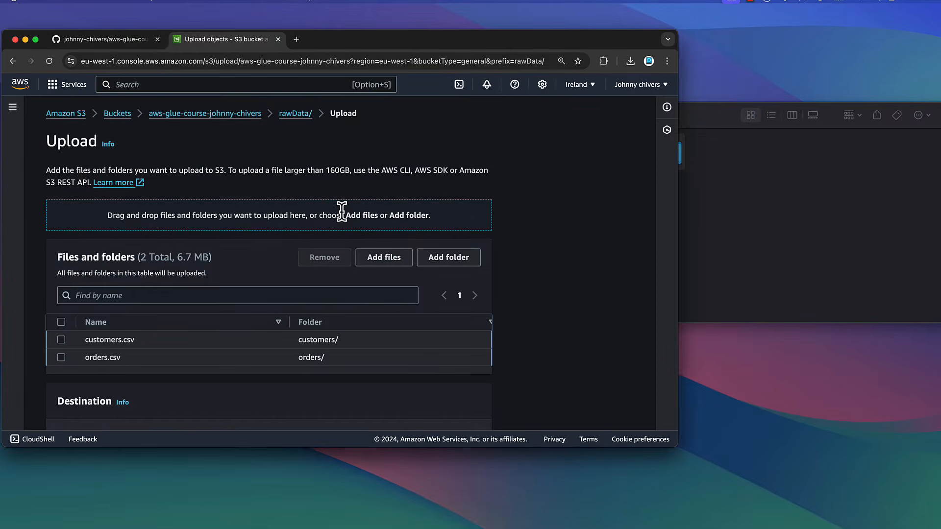
Upload customers.csv and orders.csv with their folders into rawData and close the upload status page
scroll(341, 211, down, 5)
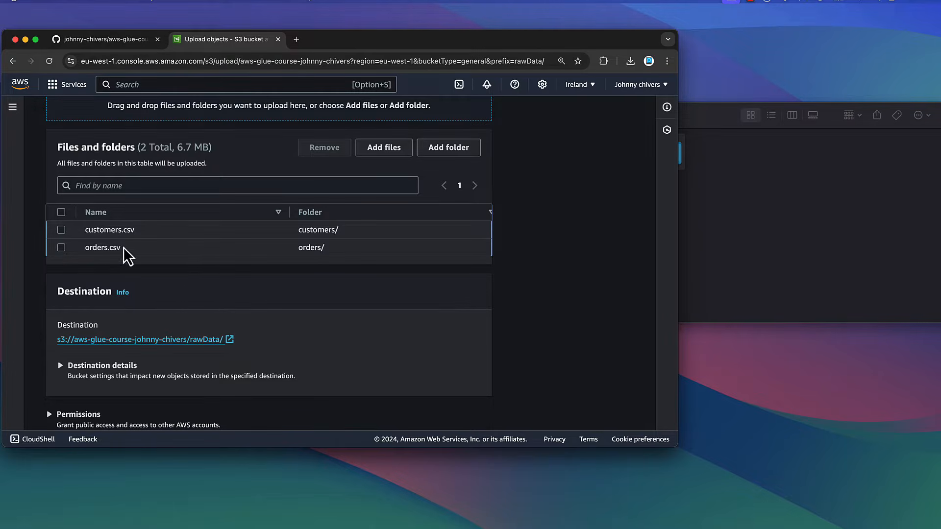
scroll(219, 345, down, 4)
click(465, 408)
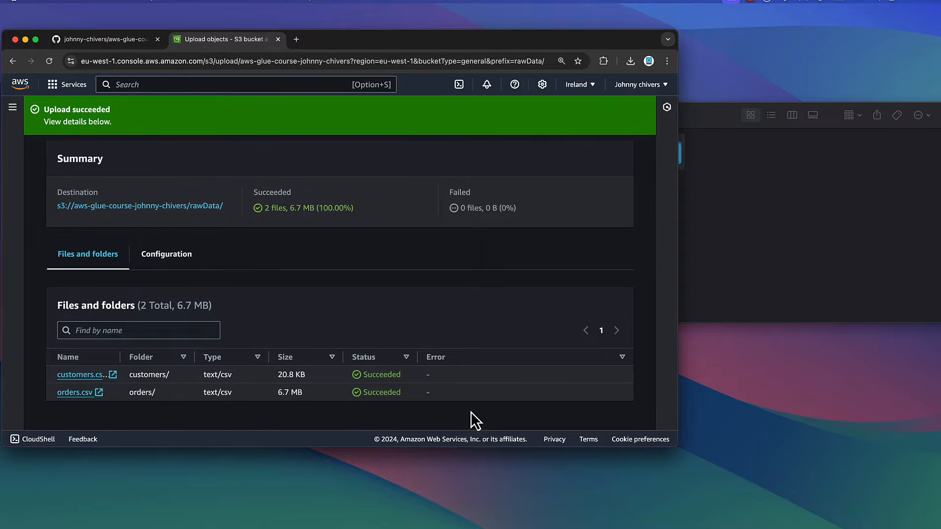
scroll(471, 409, up, 5)
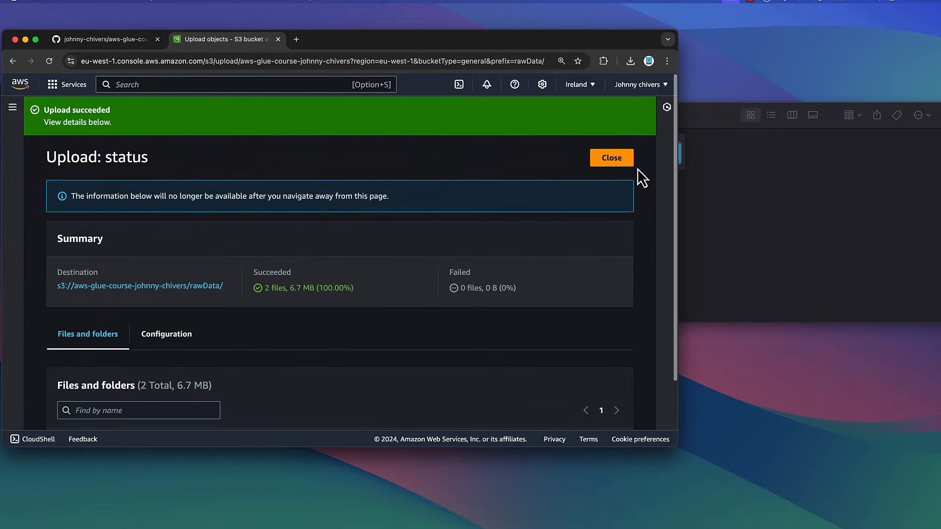
click(610, 159)
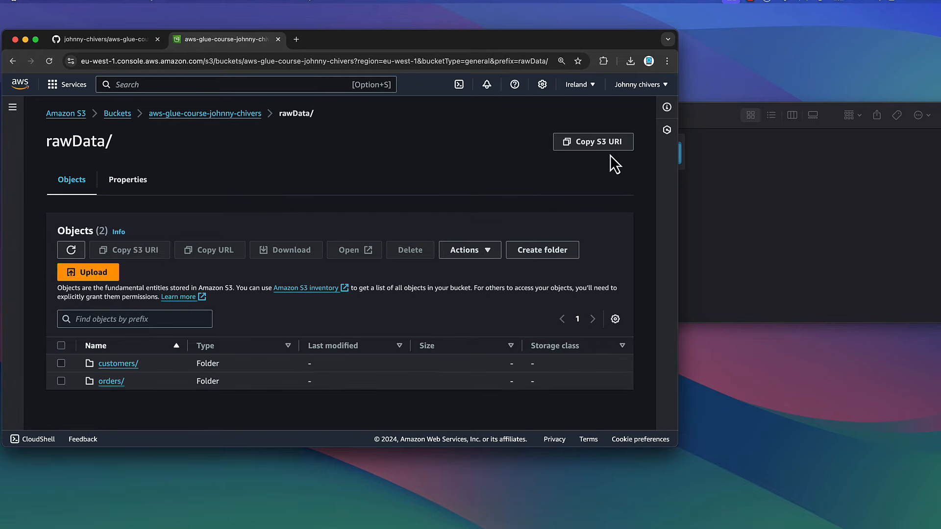
Check the contents of the customers and orders folders in rawData and compare them with the README's bucket structure diagram
click(121, 366)
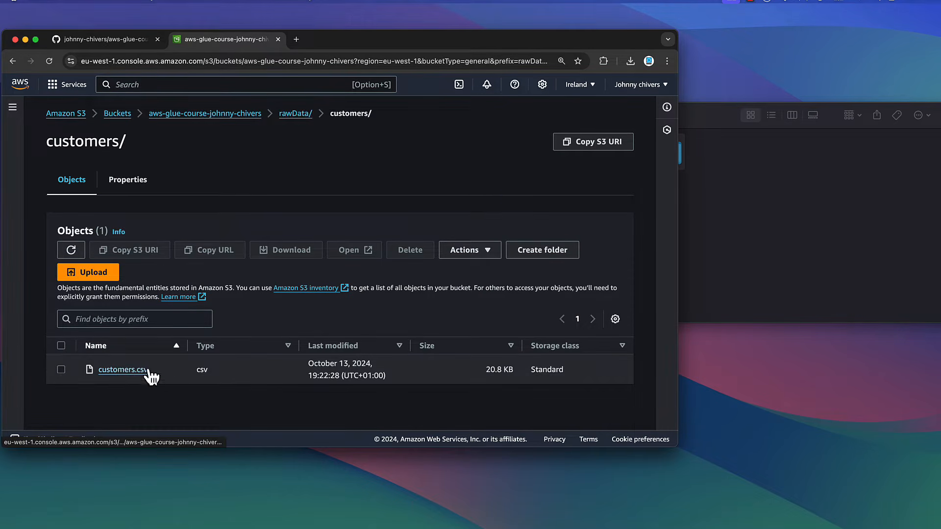
click(13, 60)
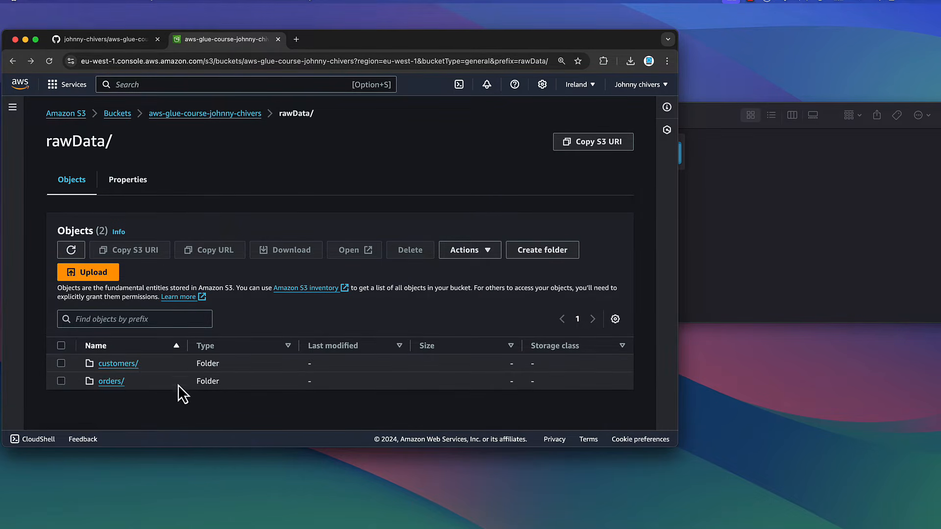
click(111, 382)
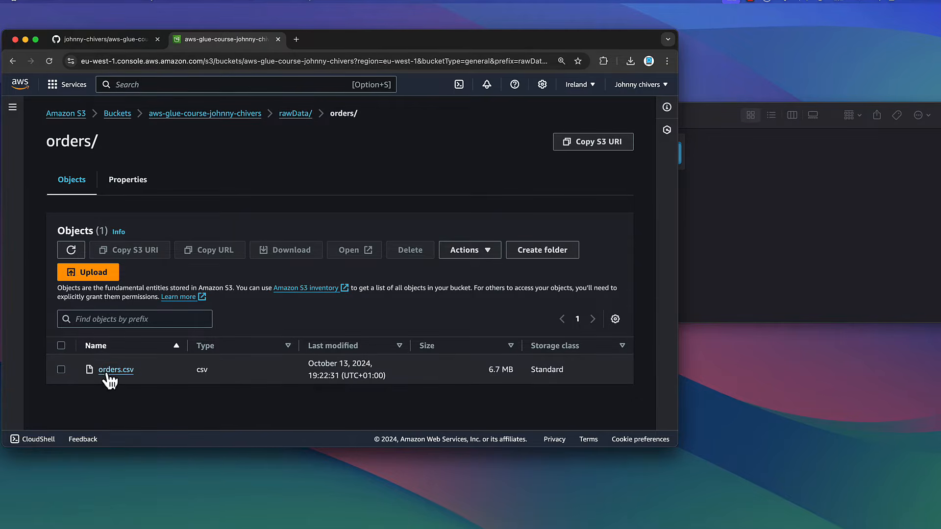
click(111, 43)
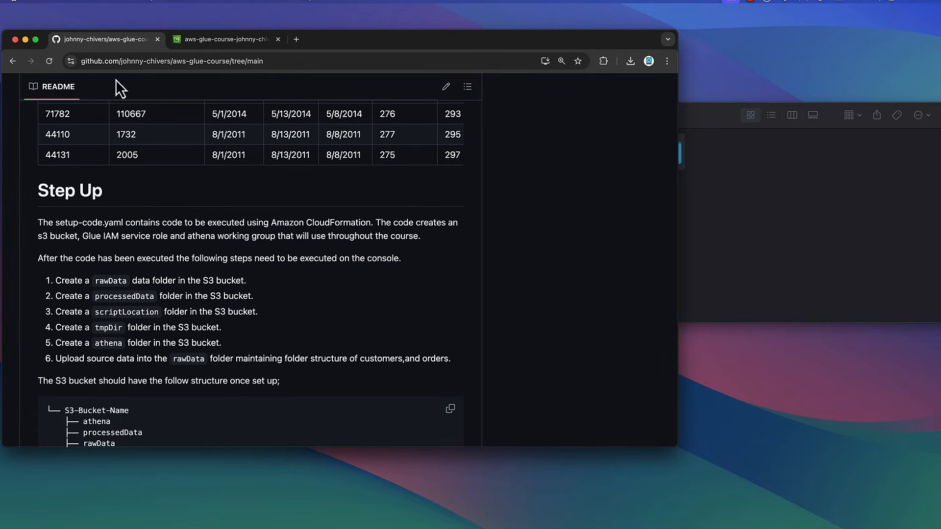
click(35, 39)
scroll(303, 308, down, 2)
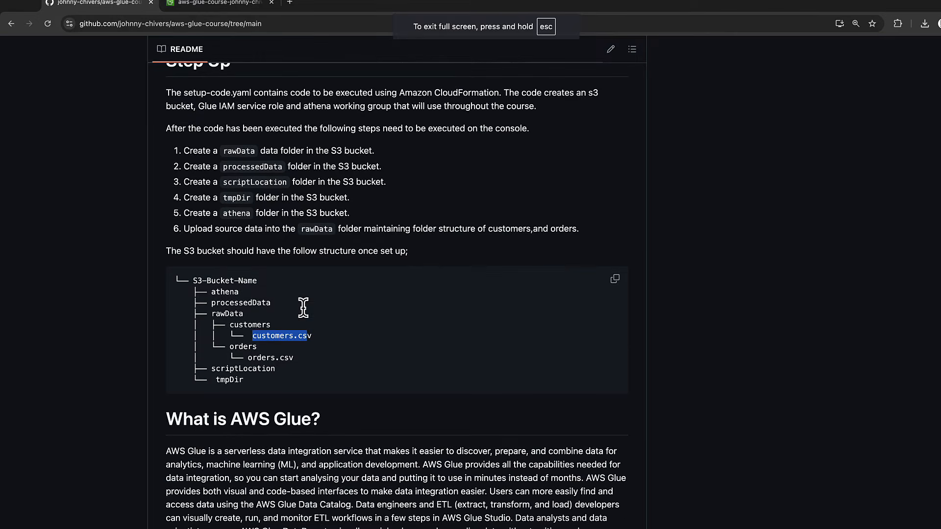
click(287, 290)
drag(215, 314, 244, 314)
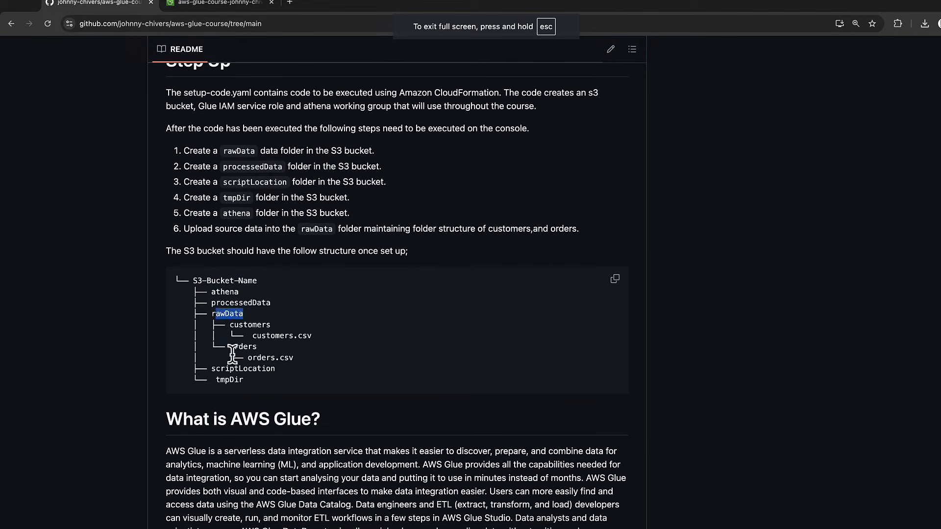
click(258, 346)
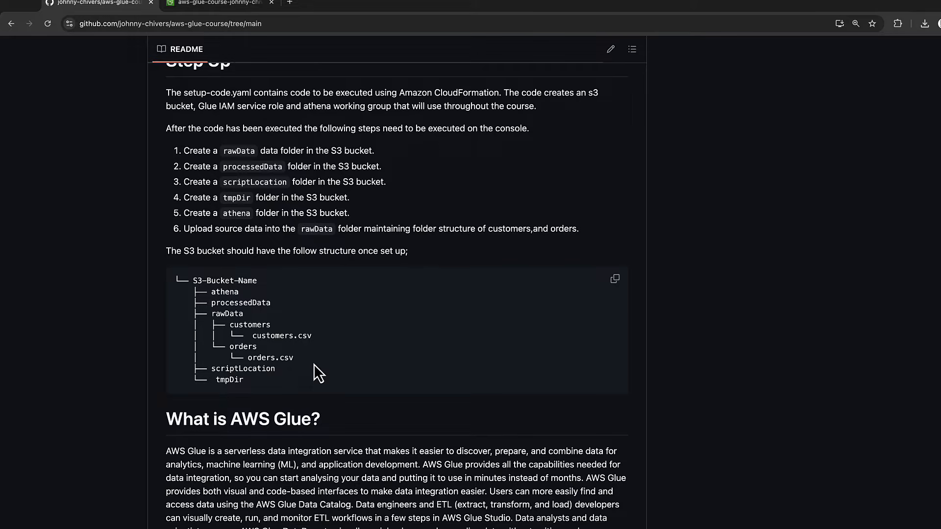
scroll(314, 364, up, 3)
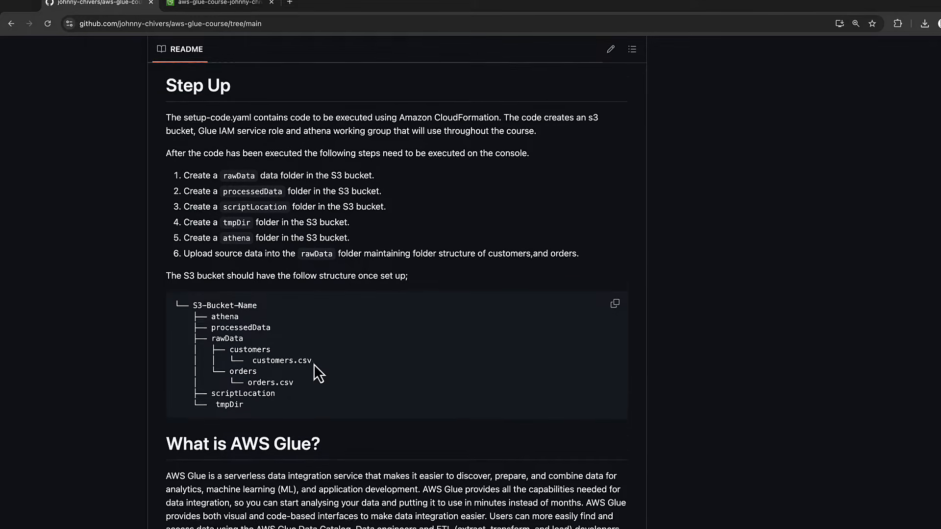
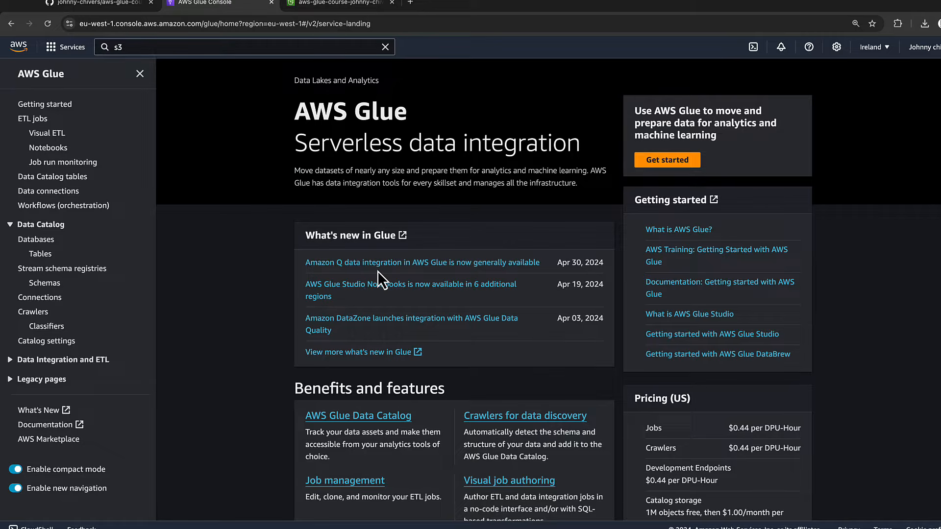
Open the Data Catalog's Tables page in AWS Glue and dismiss its announcement banners
click(140, 74)
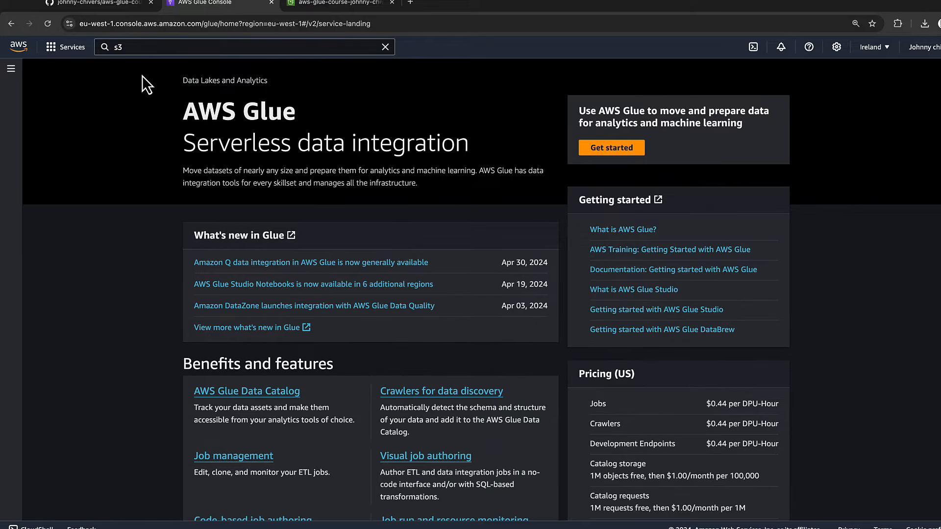
click(12, 73)
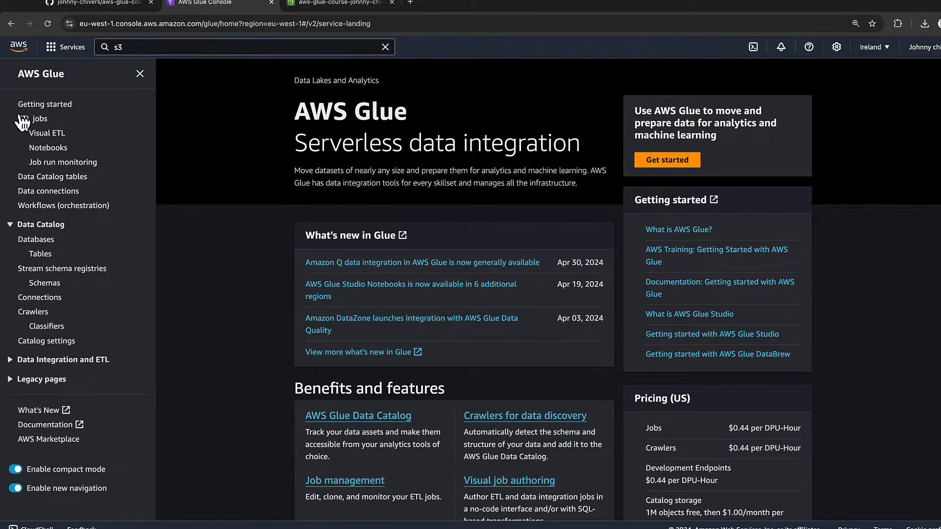
click(41, 256)
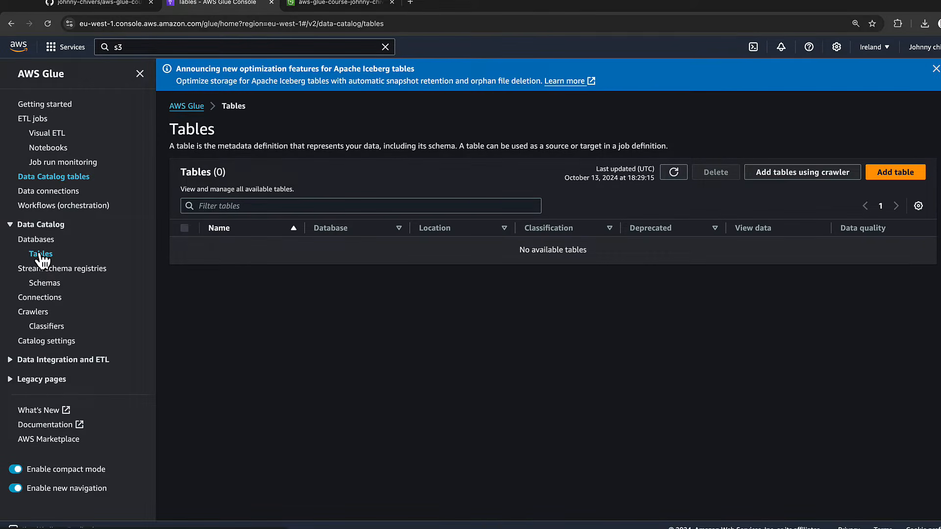
click(935, 68)
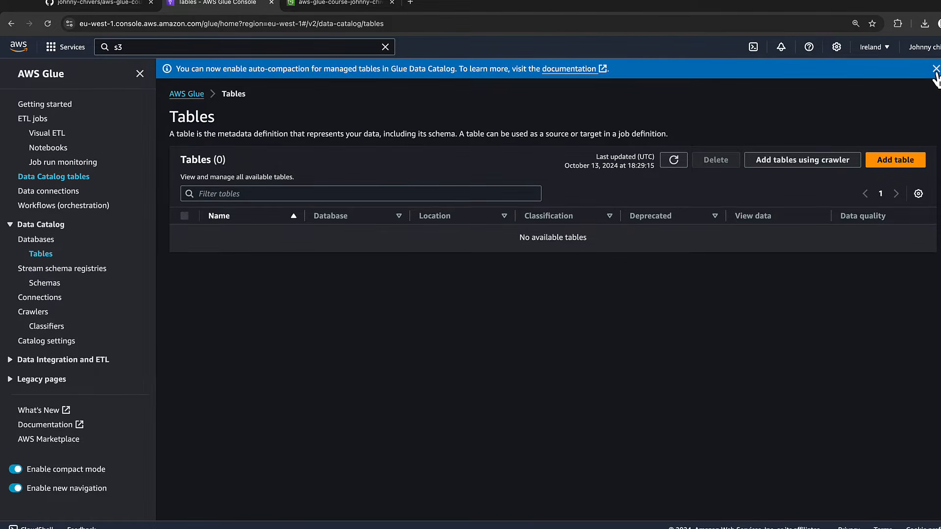
click(935, 69)
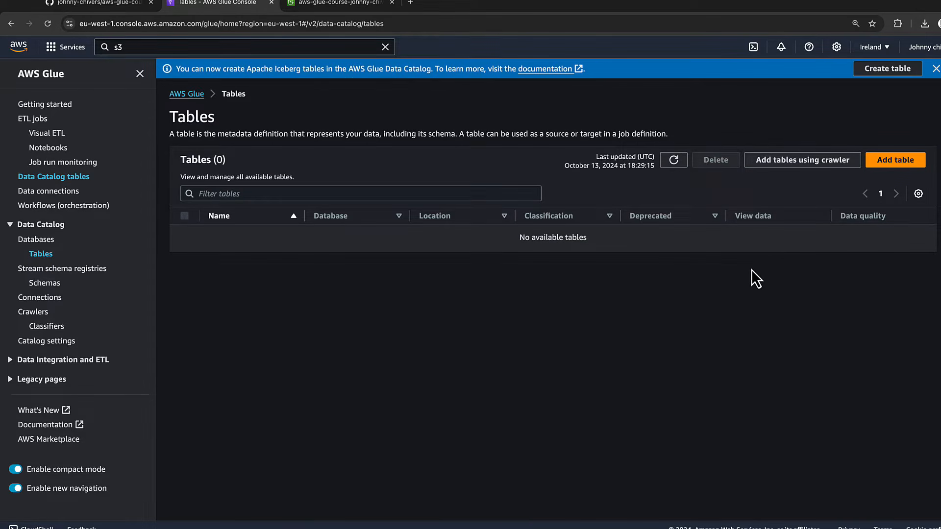
click(935, 69)
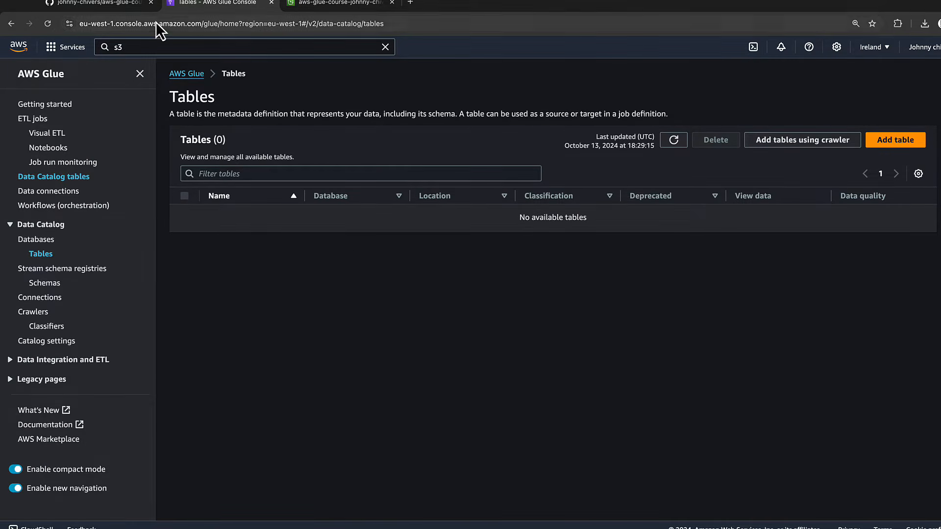
Review the Customers and Orders table schemas in the Data section of the GitHub README
click(125, 4)
scroll(306, 296, down, 8)
scroll(306, 296, down, 2)
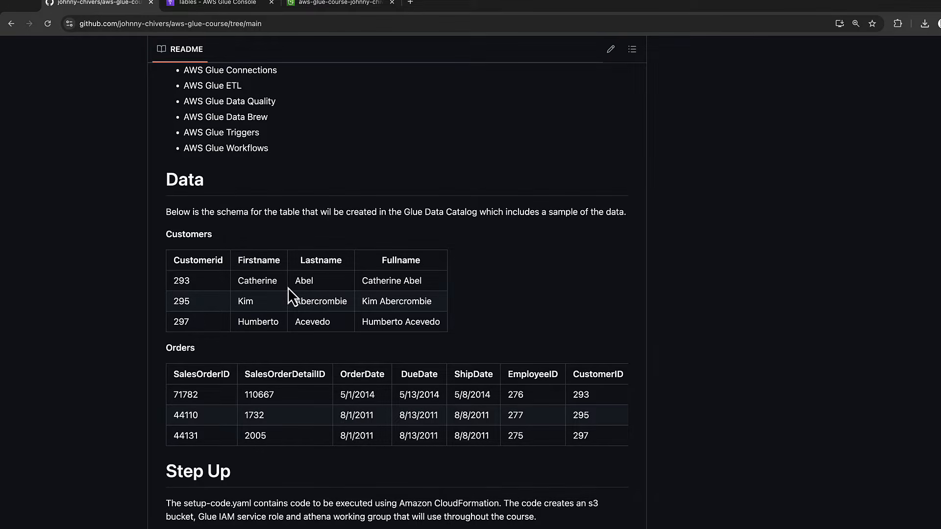
Start adding a new table in the Glue Data Catalog and name it customers_raw
click(236, 4)
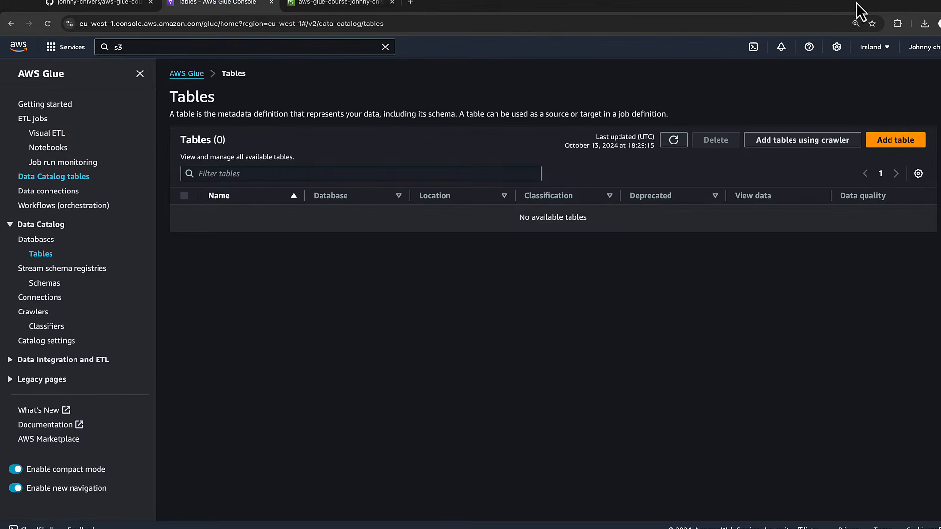
click(901, 139)
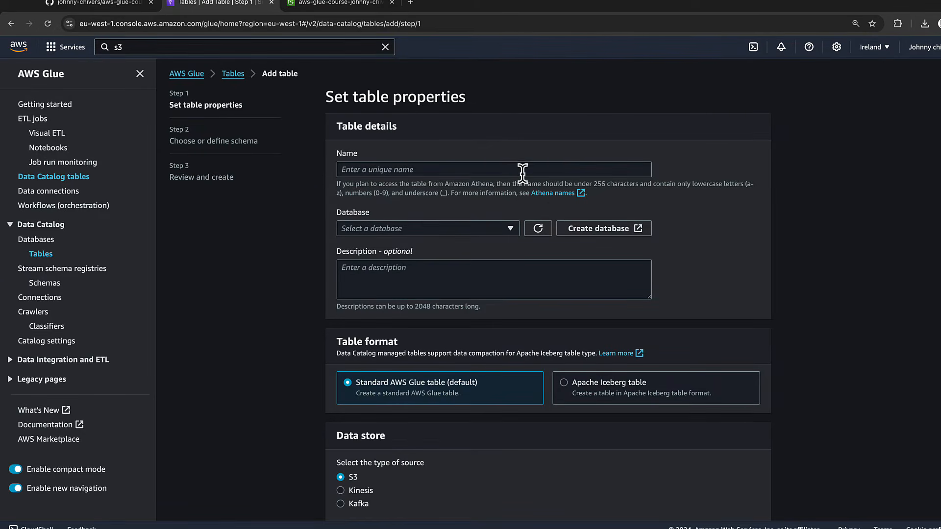
click(424, 170)
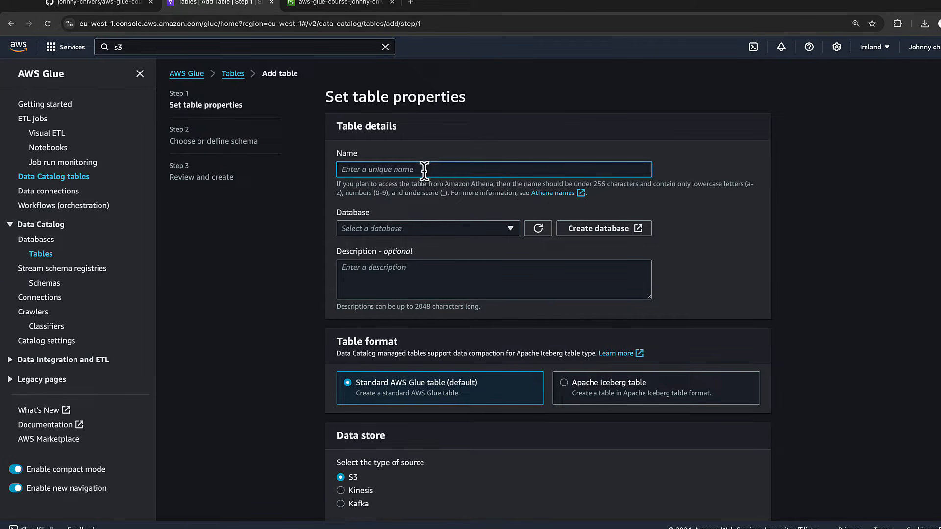
text(Customer)
key(BackSpace)
key(BackSpace)
key(BackSpace)
key(BackSpace)
key(BackSpace)
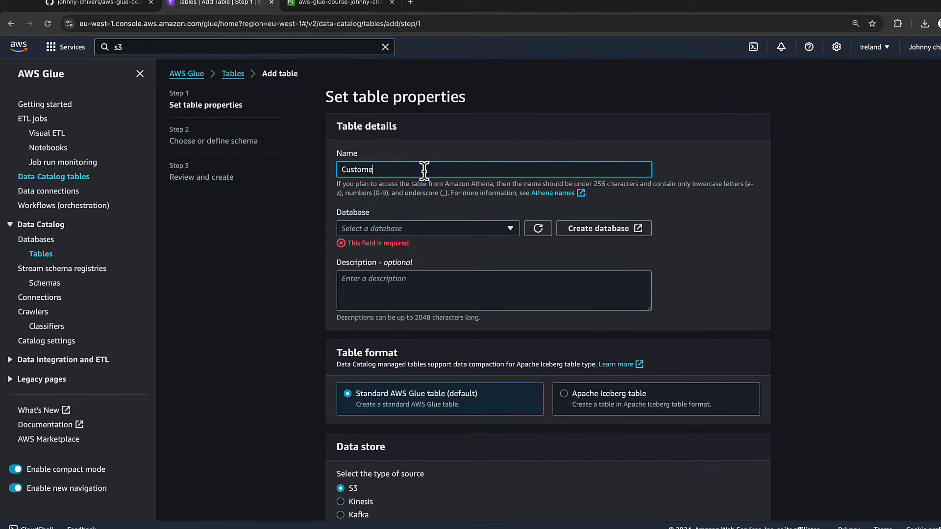
key(BackSpace)
key(BackSpace)
key(BackSpace)
text(cust)
key(BackSpace)
key(BackSpace)
key(BackSpace)
text(ustomersa)
key(BackSpace)
text(_raw)
Assign the table to the raw_data database and enter the description "The is the customers data."
click(481, 231)
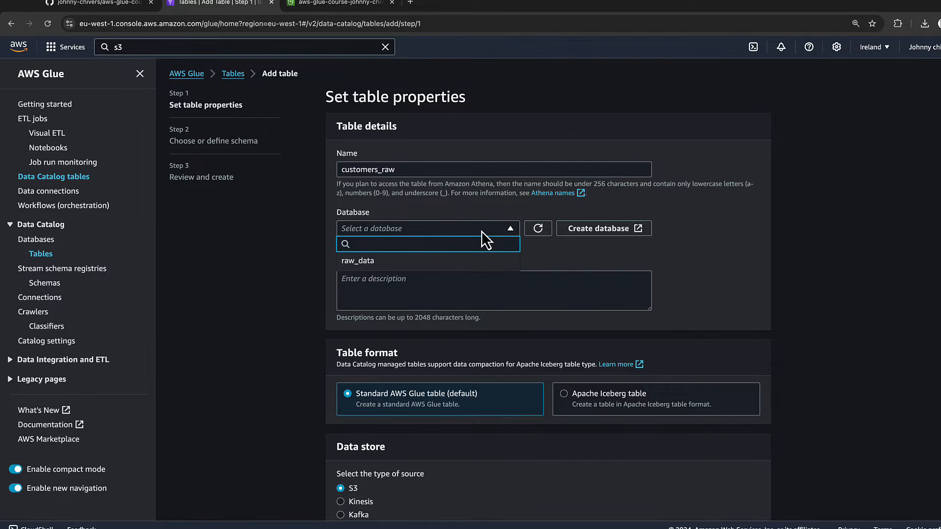
click(398, 259)
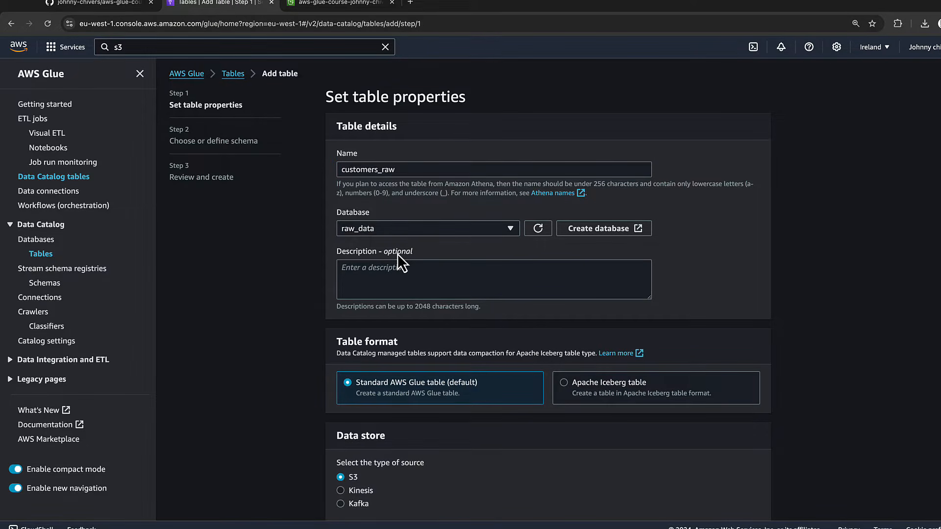
click(407, 280)
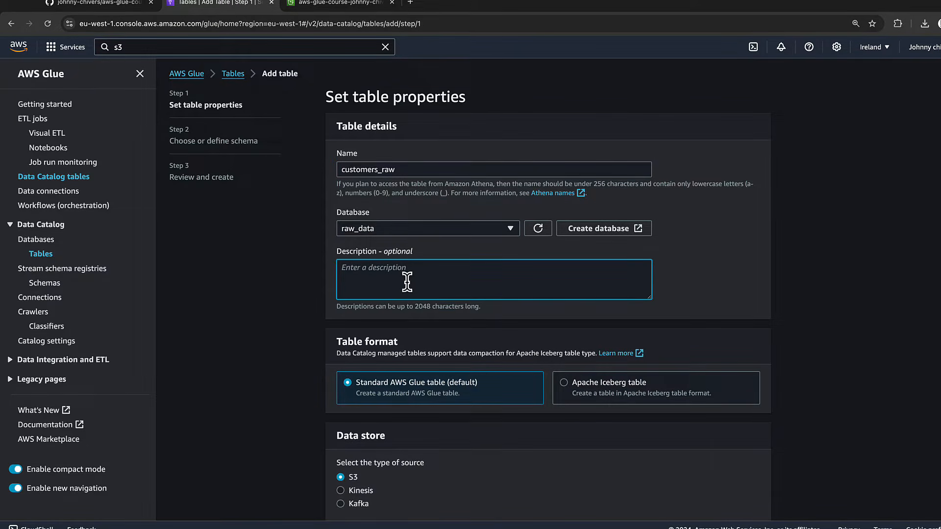
text(The usis the customers data.)
Set the table's S3 include path to the rawData/customers/ folder in the aws-glue-course bucket
scroll(461, 343, down, 2)
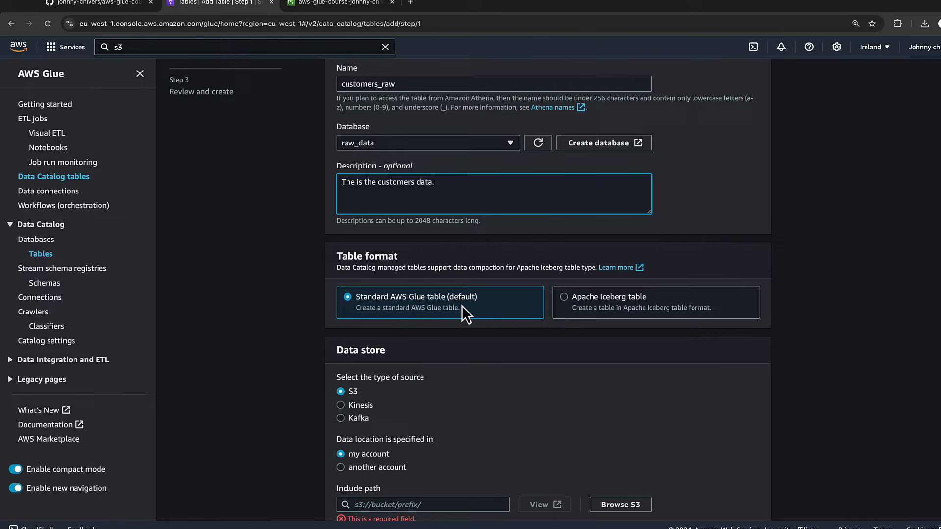
scroll(462, 305, down, 1)
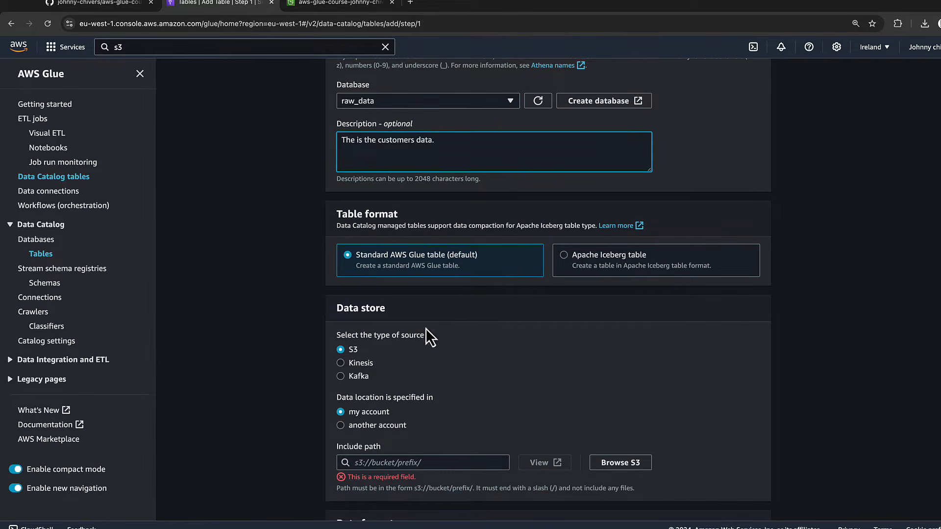
scroll(346, 354, down, 1)
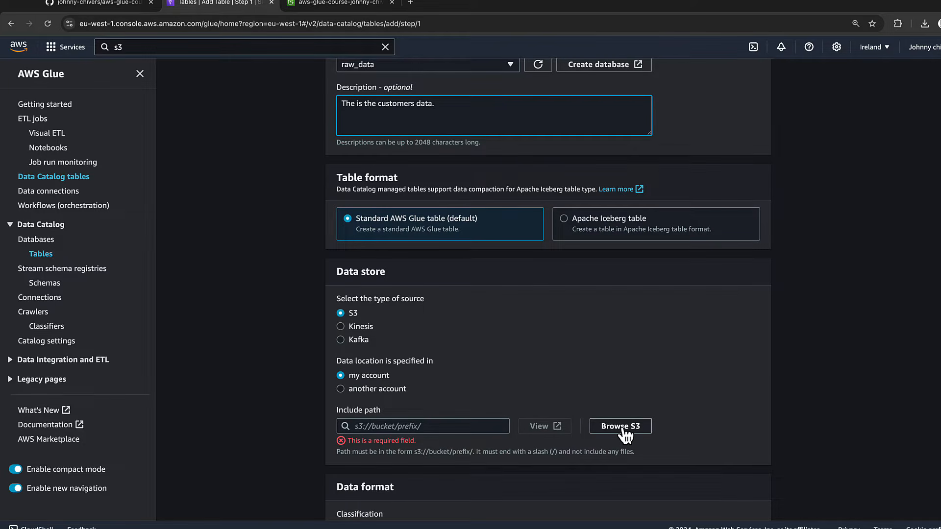
click(620, 427)
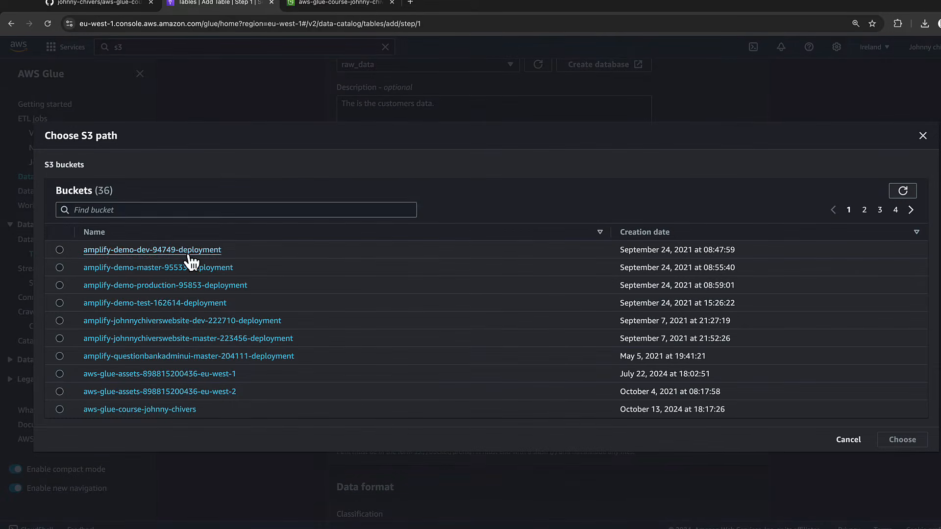
click(120, 205)
text(aws-)
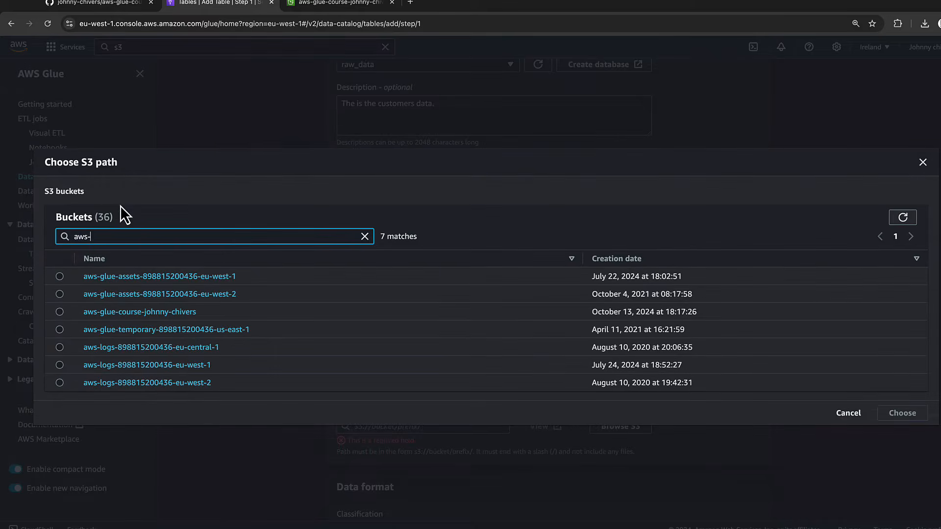
click(167, 314)
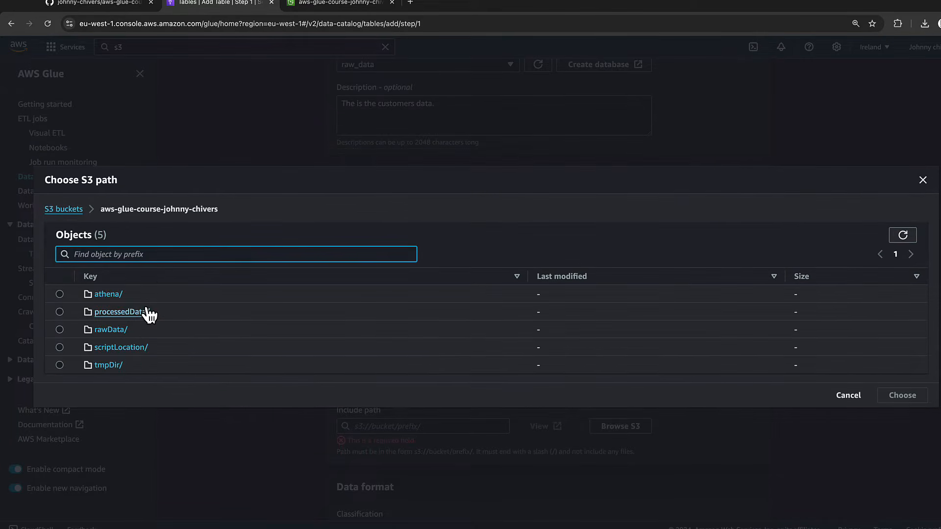
click(123, 329)
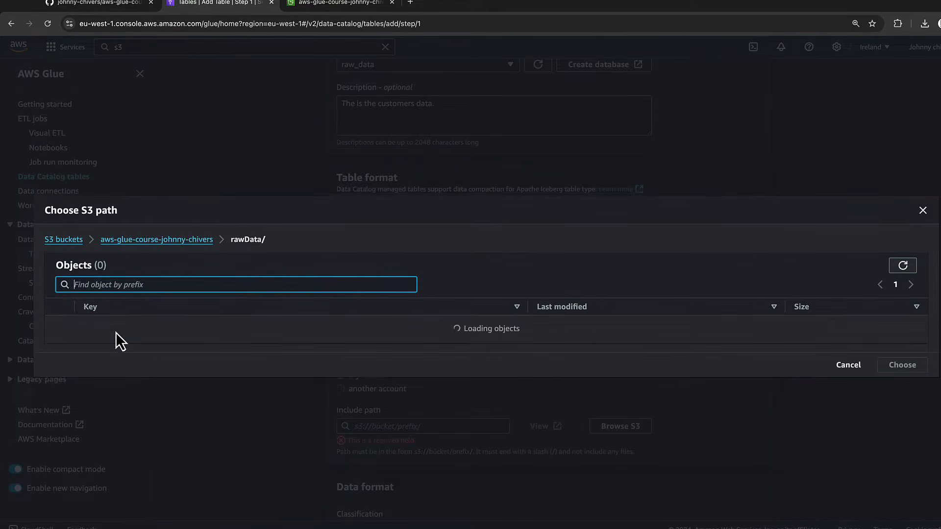
click(59, 321)
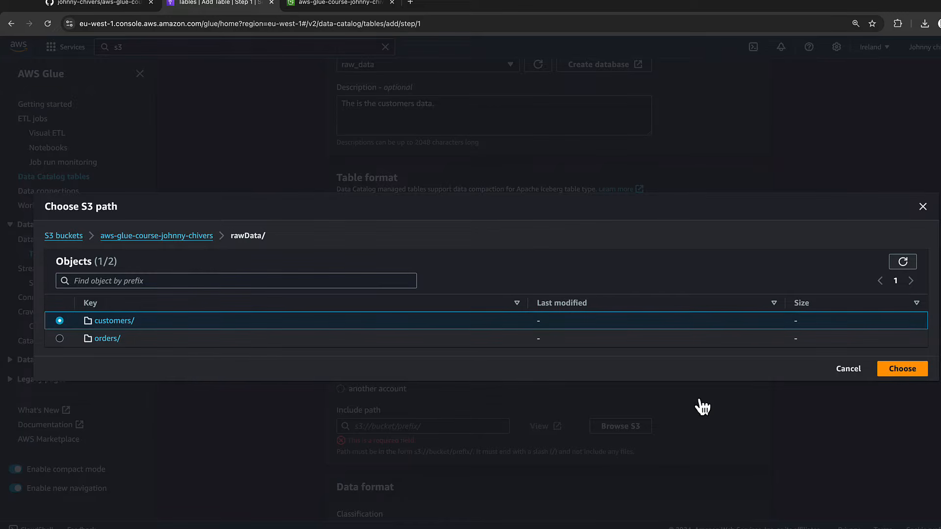
click(904, 368)
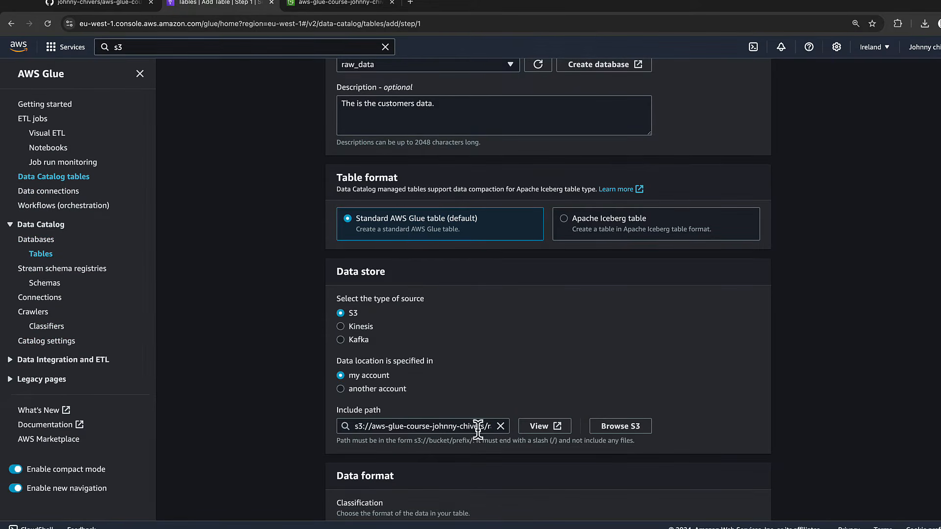
Set the data format classification to CSV and proceed to the schema definition
scroll(470, 427, down, 3)
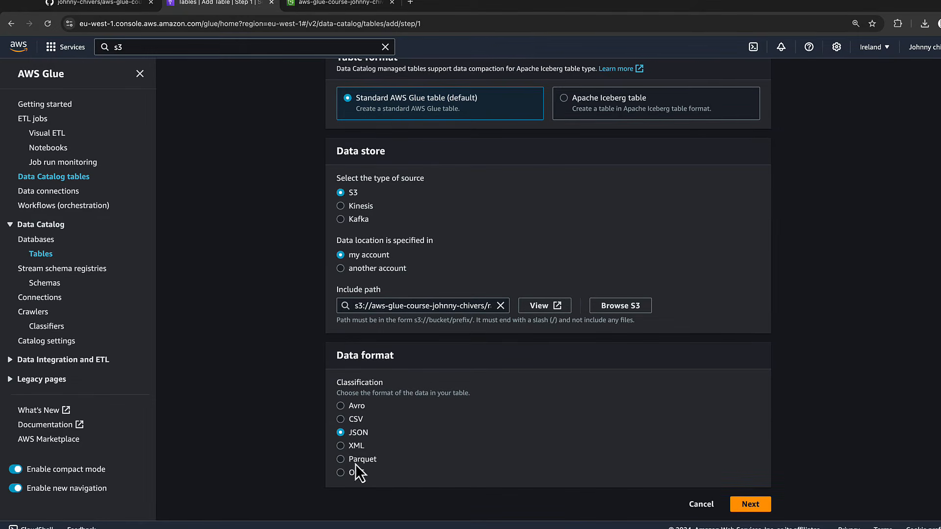
click(354, 419)
scroll(469, 431, down, 1)
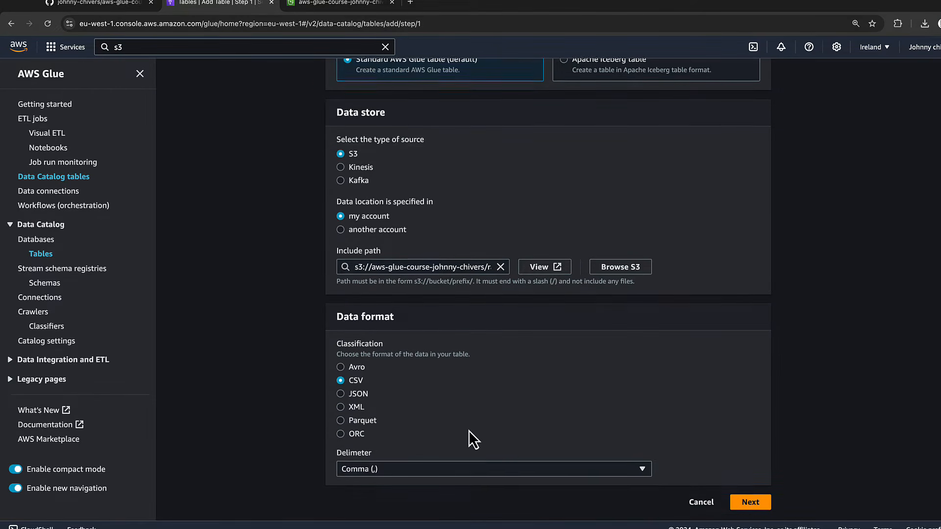
click(753, 507)
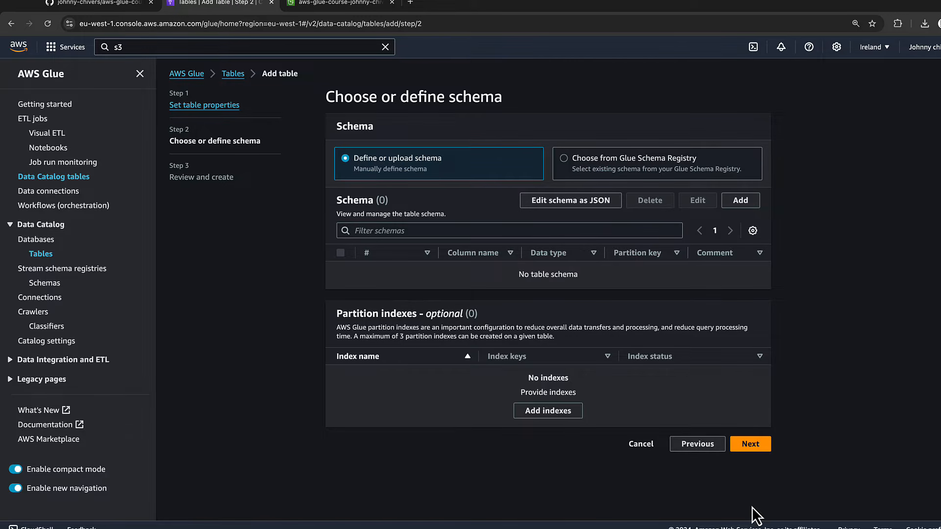
Add column 1 to the schema with the name Customerid, copied from the GitHub README's Customers table, and data type int
click(750, 207)
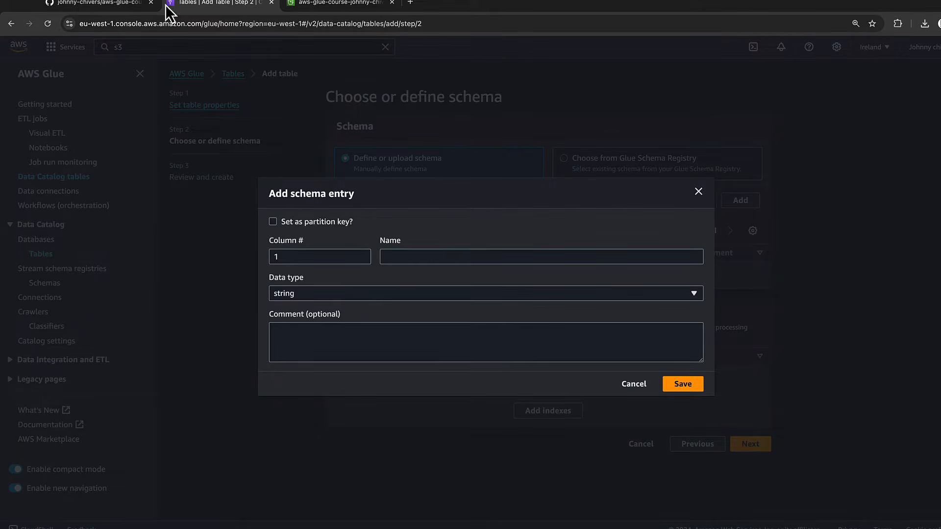
click(99, 6)
double_click(199, 260)
key(super+c)
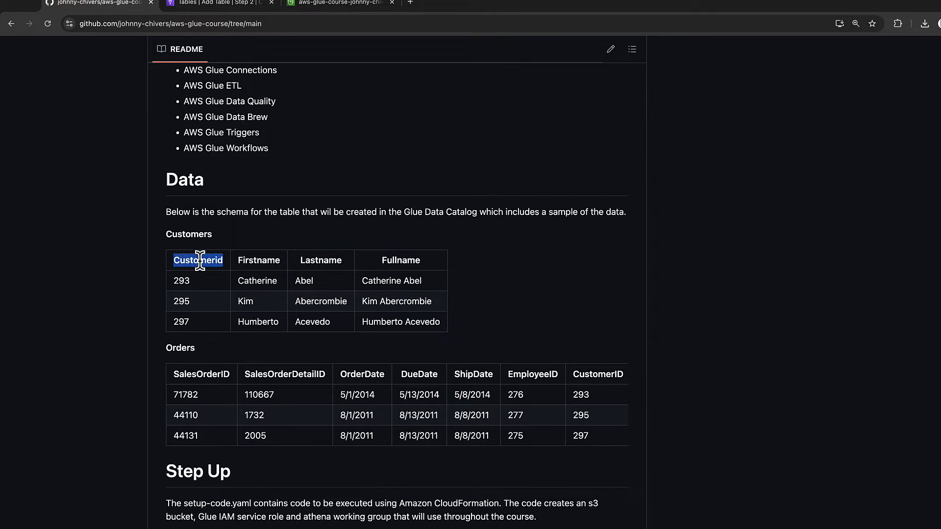
click(332, 4)
click(206, 8)
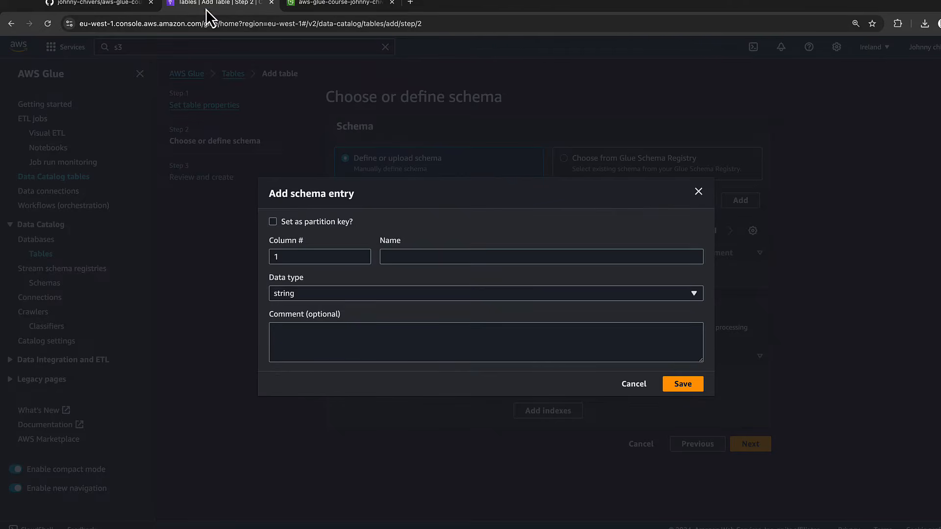
click(387, 255)
key(super+v)
click(336, 292)
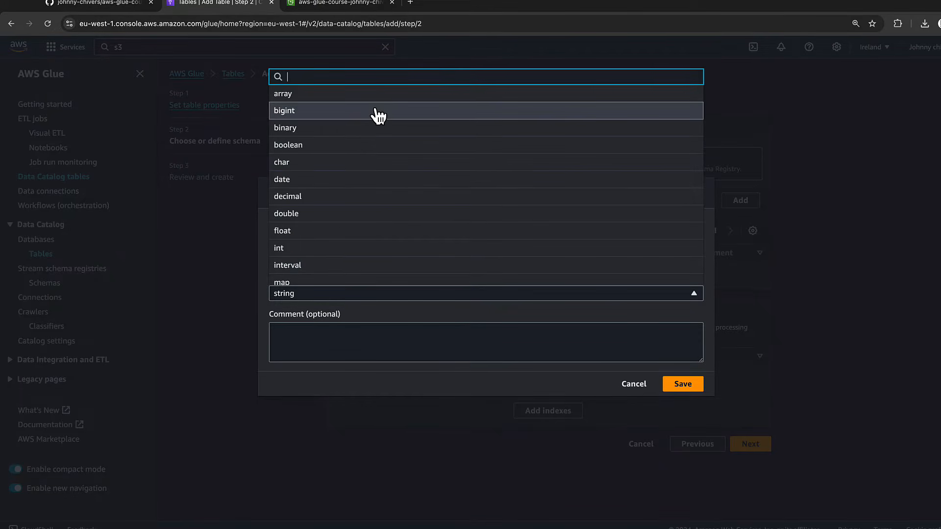
text(int)
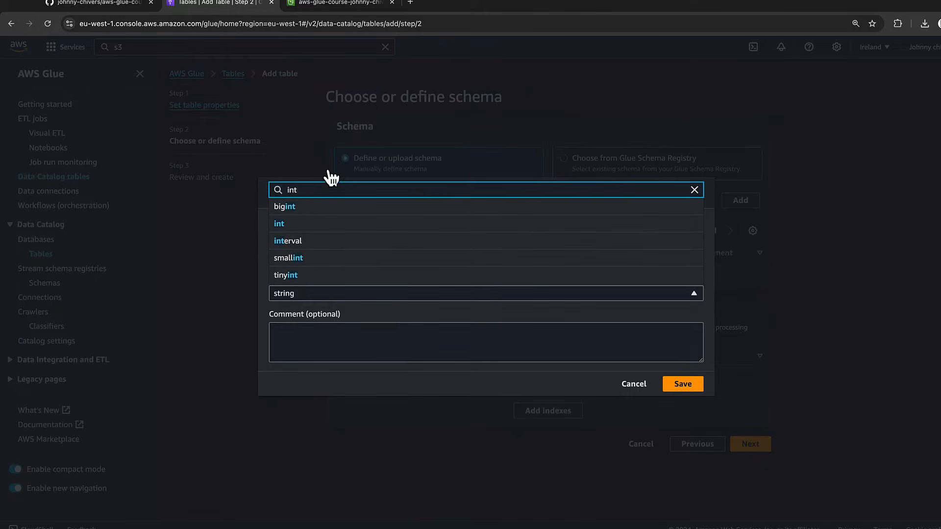
click(296, 228)
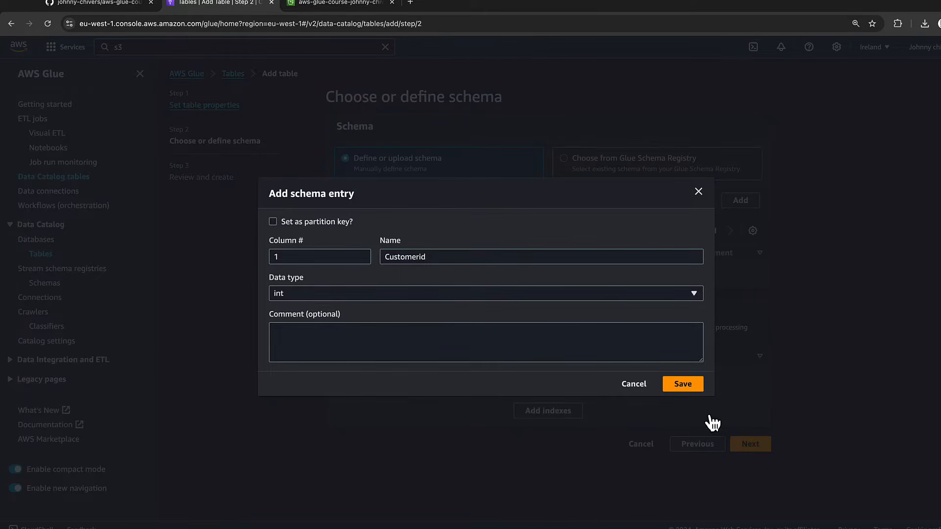
click(693, 384)
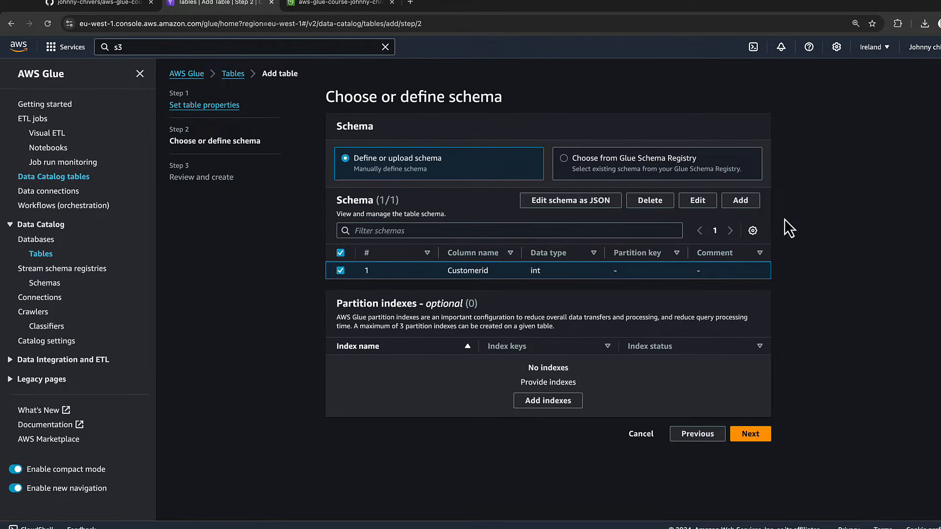
Add column 2 as a string, using the README's Firstname header rewritten in lowercase as firstname
click(741, 201)
click(109, 5)
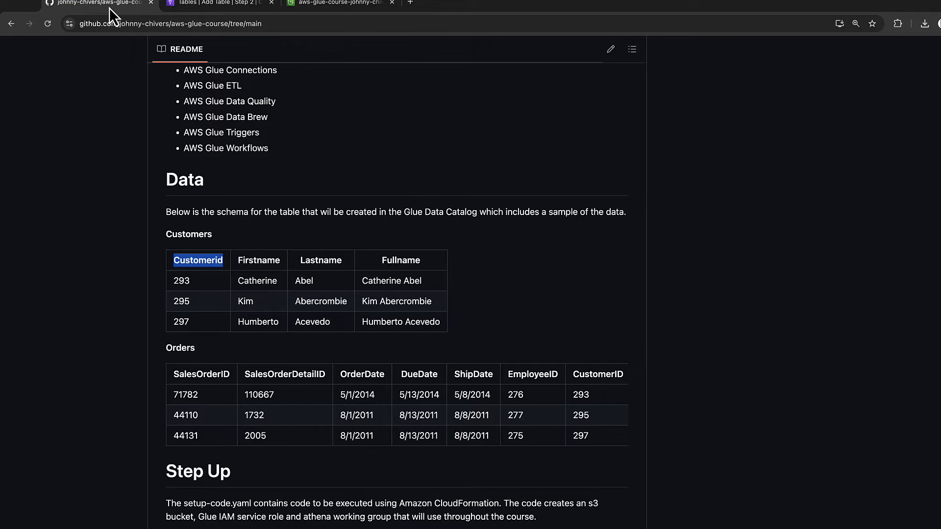
double_click(260, 261)
key(ctrl+c)
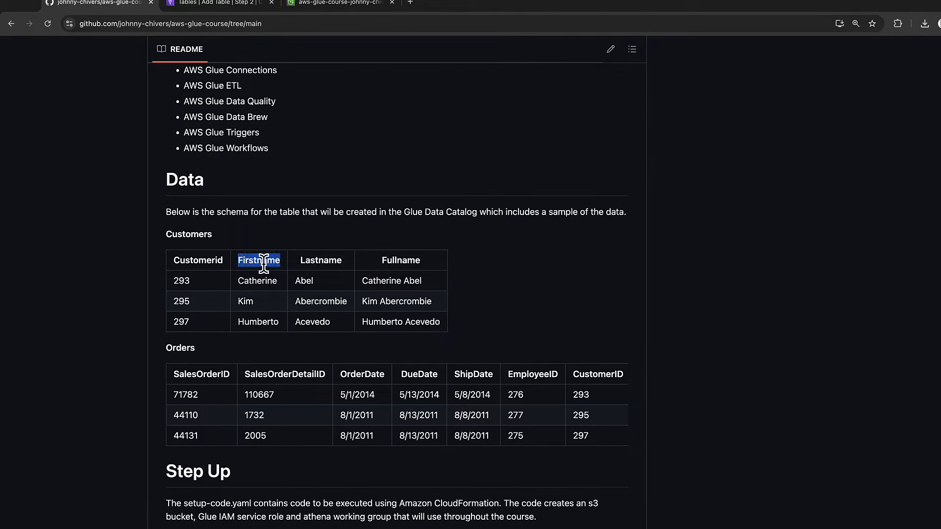
click(245, 6)
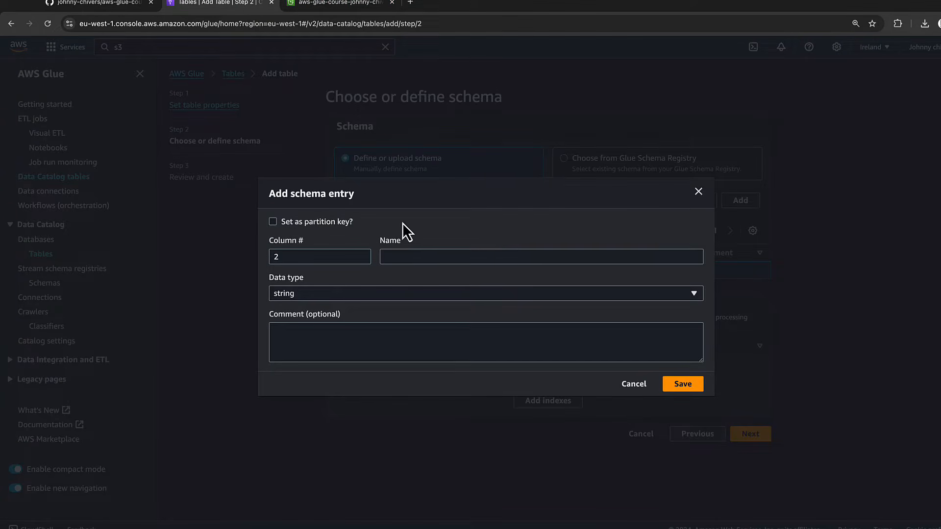
click(402, 254)
key(ctrl+v)
click(384, 256)
key(Delete)
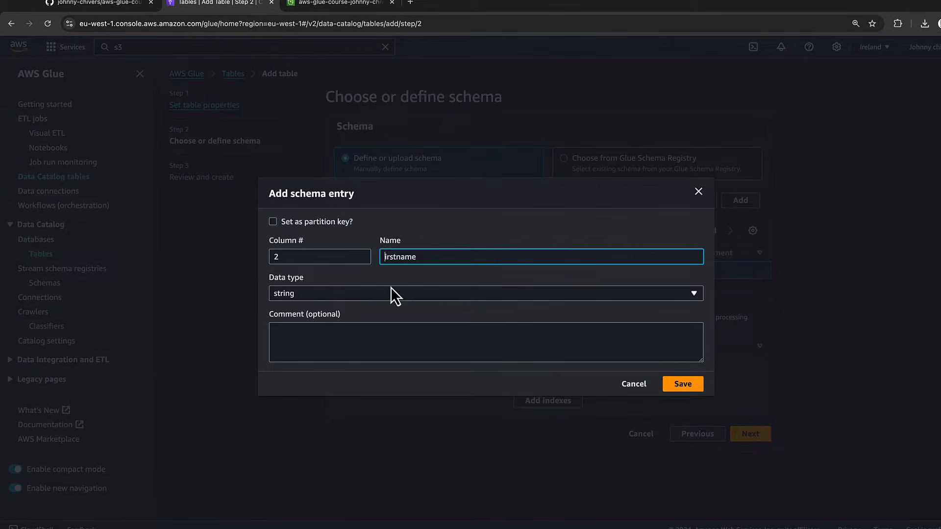
text(f)
click(682, 385)
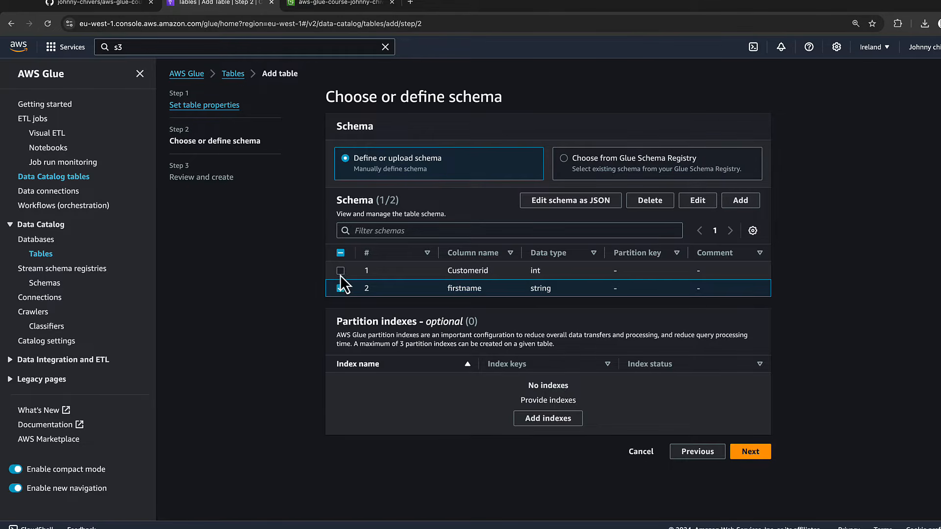
Rename schema column 1 to lowercase customerid
click(340, 271)
click(340, 288)
click(701, 200)
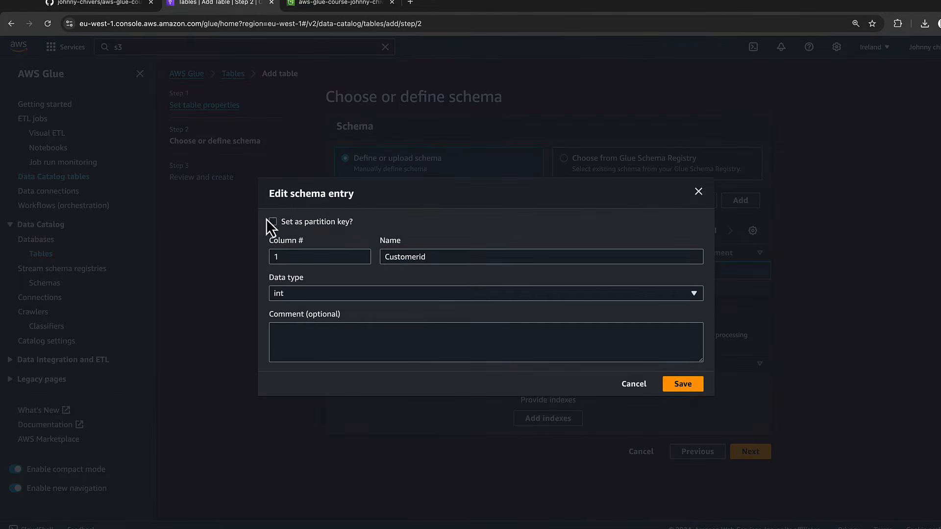
click(382, 256)
key(Delete)
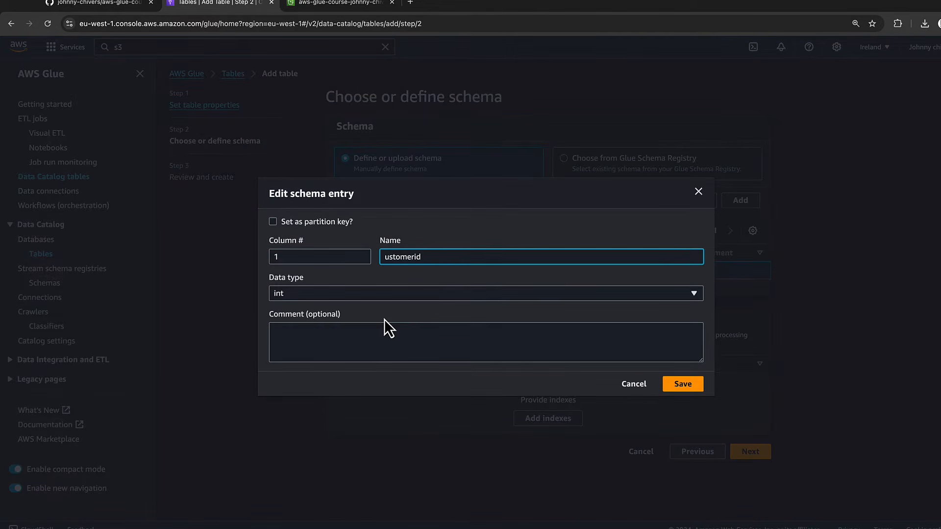
text(c)
click(689, 386)
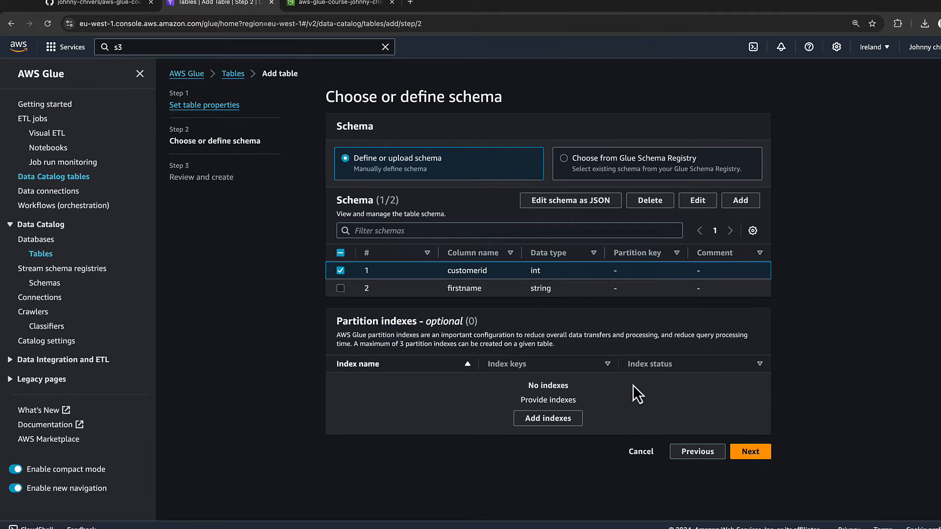
Add column 3 as a string, using the README's Lastname header rewritten in lowercase as lastname
click(117, 4)
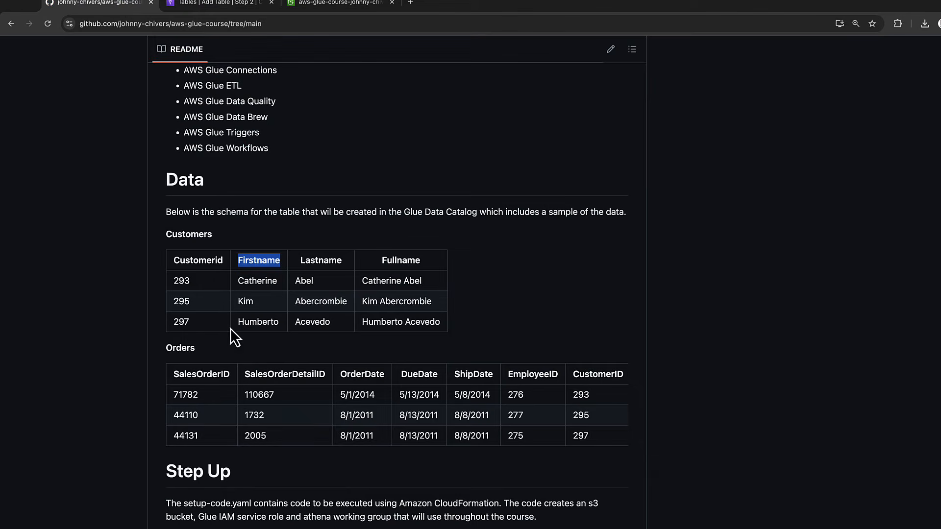
double_click(331, 261)
click(211, 3)
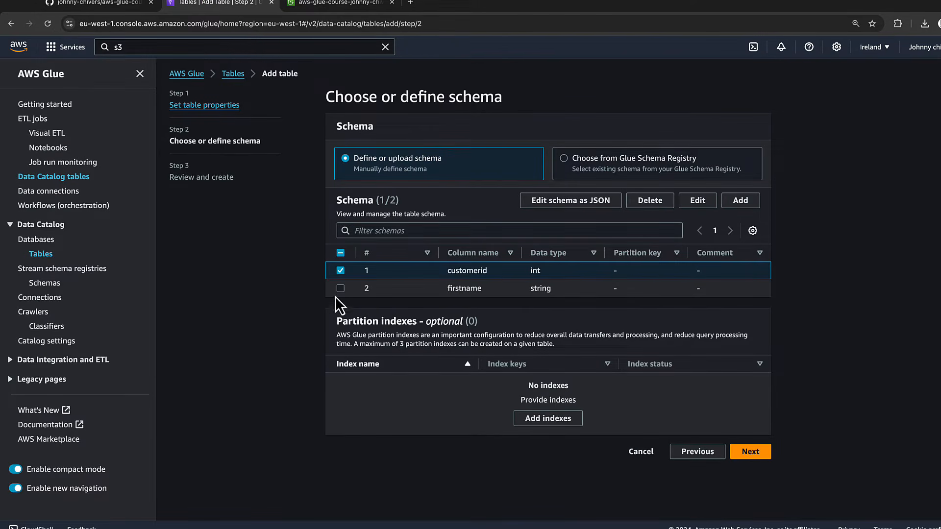
click(737, 201)
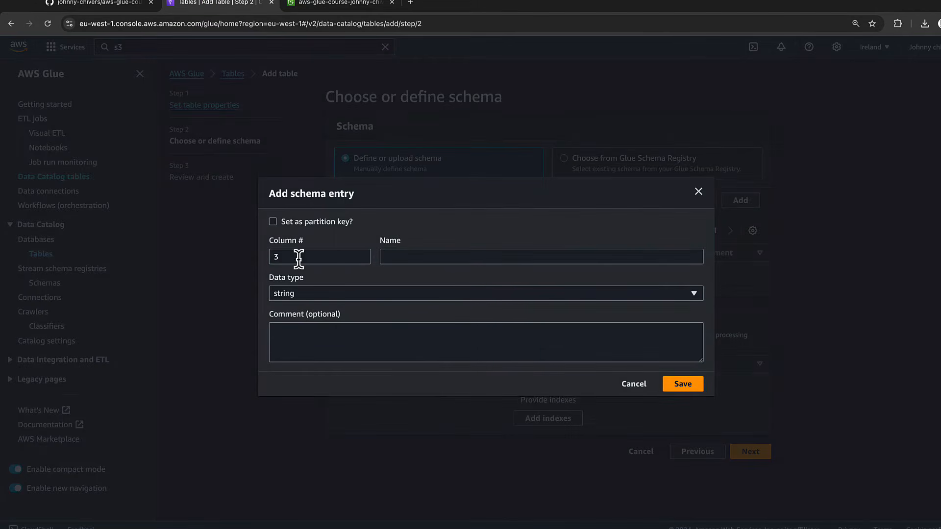
click(472, 256)
text(Lastname)
click(388, 257)
key(BackSpace)
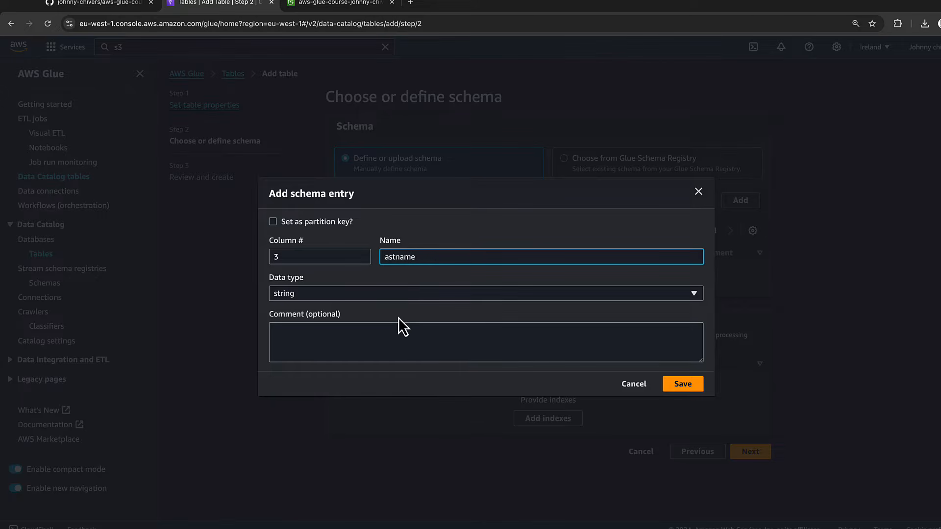
text(l)
click(685, 385)
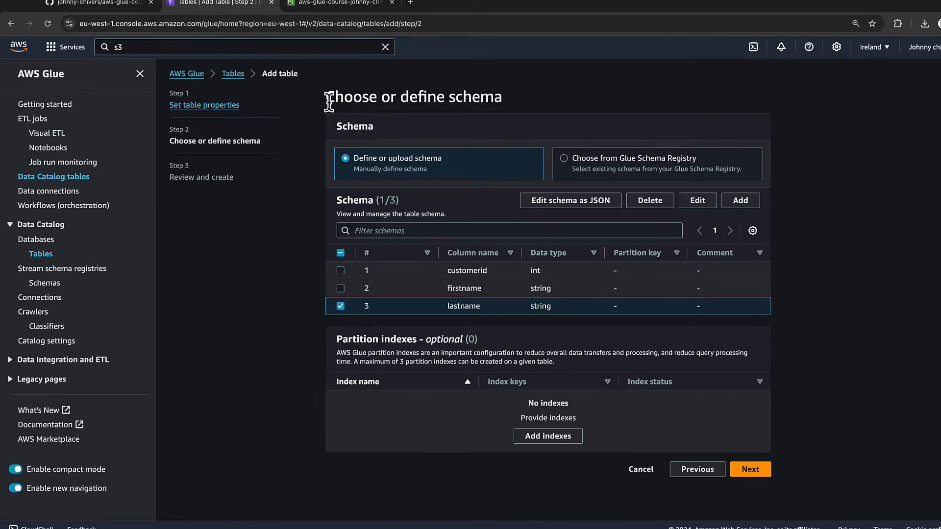
Add column 4 to the schema with the name fullname and data type string
click(740, 201)
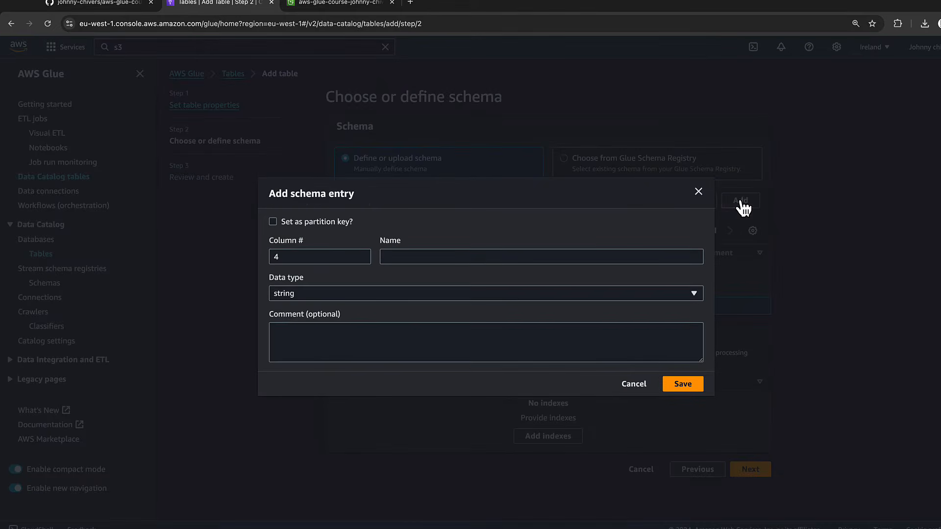
click(395, 254)
text(fullname)
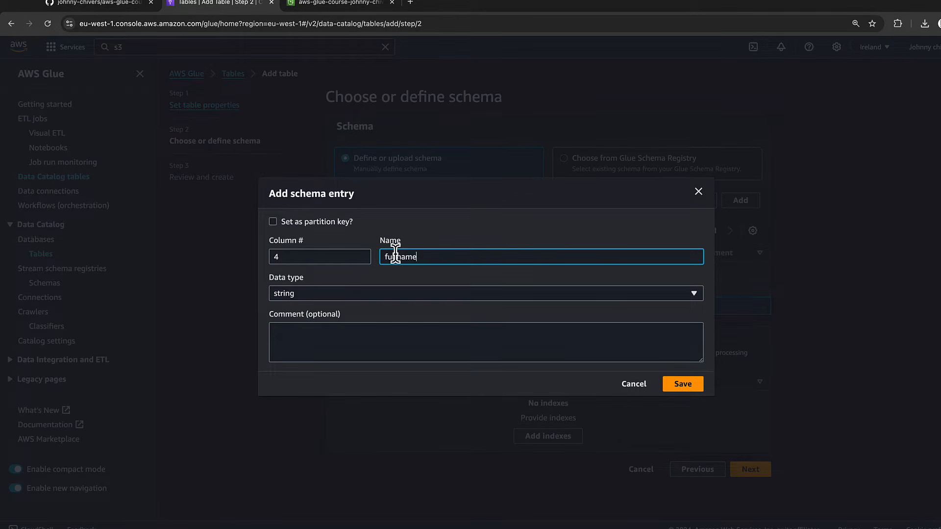
click(680, 388)
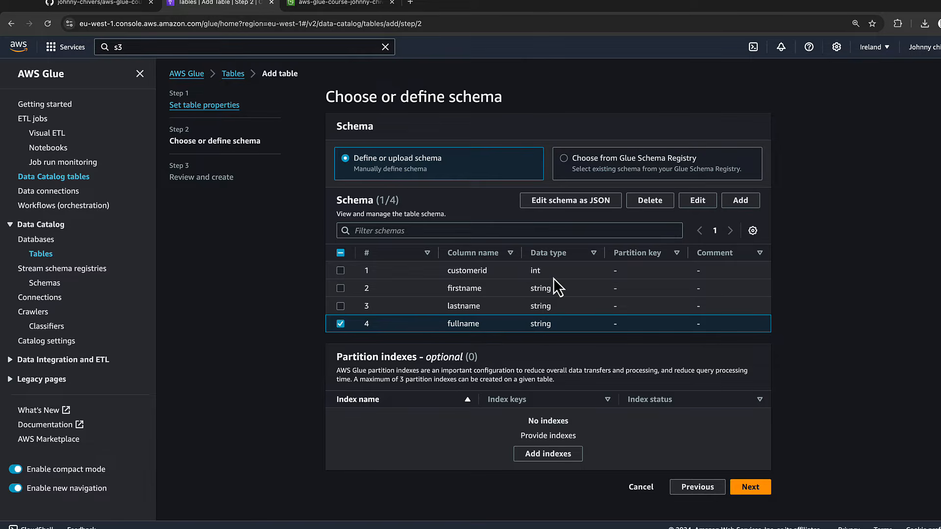
Review the table properties and four-column schema, create the customers_raw table, and return to the Data Catalog table list
click(750, 487)
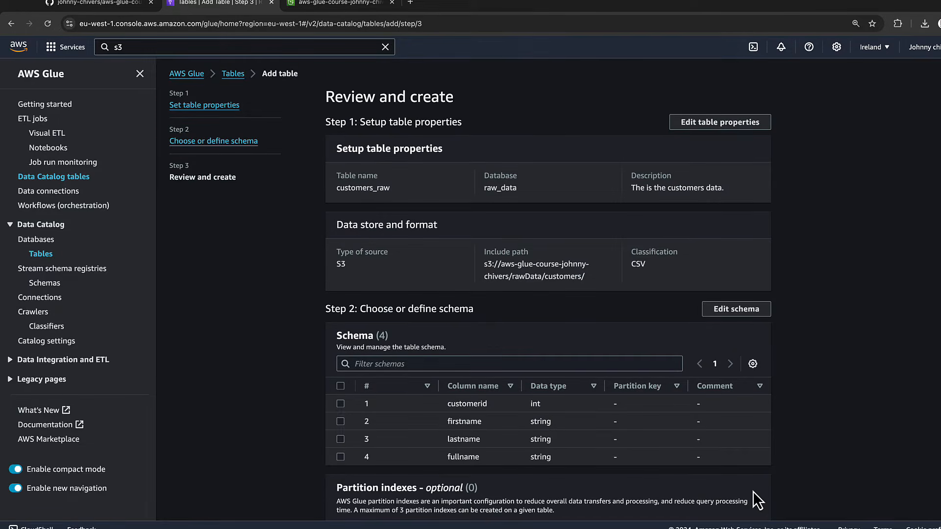
scroll(717, 412, down, 2)
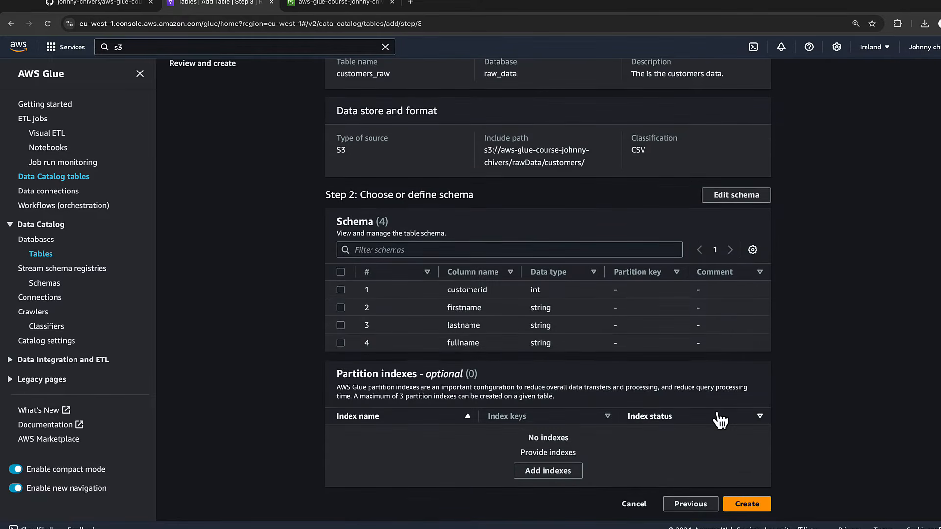
scroll(716, 412, up, 2)
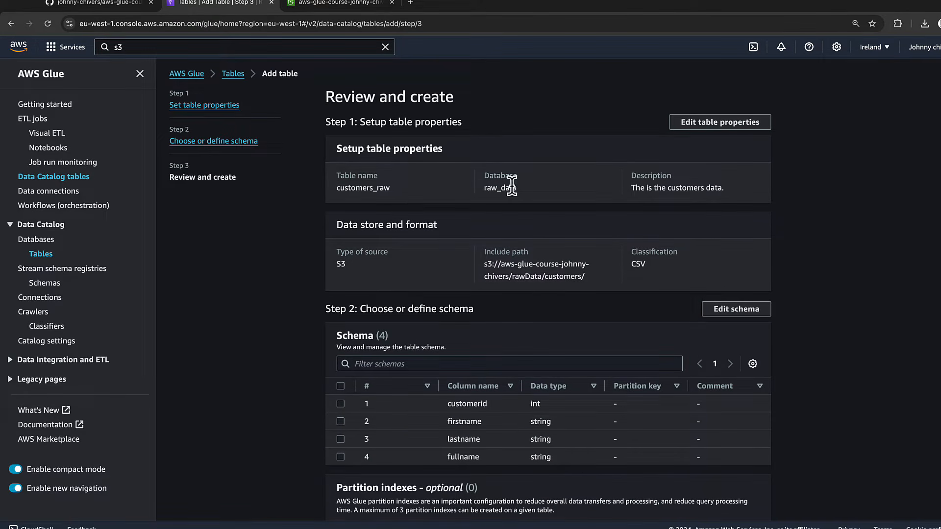
scroll(488, 259, down, 3)
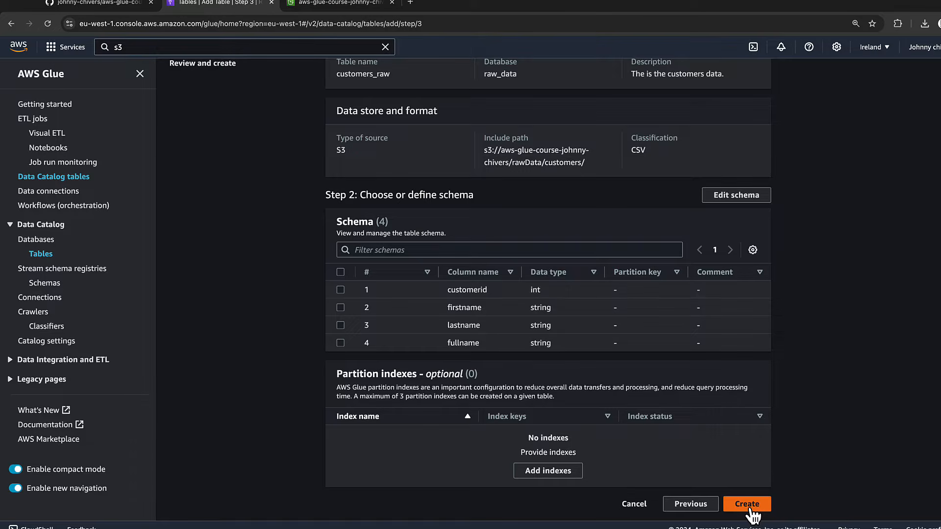
click(737, 196)
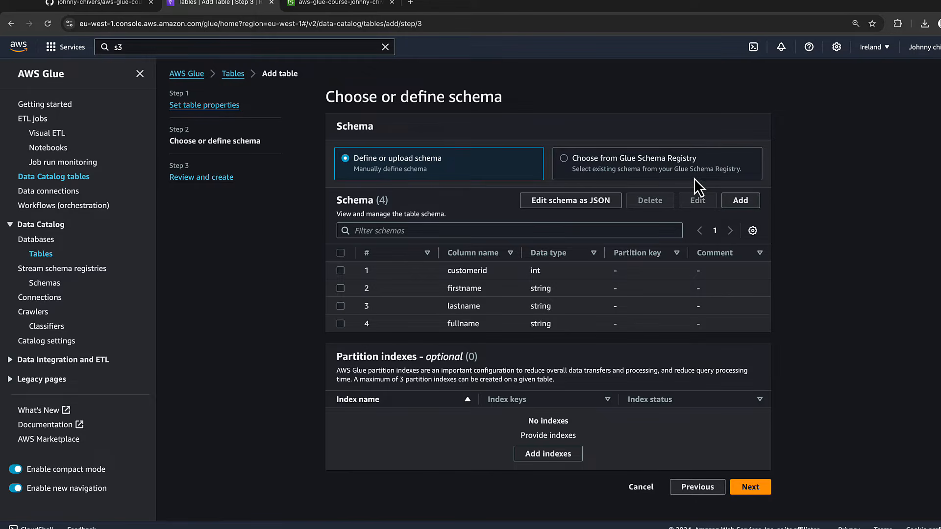
click(752, 490)
scroll(752, 492, down, 5)
click(752, 505)
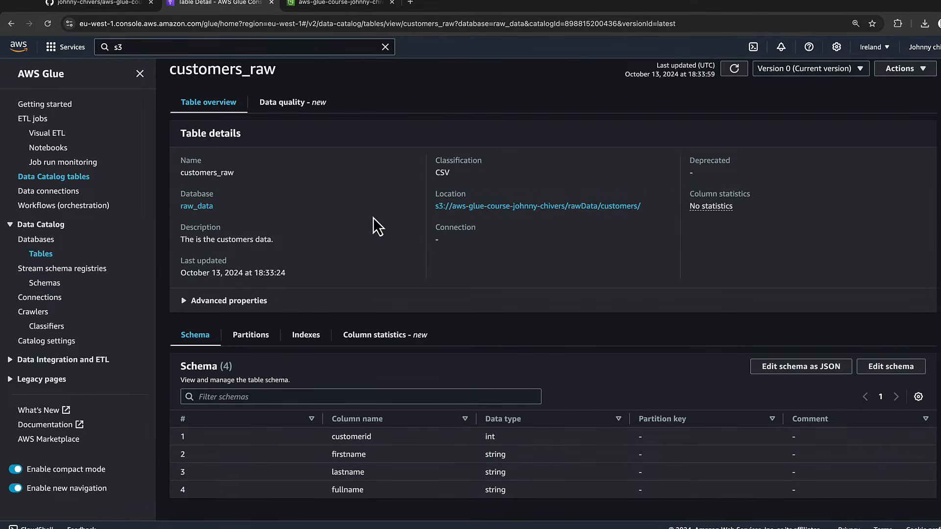
click(40, 253)
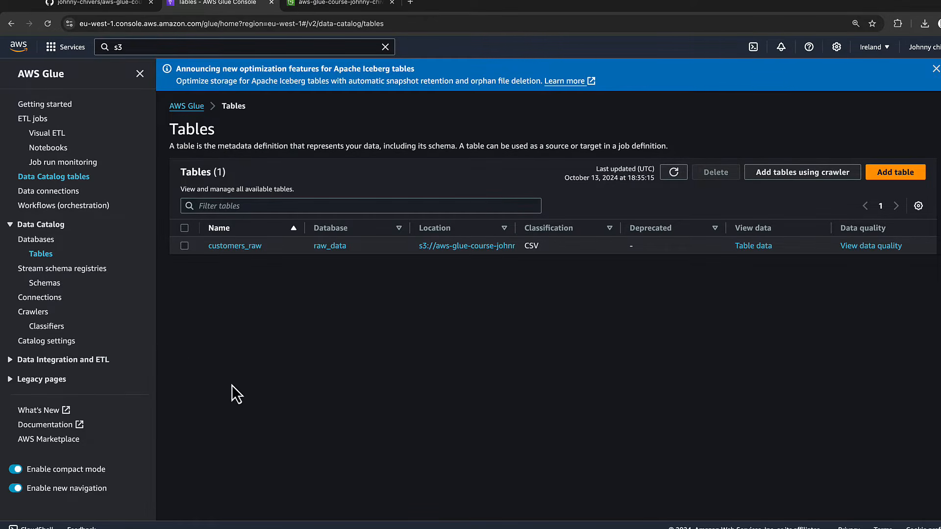
Start a new Glue crawler named aws-glue-tutorial and continue to its data source settings
click(43, 313)
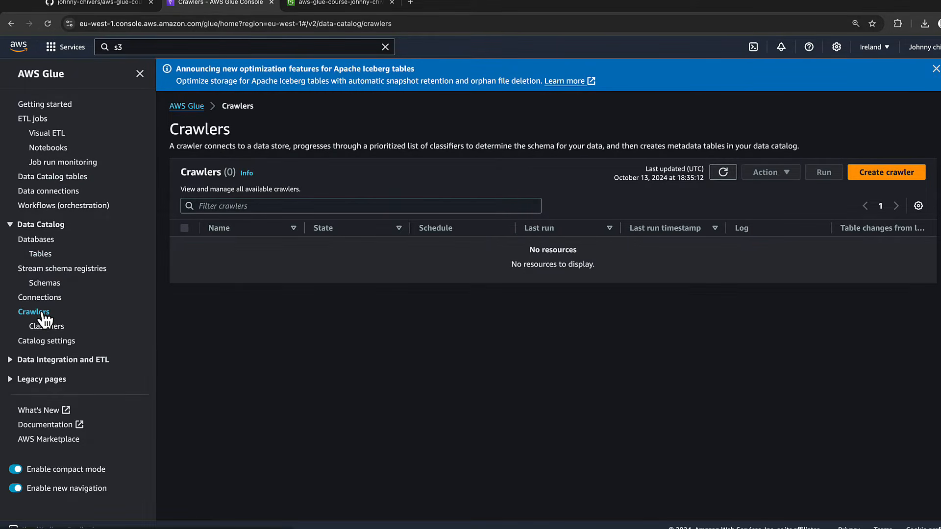
click(140, 73)
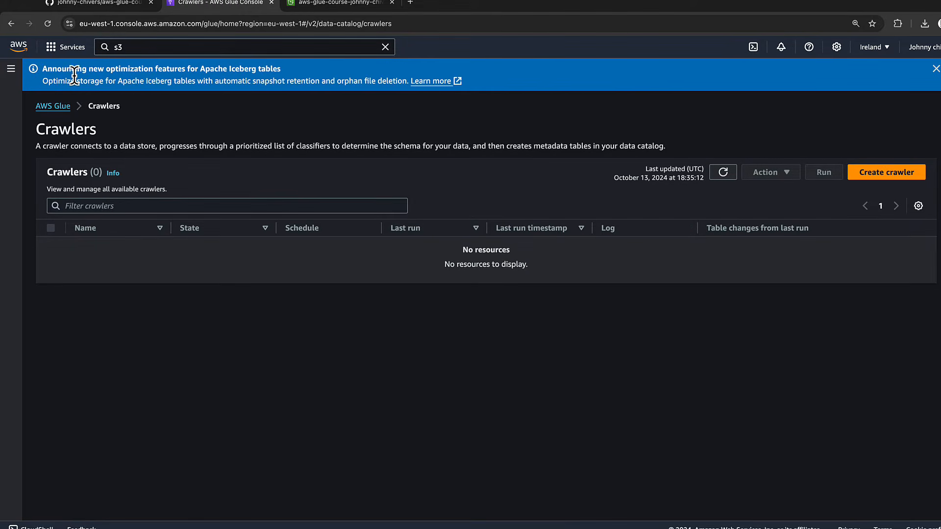
click(9, 70)
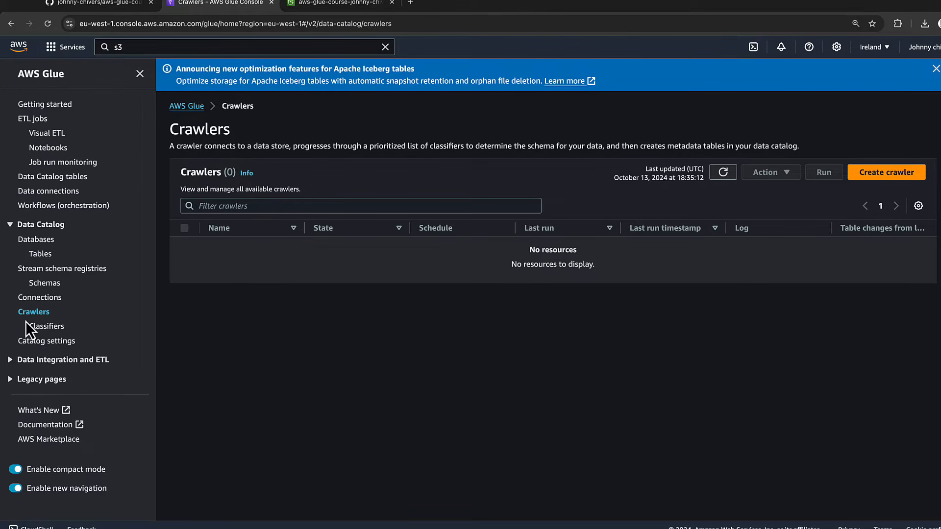
click(877, 140)
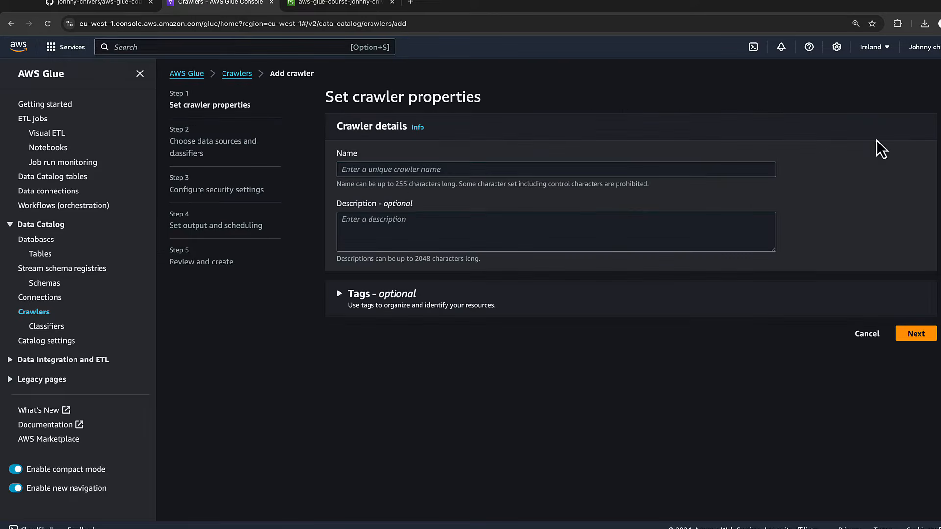
click(396, 170)
text(a)
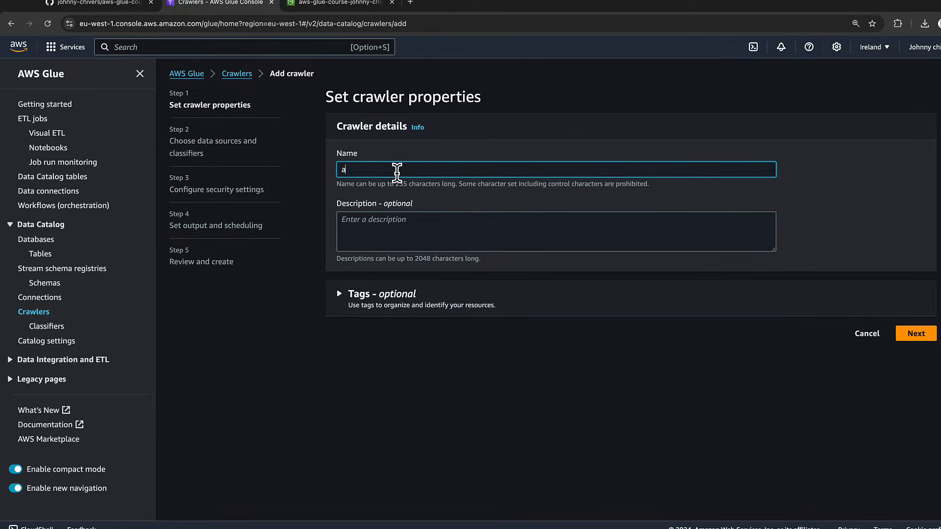
text(ws-glue0-)
key(BackSpace)
text(-tutorial)
click(916, 334)
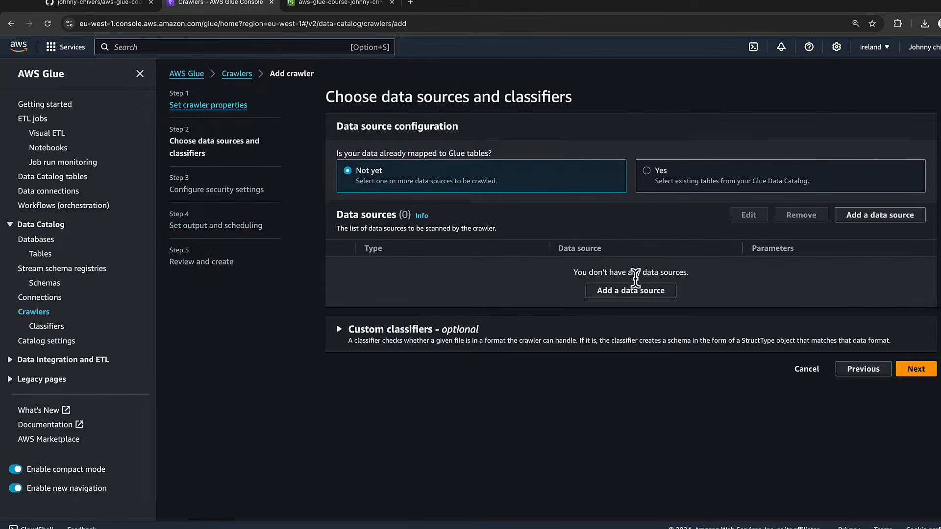
Start an S3 data source for the crawler and choose the course bucket's rawData/orders/ folder as its path
click(916, 371)
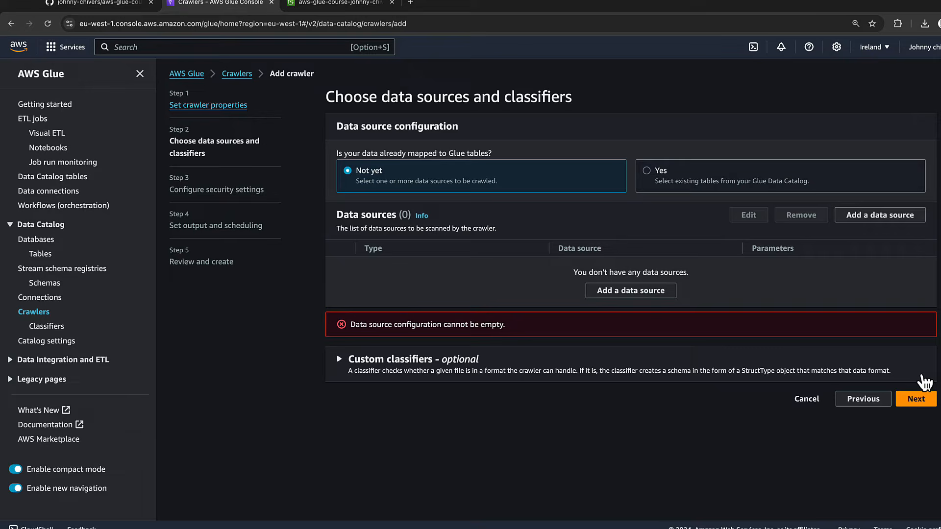
click(667, 292)
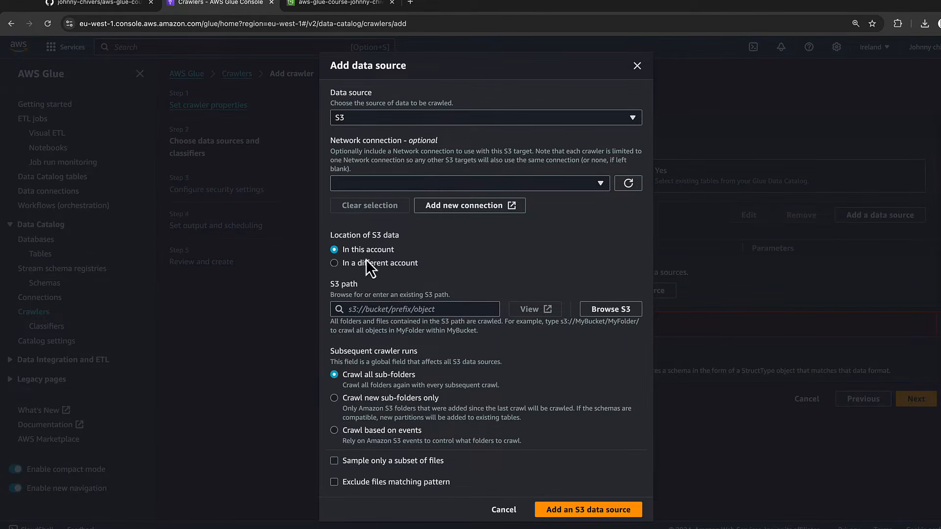
click(611, 309)
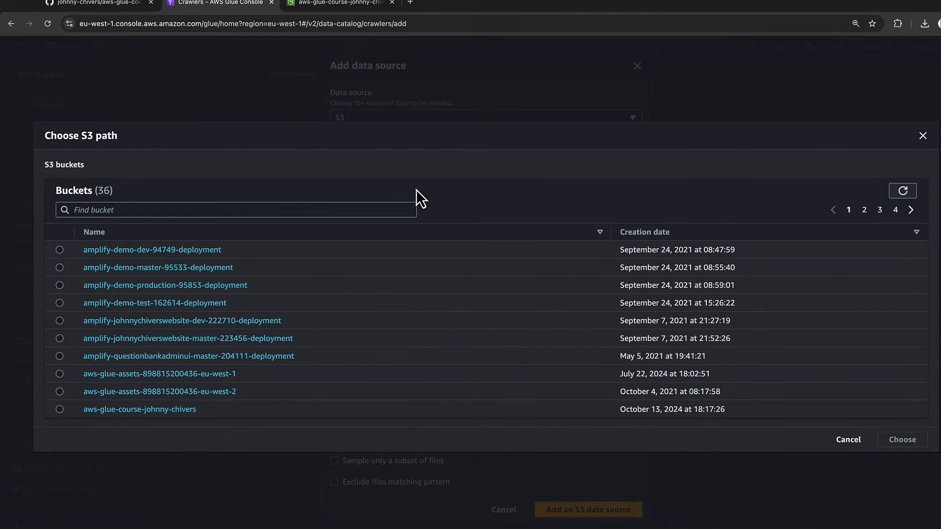
click(117, 211)
text(aws-)
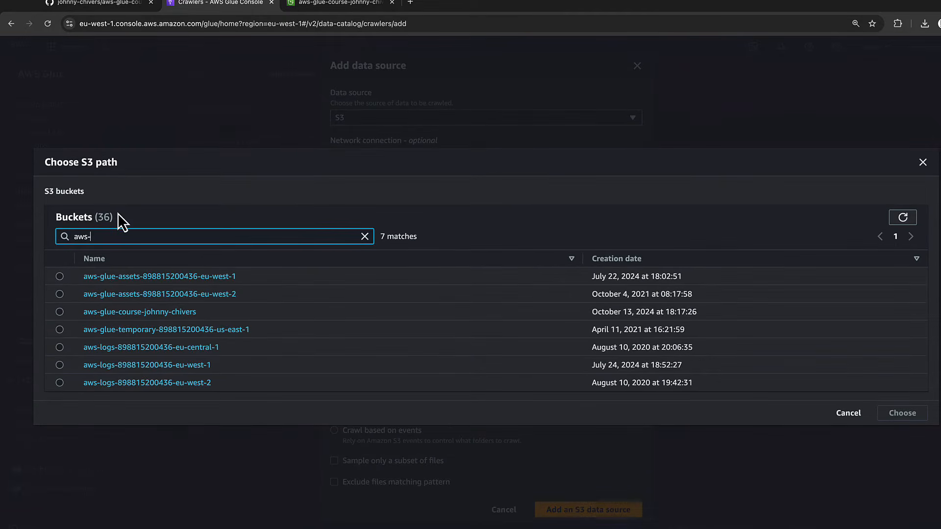
click(121, 311)
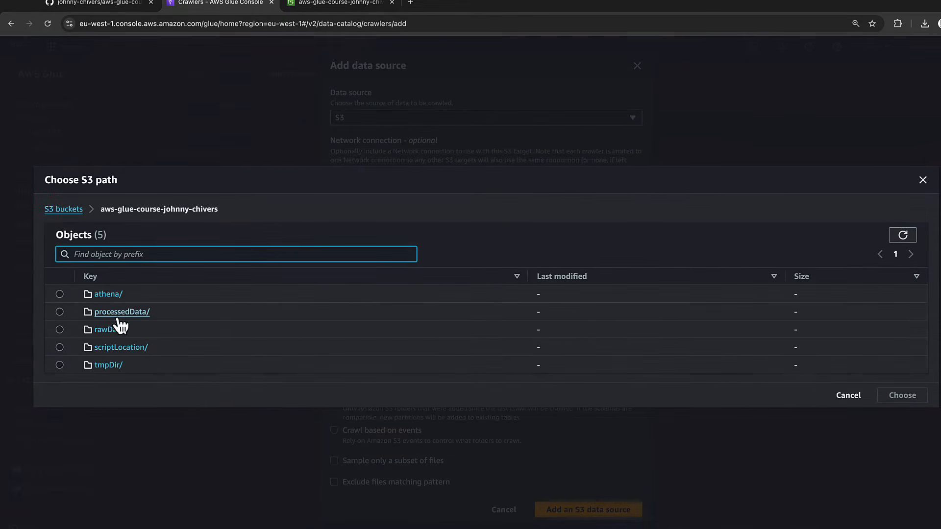
click(108, 330)
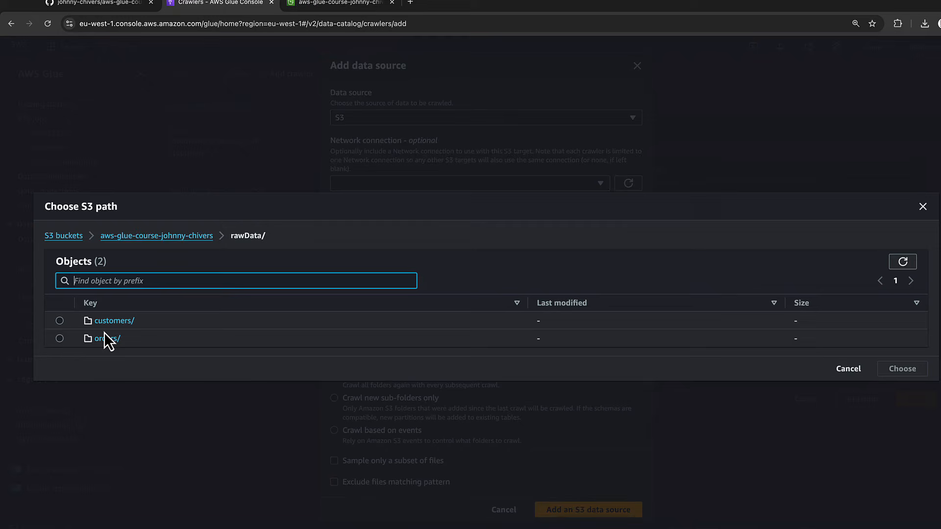
click(59, 339)
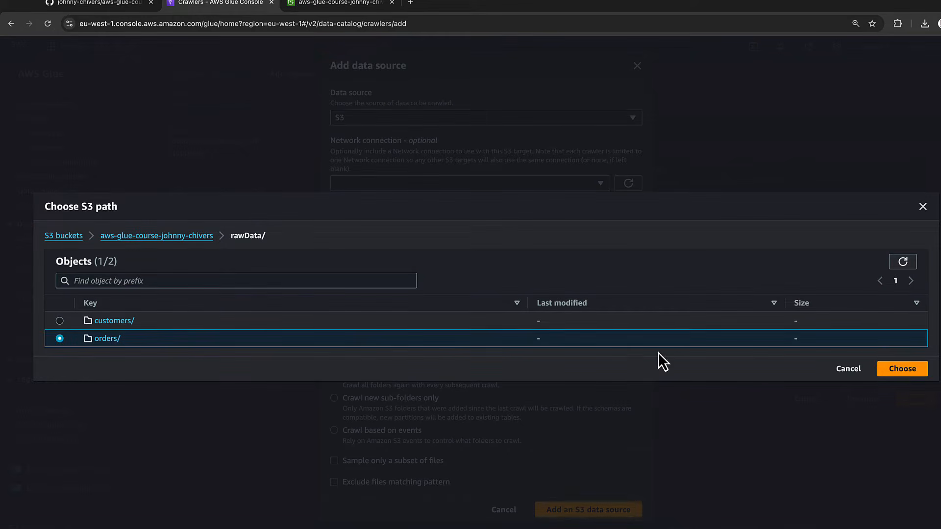
click(902, 370)
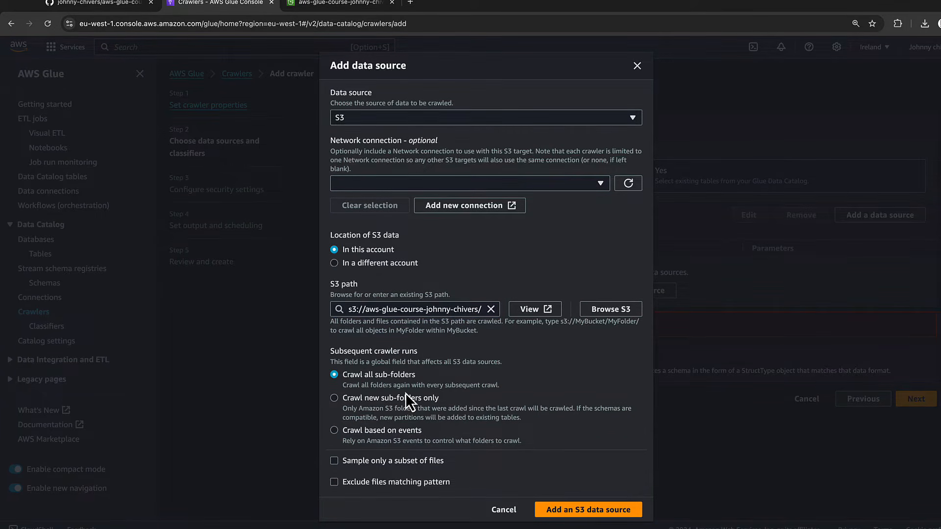
Add the orders S3 data source with all sub-folders crawled and continue to the crawler's security settings
drag(400, 309, 534, 309)
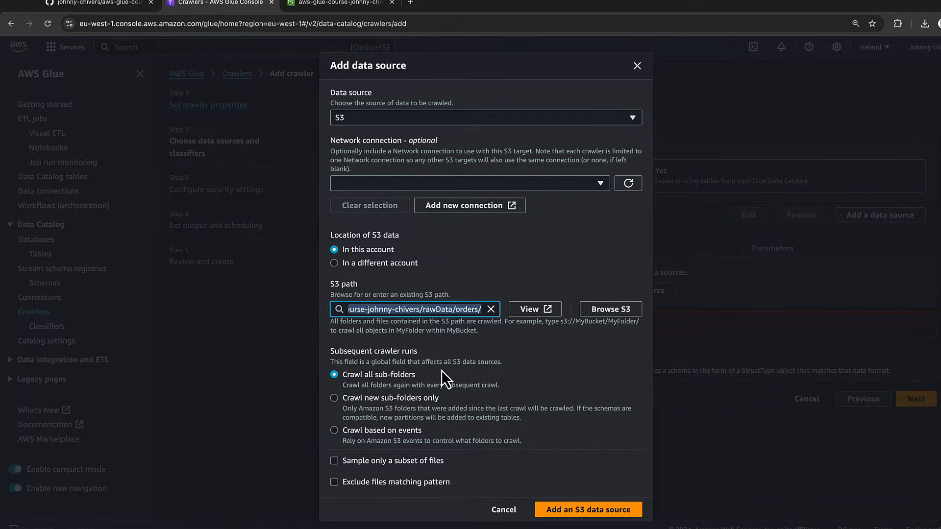
click(545, 471)
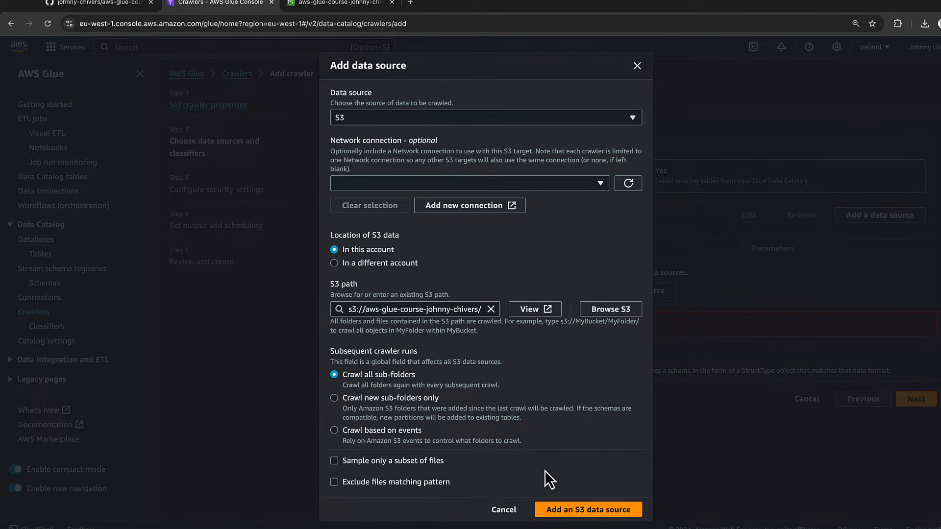
click(614, 512)
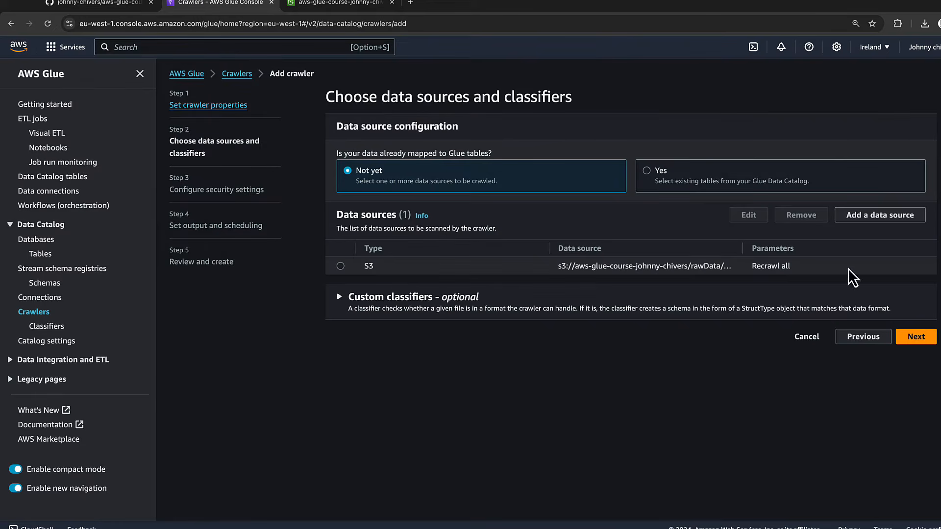
click(913, 335)
click(348, 269)
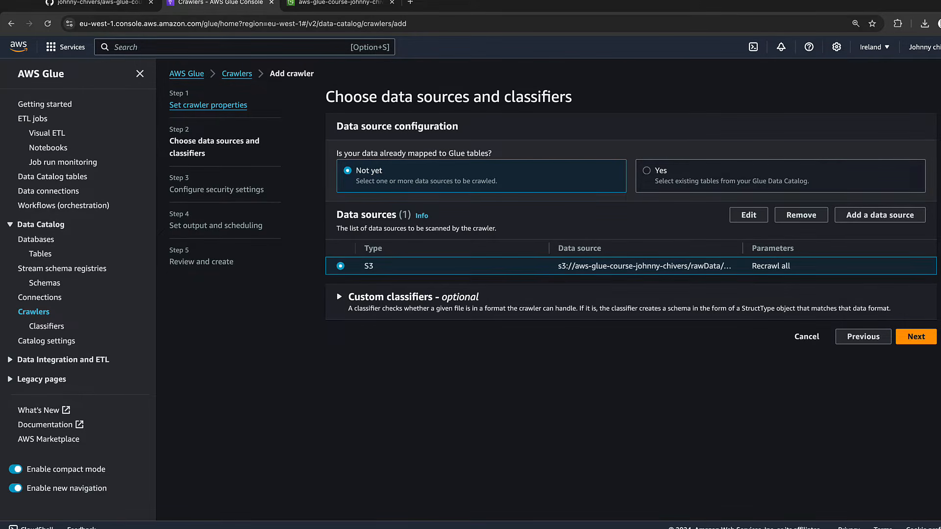
click(912, 337)
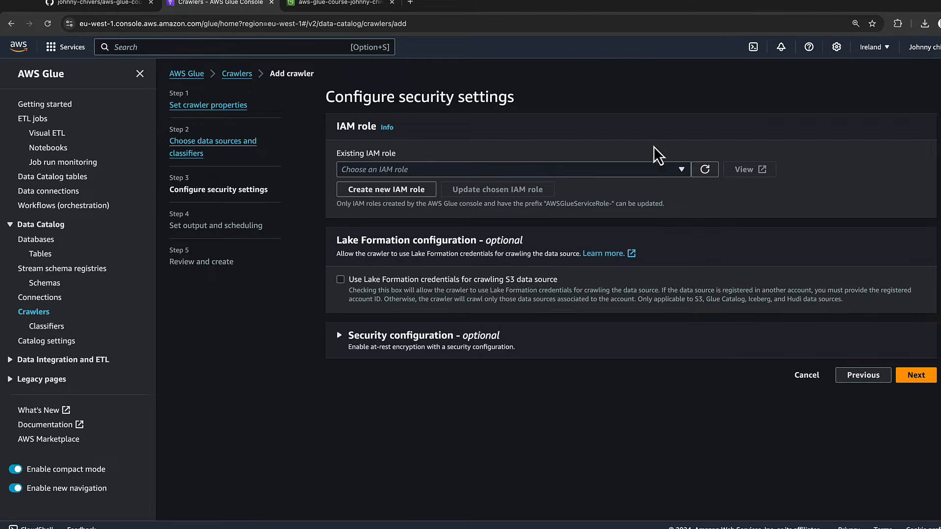
Look up the Glue IAM role's RoleName in code/setup-code.yaml of the aws-glue-course repository on GitHub
click(666, 166)
click(633, 113)
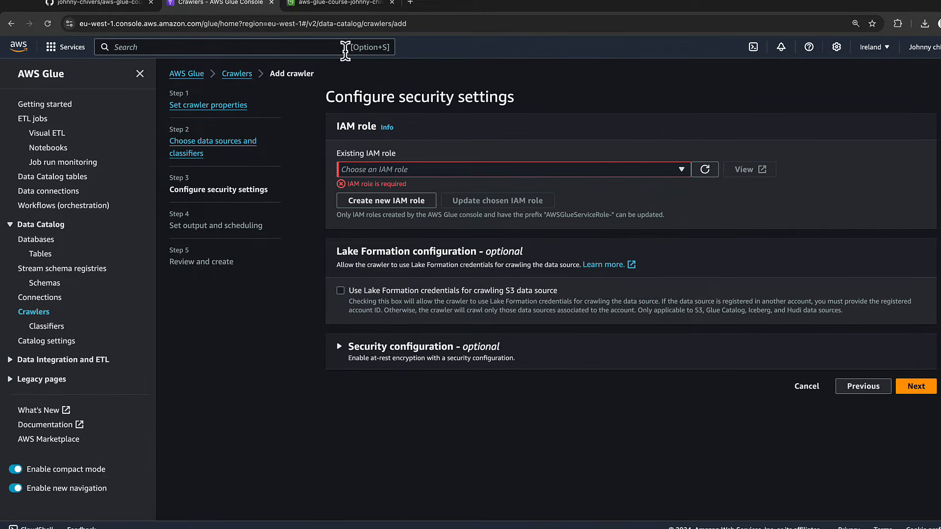
click(133, 5)
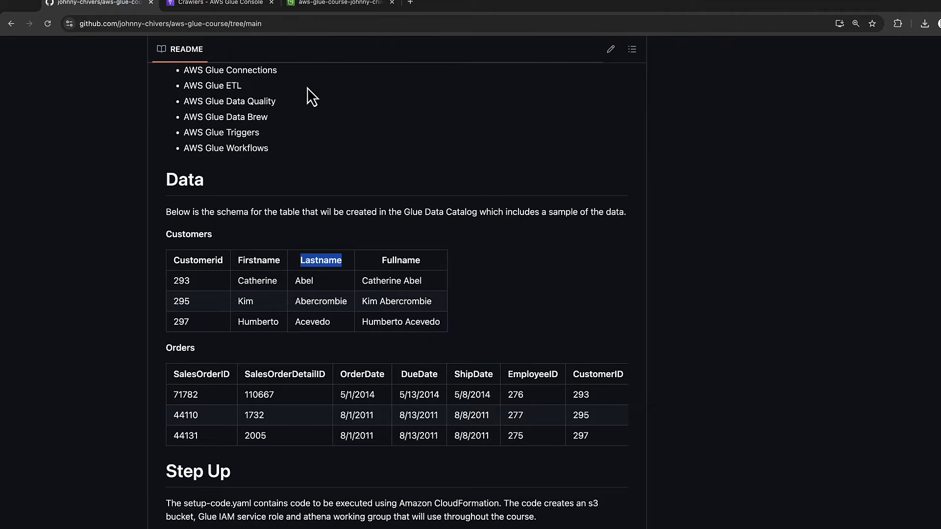
scroll(318, 95, up, 15)
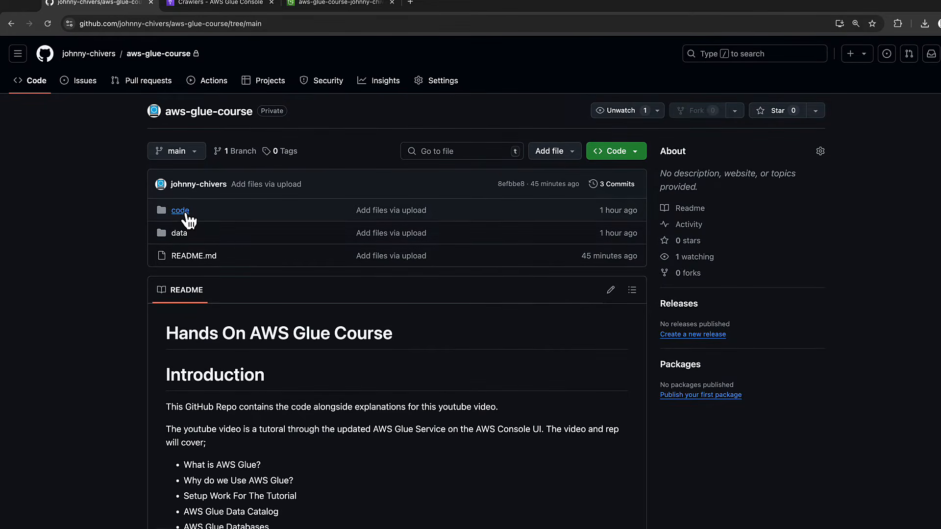
click(187, 214)
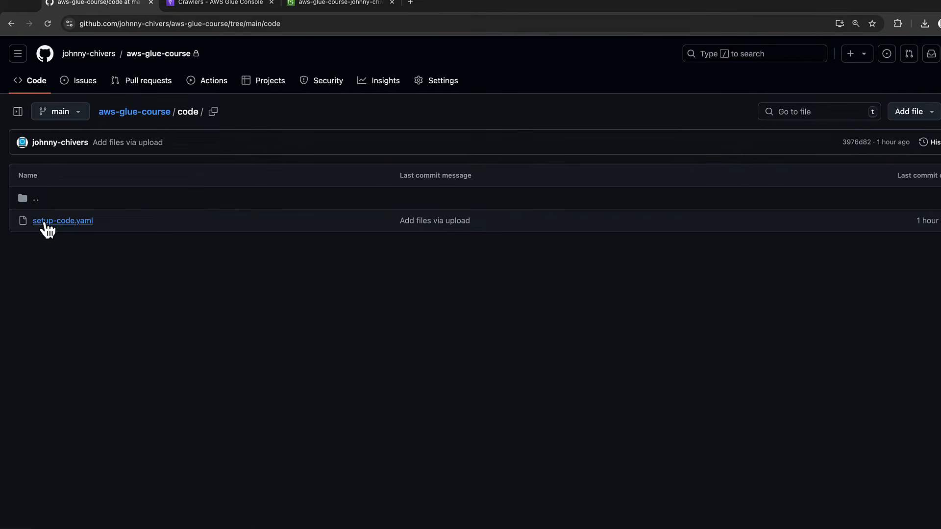
click(45, 223)
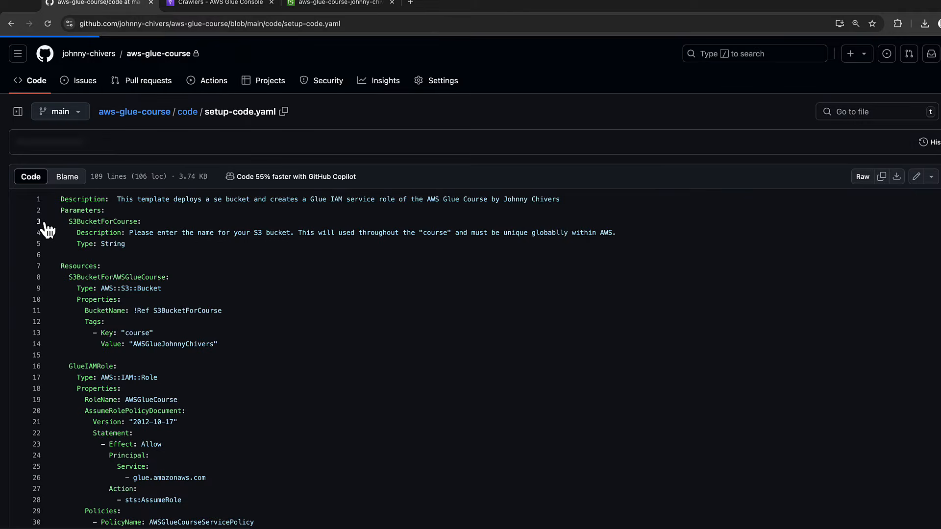
scroll(140, 345, down, 3)
click(153, 341)
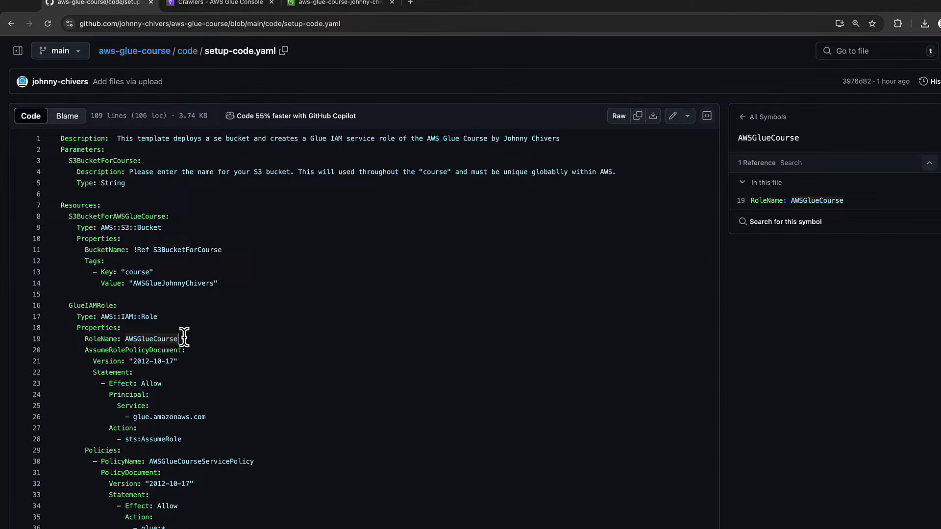
Copy the RoleName AWSGlueCourse from the setup code, set it as the crawler's existing IAM role, and continue to output and scheduling
drag(183, 338, 124, 338)
key(super+c)
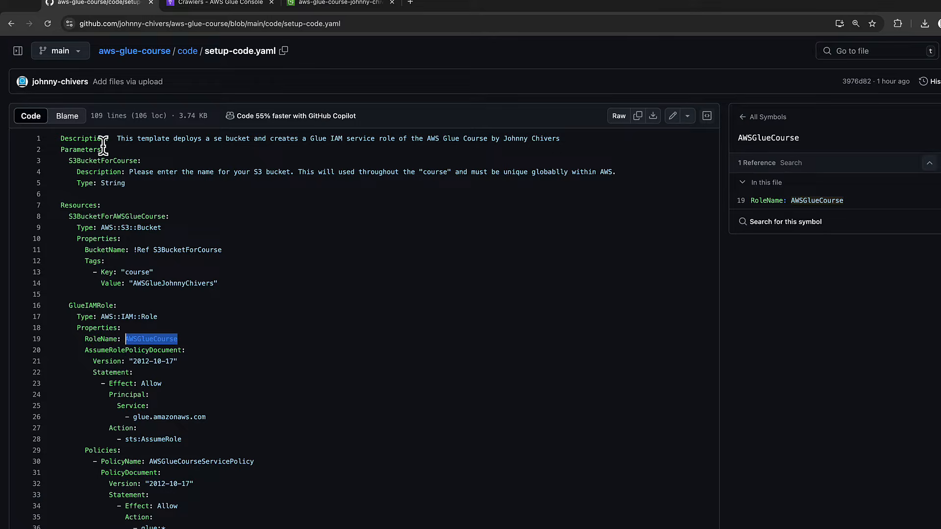
click(231, 5)
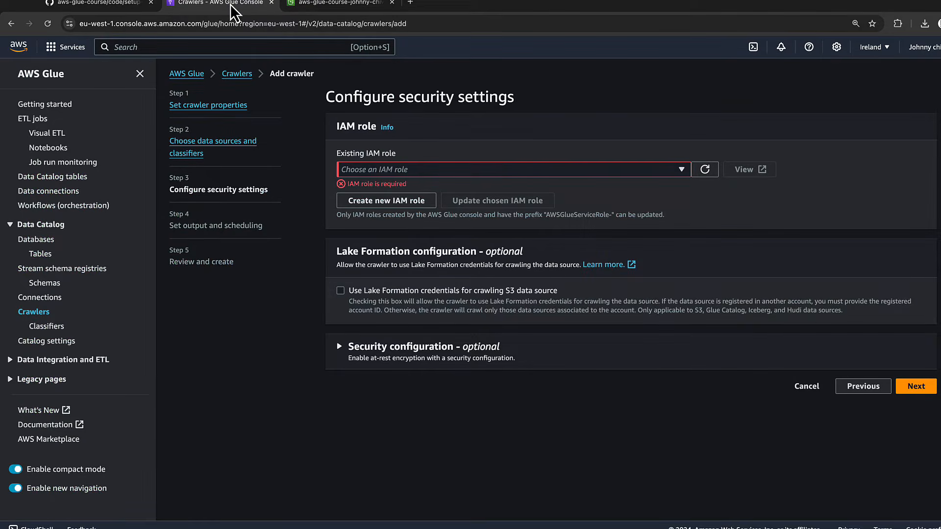
click(478, 169)
key(super+v)
click(378, 205)
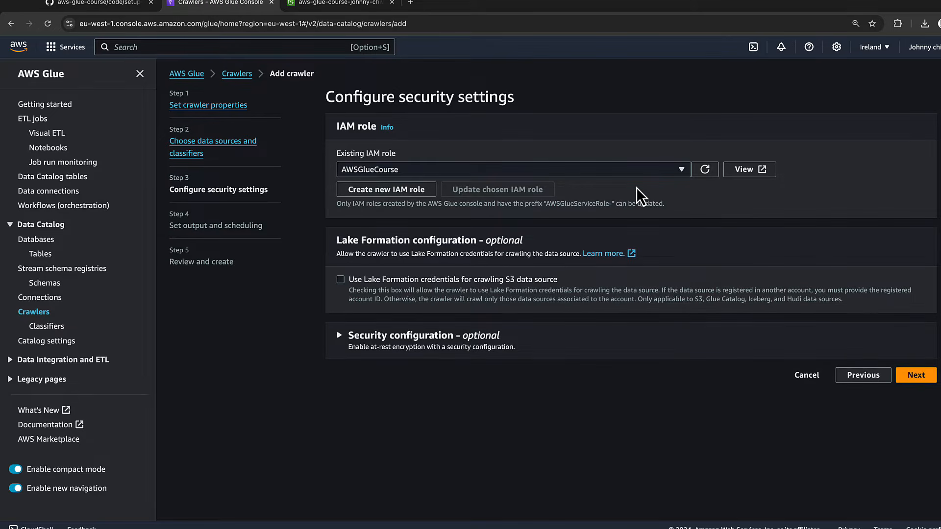
click(904, 376)
Set raw_data as the crawler's target database, continue to the review with the on-demand schedule, and create the crawler
click(526, 169)
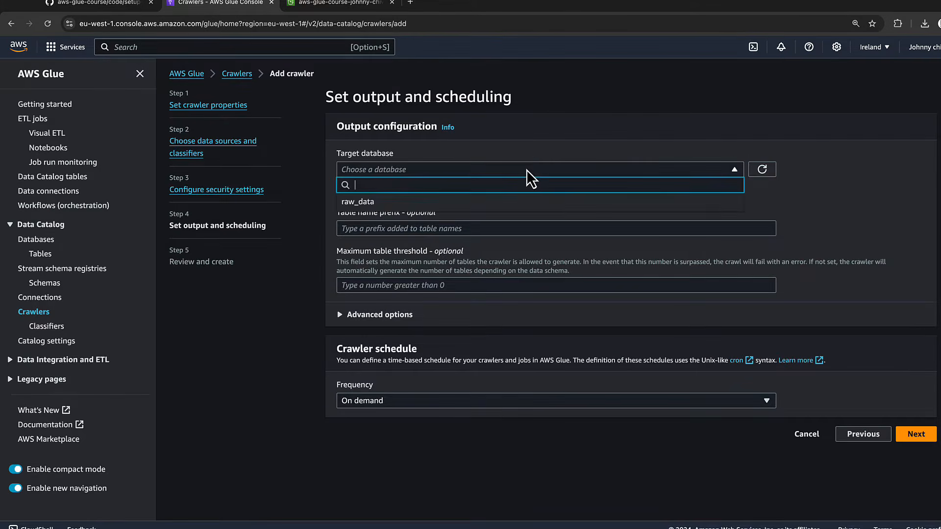
click(489, 209)
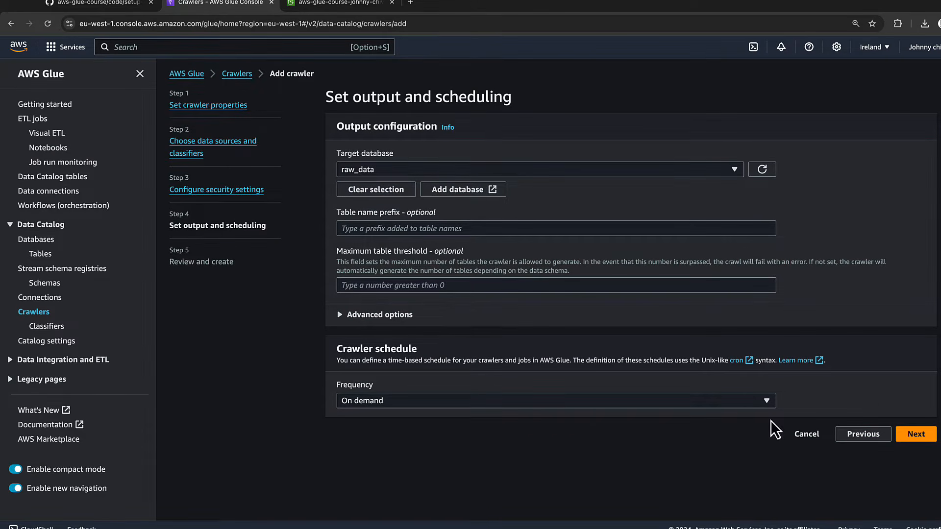
click(916, 434)
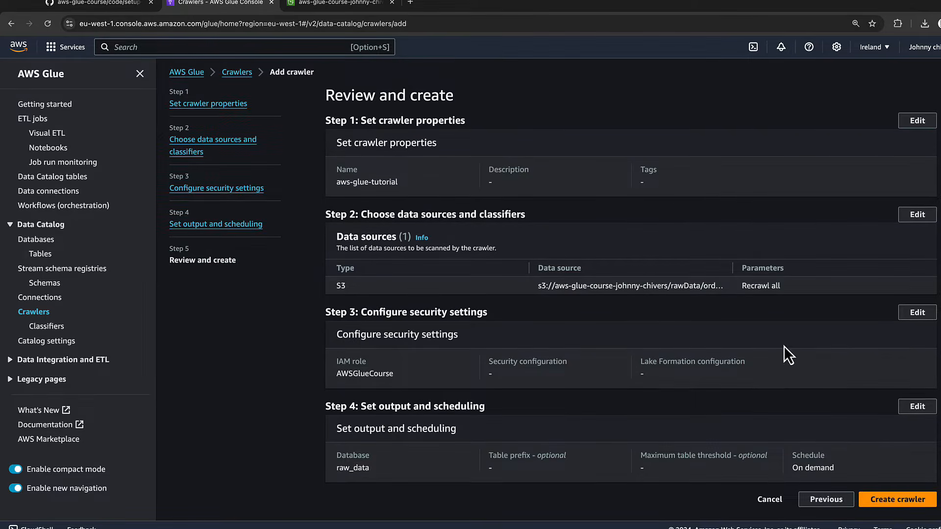
click(907, 502)
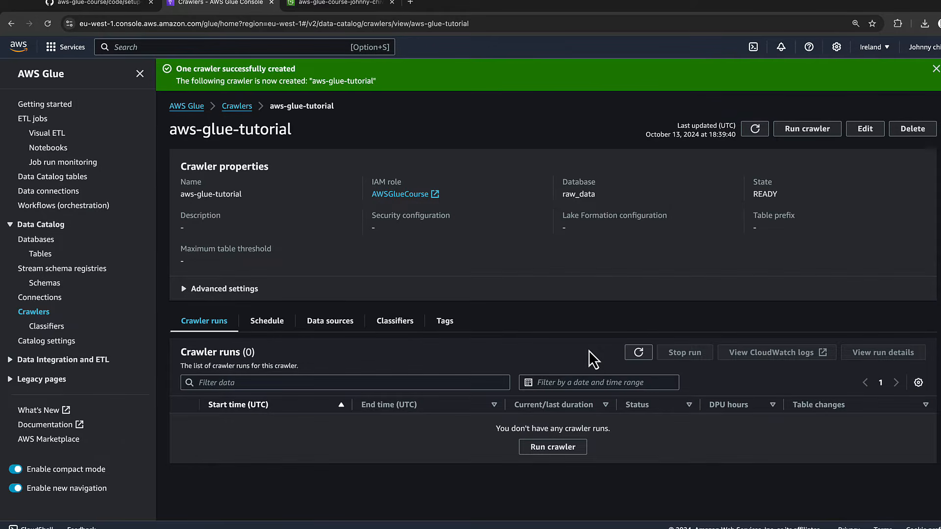
Run the aws-glue-tutorial crawler, refresh its run list, and check the tables added in the crawl run summary
click(547, 452)
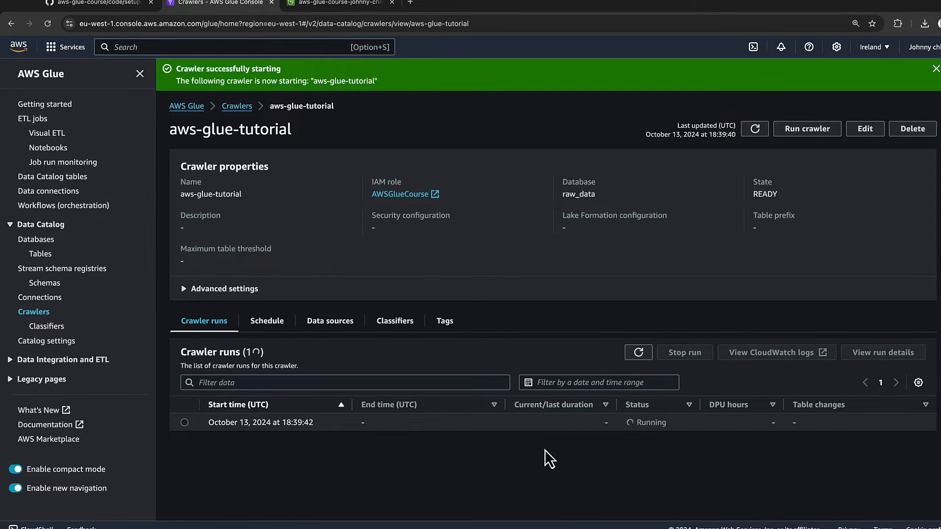
click(640, 353)
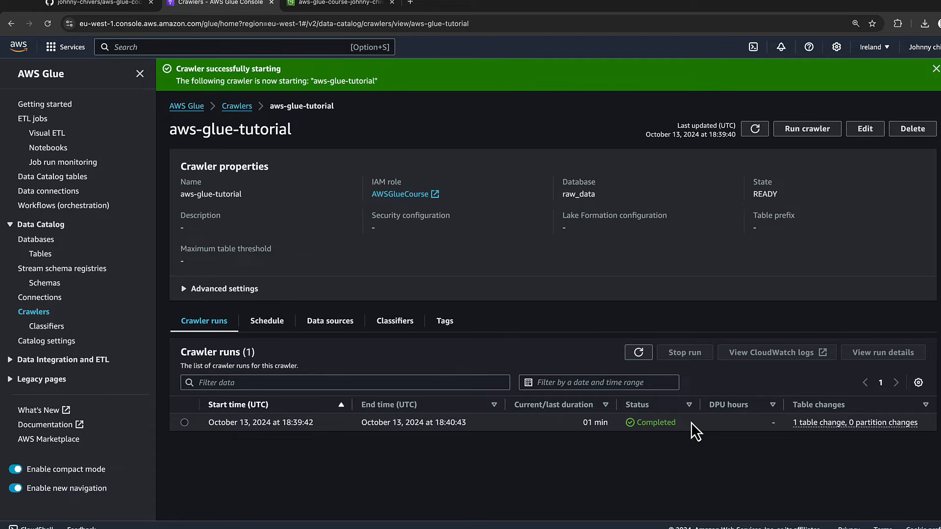
click(829, 430)
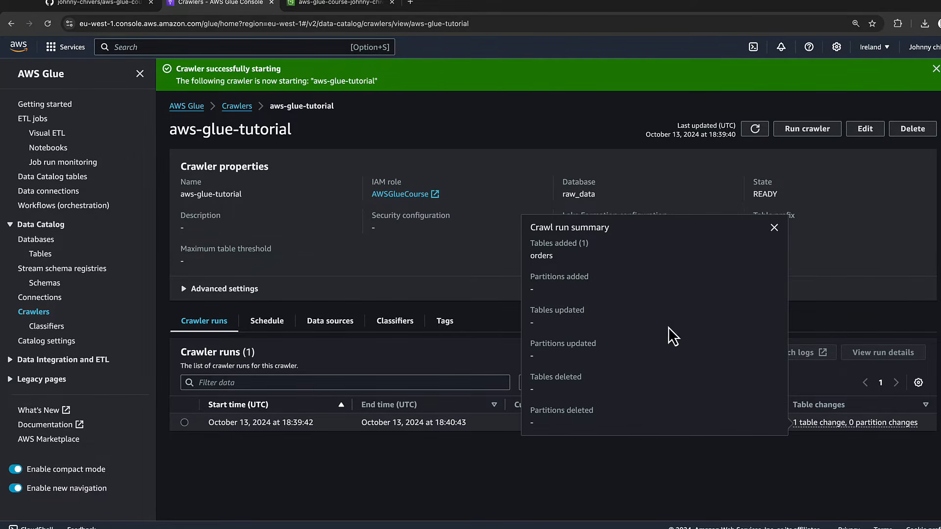
double_click(539, 255)
click(773, 235)
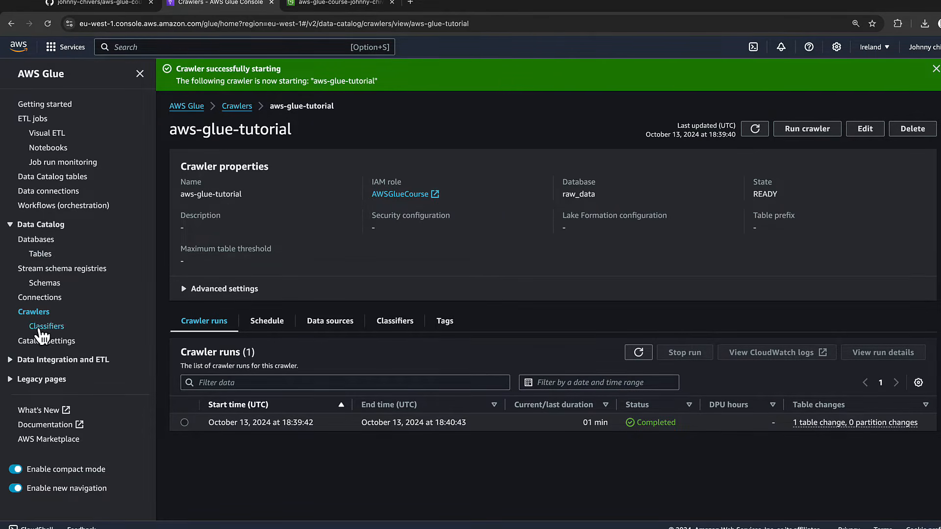
Open the list of Data Catalog databases
click(34, 240)
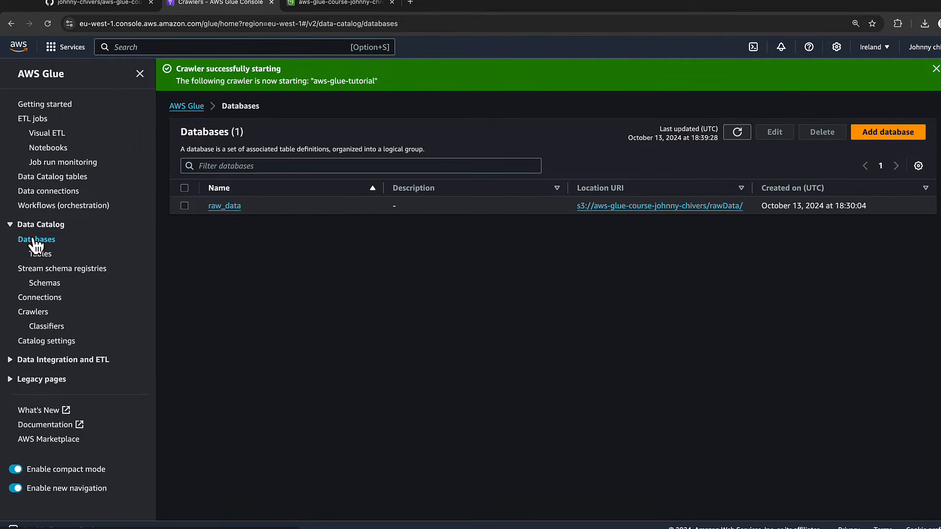
Open the raw_data database and check the S3 folder where the orders table's data is stored
click(225, 206)
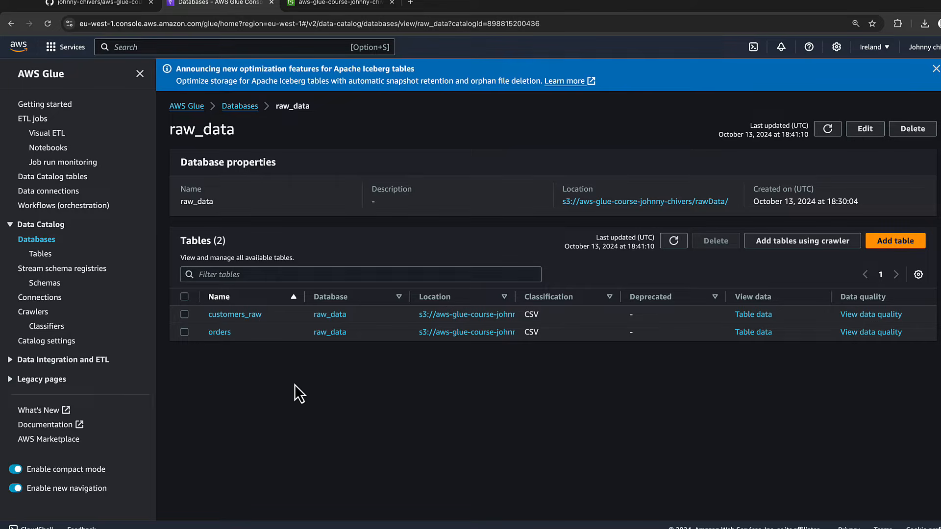
click(489, 333)
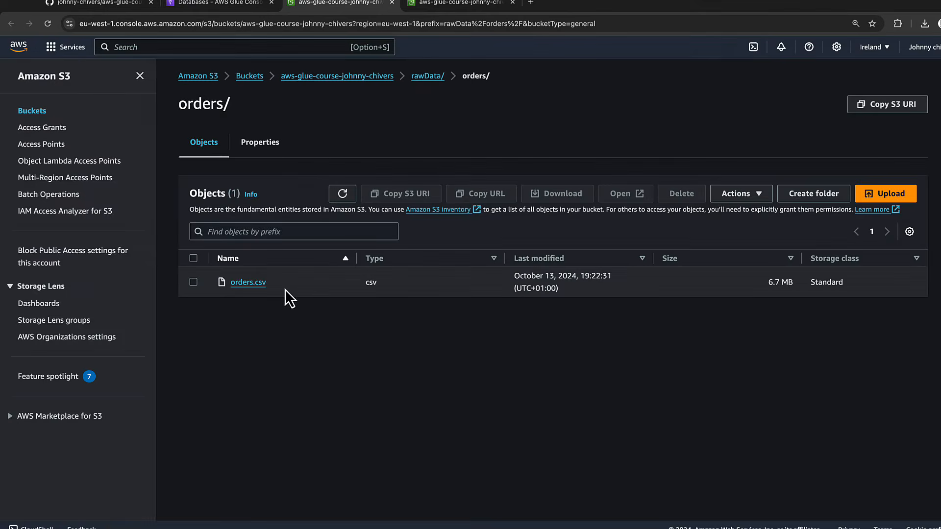
click(219, 3)
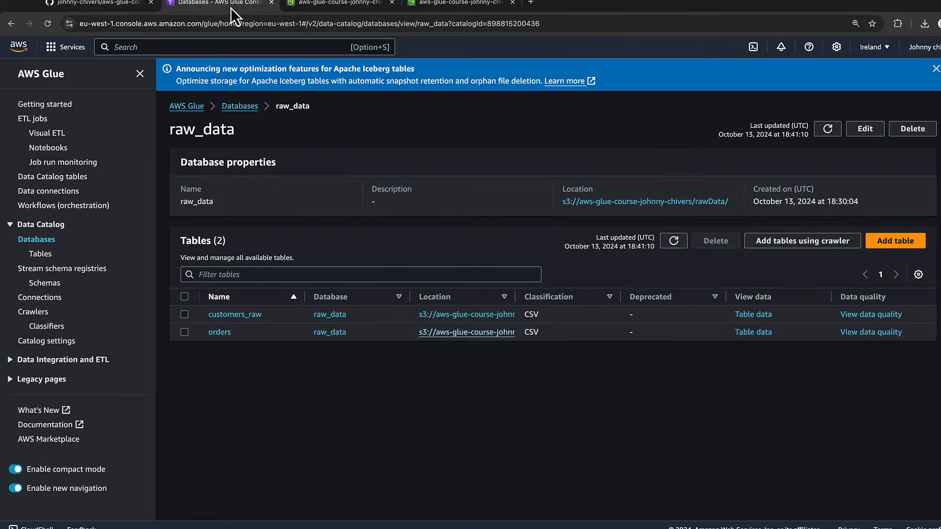
Examine the orders table's schema and compare its columns with the Orders sample data in the GitHub README
click(219, 333)
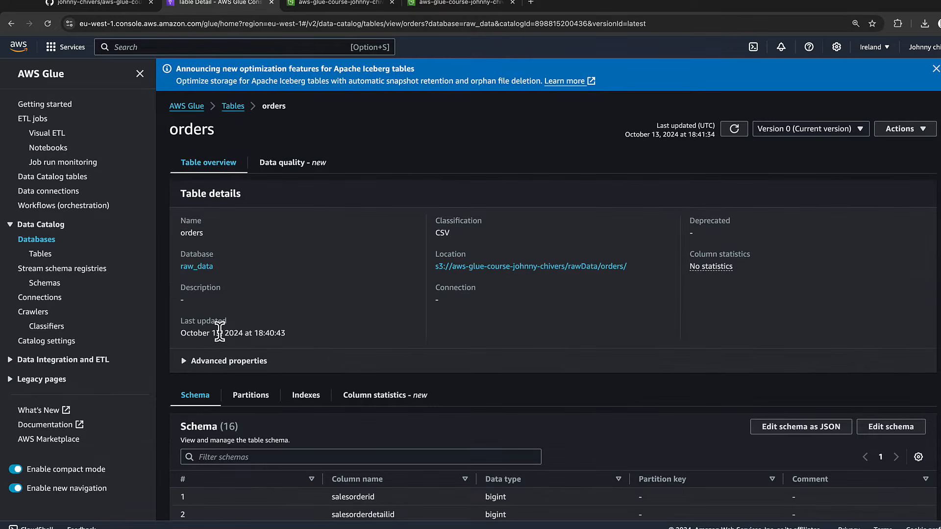
scroll(220, 334, down, 6)
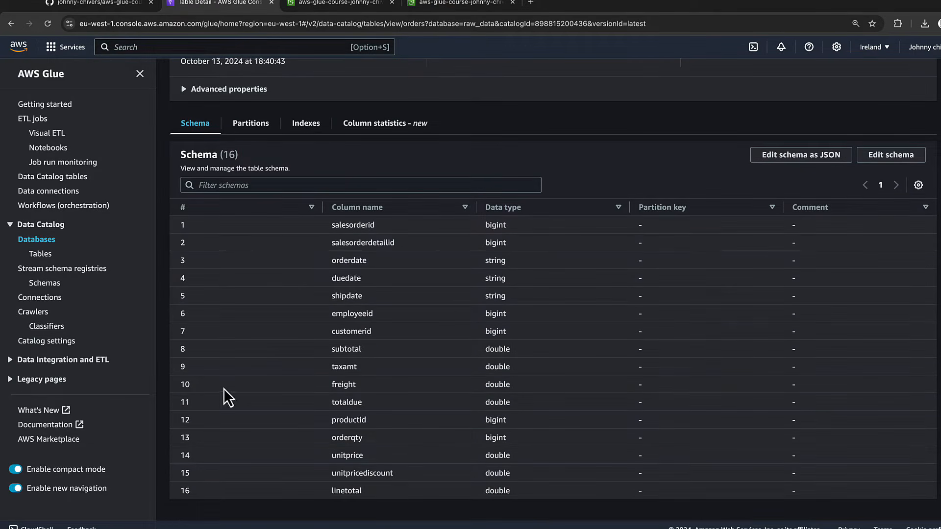
click(119, 7)
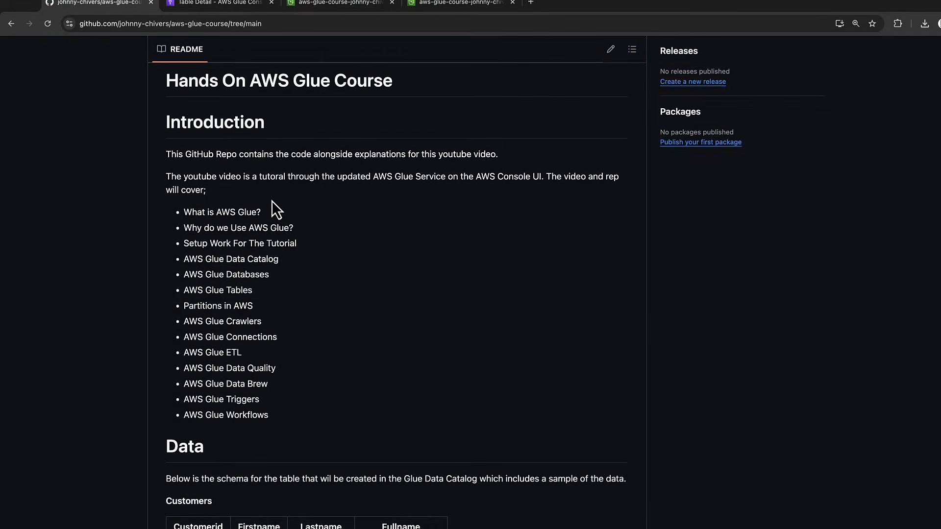
scroll(272, 202, down, 7)
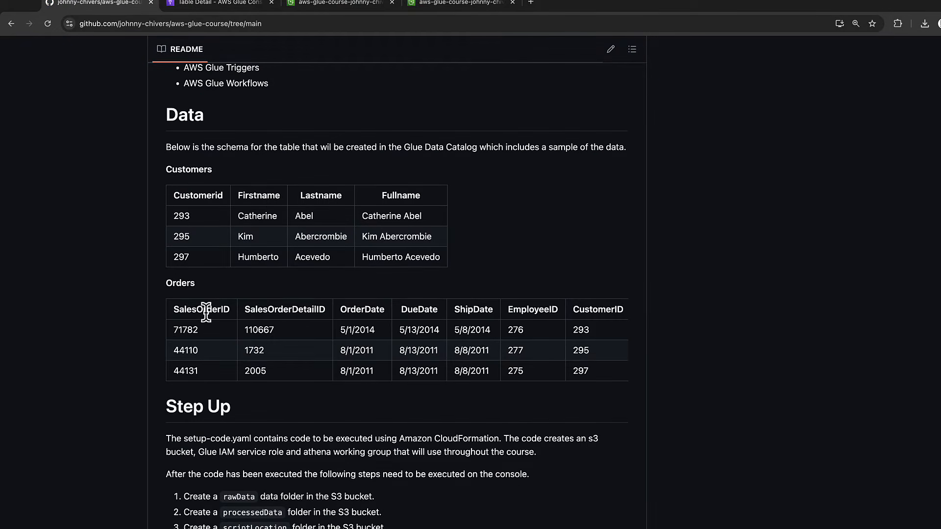
scroll(398, 366, right, 10)
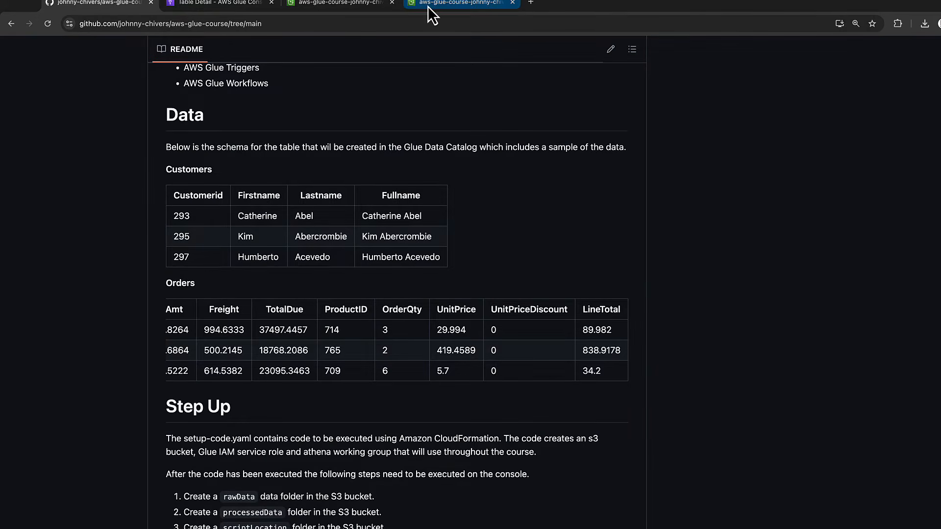
click(345, 4)
click(246, 11)
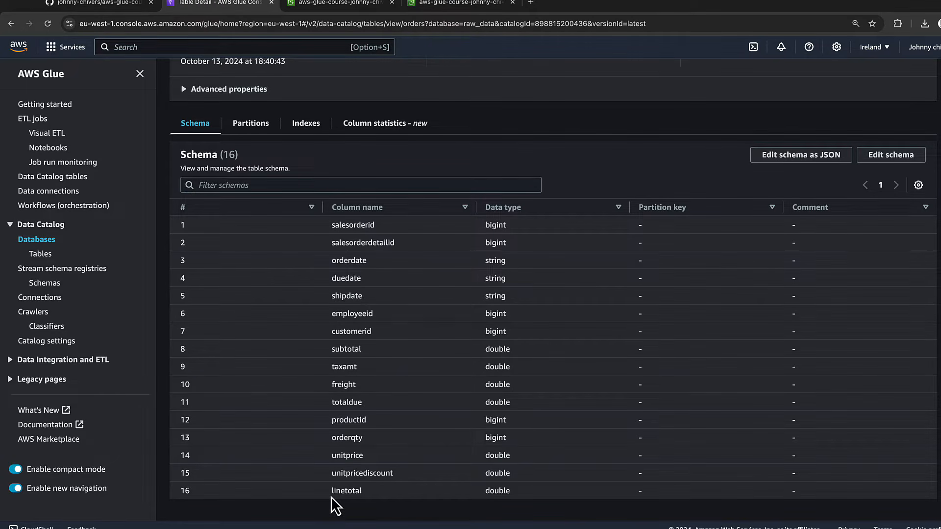
Return to the Data Catalog's list of all tables and reload it
scroll(331, 497, up, 6)
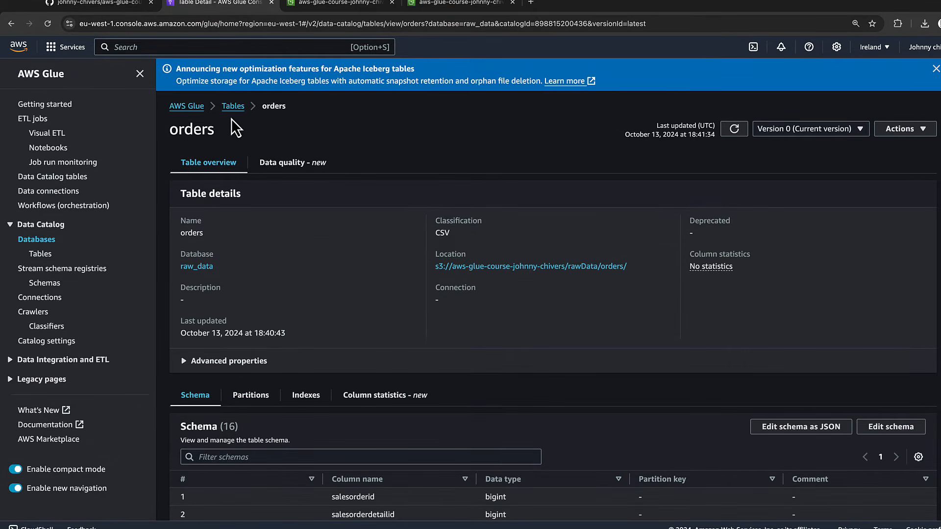
click(231, 108)
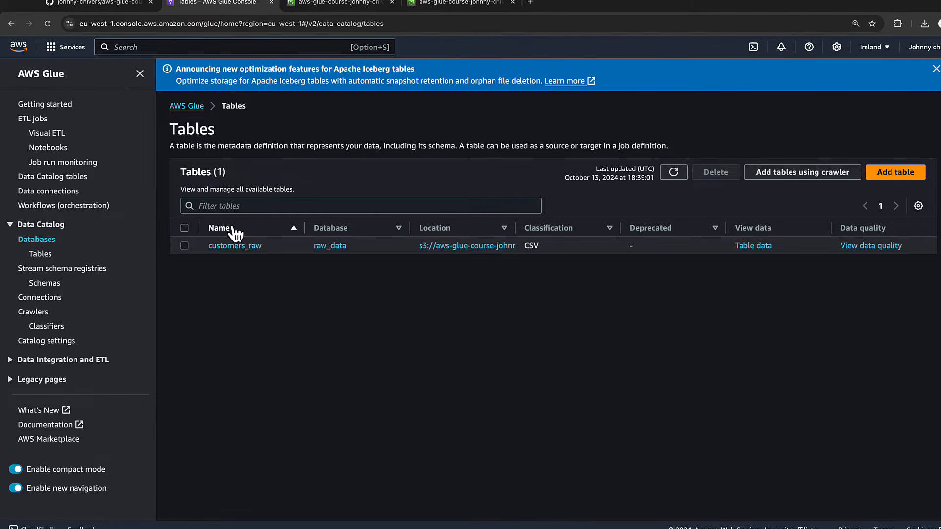
key(super+r)
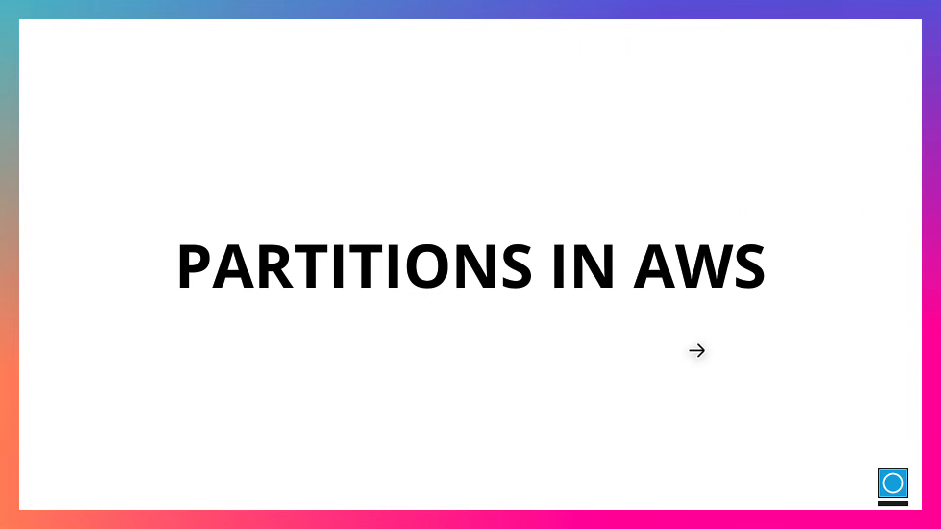
key(Right)
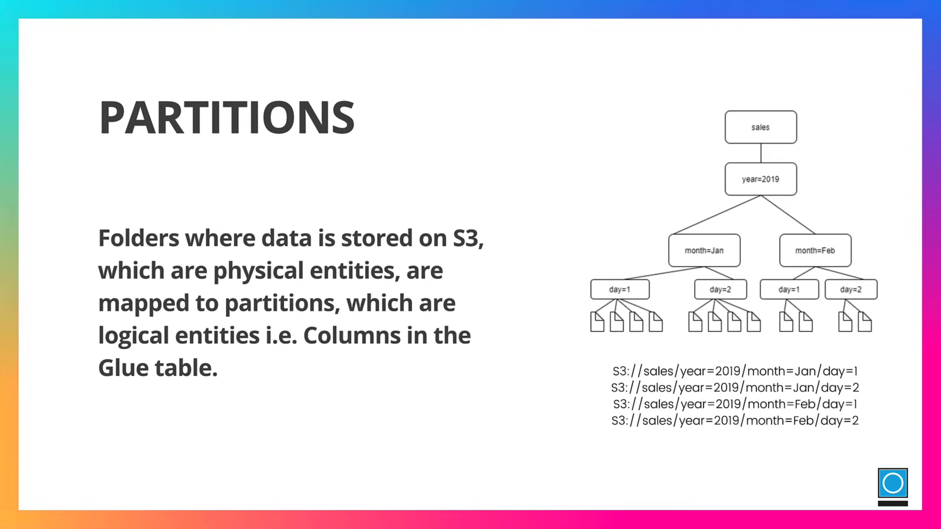
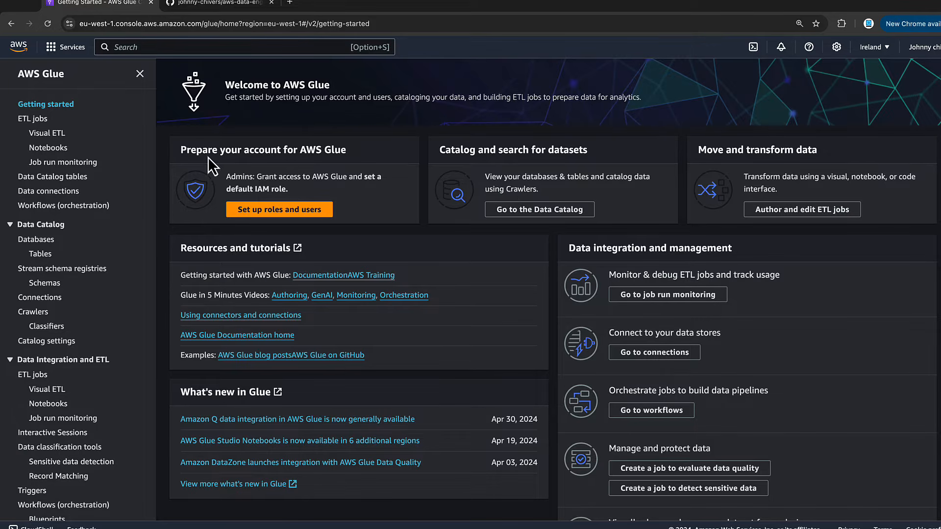
Start adding a Data Catalog database and name it processed_data
click(31, 240)
click(878, 100)
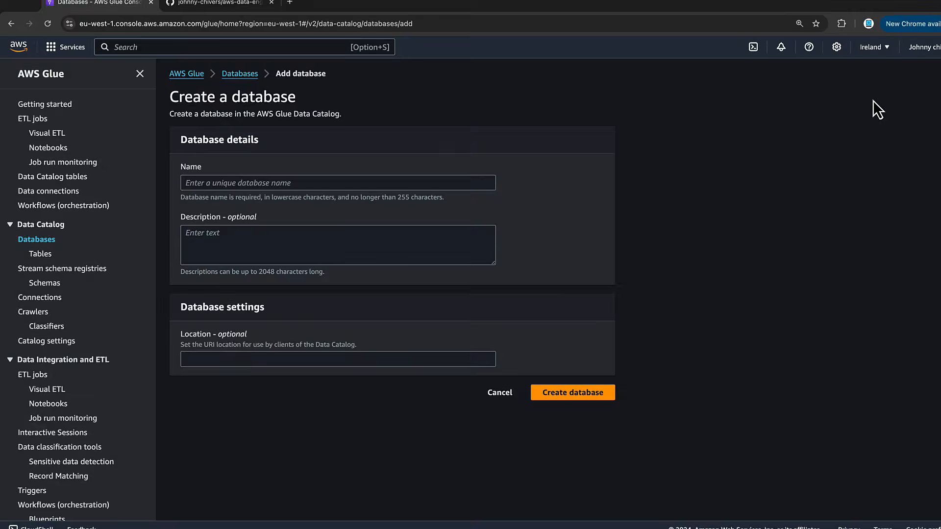
click(302, 184)
text(proccessed_data)
click(202, 182)
key(BackSpace)
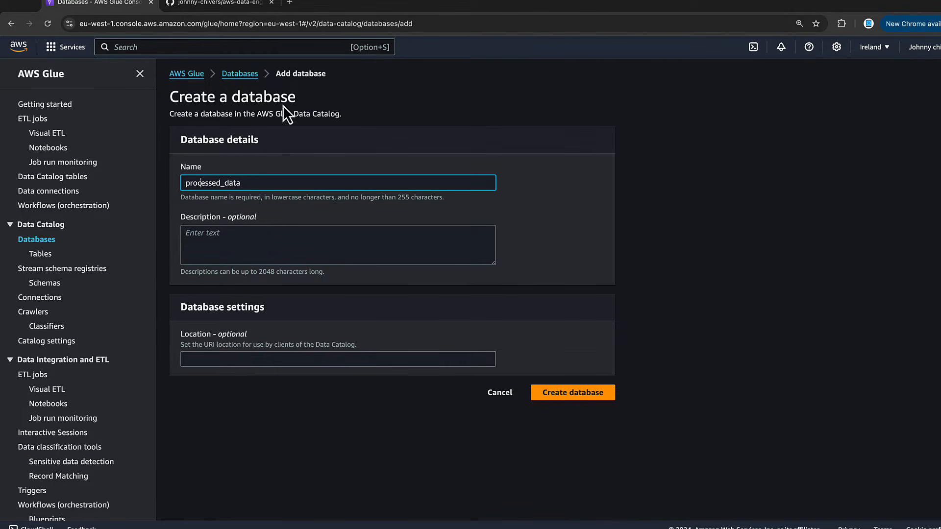
Search the AWS console for s3 and open the S3 service in a separate browser tab
click(268, 47)
text(s3)
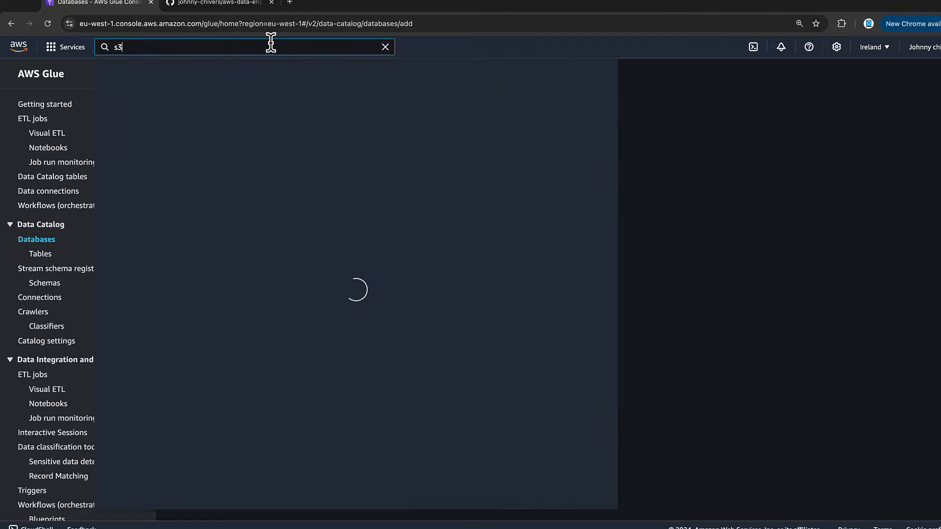
right_click(270, 132)
click(302, 137)
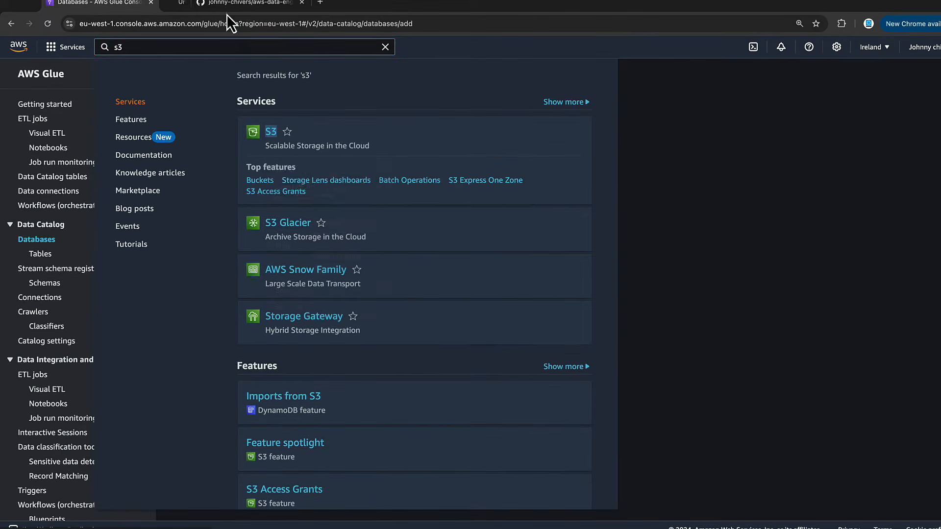
click(198, 5)
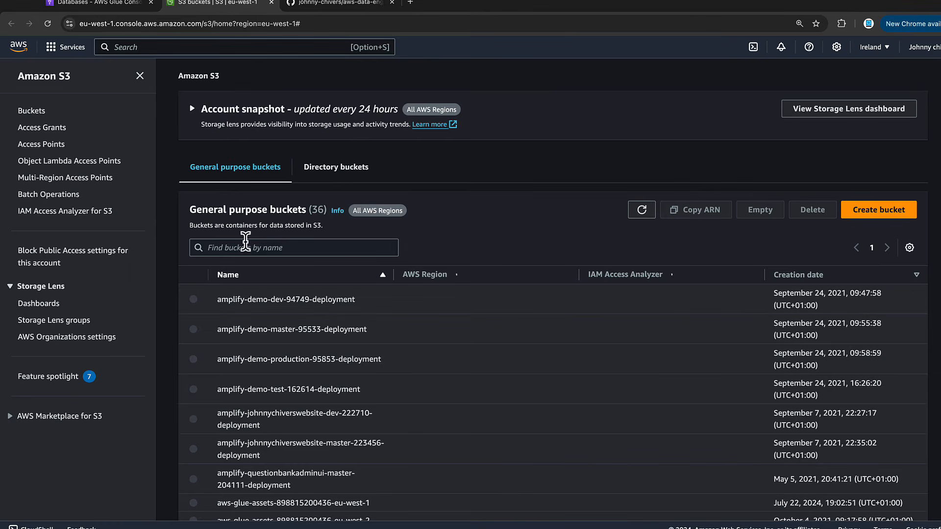
Filter the buckets by "aws-", open the Glue course bucket, and look inside its processedData folder before returning to the bucket
click(244, 247)
text(aws-)
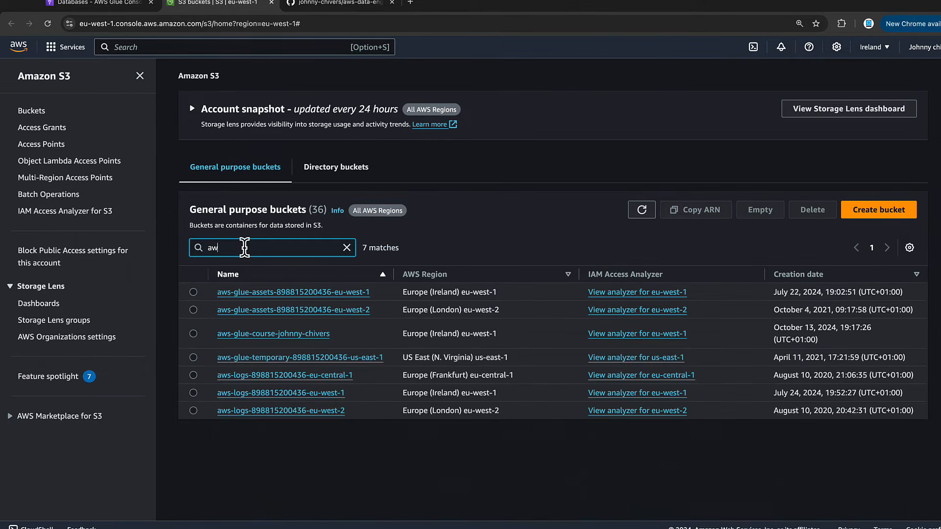
click(308, 335)
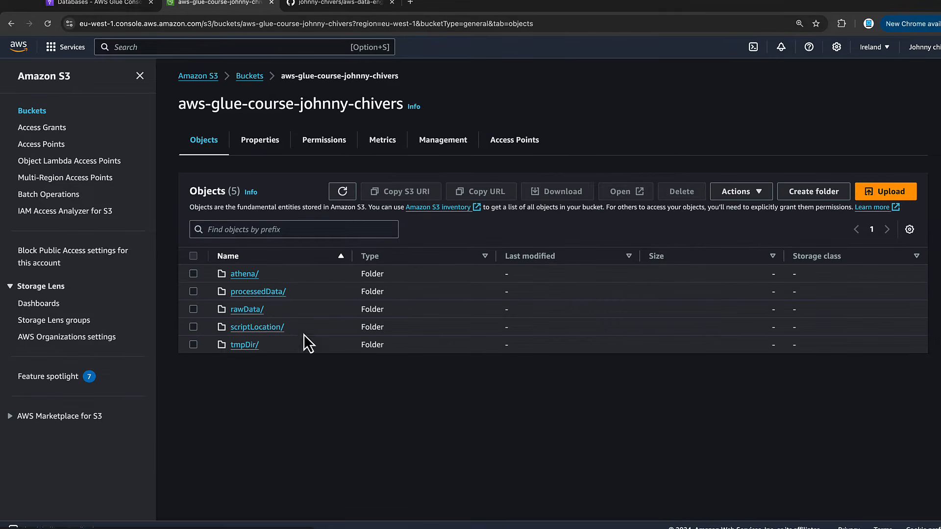
click(259, 293)
click(11, 24)
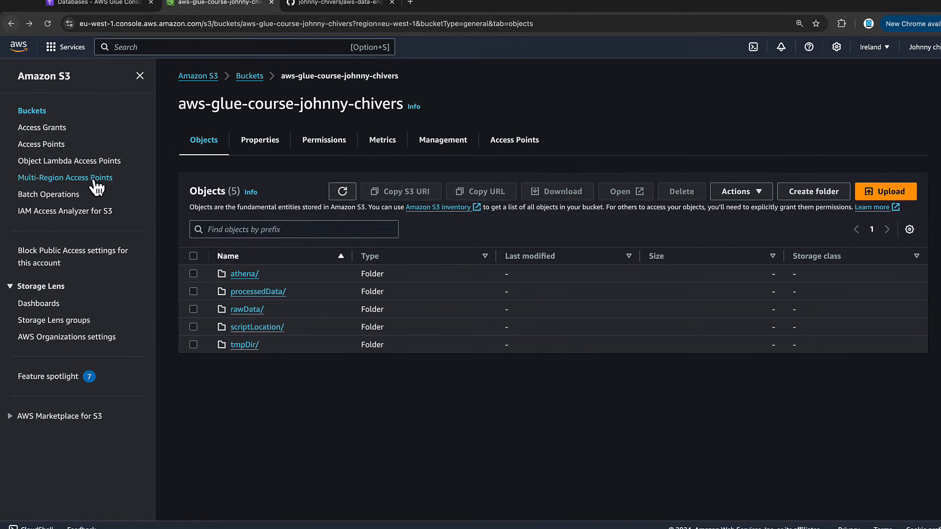
Copy the processedData folder's S3 URI and enter it as the location of the new Glue database
click(194, 292)
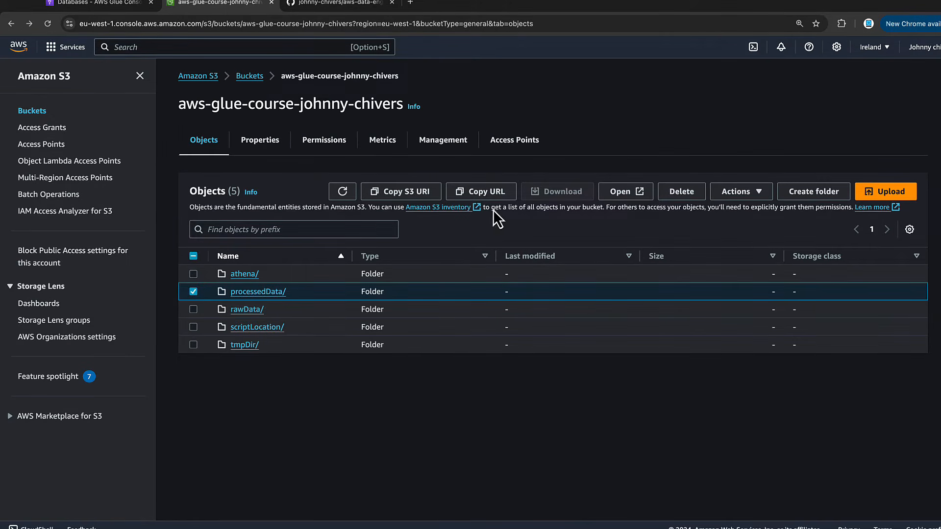
click(420, 192)
click(114, 10)
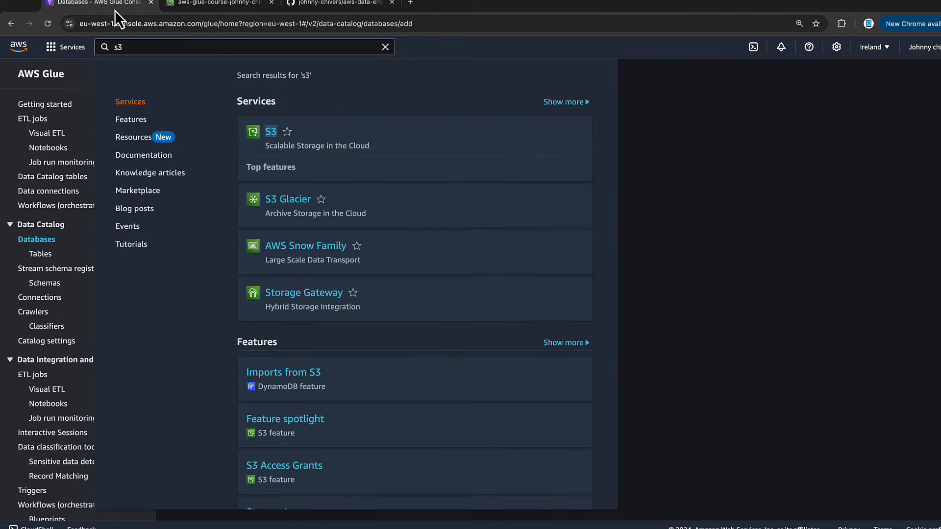
click(693, 144)
click(244, 362)
key(ctrl+v)
Add the description "This is the database to hold the tables for processed data" and create the database
click(249, 248)
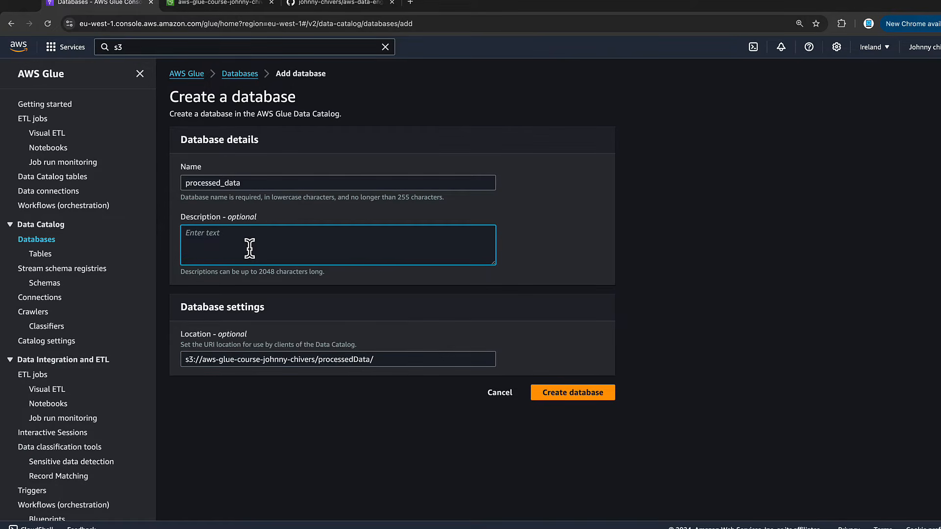
text(This is the database to hold the ta)
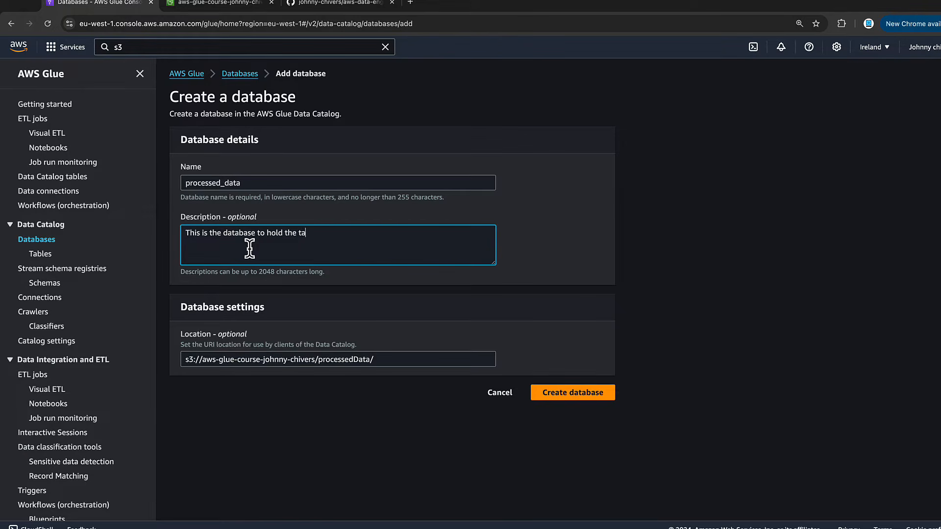
text(bles for proces)
key(BackSpace)
key(BackSpace)
text(essed data)
click(560, 394)
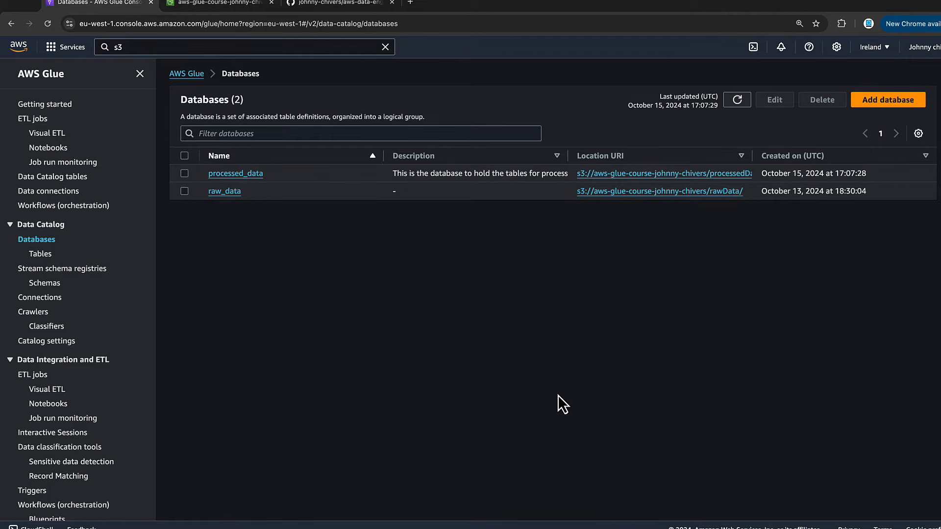
Create a visual ETL job from a blank graph and view its script before returning to the visual canvas
scroll(73, 352, down, 5)
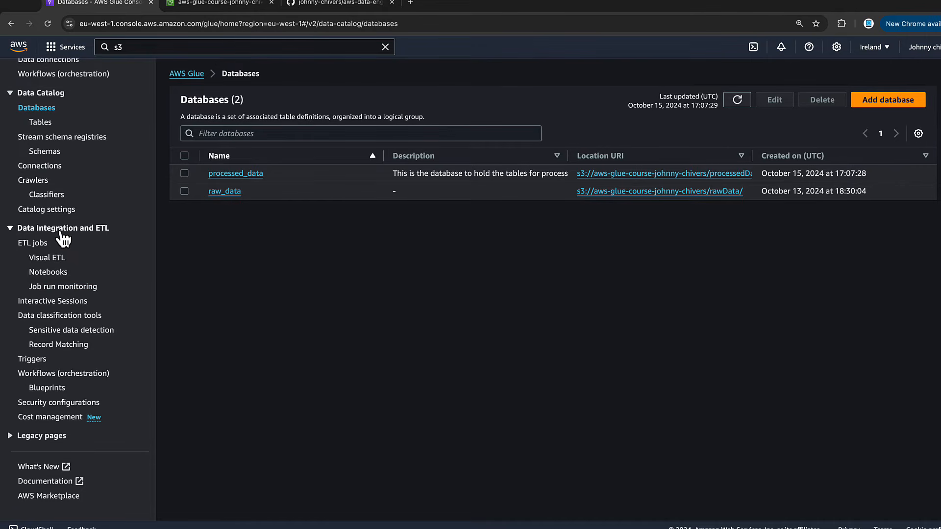
click(42, 260)
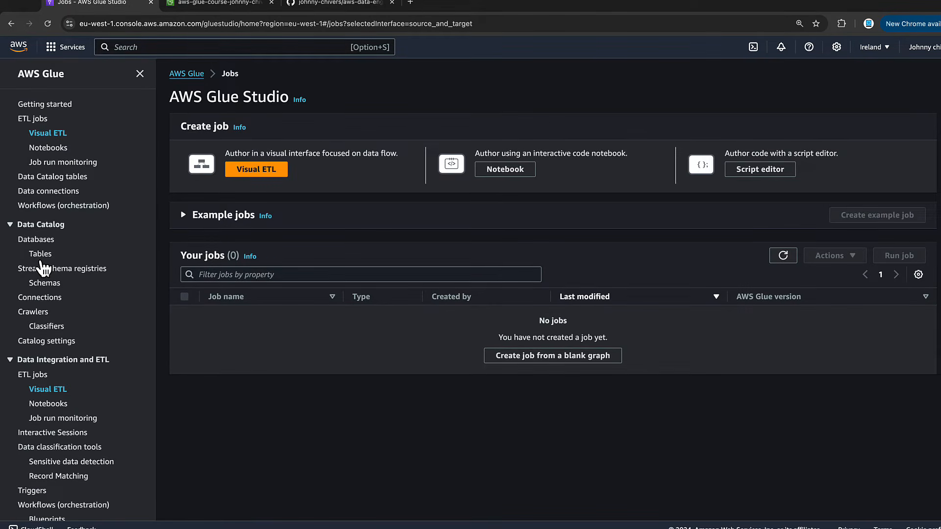
click(588, 356)
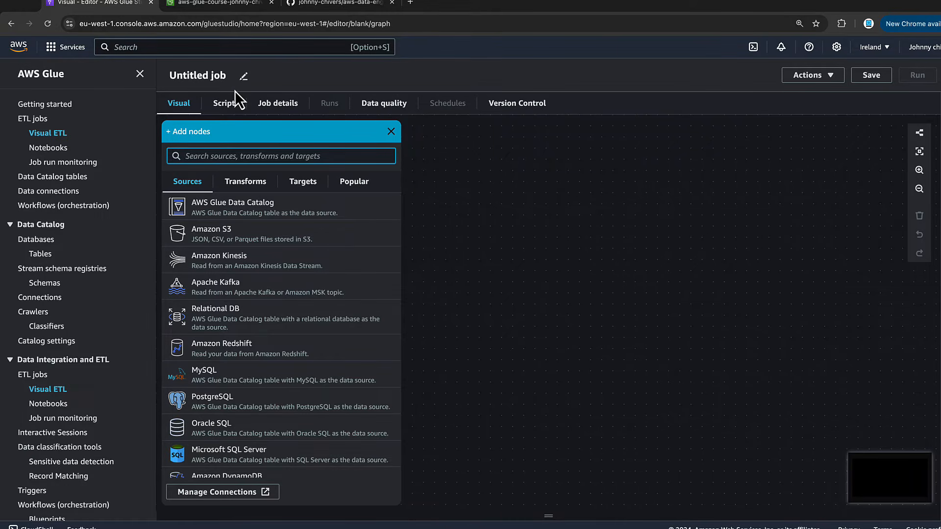
click(224, 108)
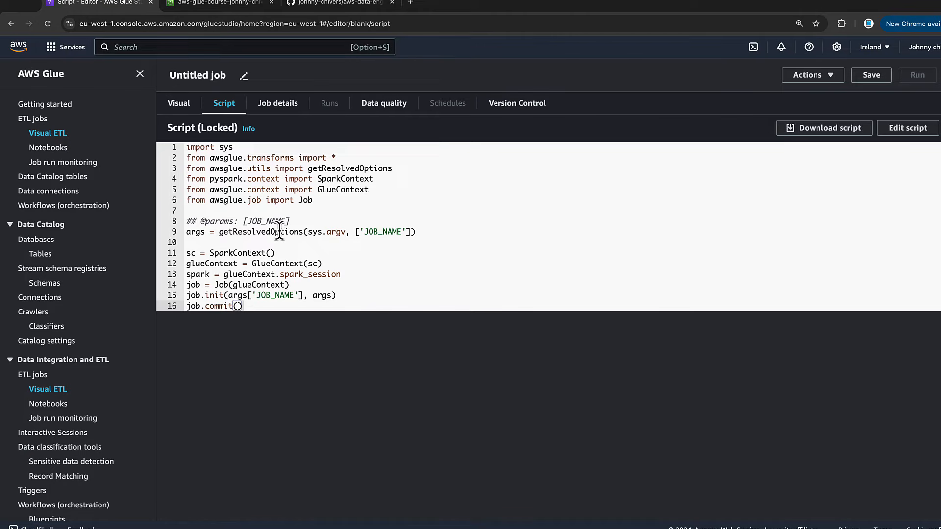
click(180, 107)
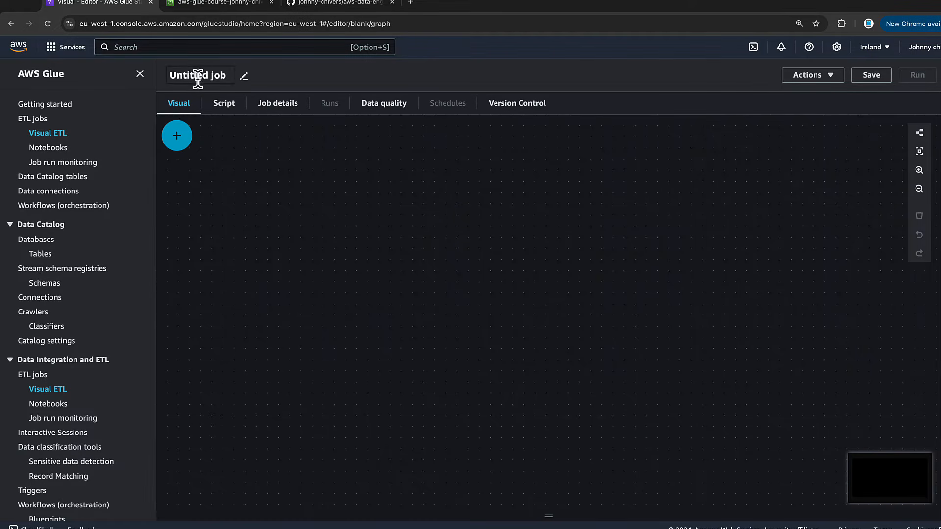
Rename the untitled ETL job as processed_customers_job
click(197, 76)
key(BackSpace)
text(processed)
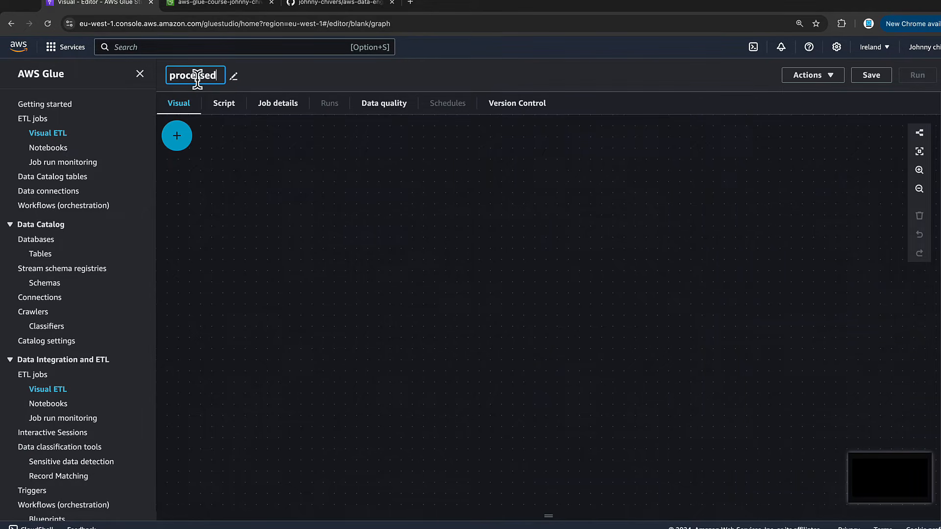
text(_customers_job)
key(Return)
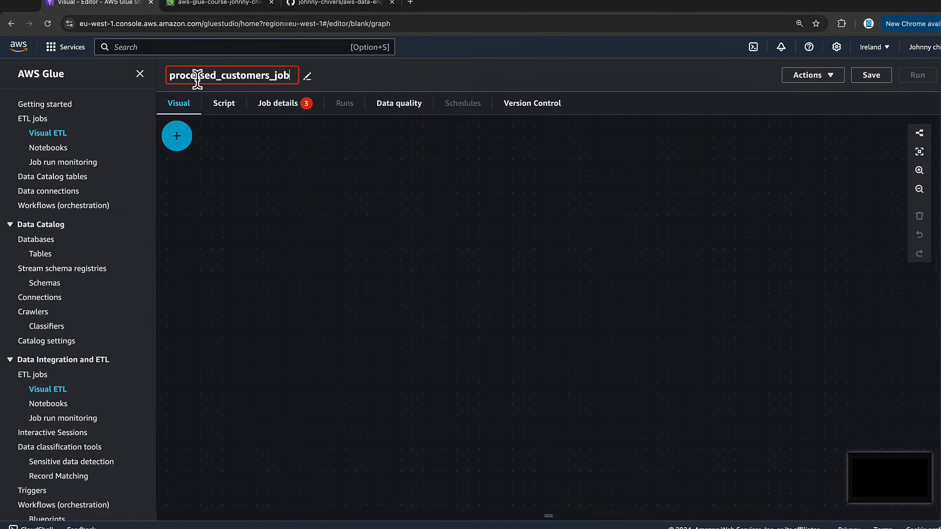
Assign the AWSGlueCourse IAM role to processed_customers_job in its job details
click(297, 104)
scroll(266, 290, down, 1)
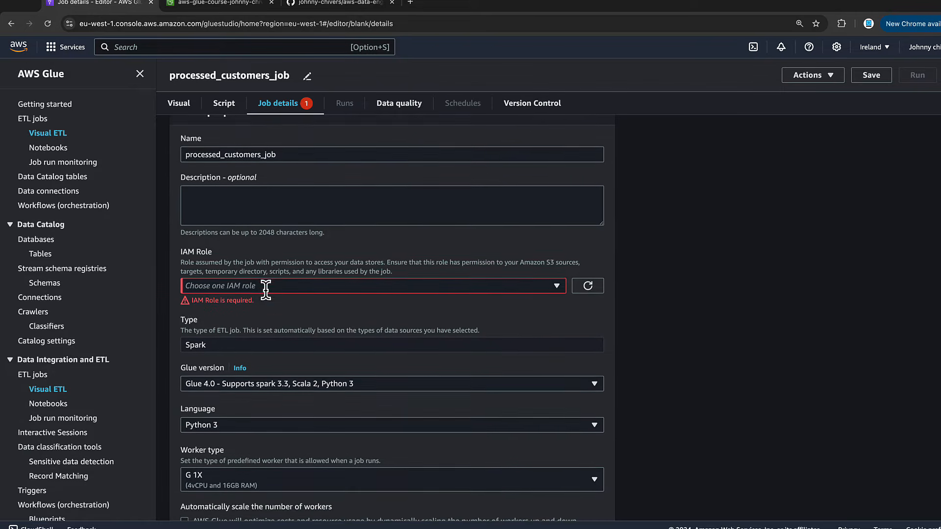
scroll(266, 292, down, 1)
click(301, 249)
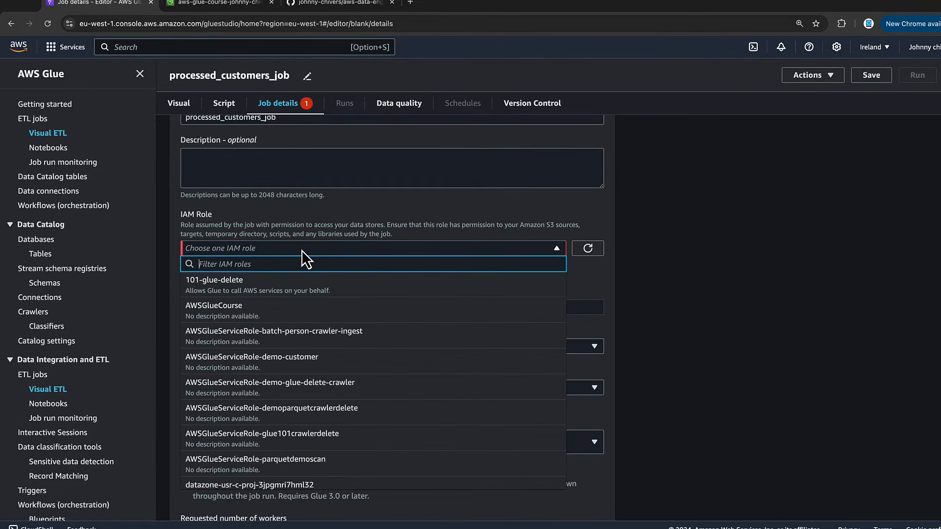
text(aws)
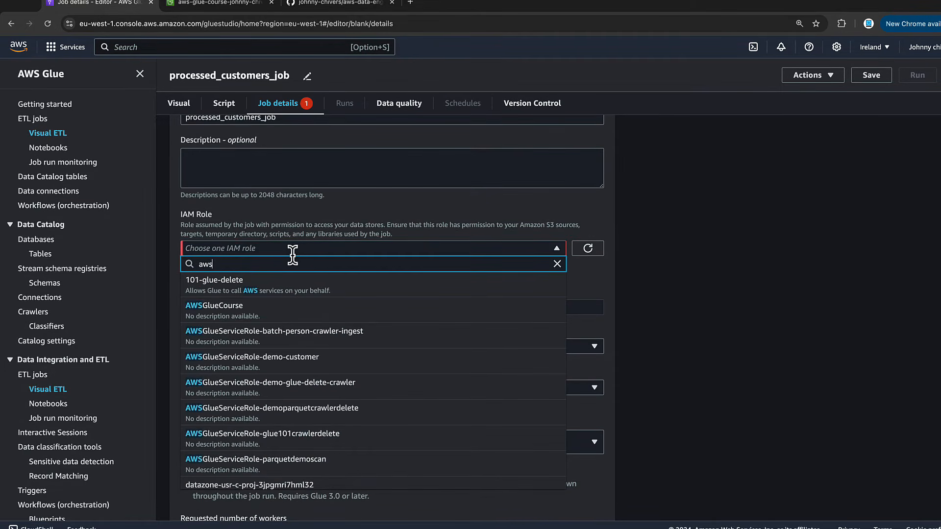
click(281, 314)
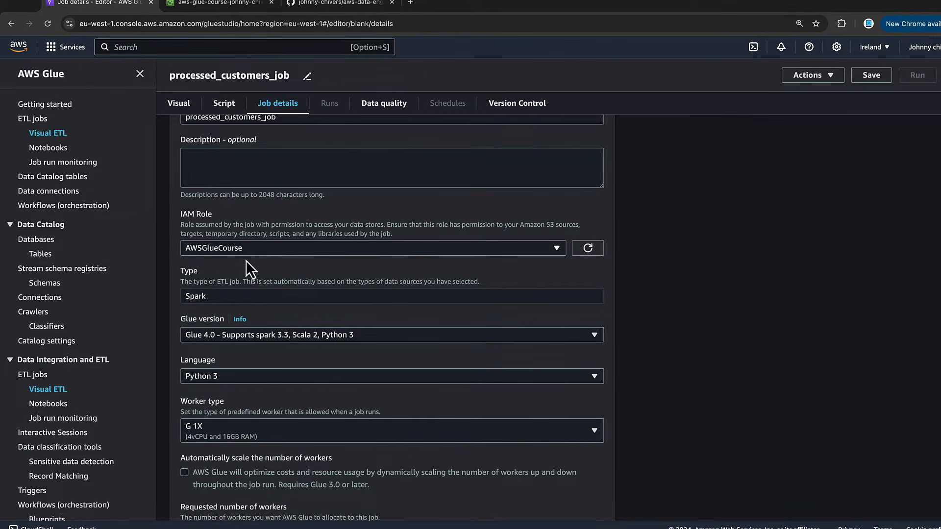
Set the job's script path in the advanced properties to the scriptLocation/ folder of the Glue course S3 bucket
scroll(257, 286, down, 5)
scroll(260, 289, down, 8)
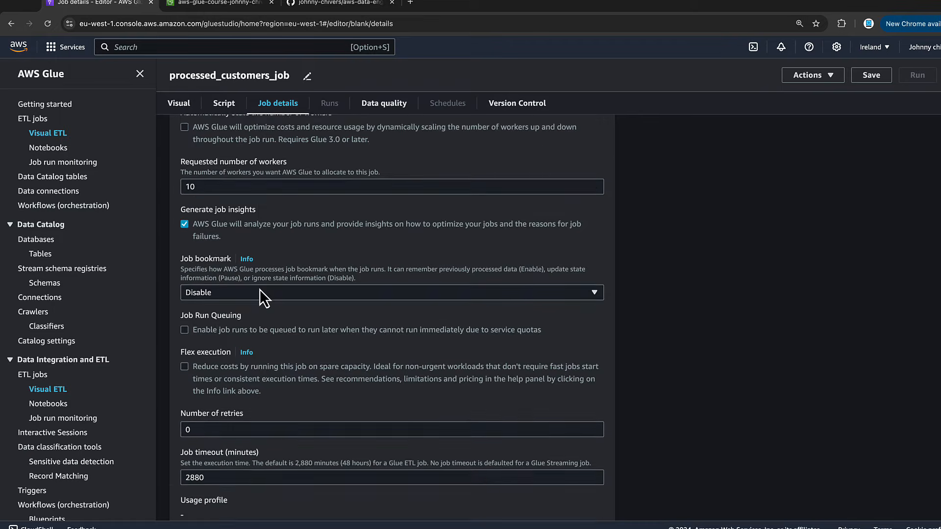
click(236, 498)
scroll(346, 412, down, 10)
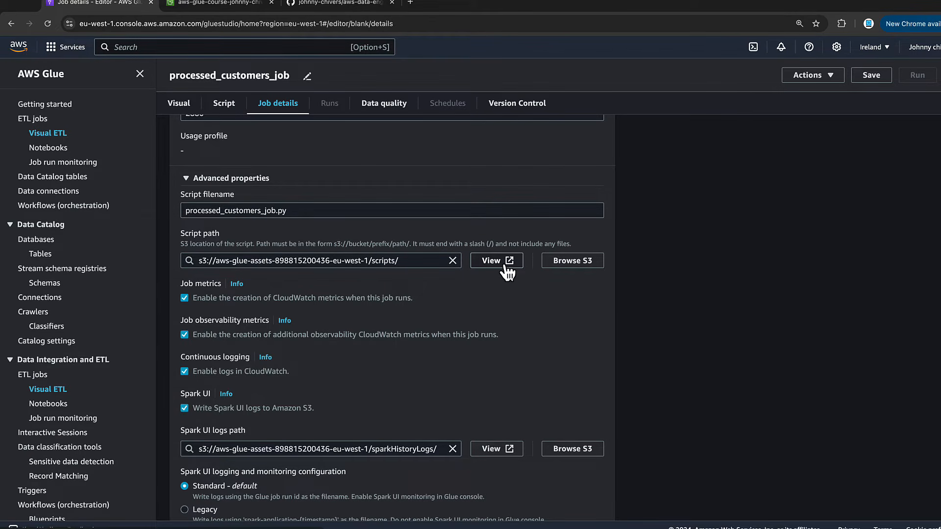
click(582, 266)
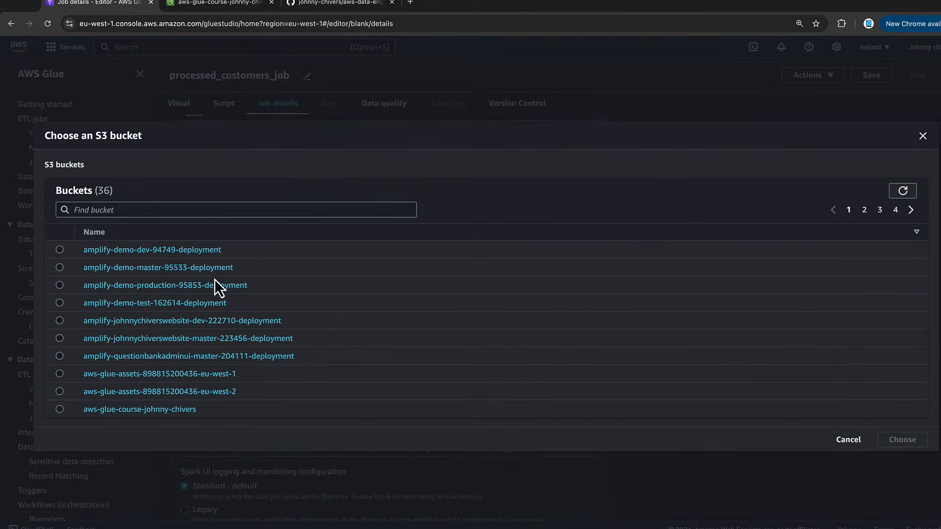
click(187, 211)
text(aw)
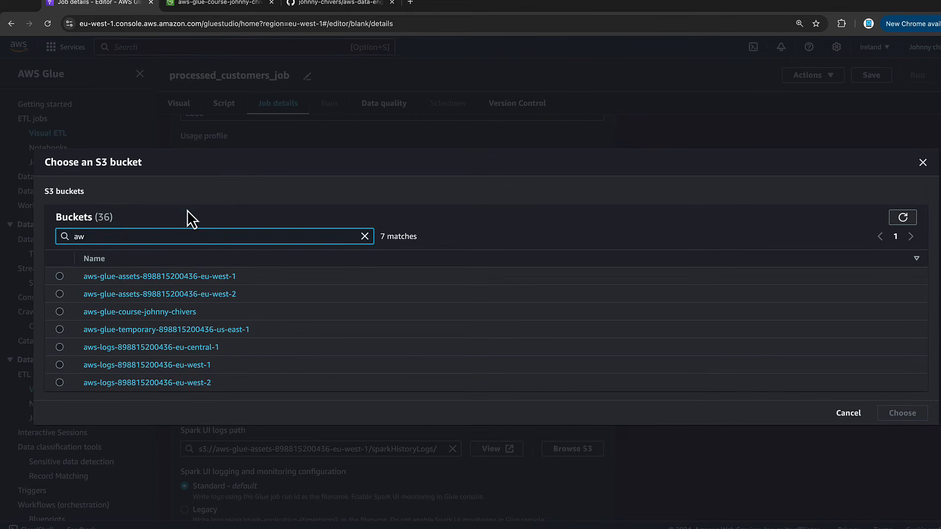
click(139, 313)
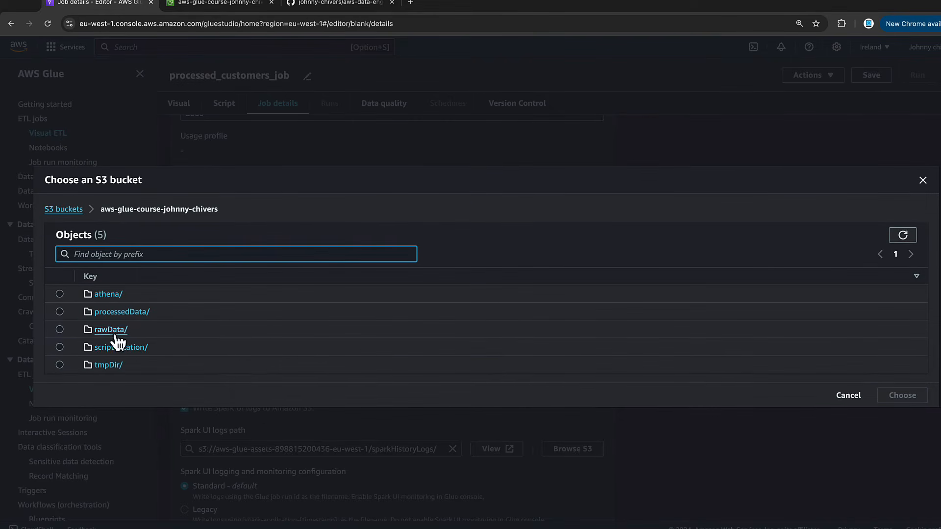
click(59, 347)
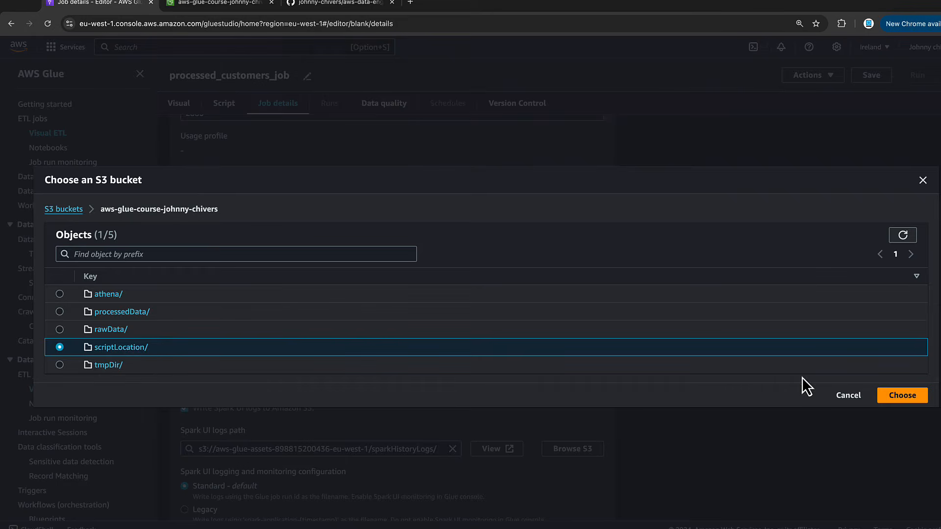
click(905, 395)
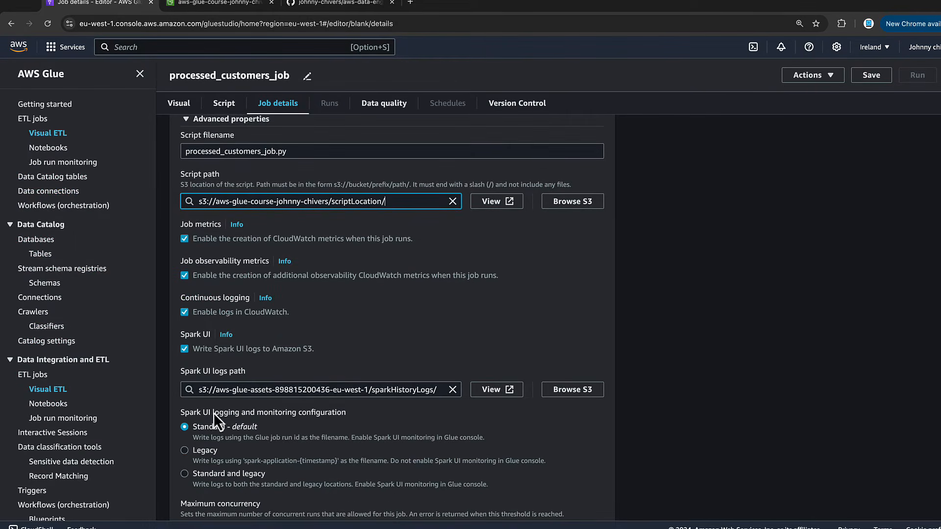
Set the Spark UI logs path to tmpDir/logs/ in the Glue course S3 bucket
scroll(414, 336, down, 2)
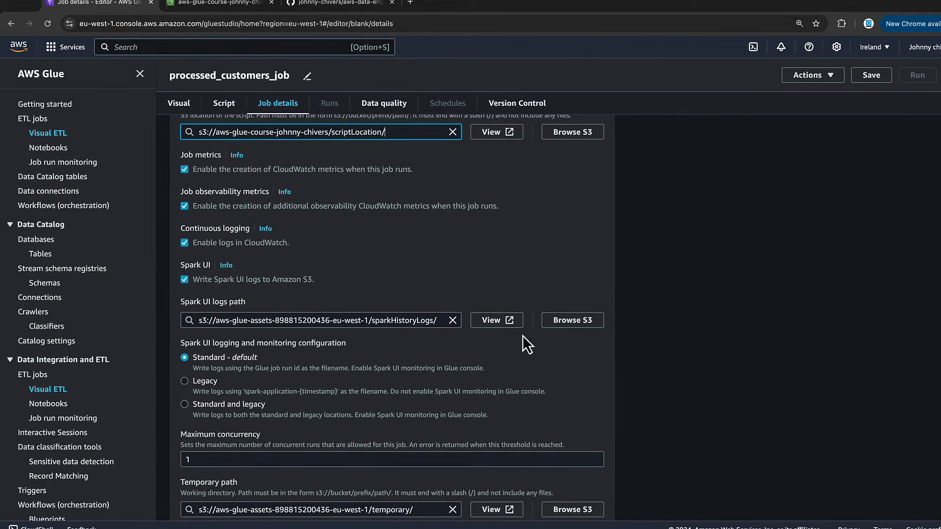
click(497, 321)
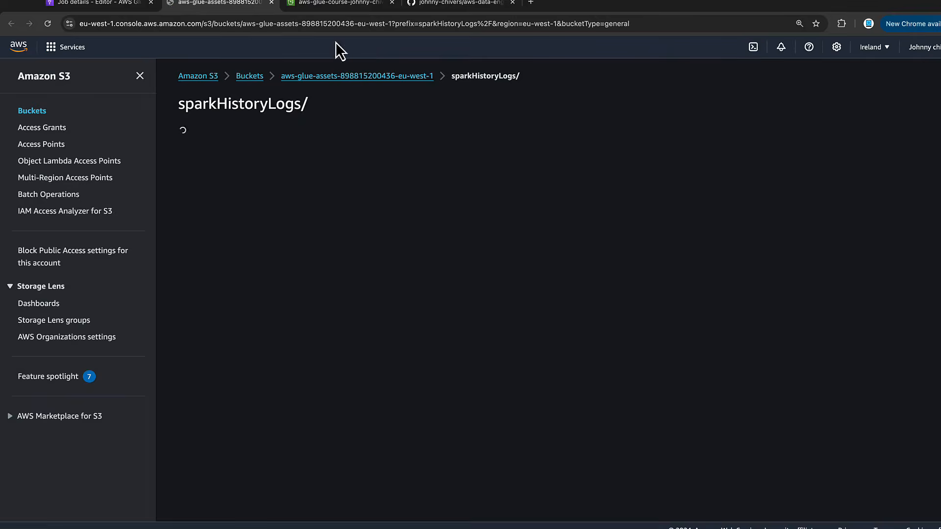
key(super+w)
click(570, 321)
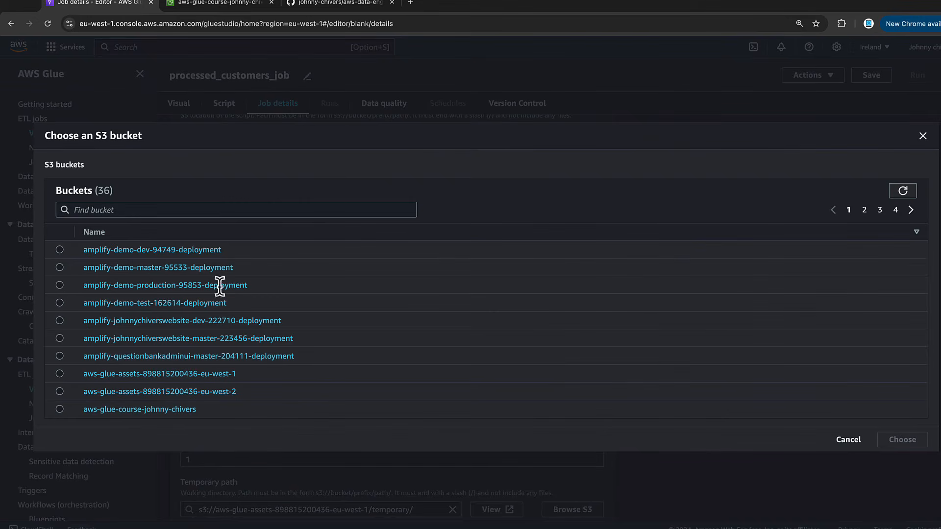
click(246, 213)
text(aws)
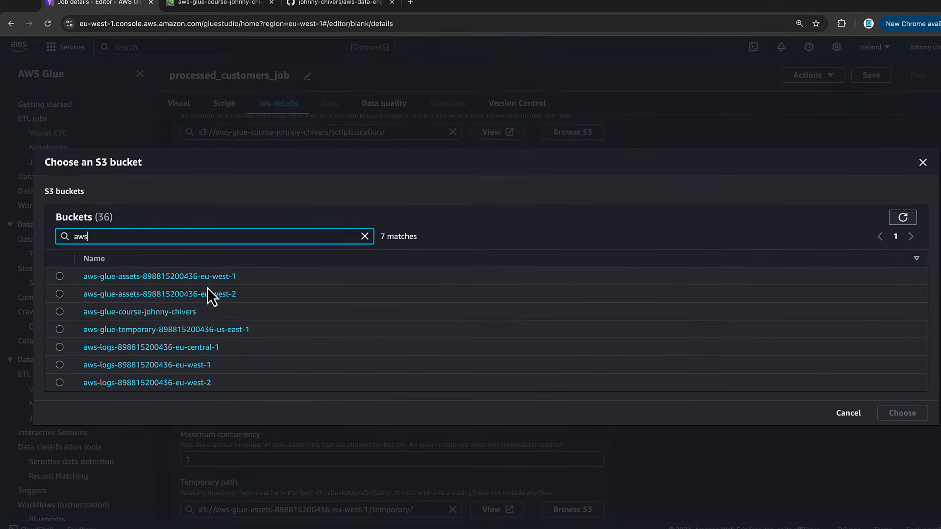
click(140, 312)
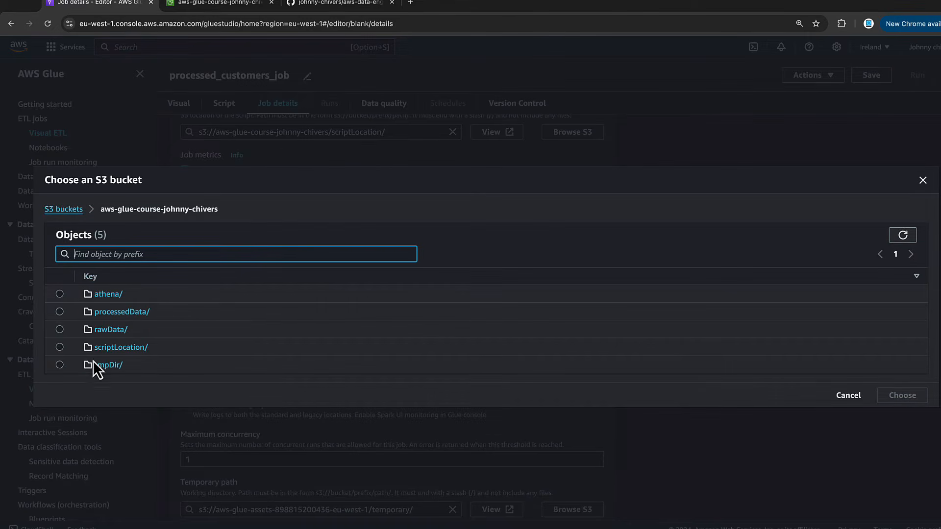
click(58, 365)
click(904, 394)
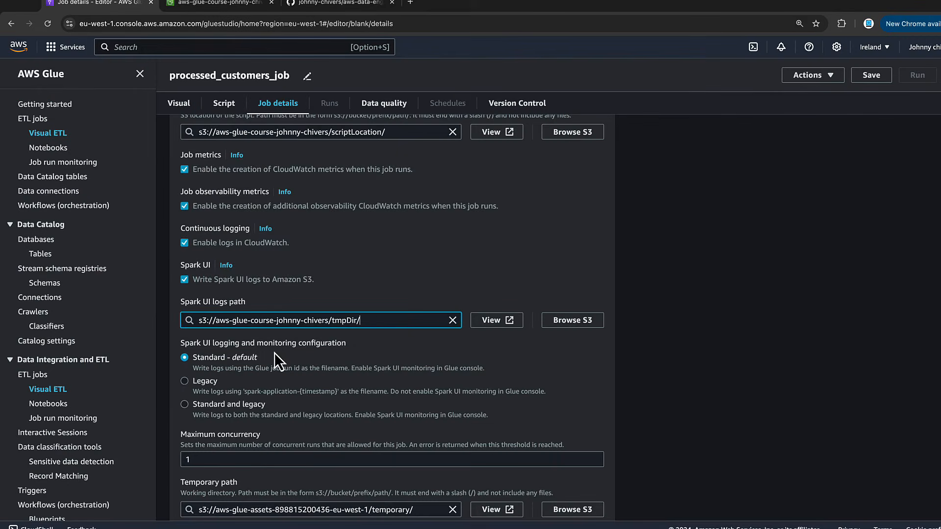
text(logs/)
Set the job's temporary path to the tmpDir/ folder of the Glue course S3 bucket
scroll(514, 304, down, 4)
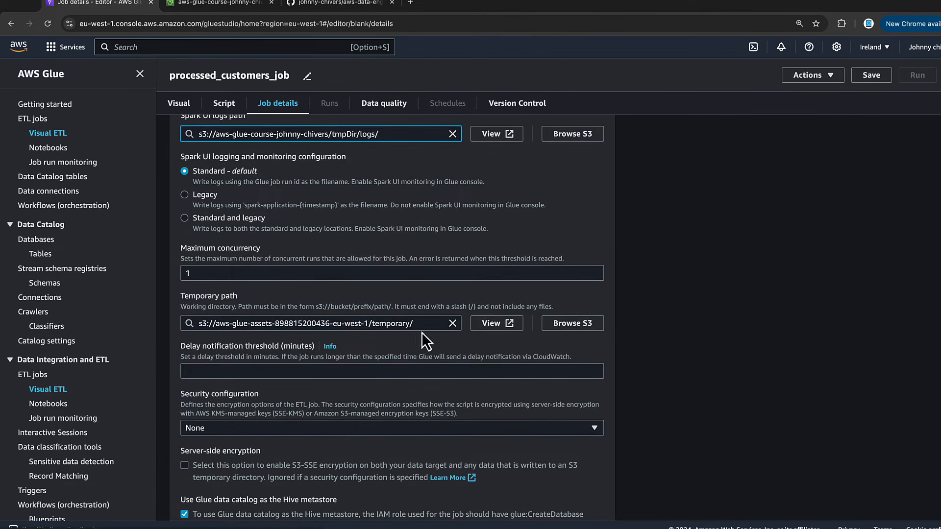
click(575, 331)
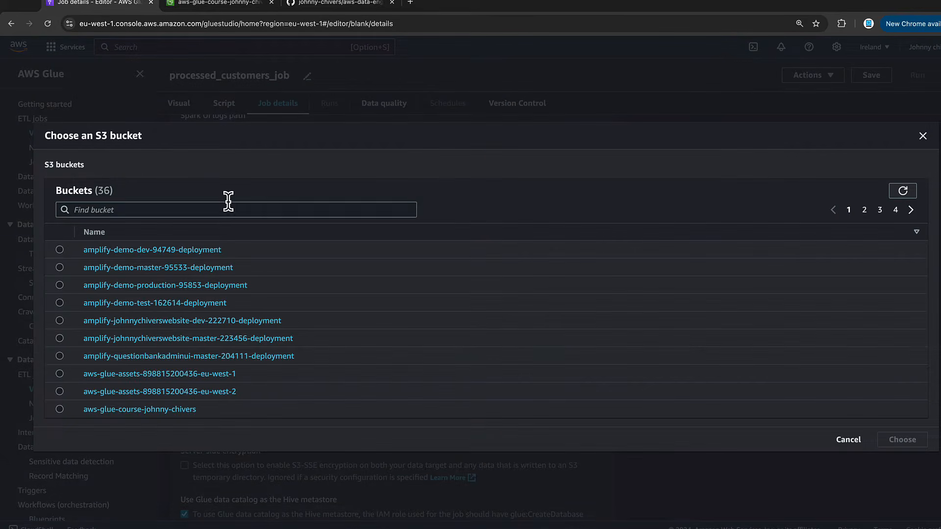
click(227, 210)
text(aws)
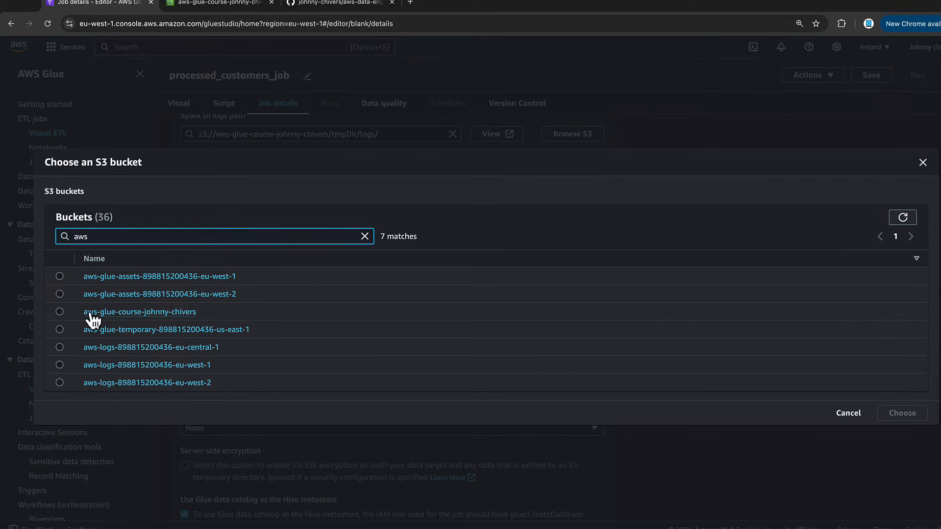
click(111, 312)
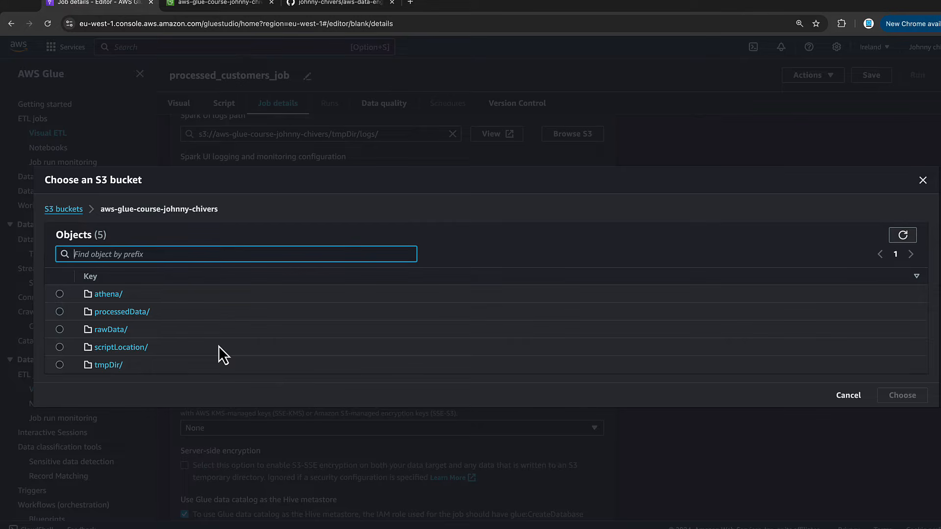
click(58, 350)
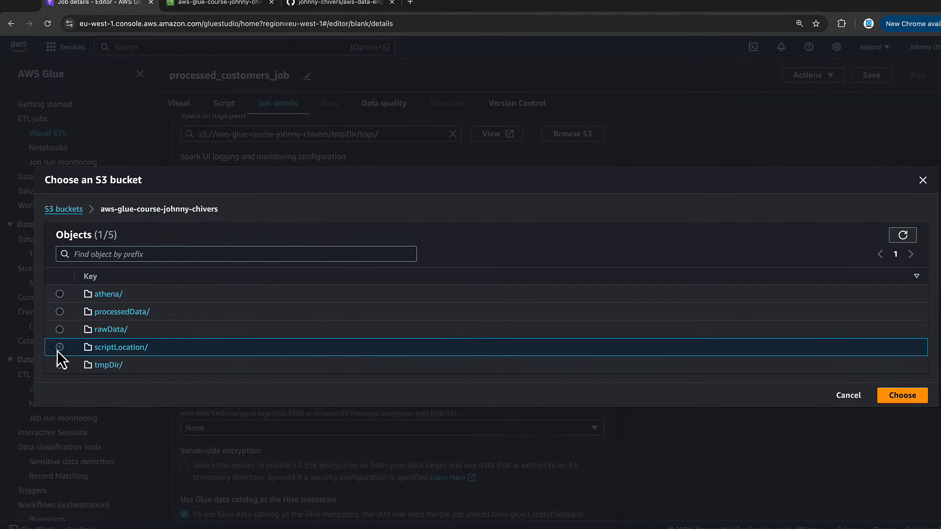
click(60, 366)
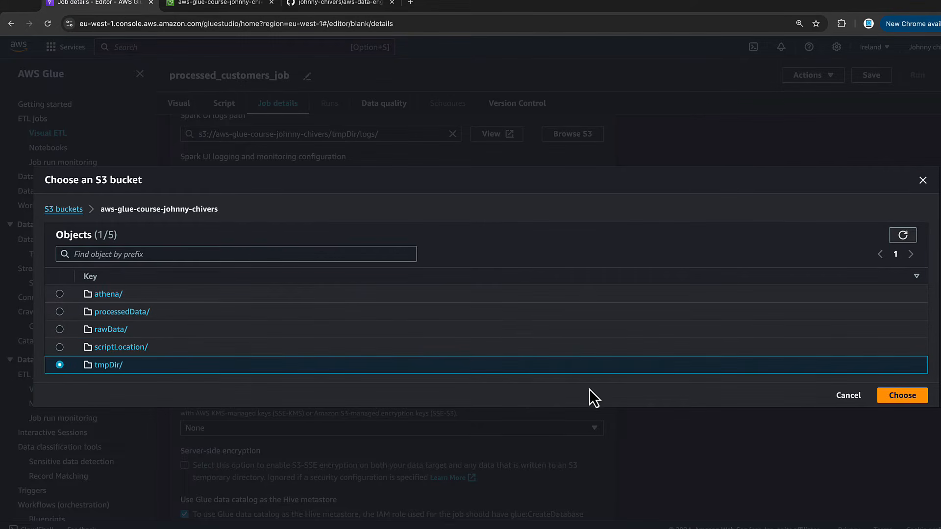
click(891, 396)
Set the requested number of workers to 2 and save the job
scroll(887, 393, down, 1)
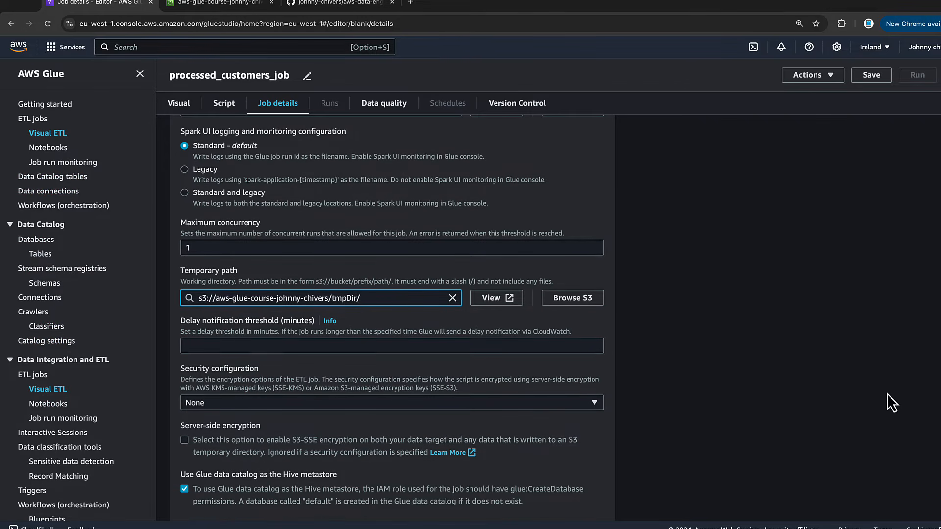
scroll(887, 393, down, 5)
scroll(888, 393, up, 10)
scroll(887, 393, up, 8)
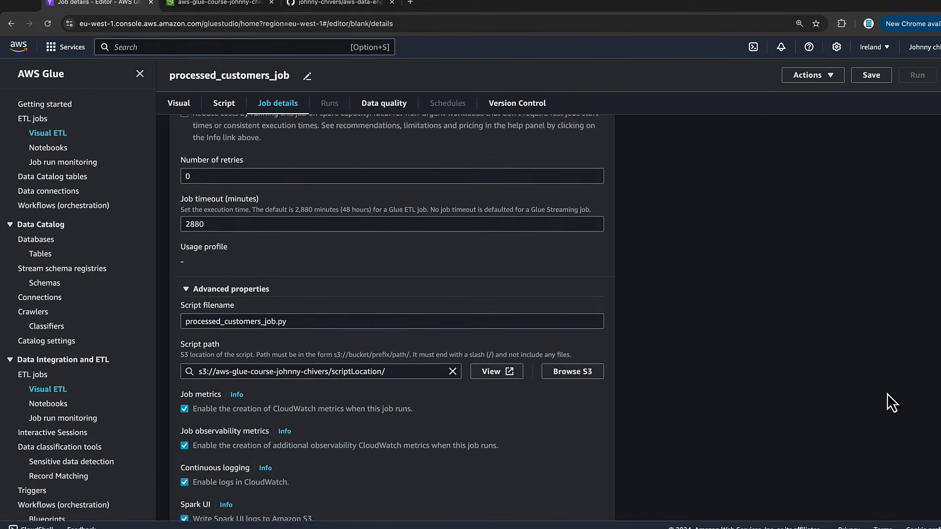
scroll(269, 323, up, 9)
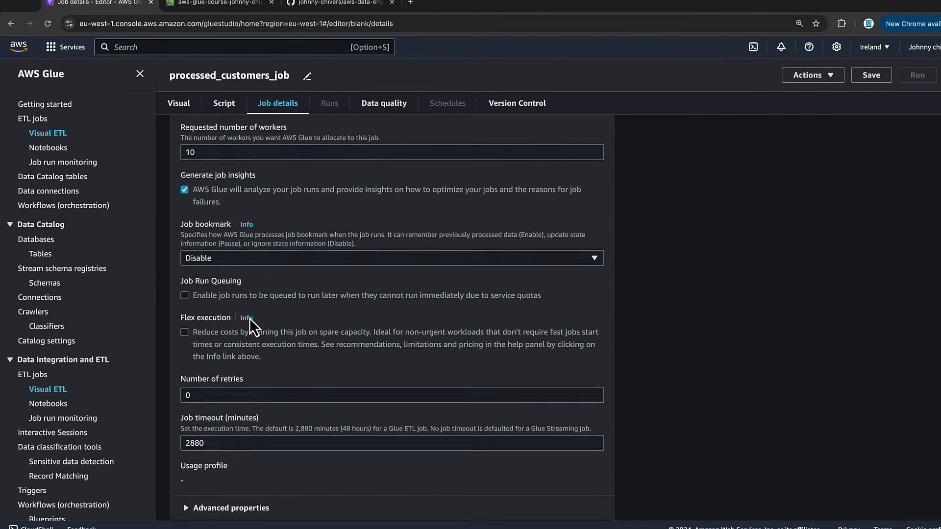
click(232, 285)
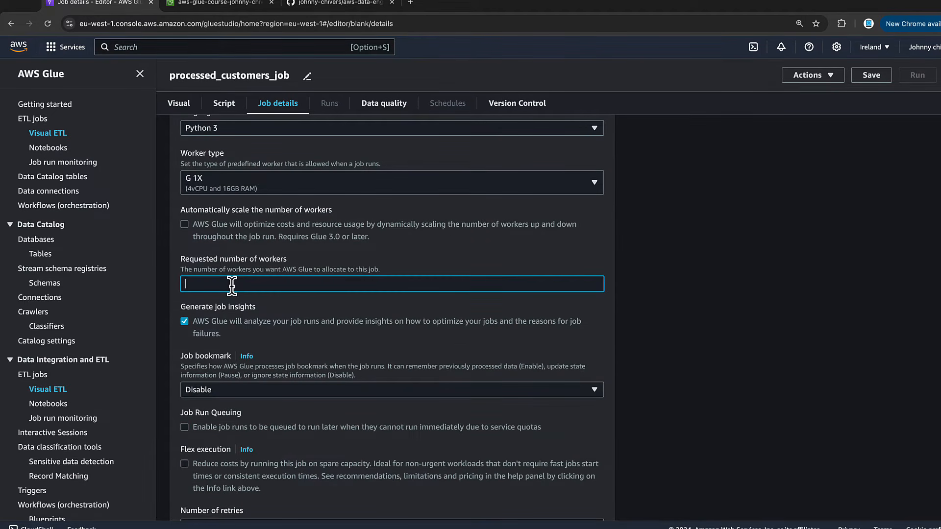
text(2)
scroll(326, 250, up, 8)
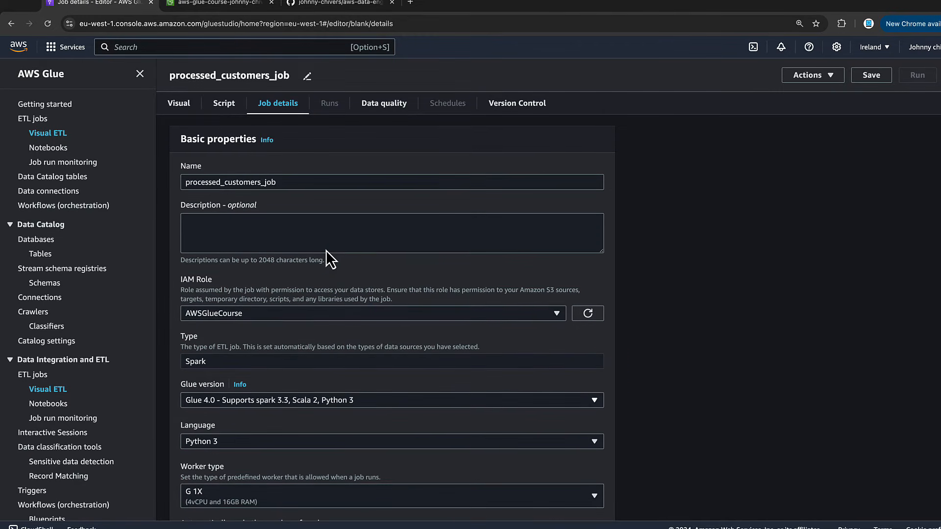
scroll(326, 248, down, 8)
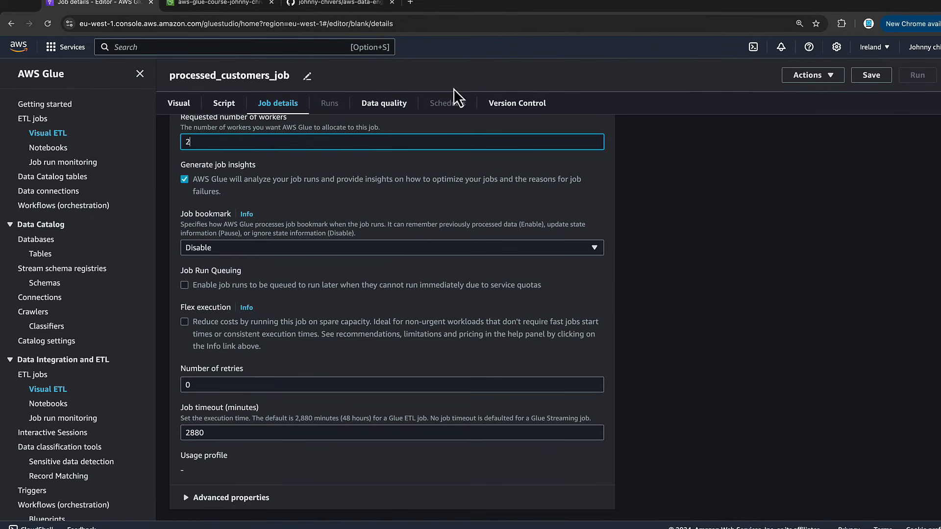
click(871, 80)
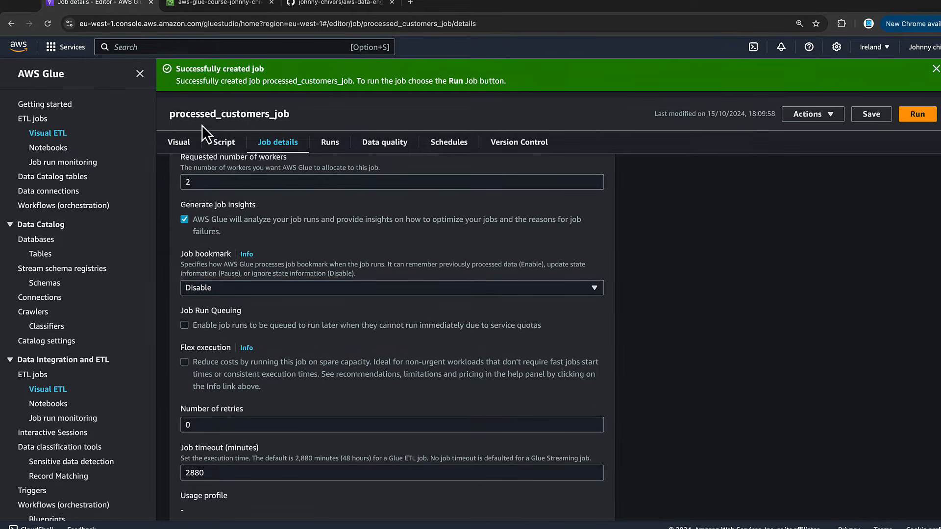
Add an AWS Glue Data Catalog source node to the job's visual canvas
click(183, 147)
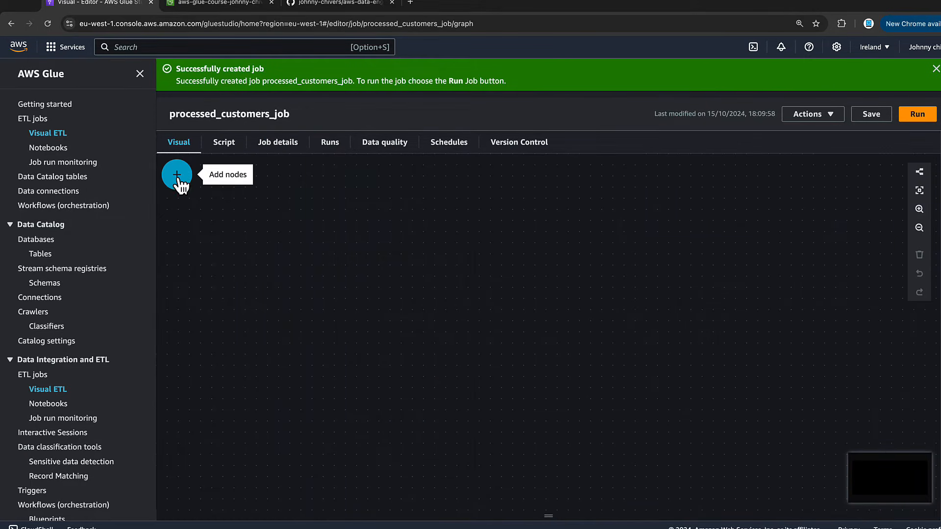
click(177, 175)
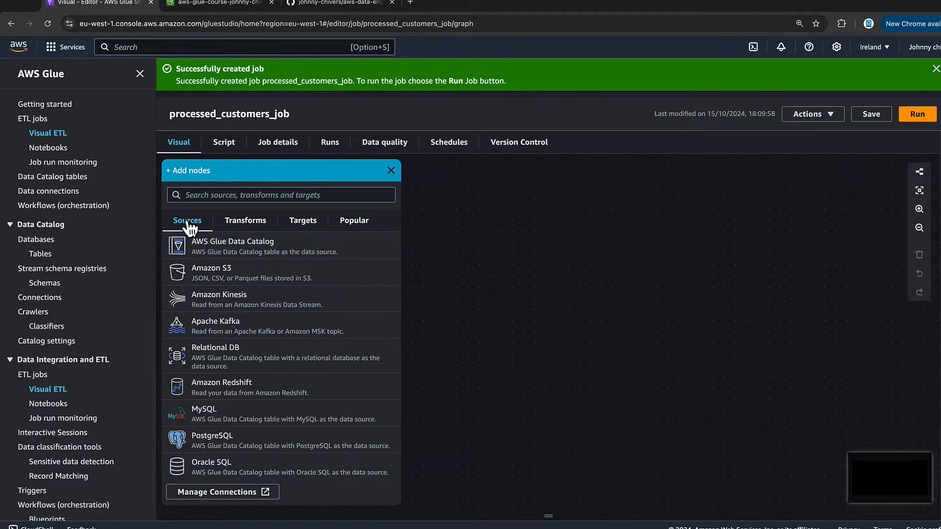
click(235, 250)
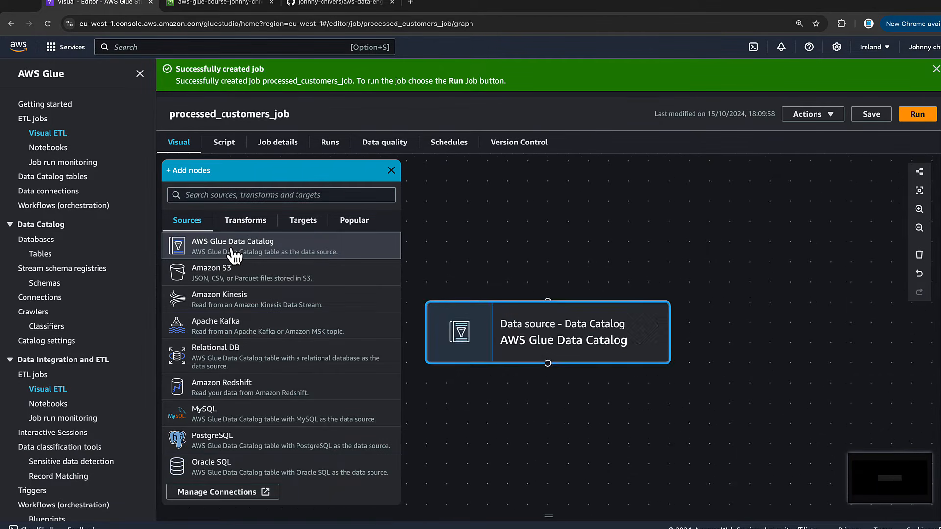
click(540, 344)
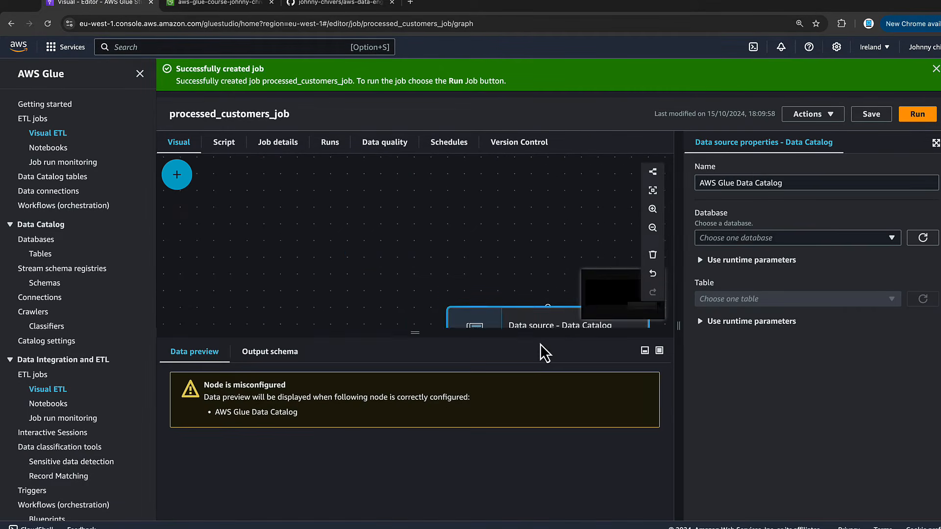
Set the Data Catalog source node to read the customers_raw table from the raw_data database
click(802, 243)
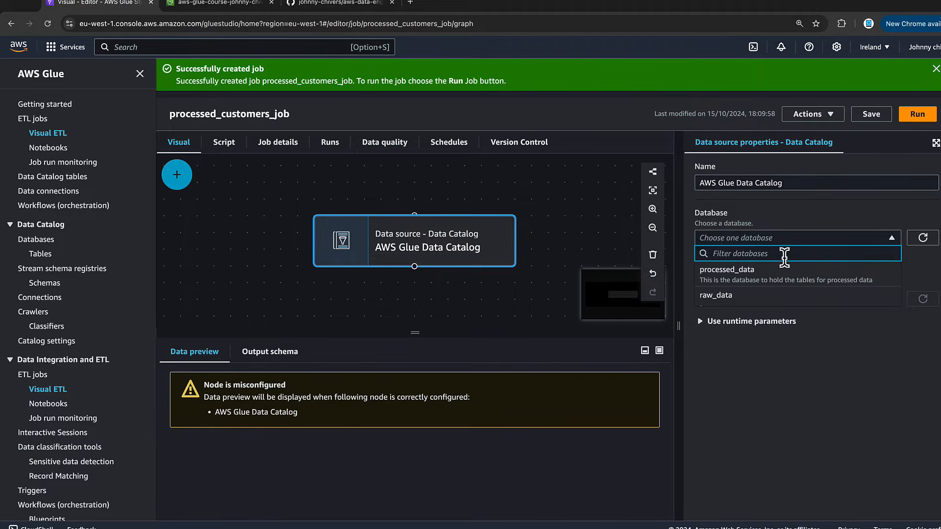
click(765, 296)
click(761, 298)
click(755, 302)
click(889, 300)
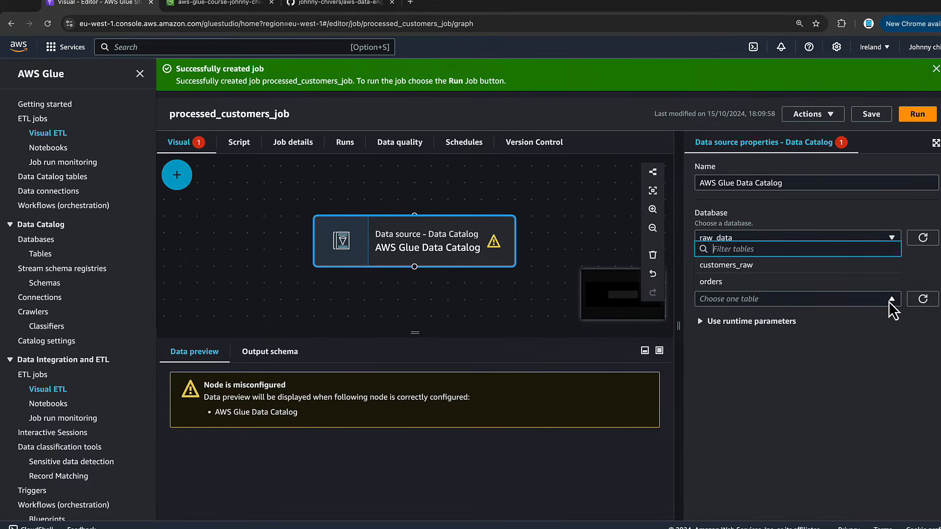
click(744, 267)
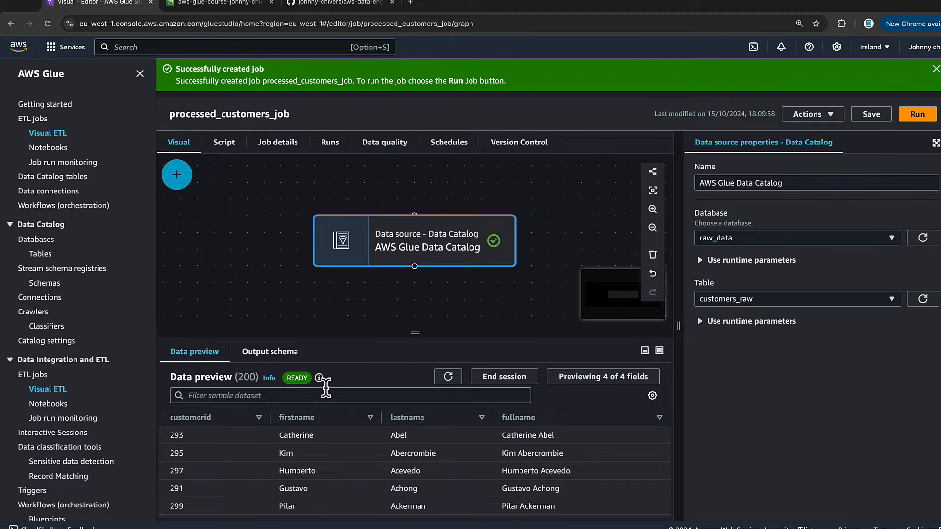
Examine the source node's data preview rows and its output schema
scroll(311, 420, down, 2)
scroll(311, 420, up, 2)
scroll(272, 464, down, 5)
scroll(272, 464, up, 5)
scroll(287, 466, down, 4)
scroll(287, 466, down, 6)
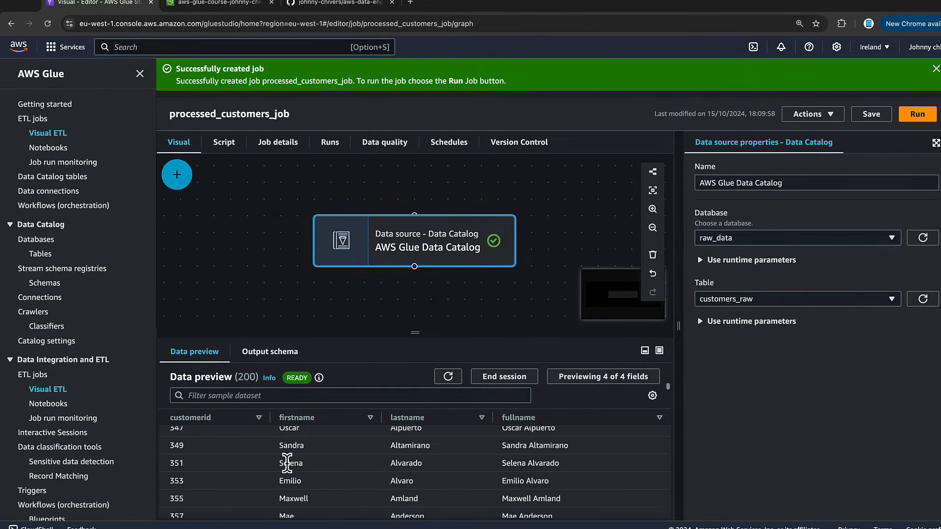
click(271, 352)
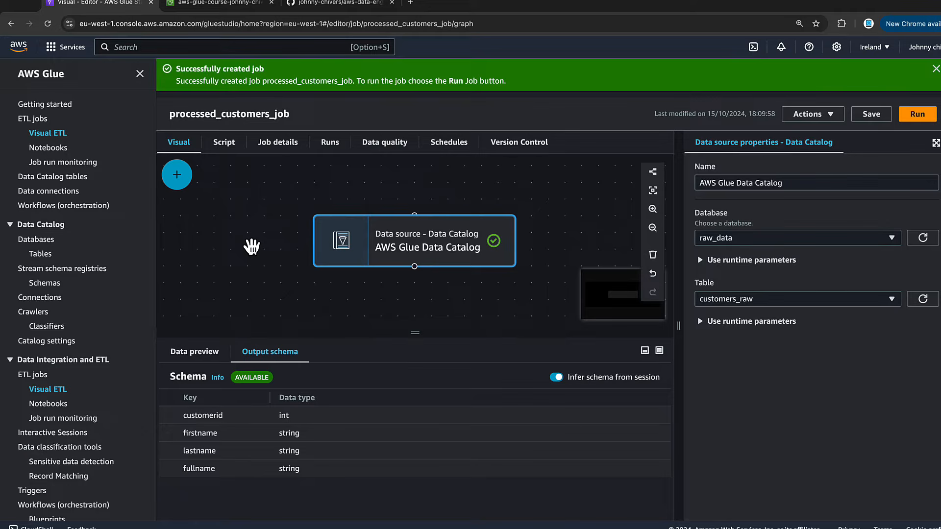
Add an Add Current Timestamp transform node below the Data Catalog source and select it
click(174, 173)
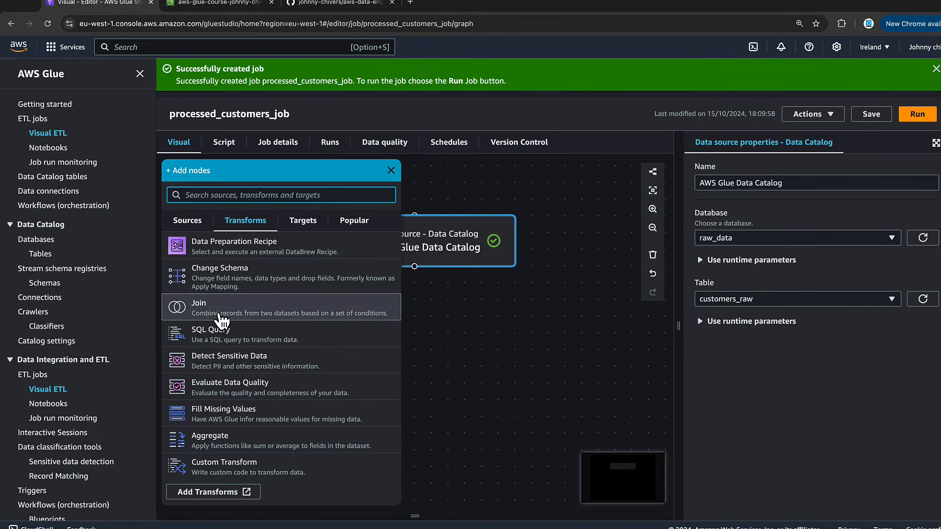
click(245, 221)
scroll(255, 321, down, 1)
scroll(255, 322, down, 10)
scroll(255, 324, down, 5)
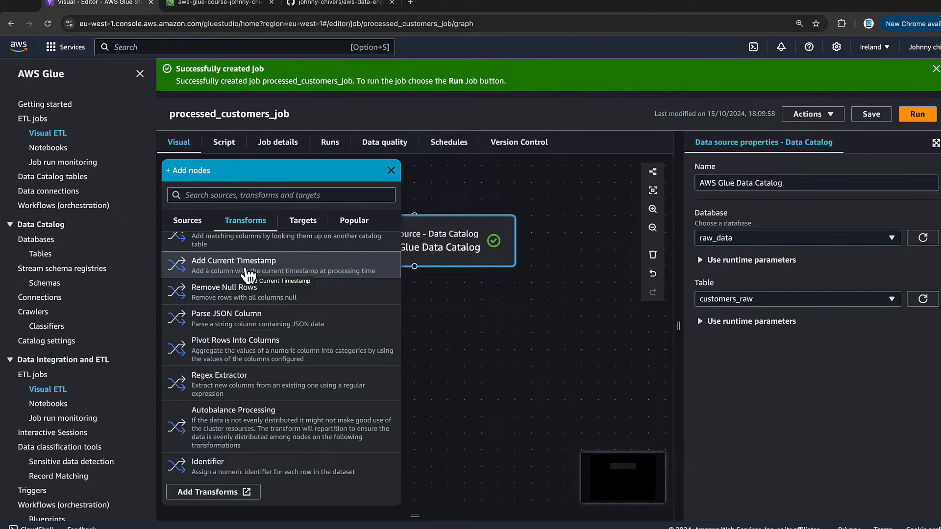
click(248, 267)
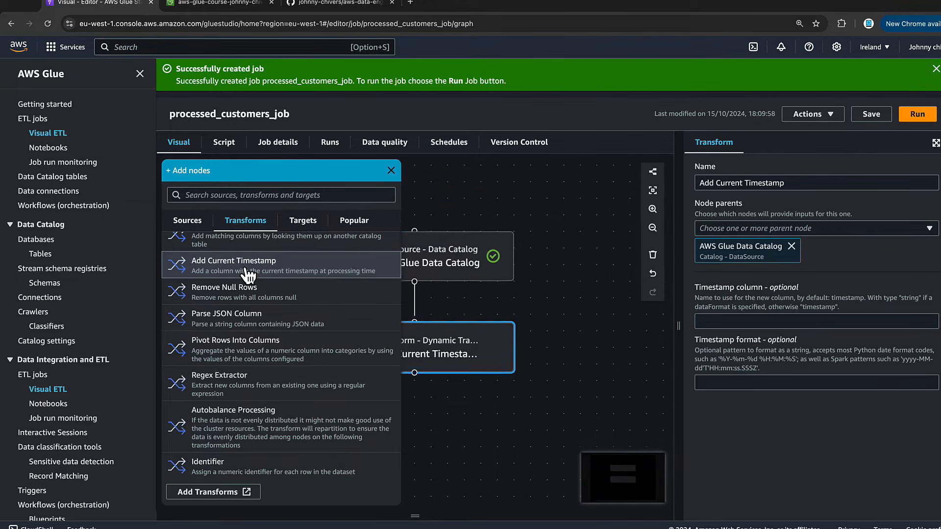
click(523, 348)
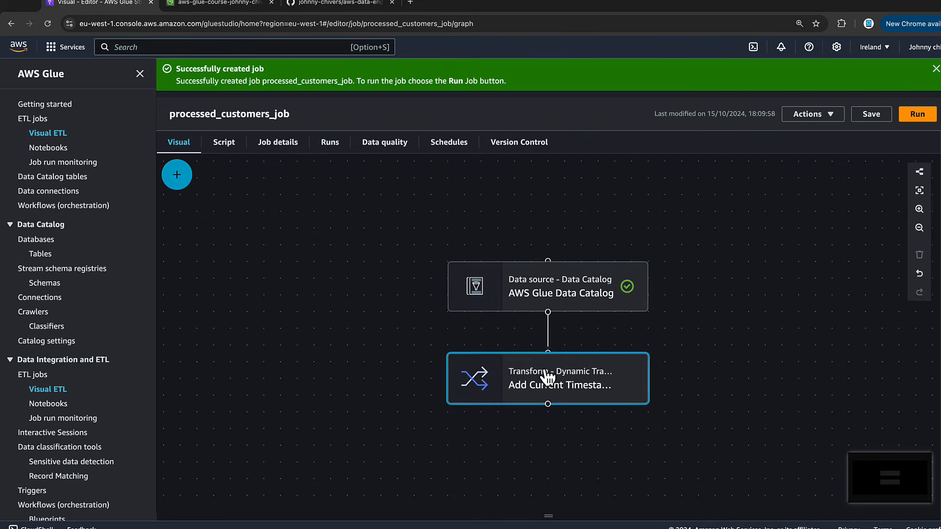
click(536, 385)
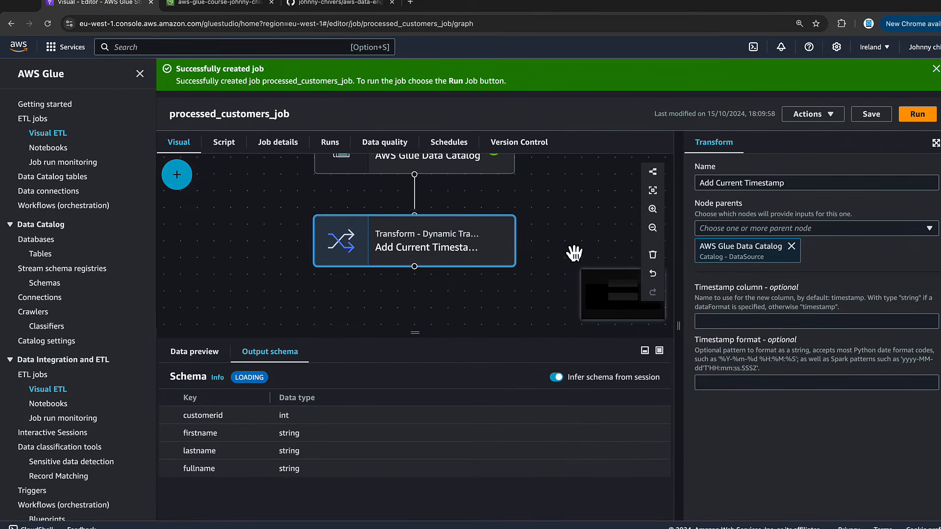
Remove the timestamp transform's parent node and reassign AWS Glue Data Catalog as its parent
click(792, 247)
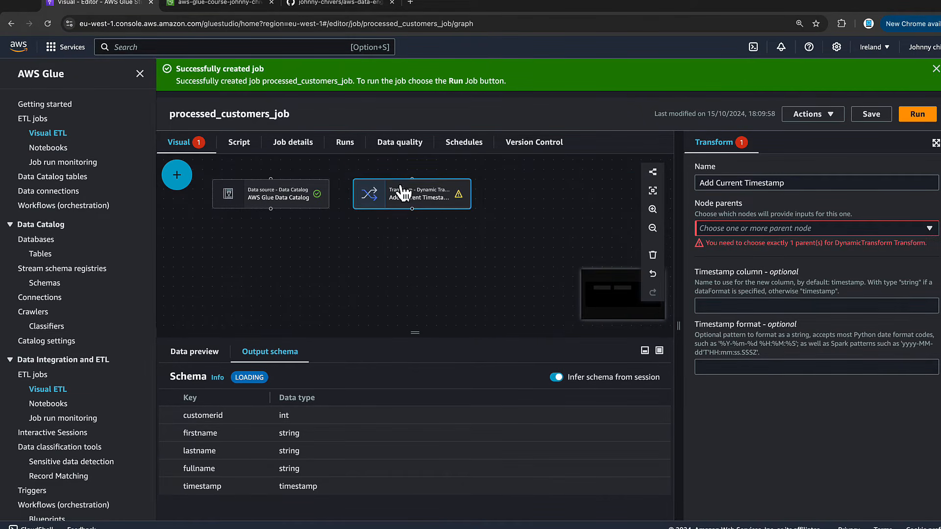
click(766, 230)
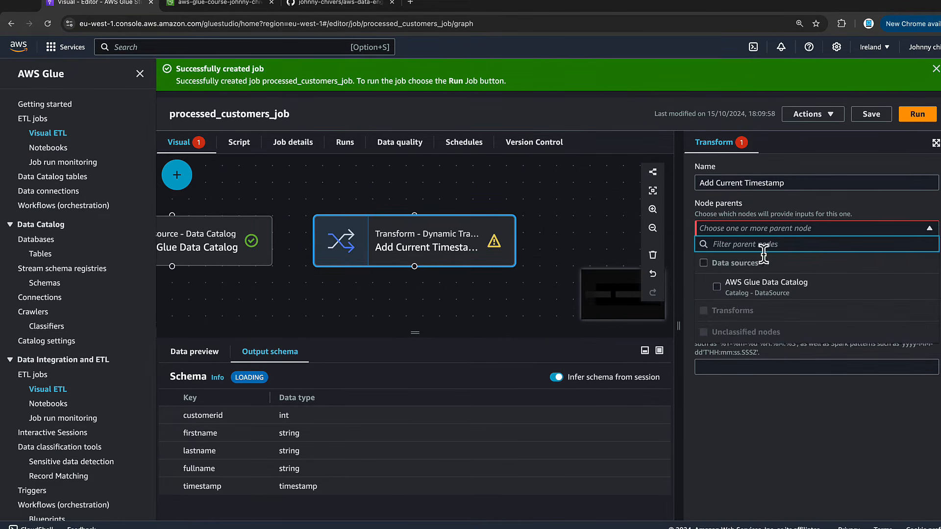
click(763, 294)
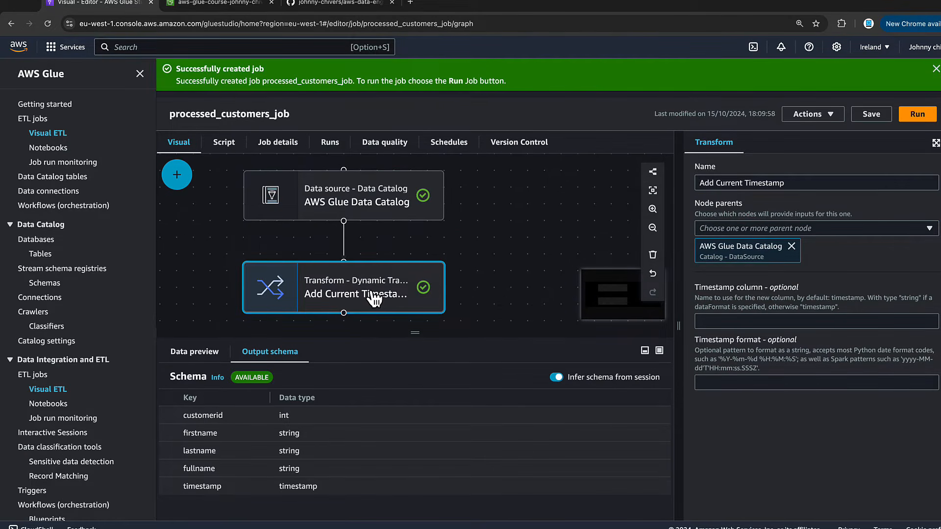
Name the transform's timestamp column processed_timestamp and check that column in the output schema
click(743, 322)
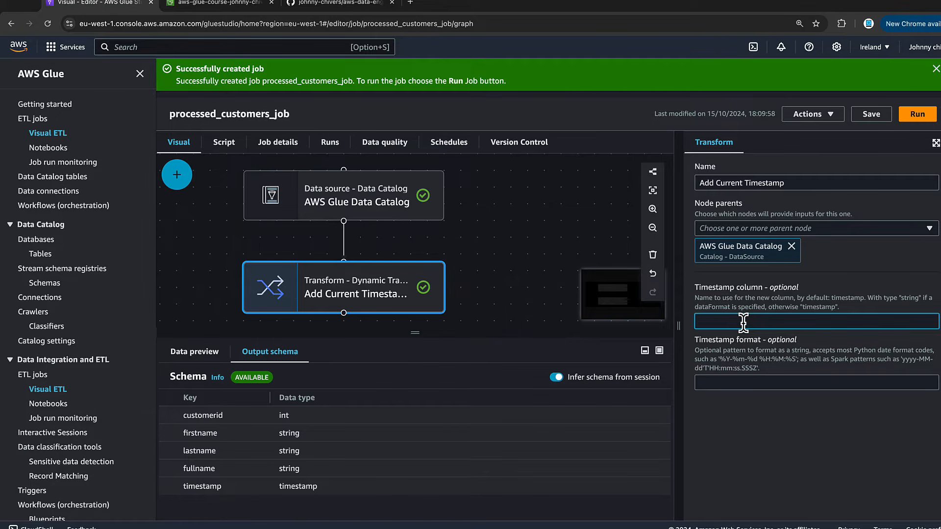
text(processed_timestamp)
click(860, 427)
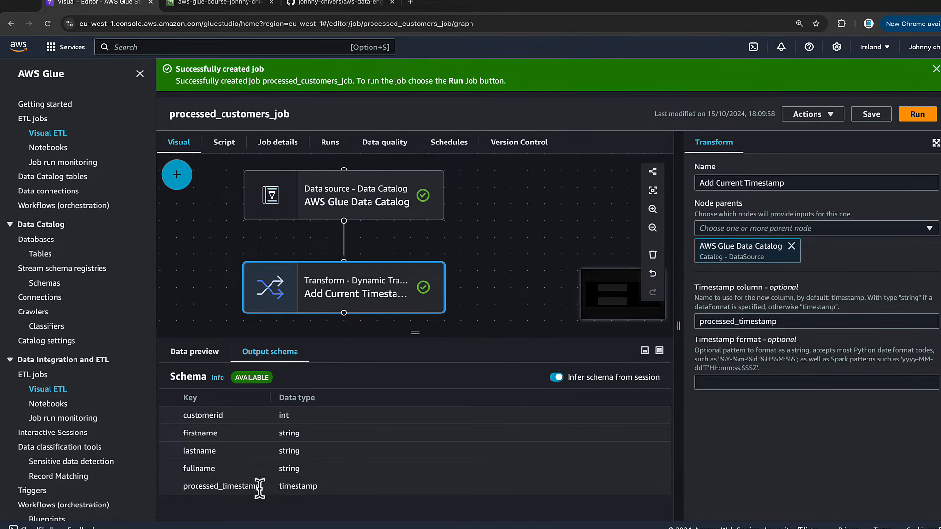
drag(181, 491, 367, 491)
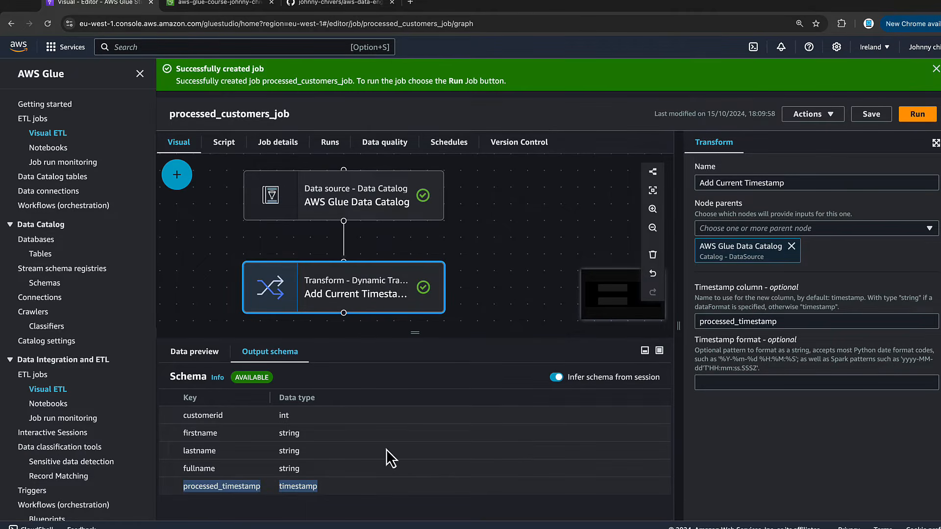
Add an Amazon S3 target node below the Add Current Timestamp transform and select it
scroll(536, 288, down, 1)
drag(536, 288, 536, 202)
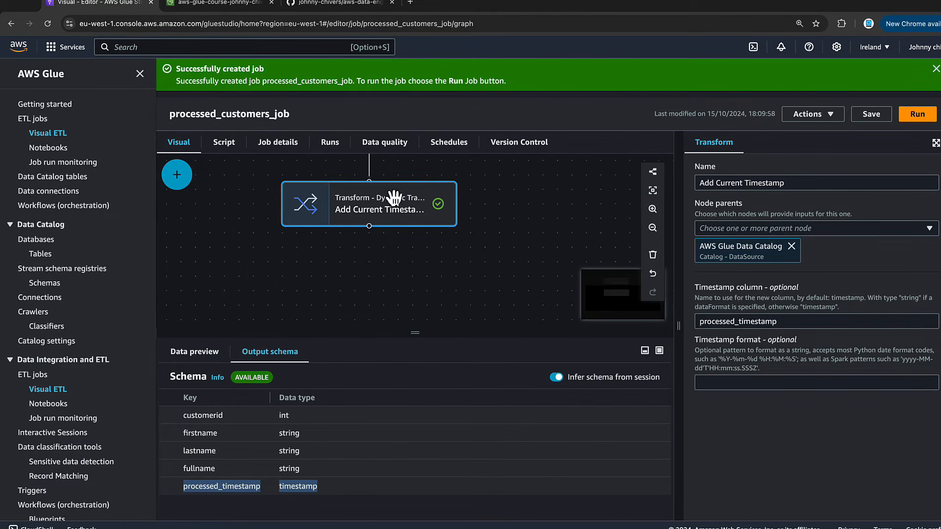
click(176, 175)
click(296, 225)
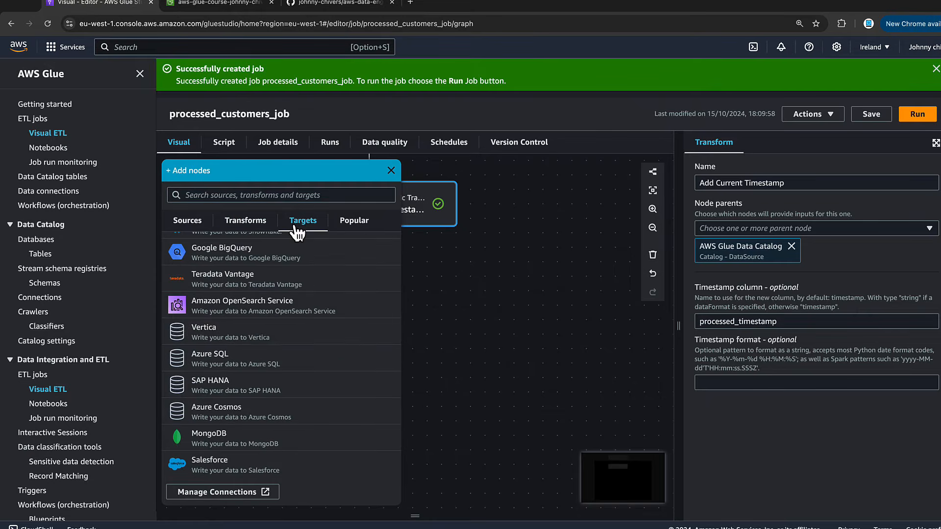
scroll(238, 332, up, 5)
click(234, 276)
click(441, 437)
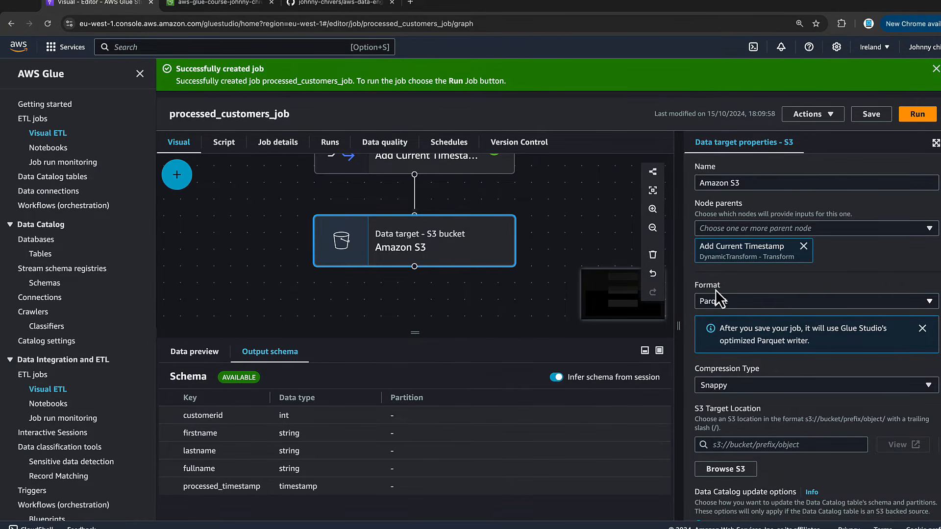
Choose the processedData/ folder of the Glue course S3 bucket as the S3 target location
scroll(756, 361, down, 2)
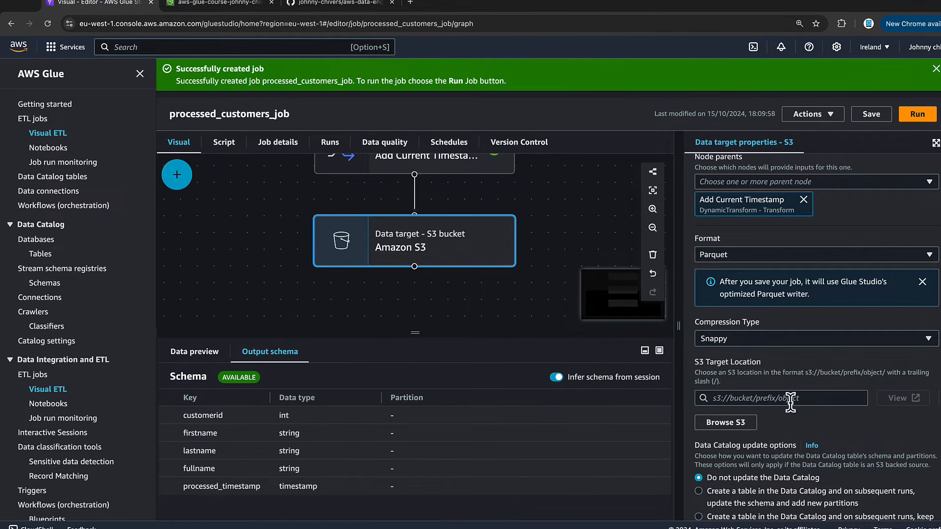
click(737, 421)
click(313, 212)
text(aws)
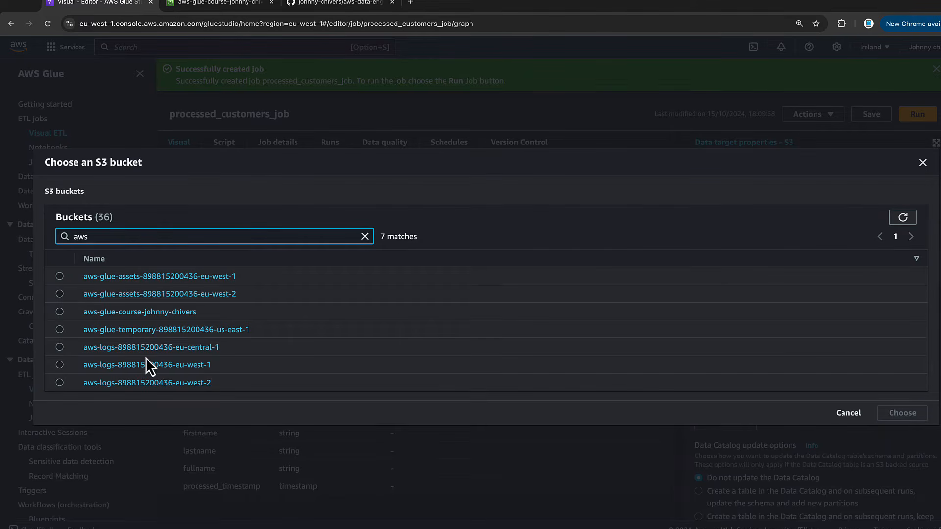
click(149, 314)
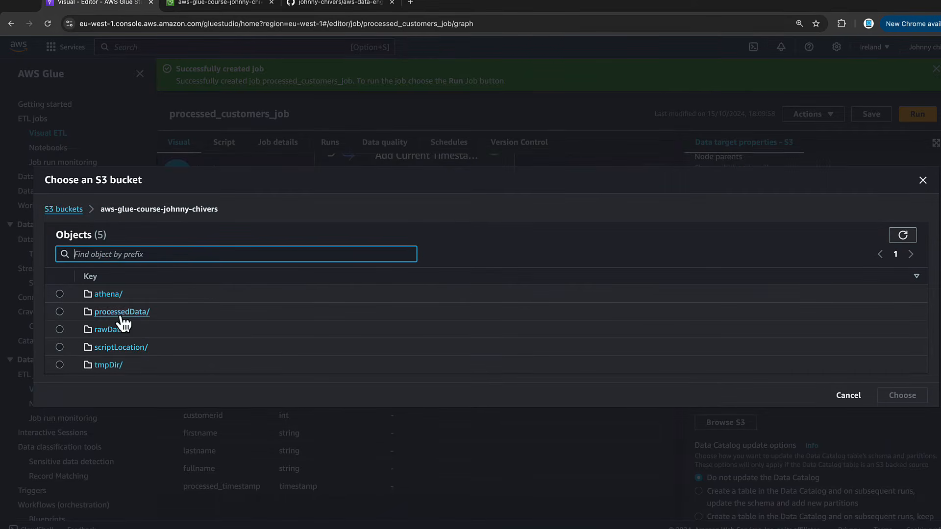
click(121, 316)
click(251, 239)
click(59, 311)
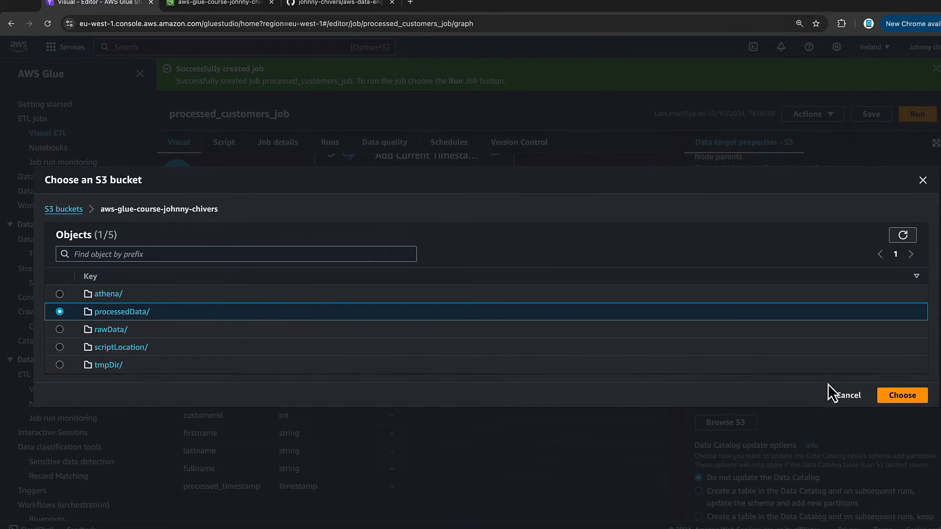
click(897, 395)
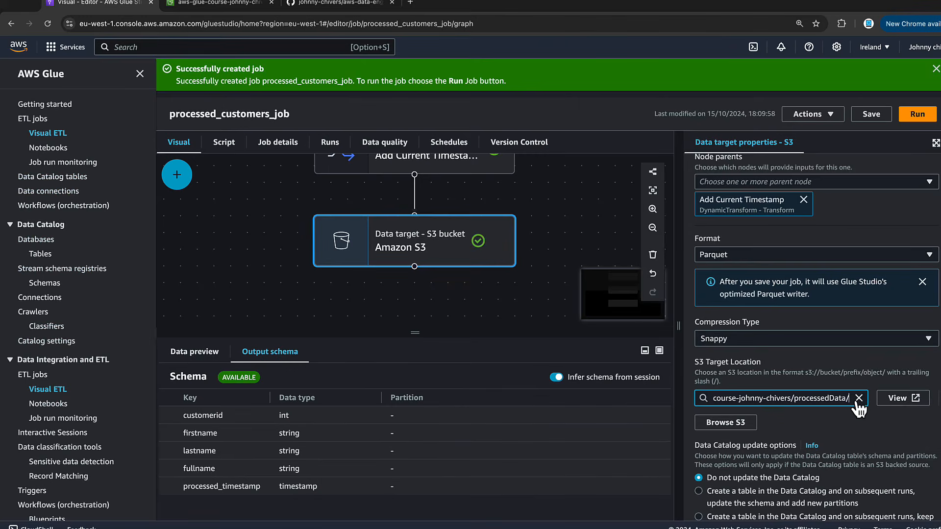
Extend the S3 target location with the subfolder customers_processed/
text(customers)
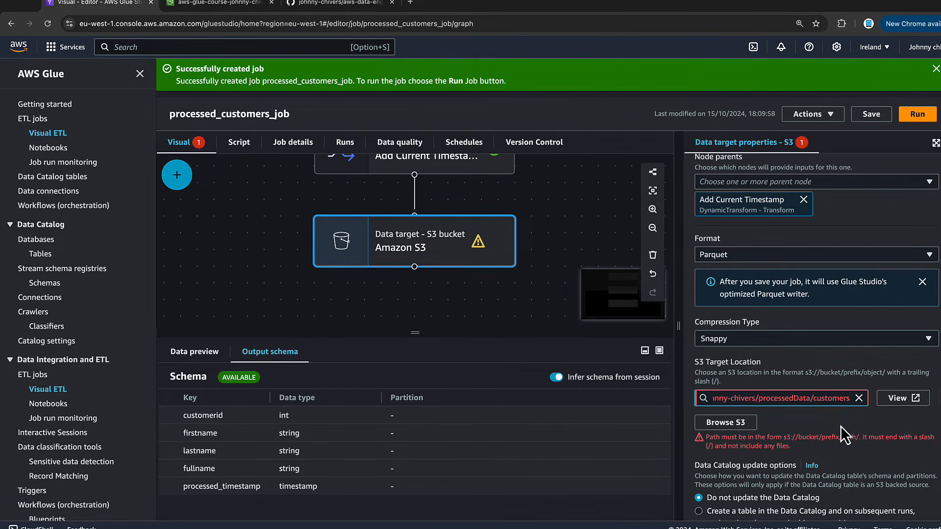
text(_processed/)
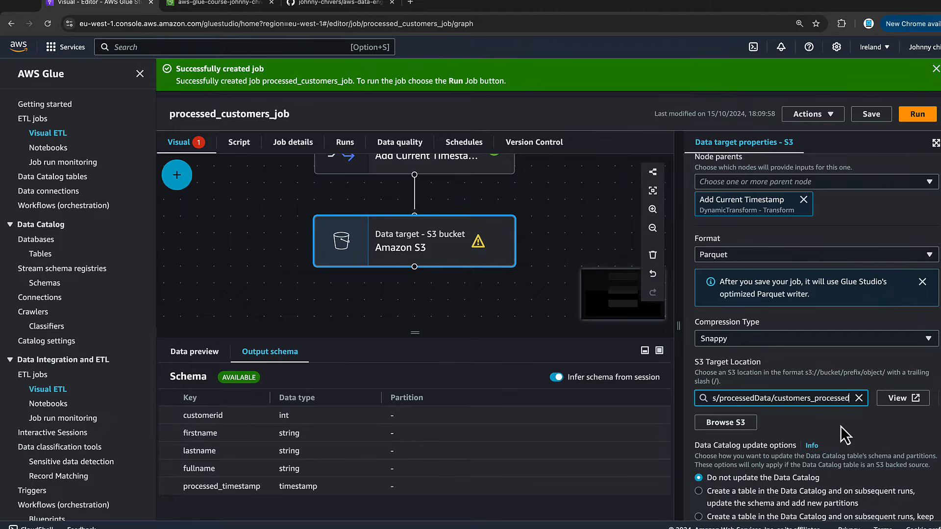
click(826, 428)
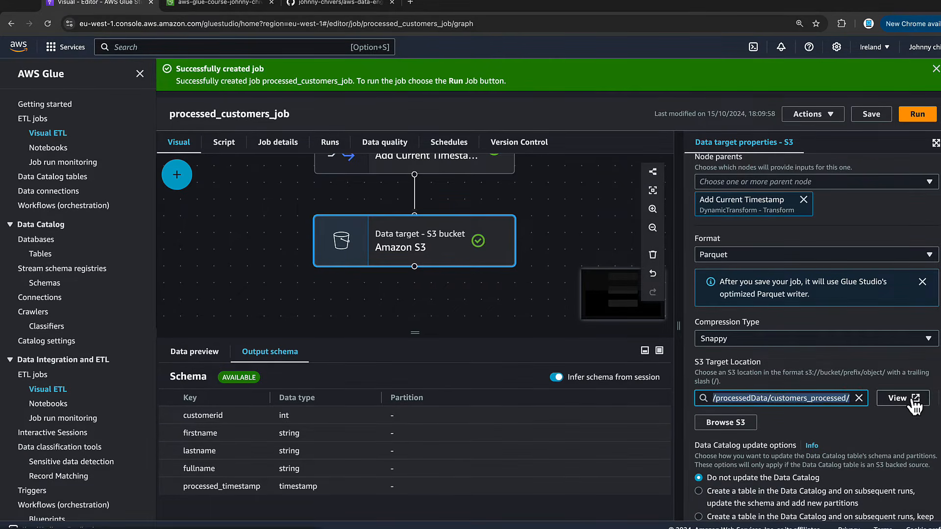
Have the S3 target create a Data Catalog table in processed_data, updating the schema and adding new partitions on subsequent runs
scroll(869, 431, down, 2)
scroll(869, 431, down, 3)
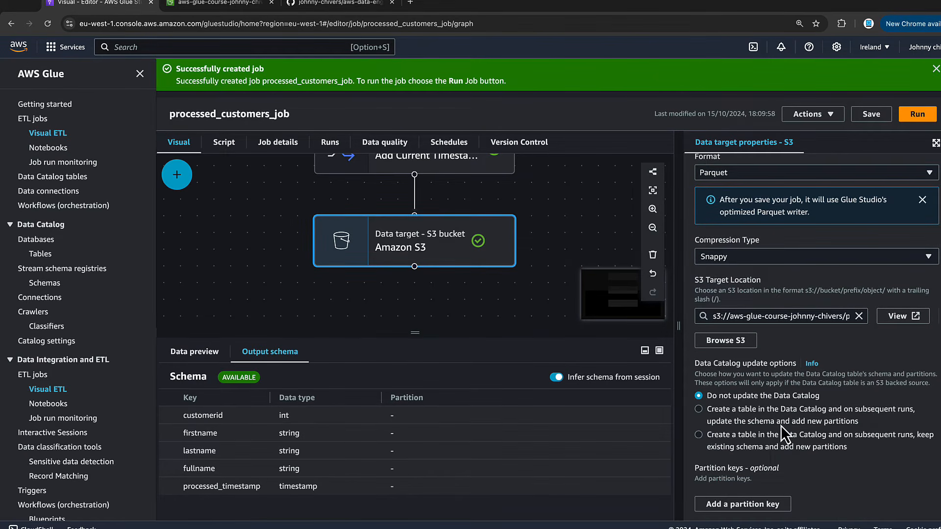
click(765, 420)
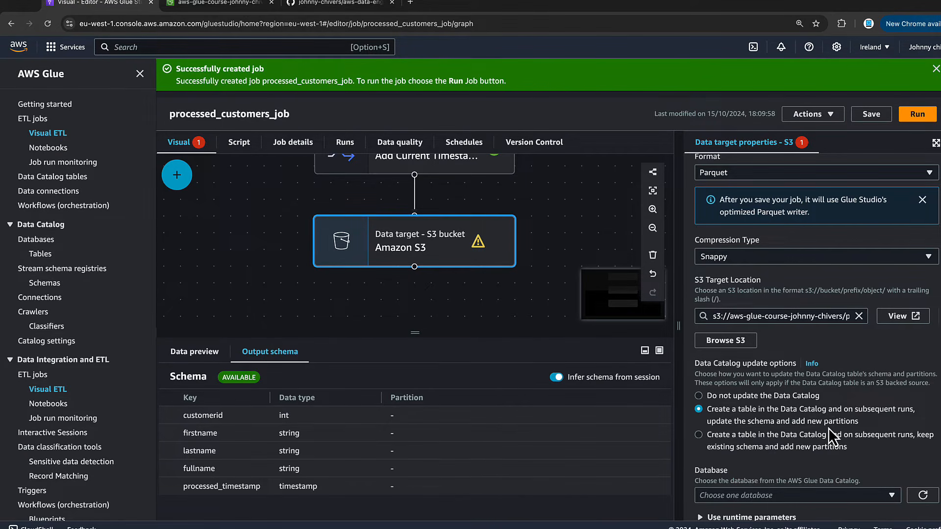
scroll(829, 427, down, 3)
click(836, 440)
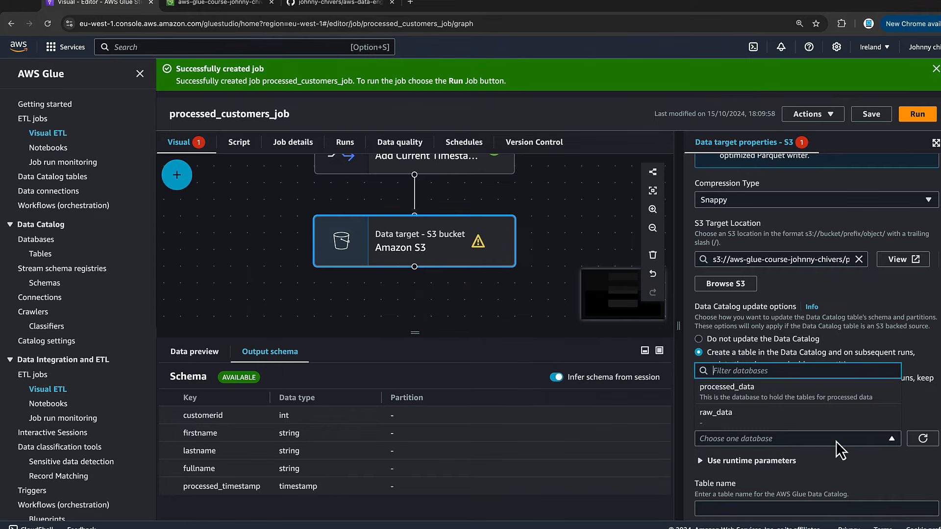
click(801, 392)
scroll(814, 386, up, 3)
scroll(813, 386, up, 4)
scroll(813, 386, down, 6)
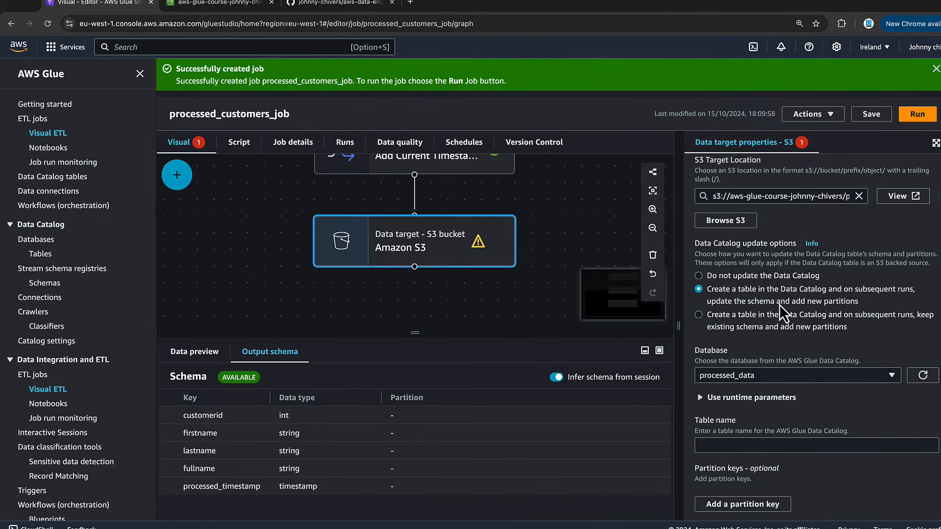
Name the S3 target's catalog table customer_processed and partition it by processed_timestamp
click(774, 444)
text(customer)
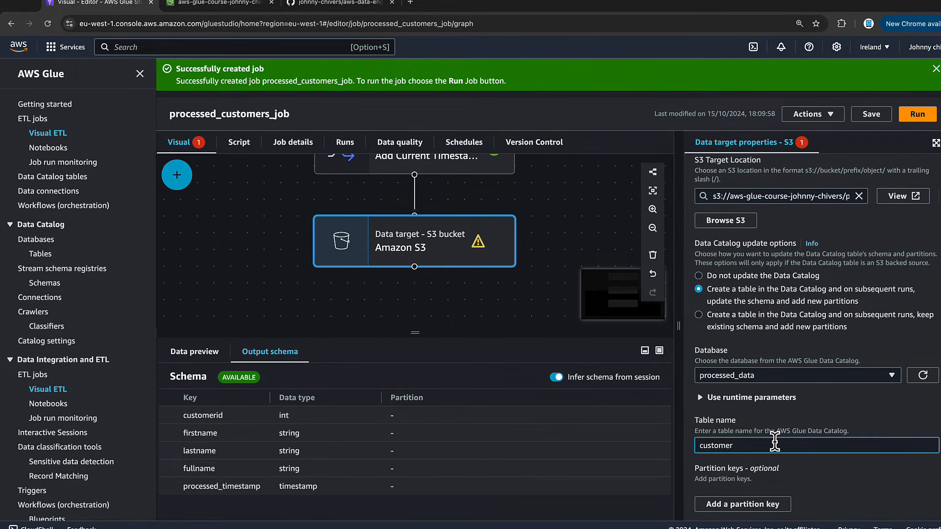
text(_processed)
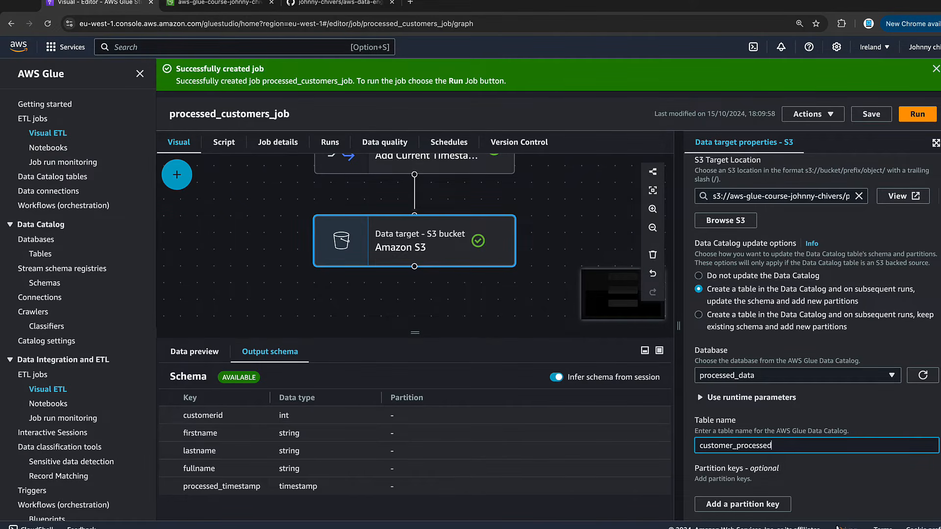
click(771, 506)
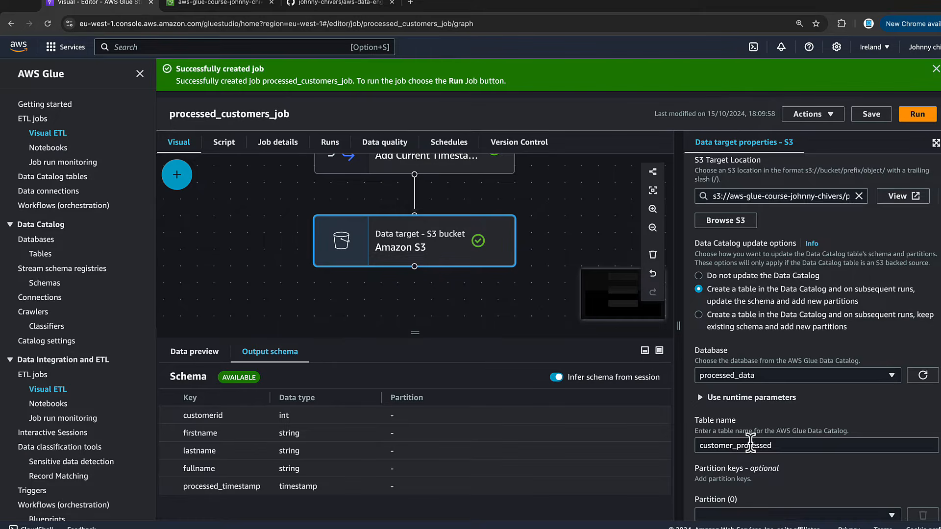
scroll(758, 449, down, 1)
click(777, 475)
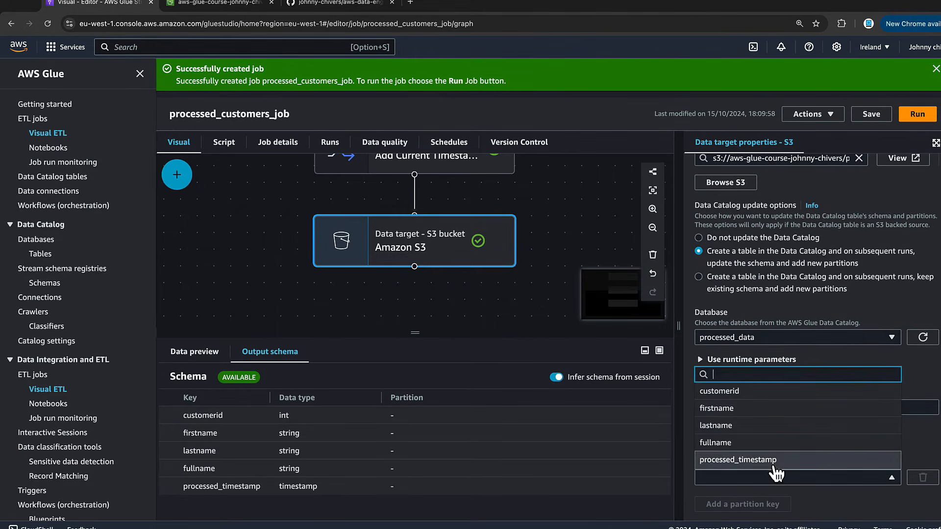
click(773, 463)
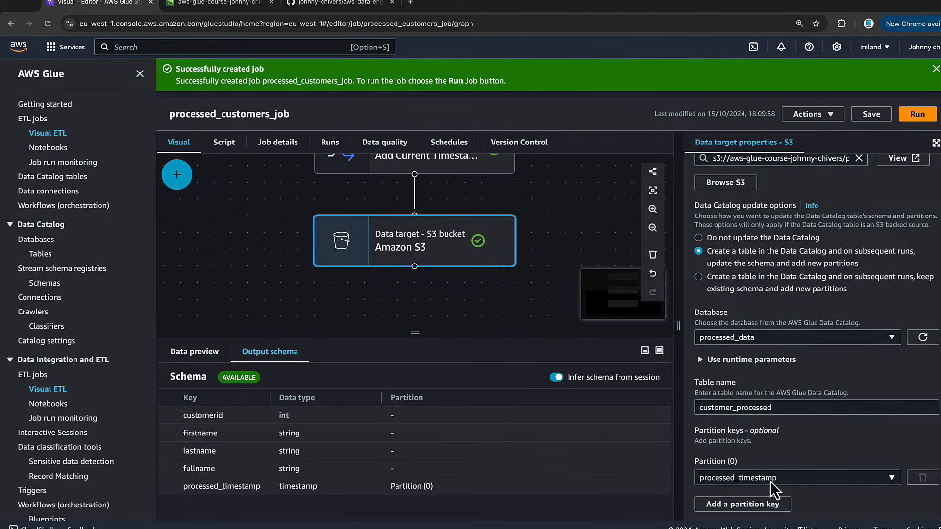
Save the processed_customers_job and start a job run
click(867, 117)
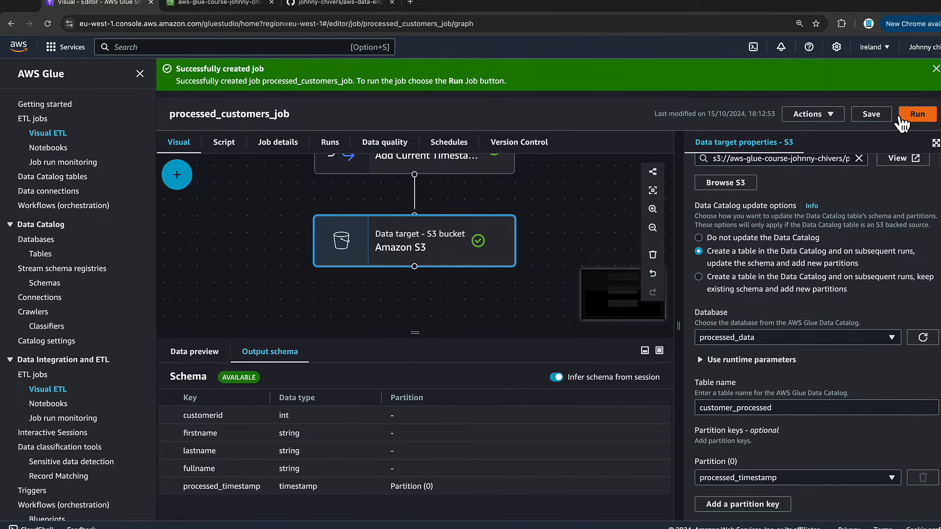
click(859, 116)
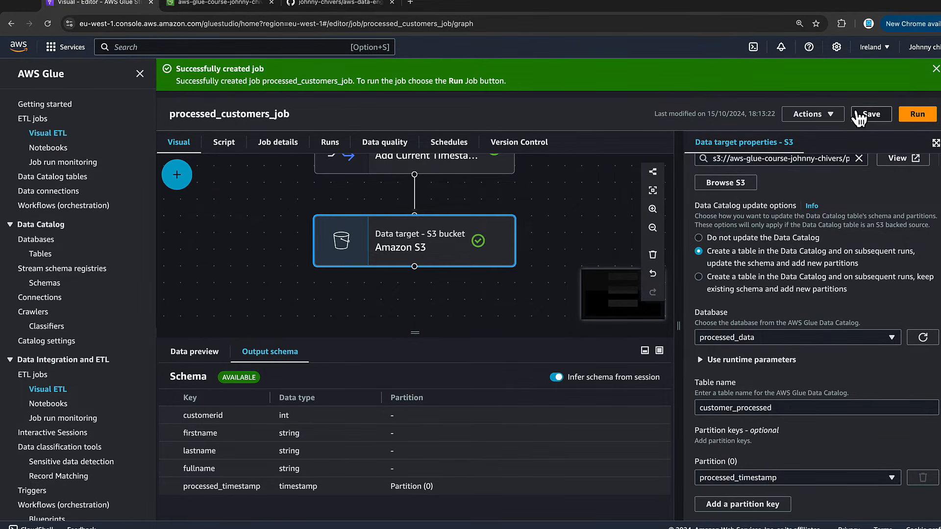
click(329, 145)
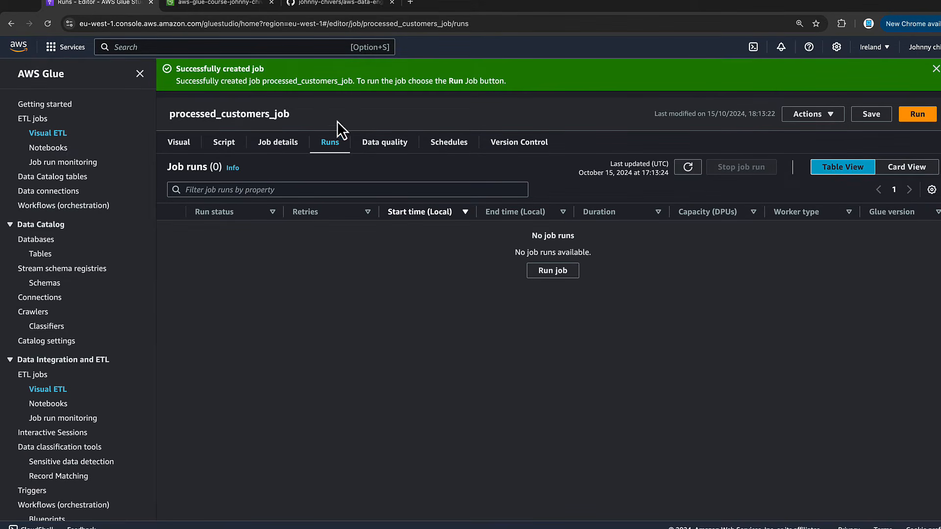
click(552, 272)
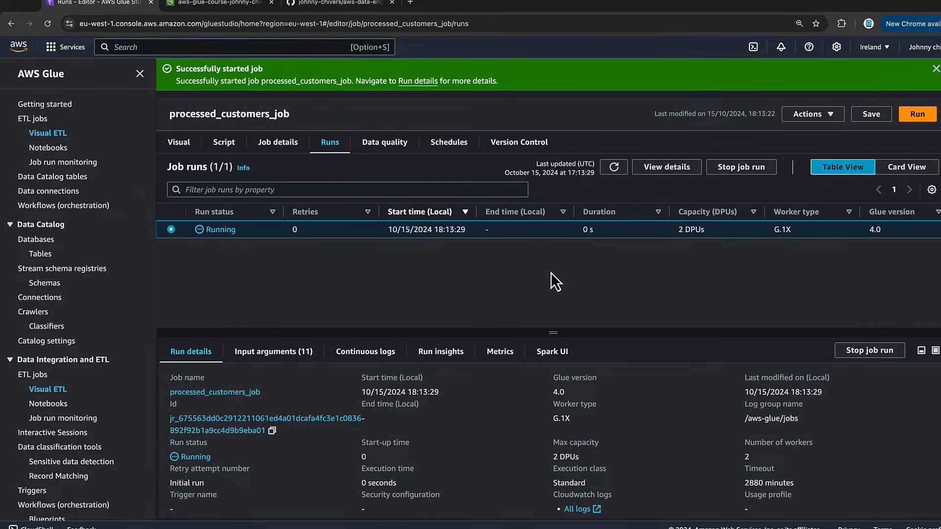
Monitor the job run's status and details, refreshing until it finishes
click(617, 170)
click(617, 171)
click(617, 170)
scroll(352, 443, down, 2)
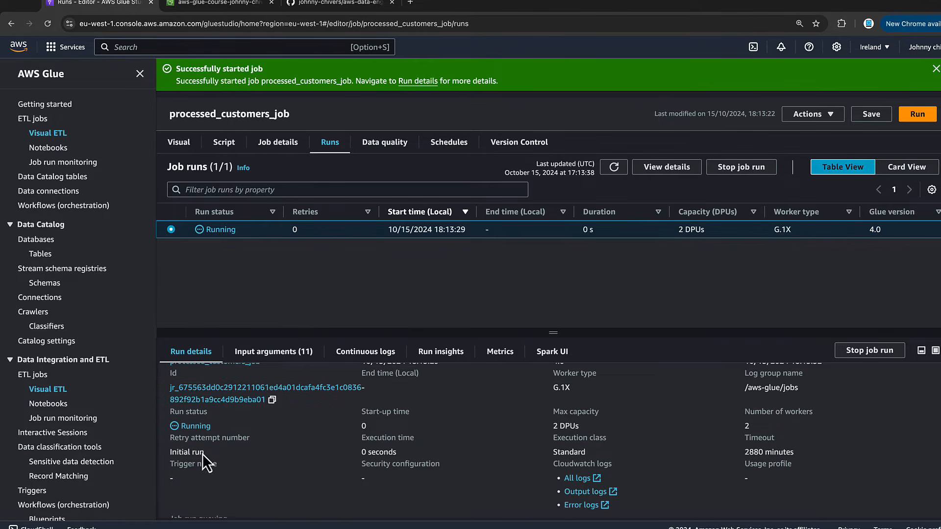
scroll(434, 468, up, 2)
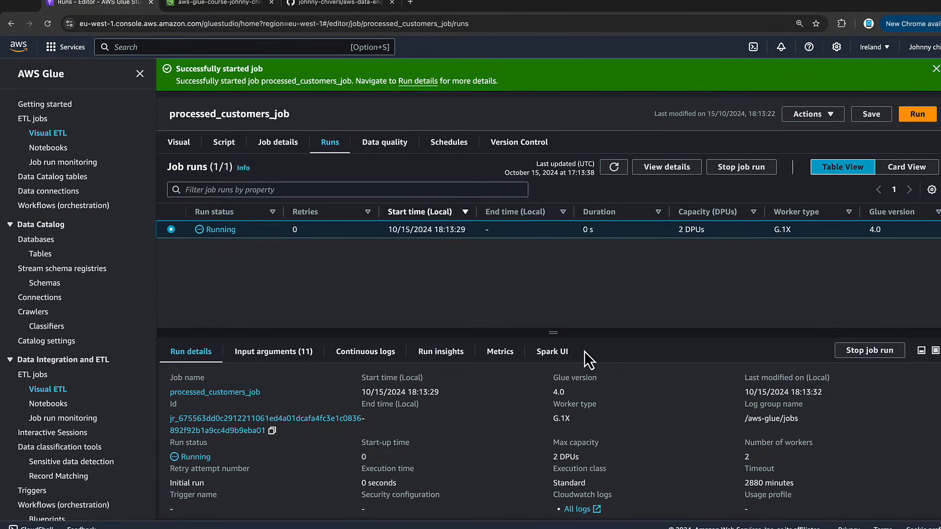
scroll(680, 420, down, 2)
scroll(678, 416, up, 2)
click(613, 168)
click(612, 169)
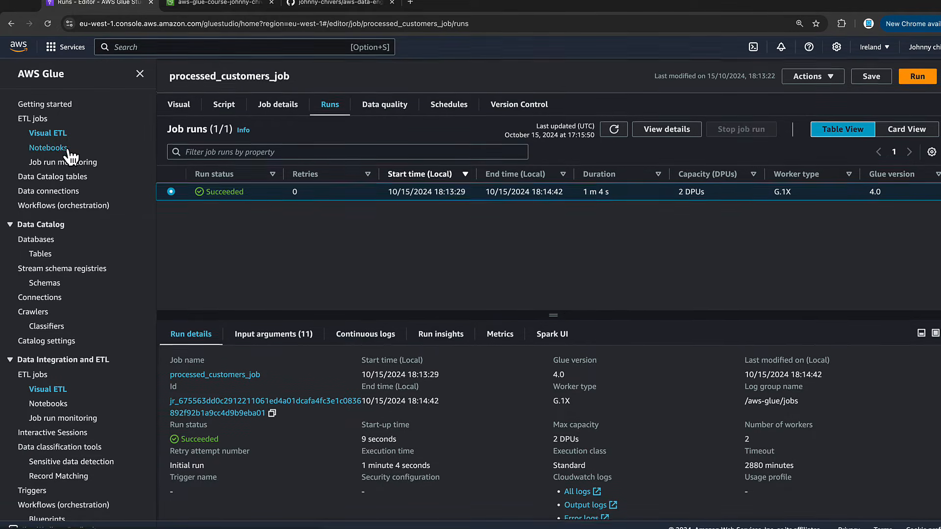
Open the customer_processed table of the processed_data database in the Data Catalog and examine its schema
click(40, 241)
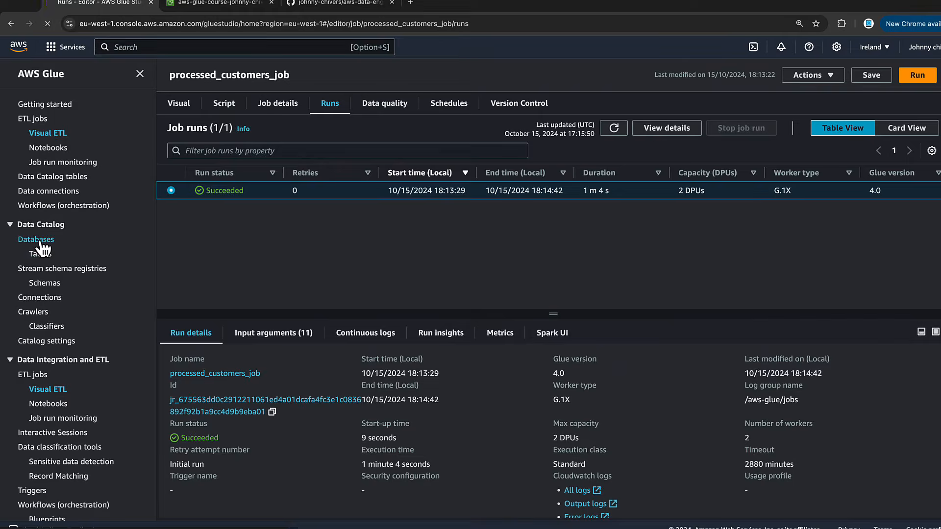
click(249, 174)
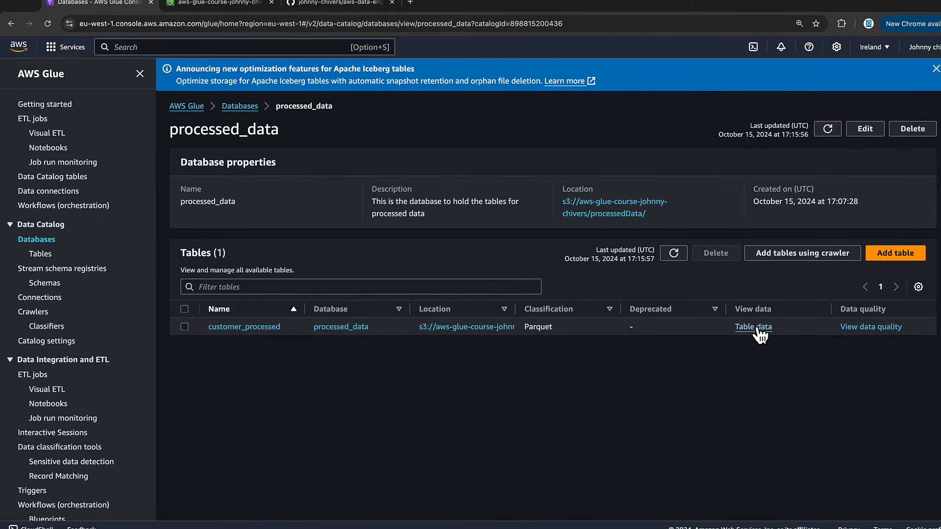
click(256, 328)
scroll(265, 343, down, 2)
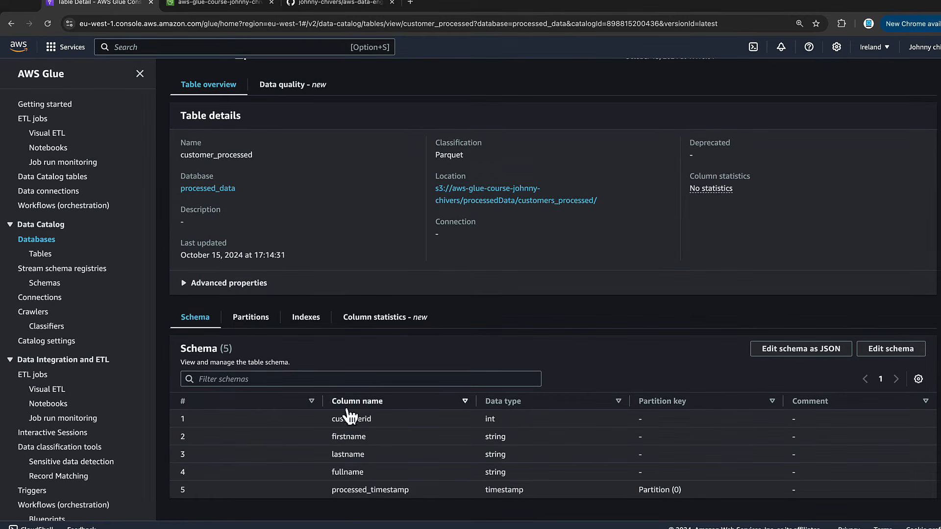
scroll(346, 426, up, 1)
scroll(281, 376, down, 1)
Inspect the customer_processed table's partitions and look inside the partition folder at its S3 location
click(252, 319)
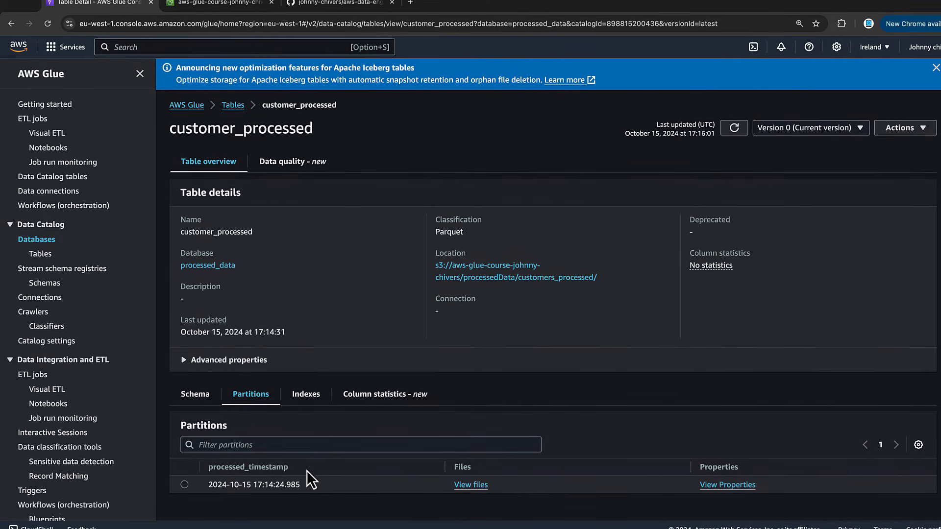
drag(209, 487, 389, 485)
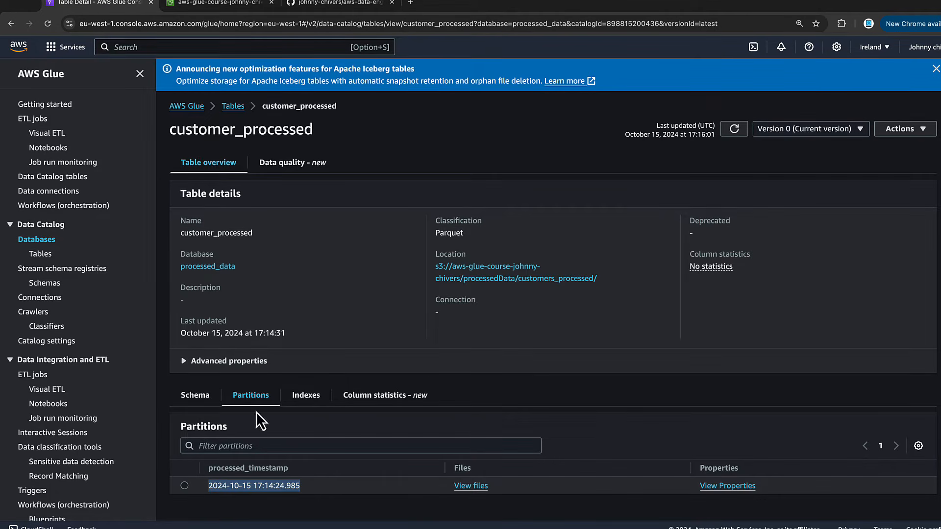
click(201, 406)
scroll(421, 411, down, 2)
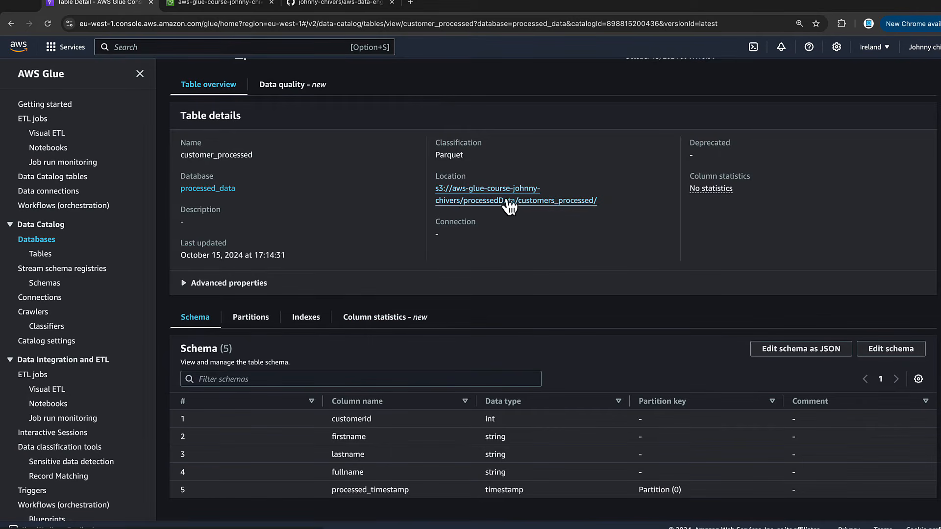
click(490, 201)
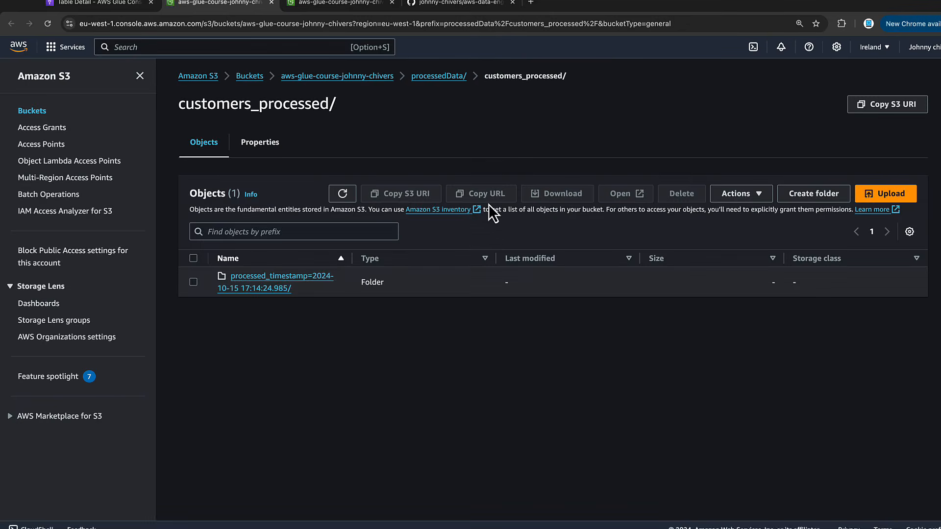
click(257, 279)
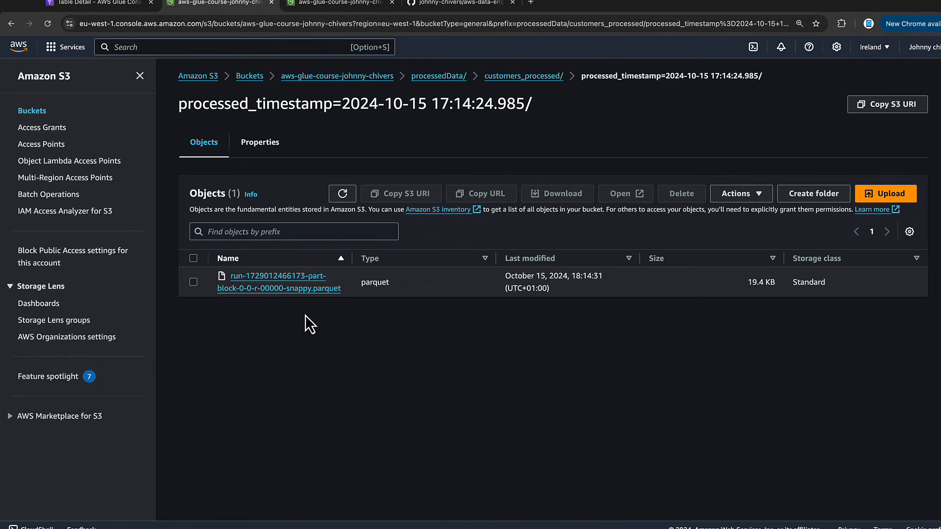
Find the Athena service and open its query editor in a new browser tab
click(253, 42)
text(athena)
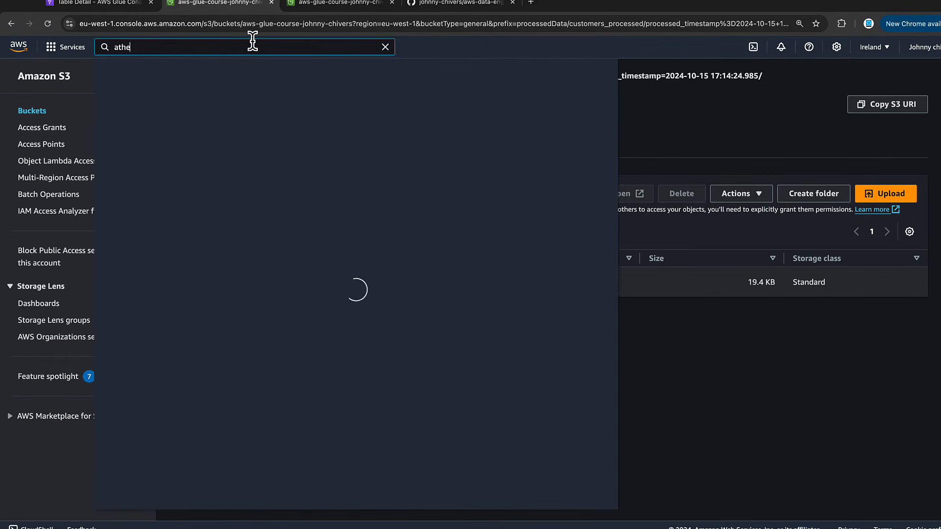
right_click(281, 130)
click(301, 133)
click(317, 8)
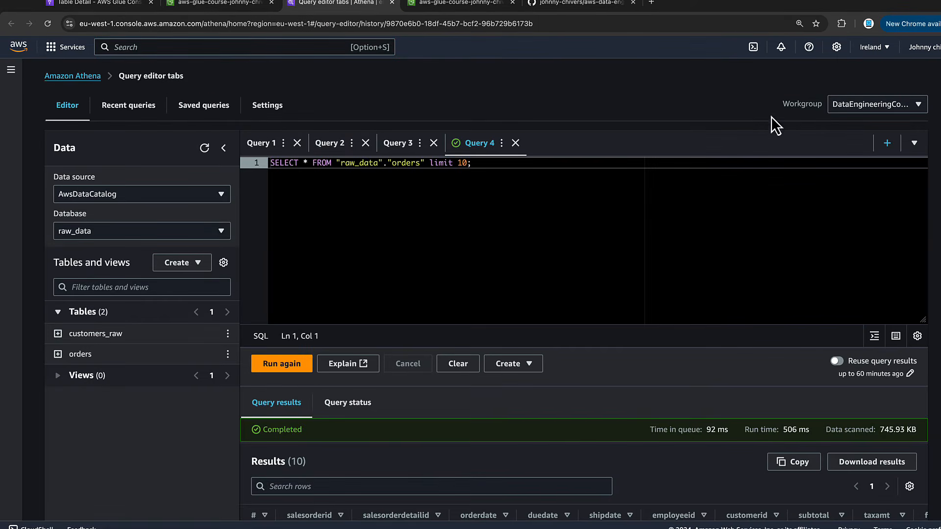
Switch the Athena workgroup to AWSGlueCourseAthenaWorkgroup and dismiss the notification
click(891, 104)
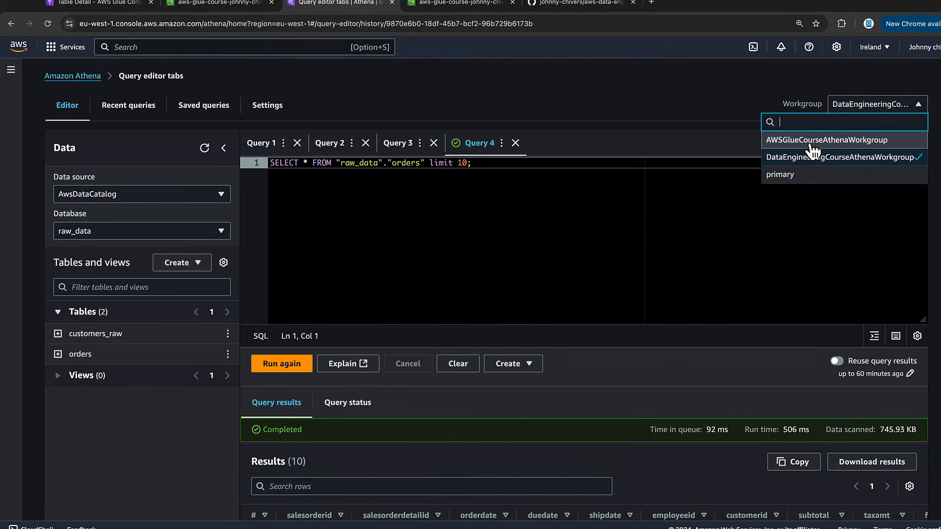
click(832, 142)
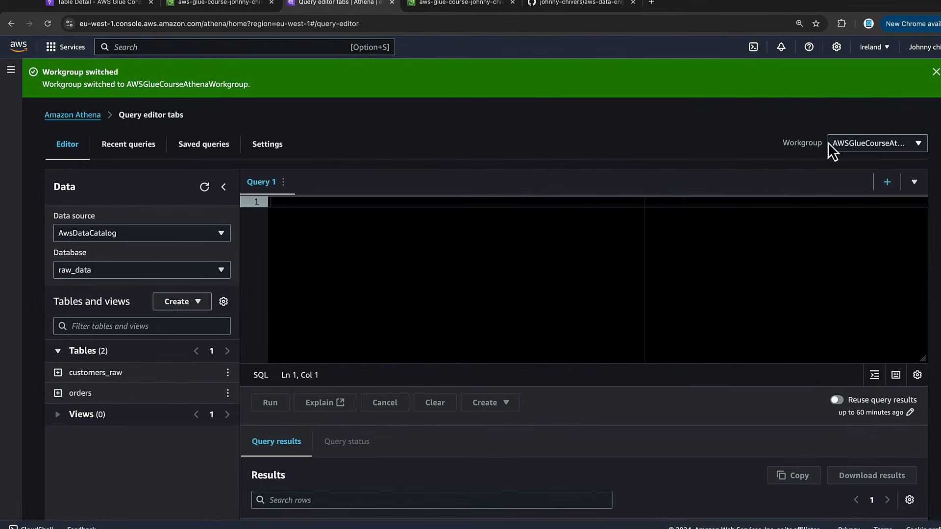
click(935, 71)
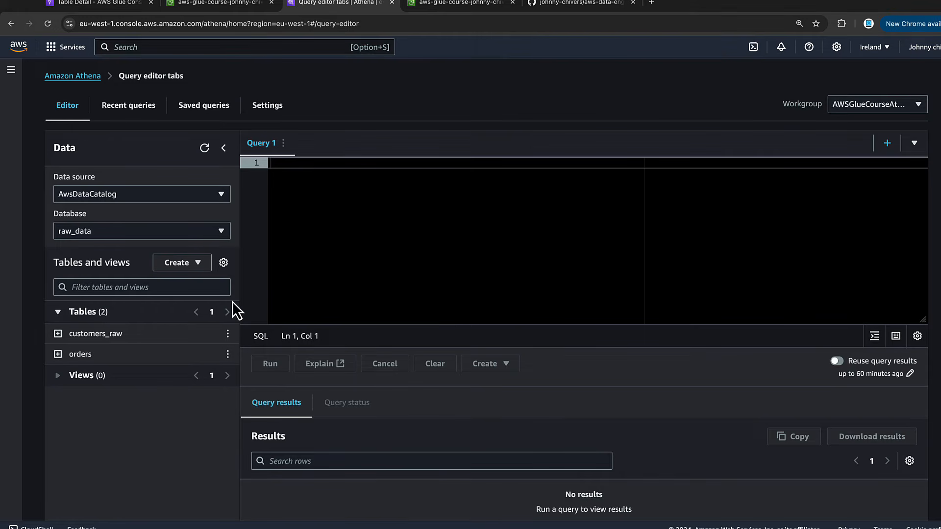
Select the processed_data database and expand the customer_processed table's columns
click(143, 236)
click(123, 268)
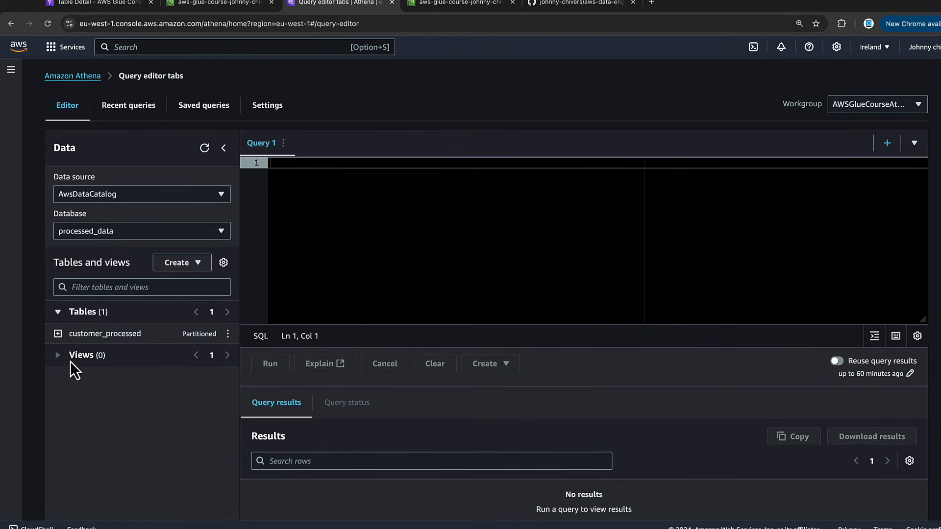
click(57, 334)
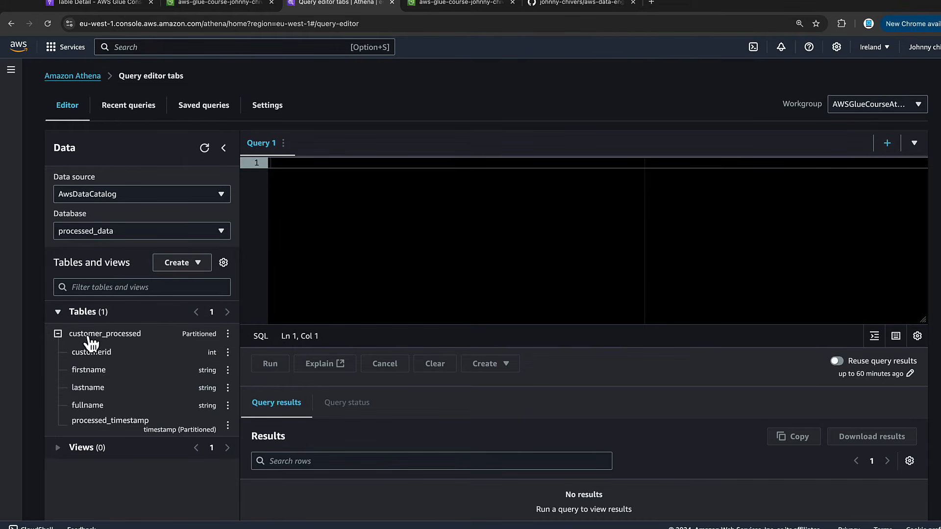
Preview the customer_processed table with a 10-row query and review the returned rows, including processed_timestamp
click(228, 334)
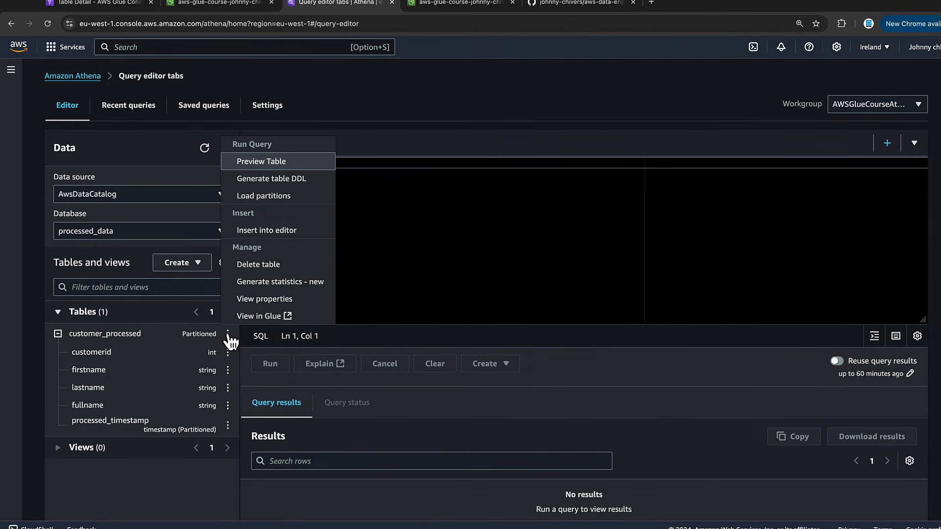
click(289, 164)
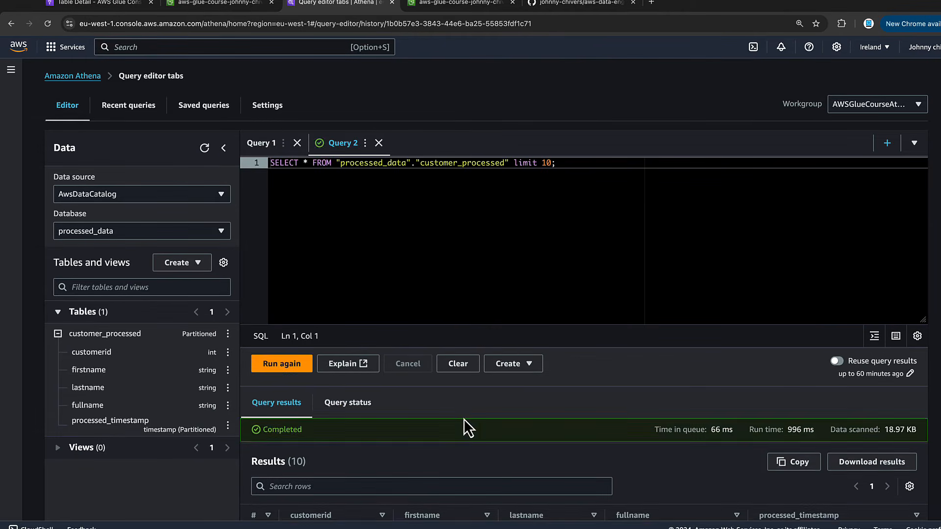
scroll(464, 419, down, 5)
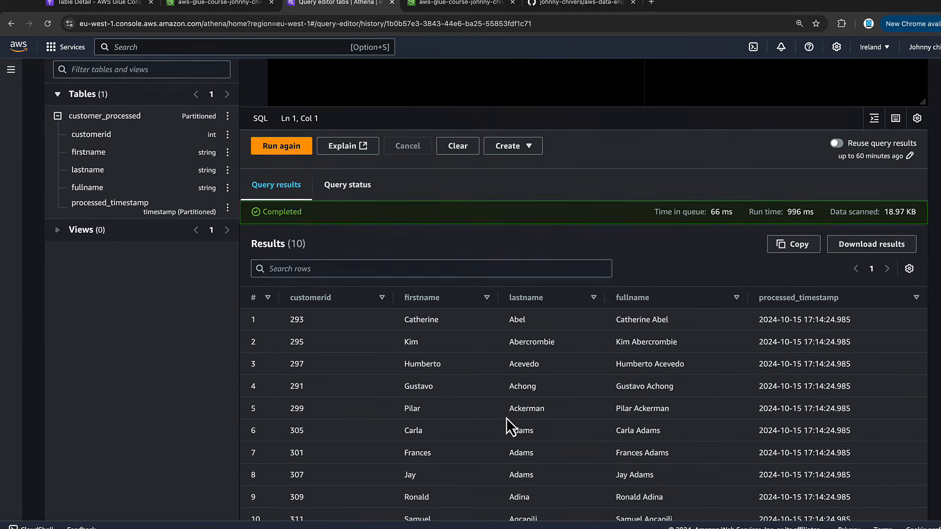
scroll(760, 313, up, 1)
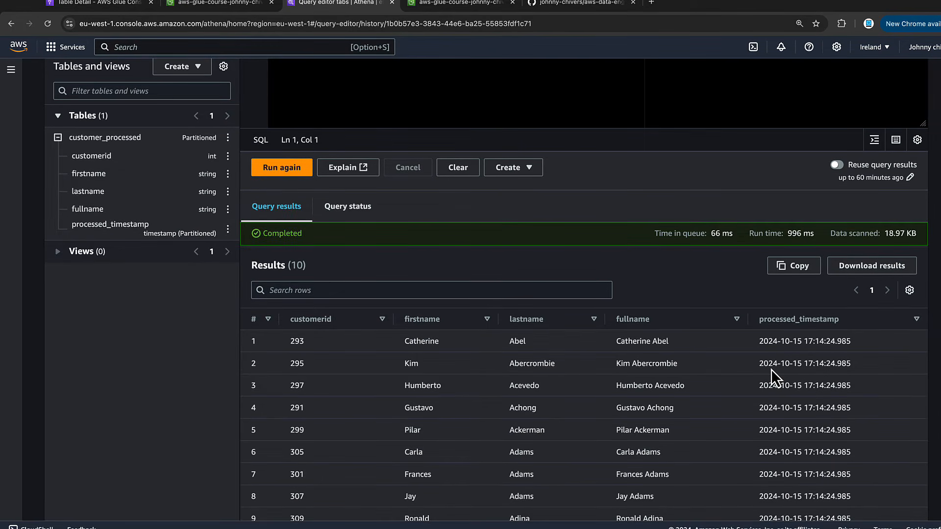
scroll(771, 369, up, 5)
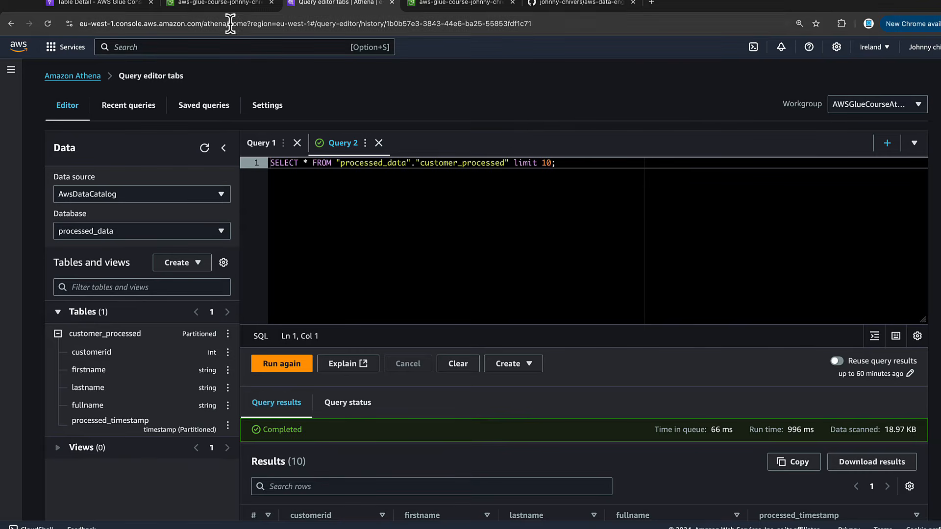
Return to AWS Glue and create a new blank visual ETL job
click(127, 4)
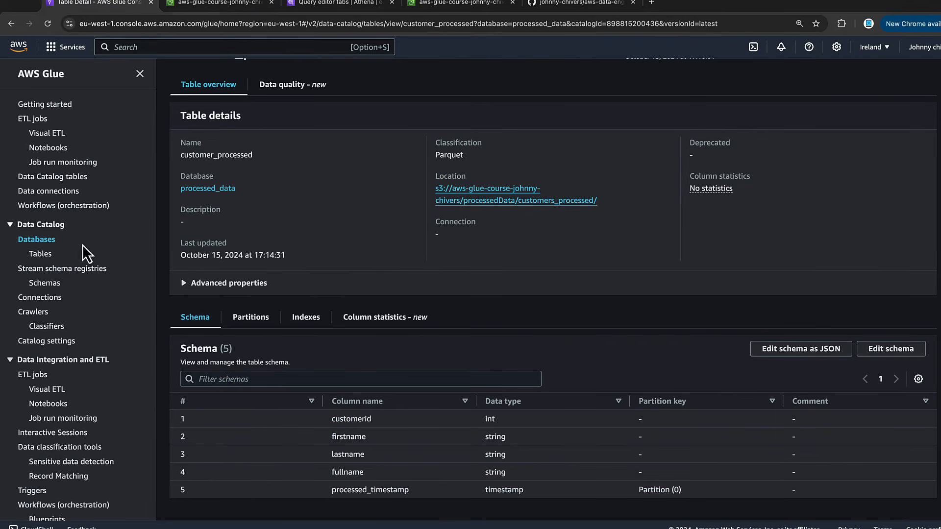
click(38, 375)
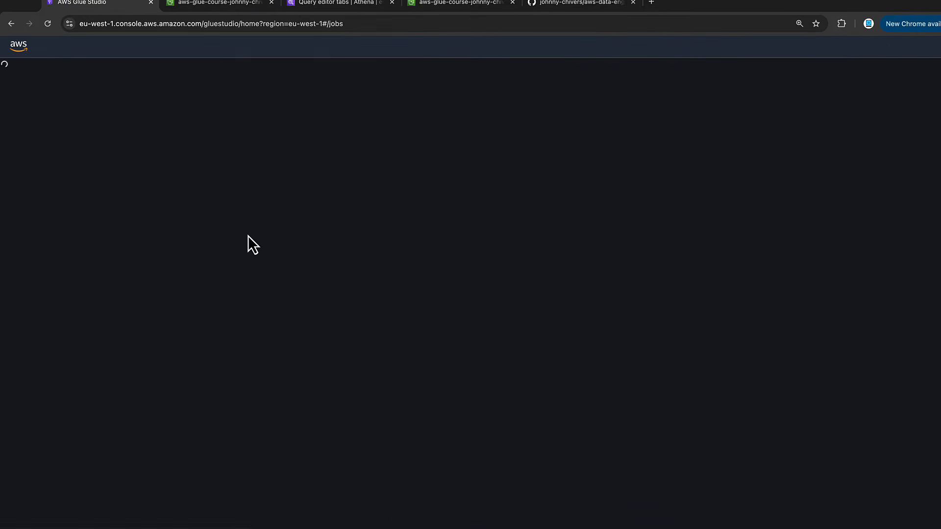
click(258, 177)
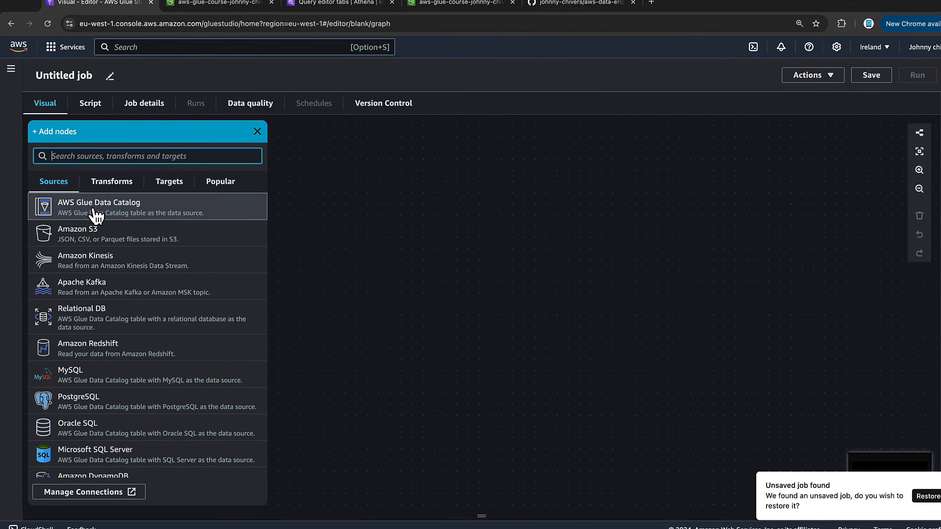
Add an AWS Glue Data Catalog source node reading the orders table from the raw_data database
click(211, 203)
click(517, 316)
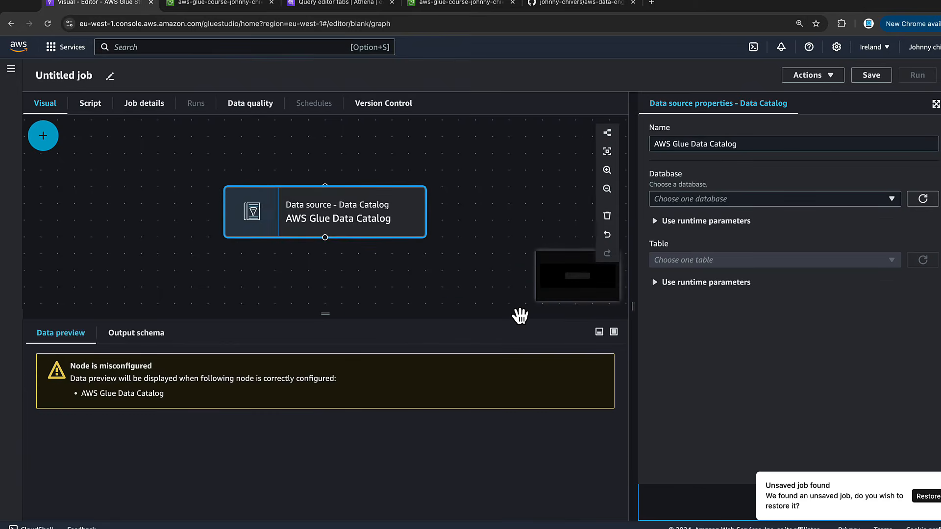
click(774, 202)
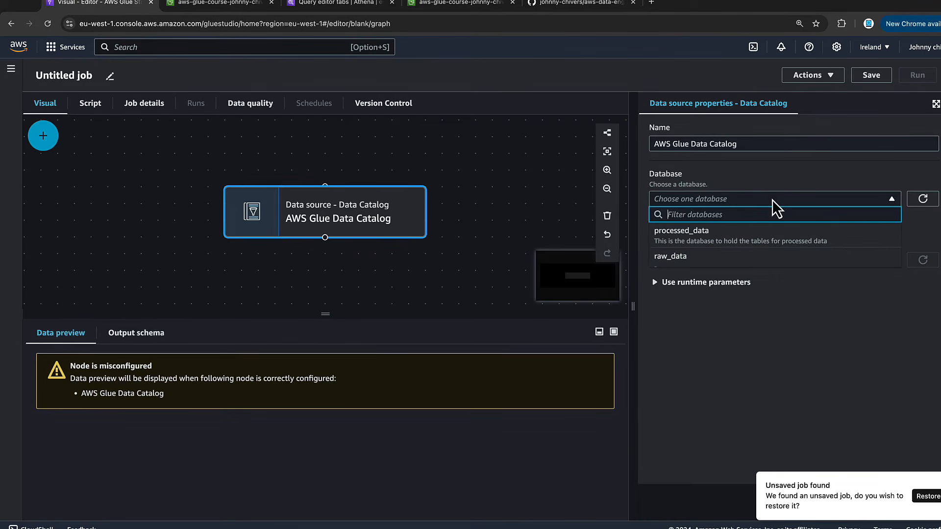
click(731, 271)
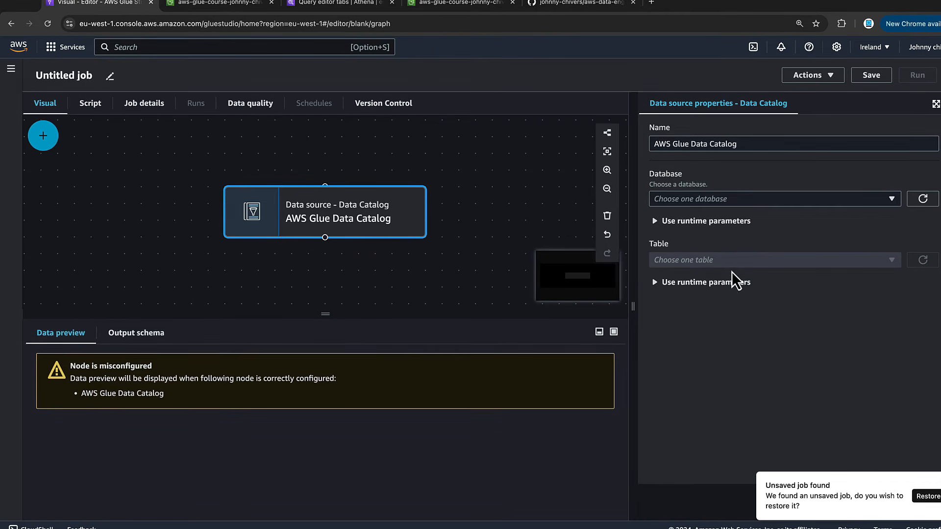
click(707, 201)
click(698, 256)
click(706, 259)
click(713, 242)
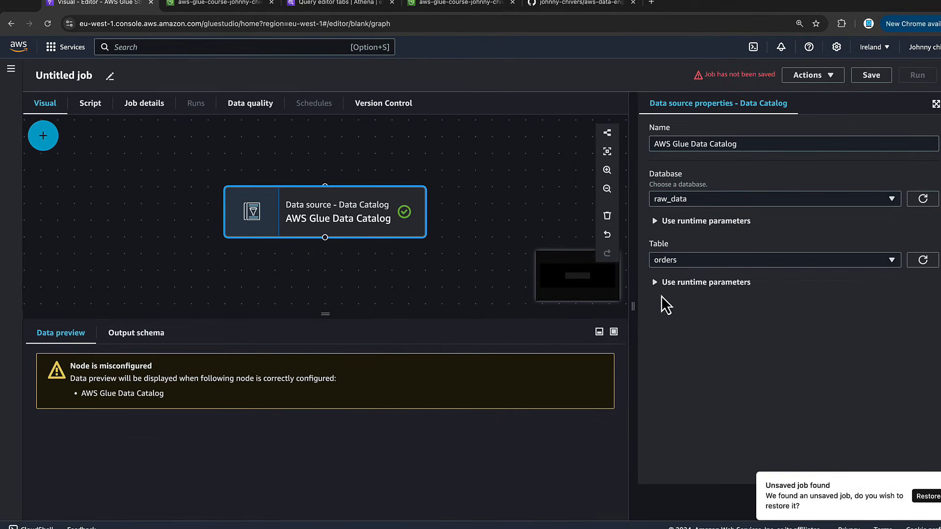
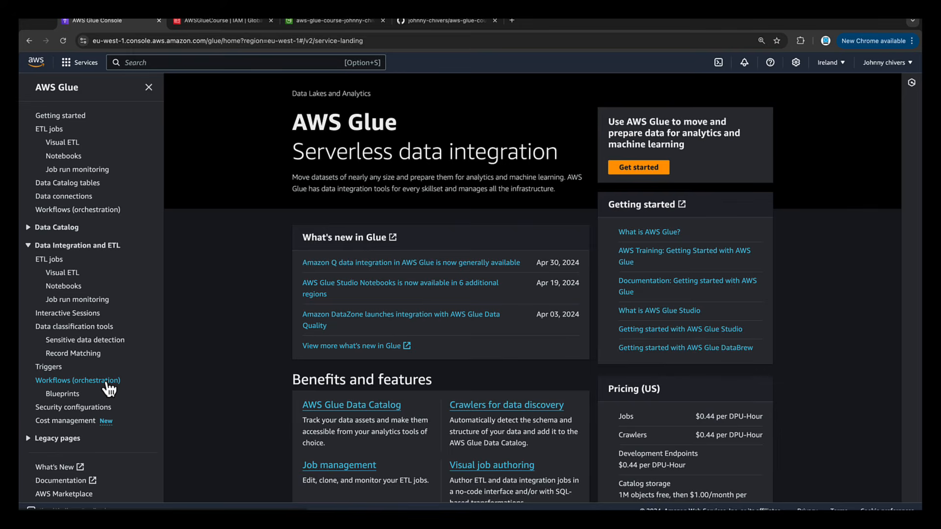
Create a new AWS Glue workflow named test_wf
click(107, 382)
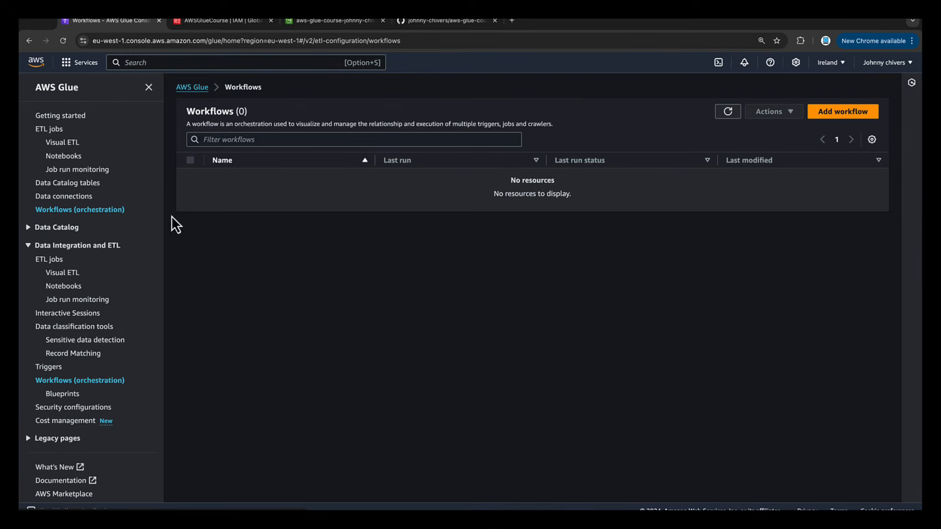
click(829, 118)
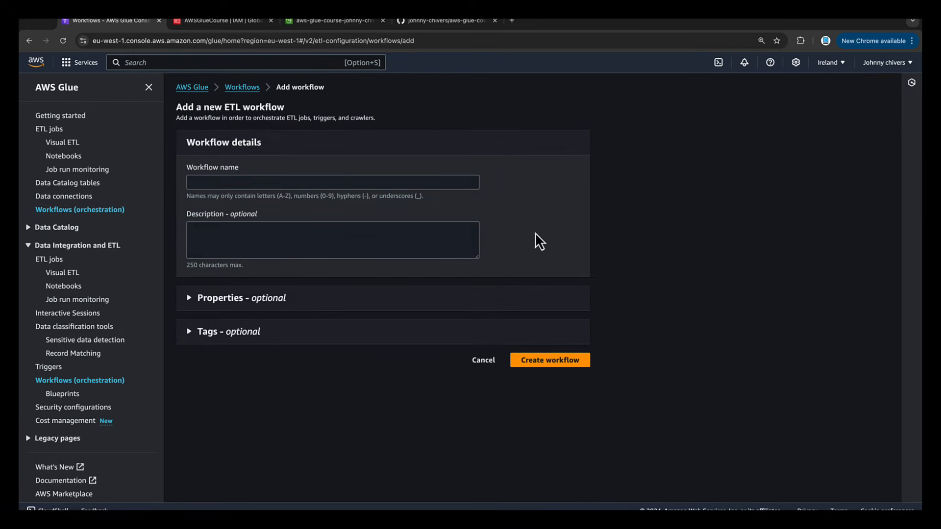
click(347, 180)
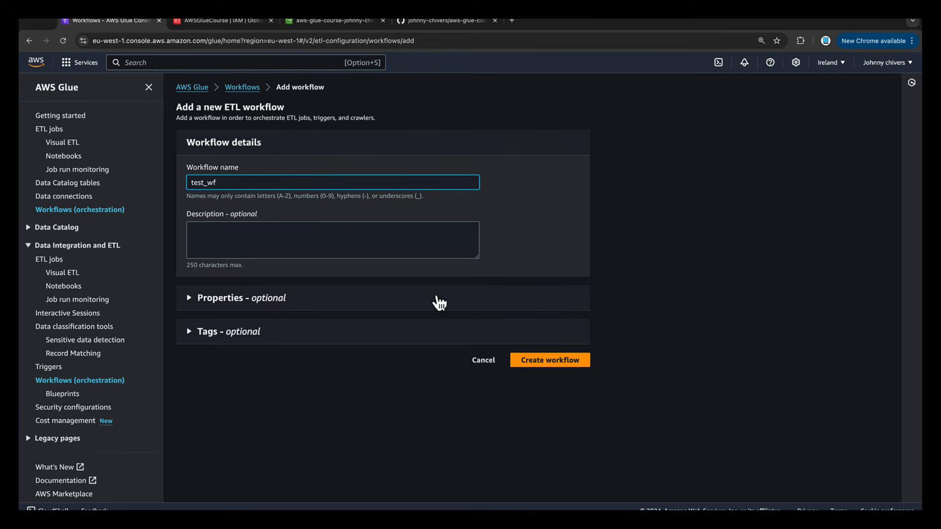
click(536, 361)
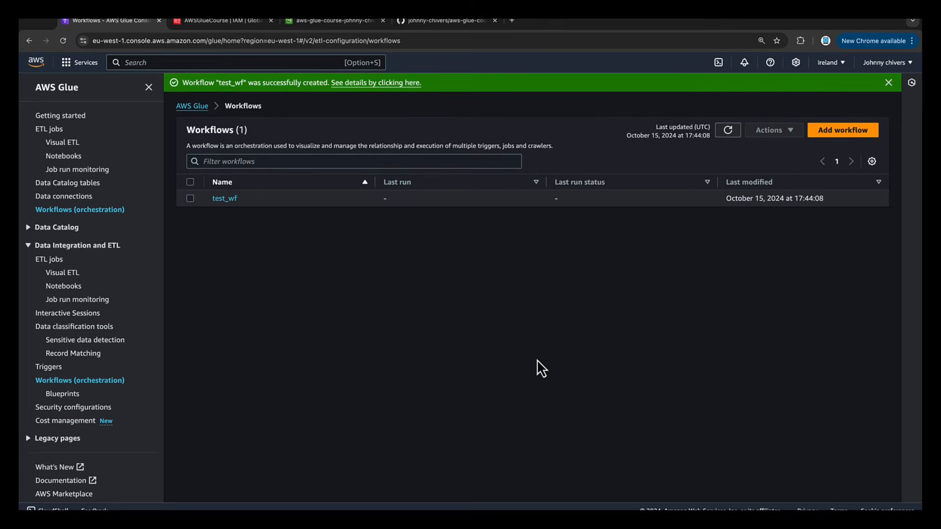
click(230, 197)
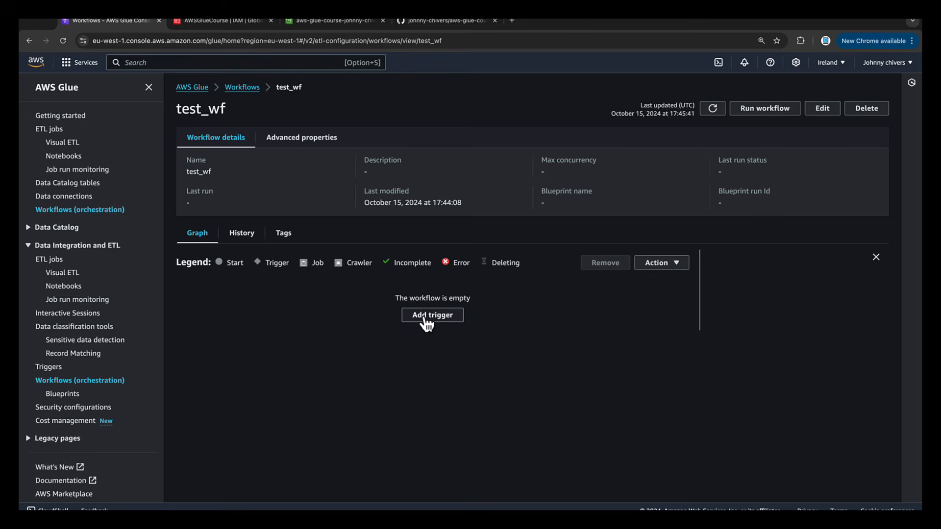
click(423, 317)
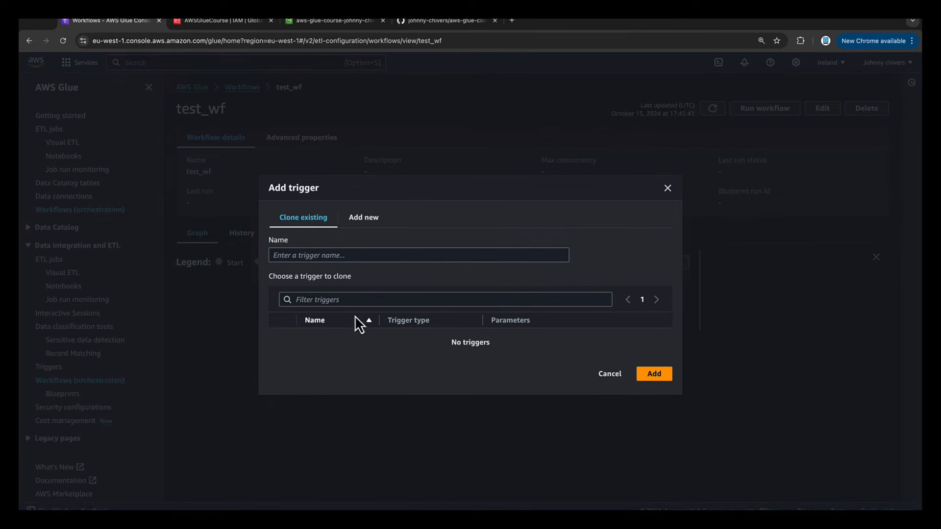
click(668, 188)
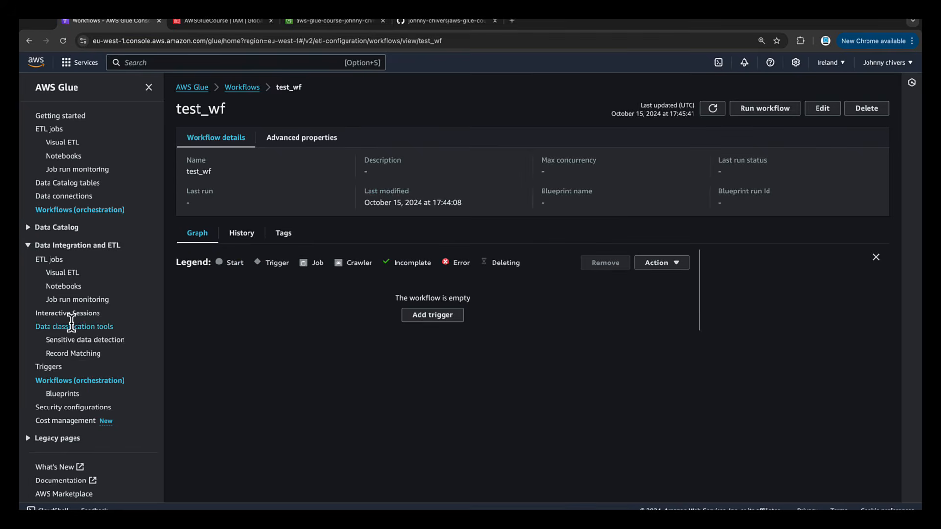
Start a new Glue trigger named crwaler-glue-tutorial, keeping the On demand trigger type
click(52, 369)
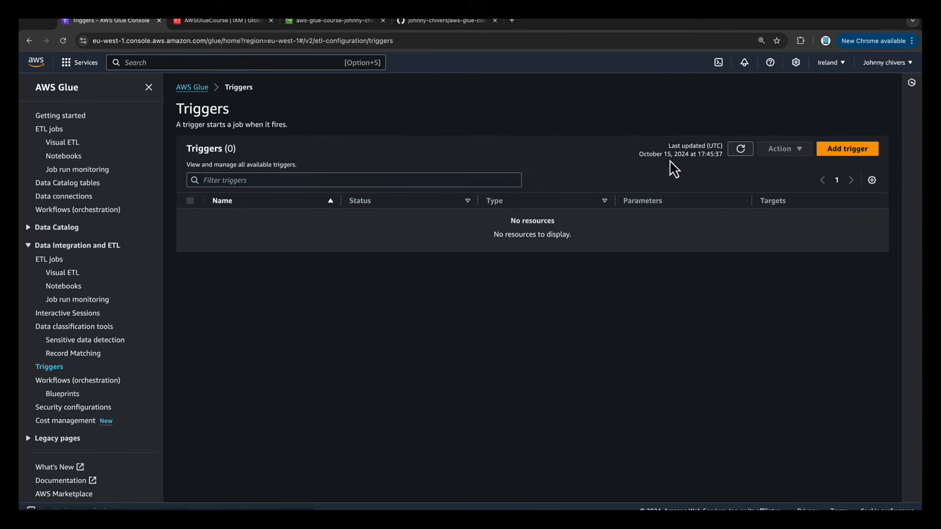
click(860, 149)
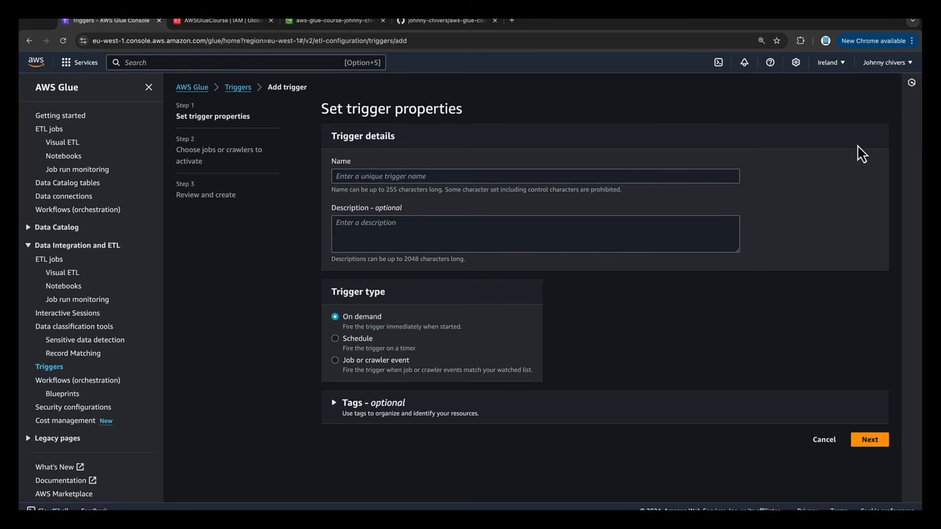
click(402, 178)
text(c)
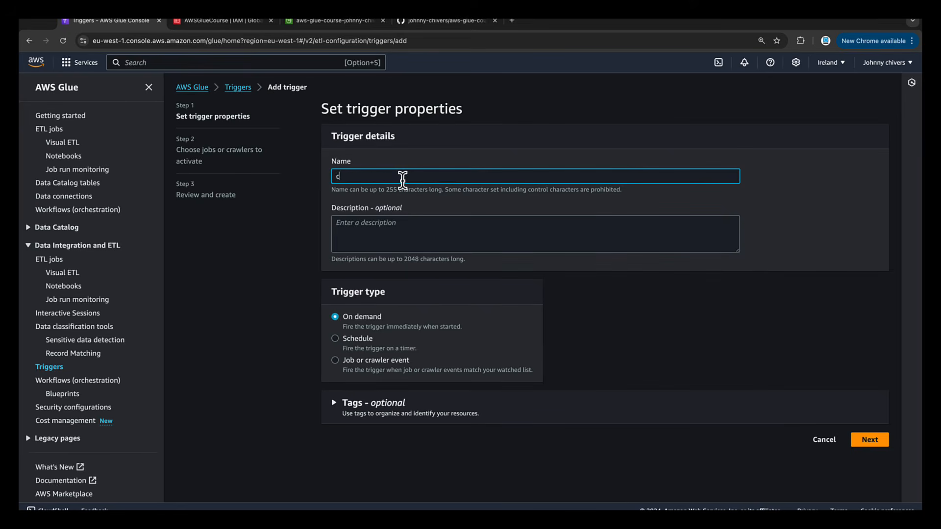
text(rwaler-glue-tutorial)
click(590, 271)
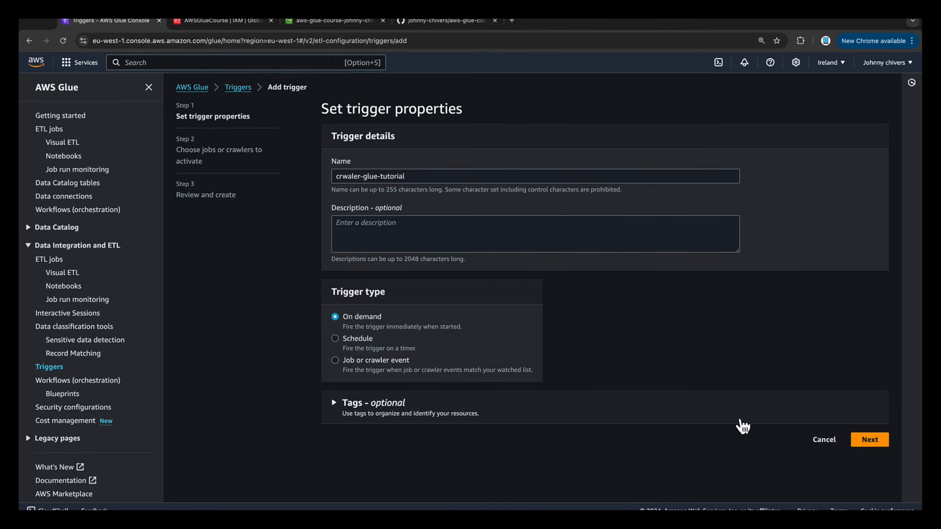
click(869, 440)
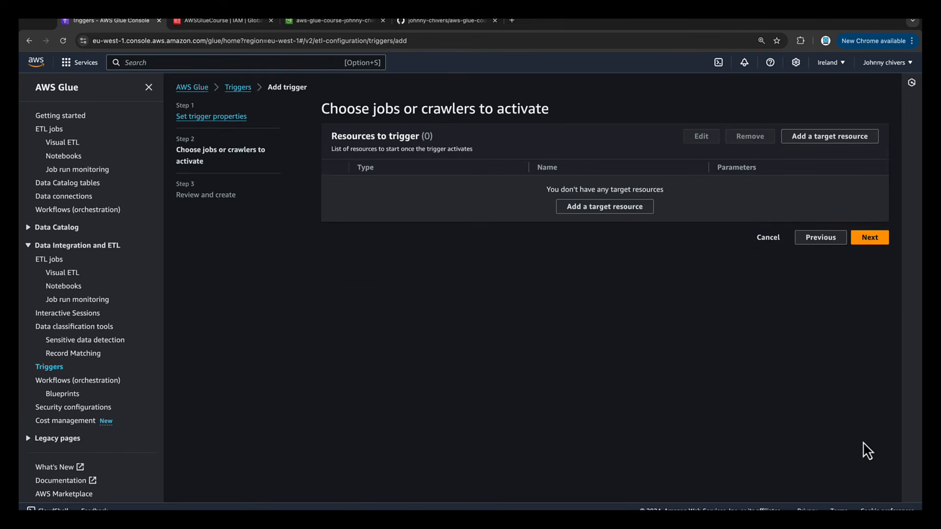
Add the aws-glue-tutorial crawler as the trigger's target resource and create the trigger
click(626, 210)
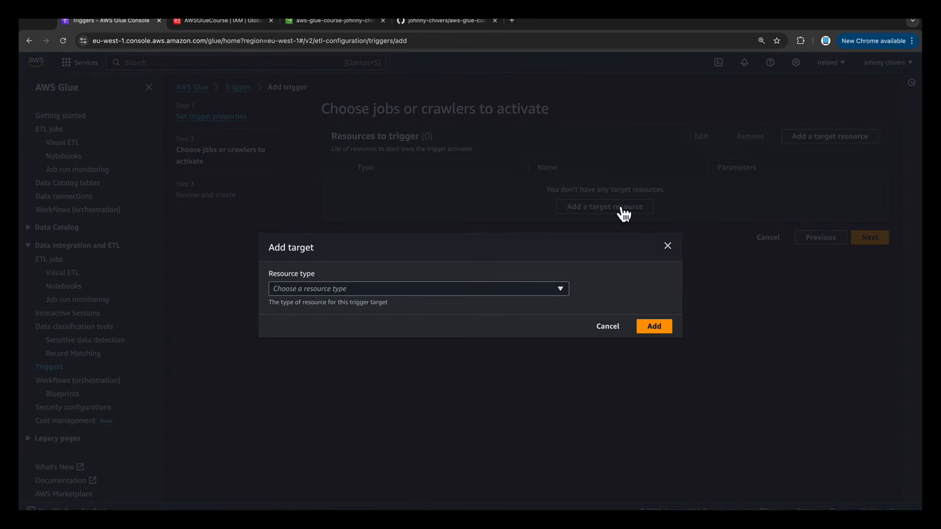
click(415, 294)
click(380, 333)
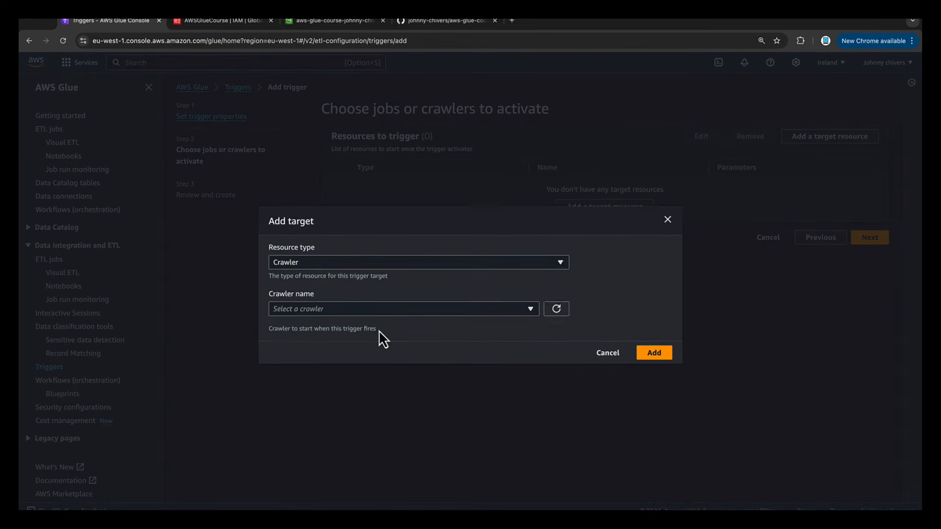
click(373, 311)
click(343, 341)
click(655, 353)
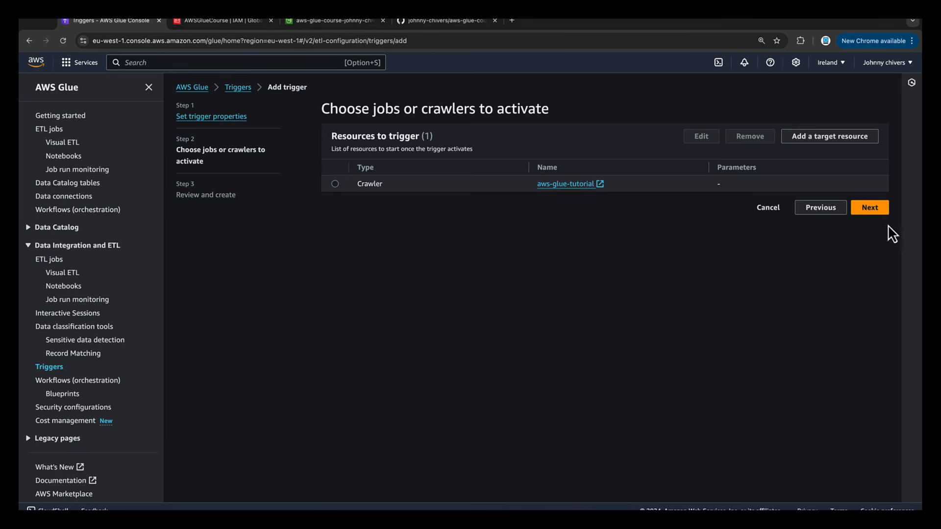
click(884, 236)
click(871, 319)
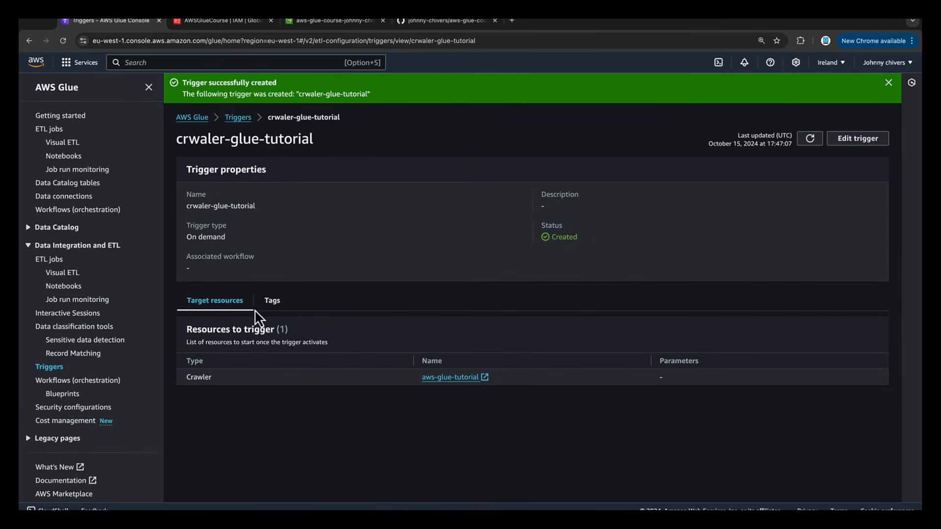
Add a clone of the crwaler-glue-tutorial trigger to the test_wf workflow
click(68, 383)
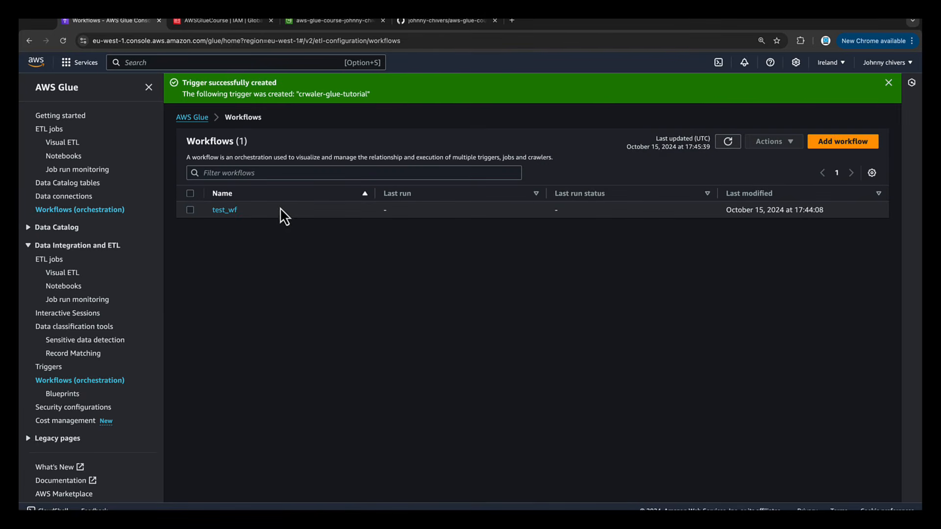
click(227, 211)
click(539, 349)
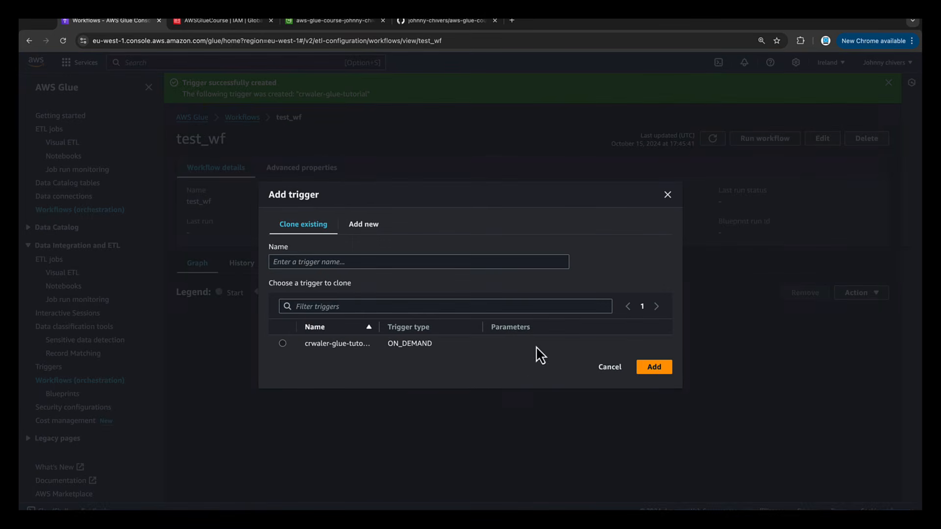
click(283, 343)
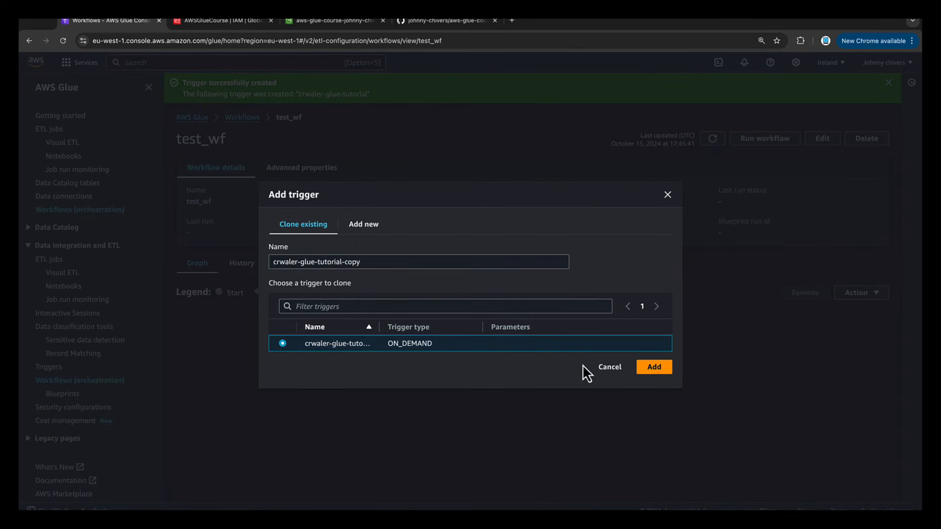
click(655, 368)
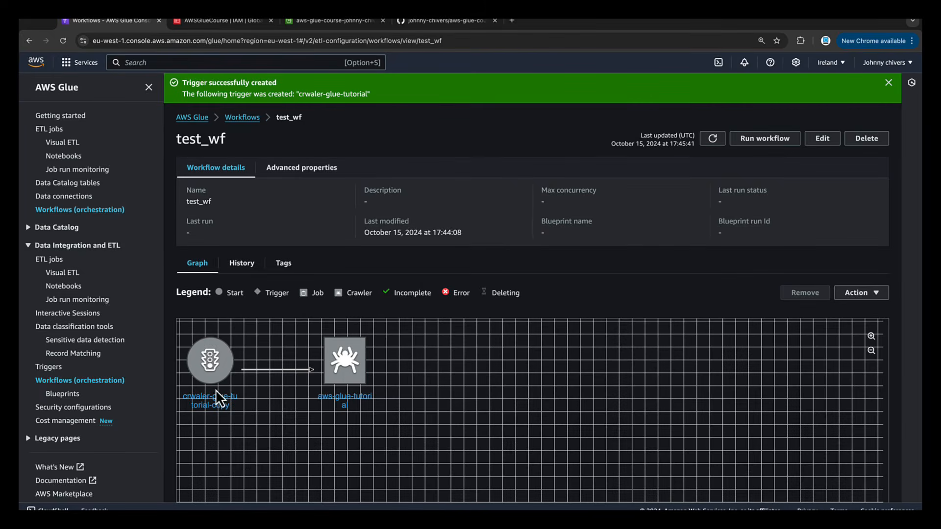
Review the test_wf workflow graph and run the workflow
scroll(364, 329, down, 3)
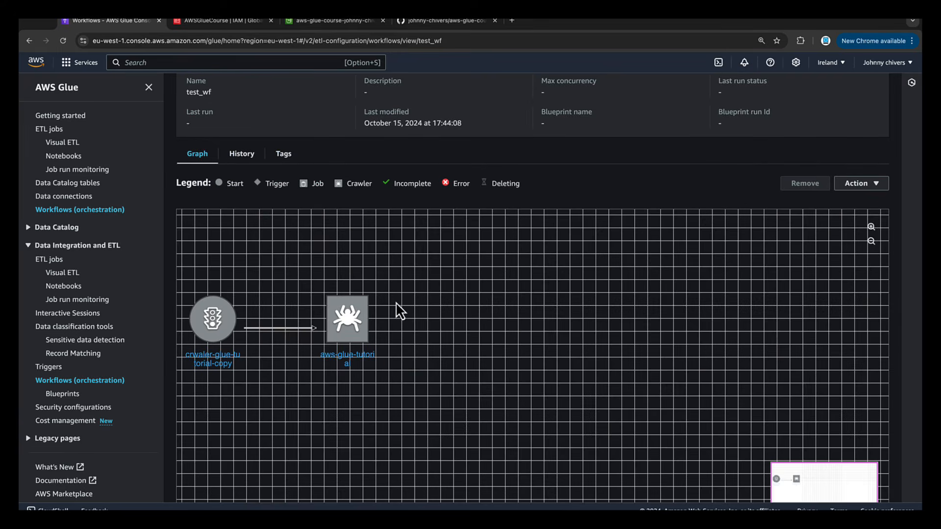
scroll(403, 300, up, 2)
scroll(401, 294, down, 2)
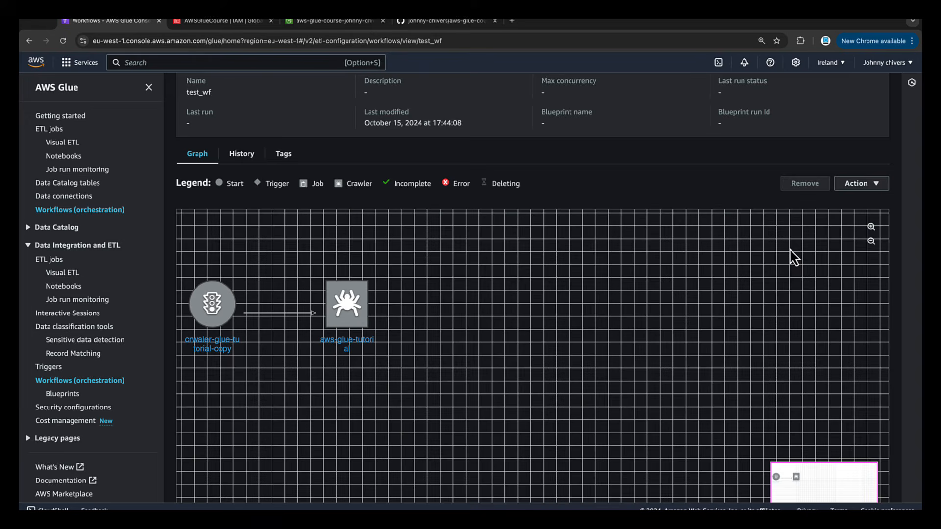
click(874, 184)
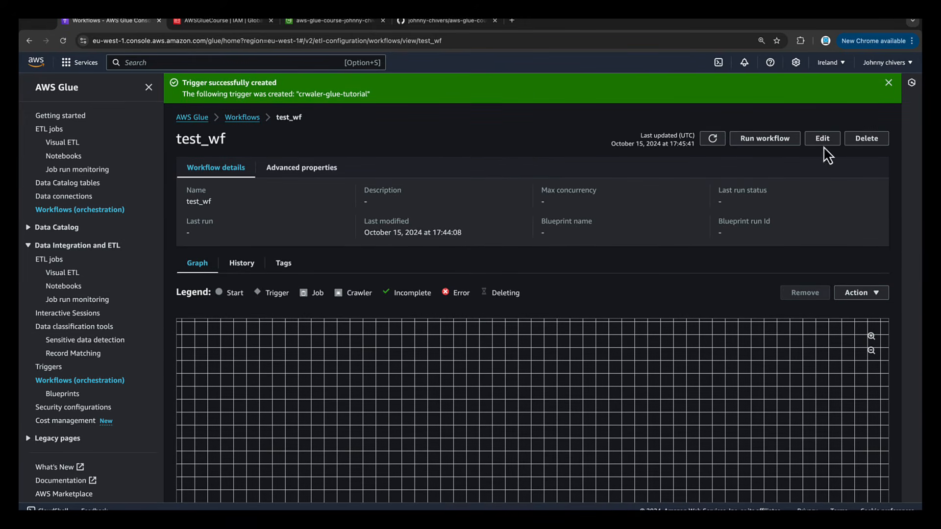
click(774, 147)
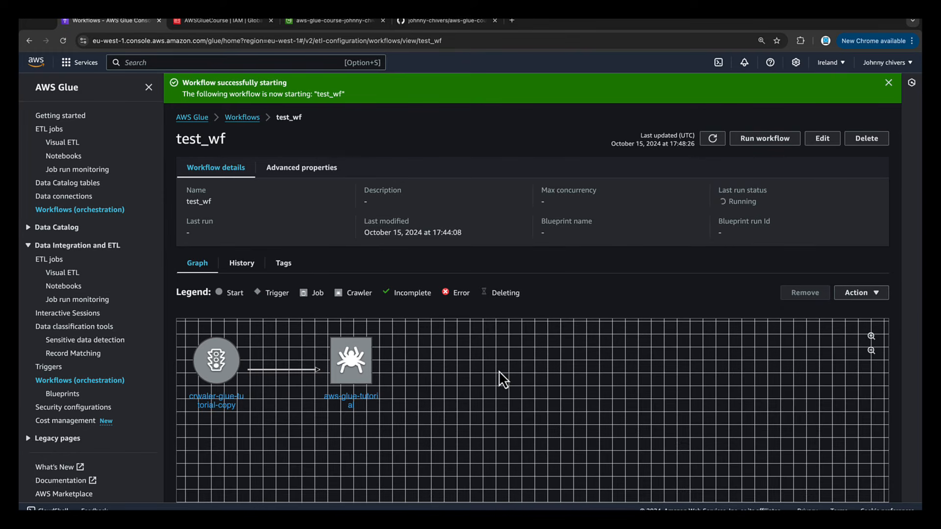
Add an event trigger named gluejobetl after the aws-glue-tutorial crawler, set to start after ANY watched event
click(369, 367)
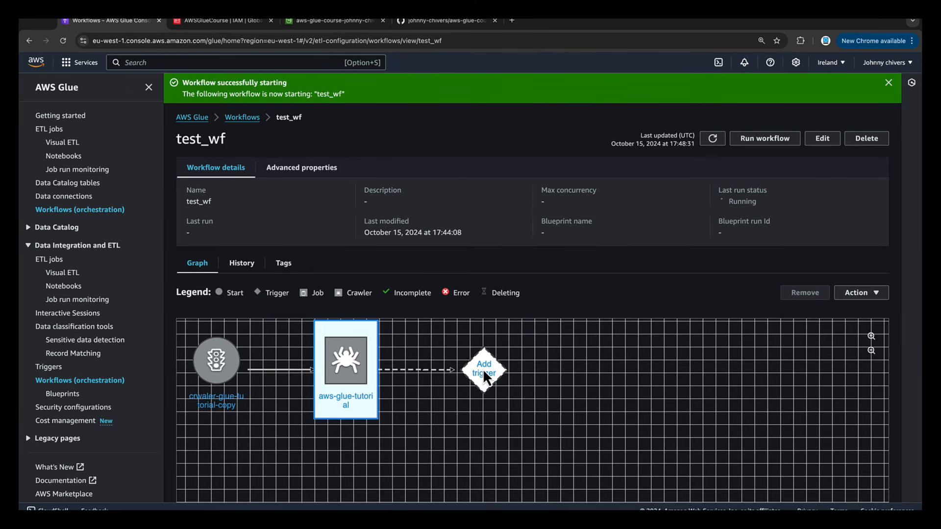
click(483, 369)
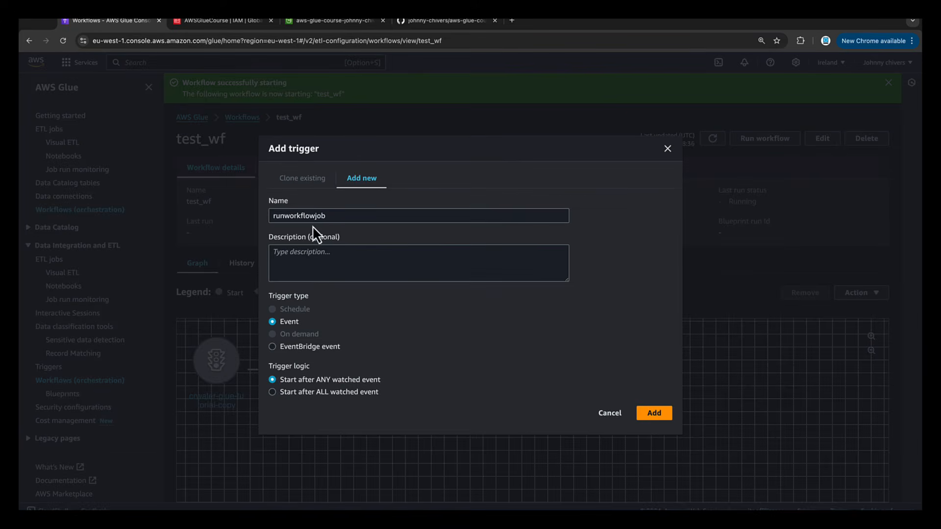
click(344, 214)
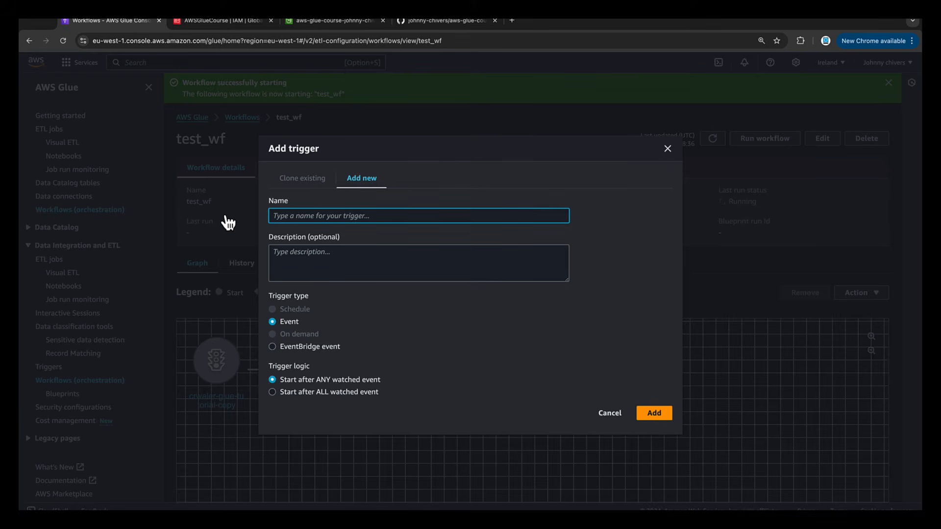
text(gluejobetl)
click(657, 416)
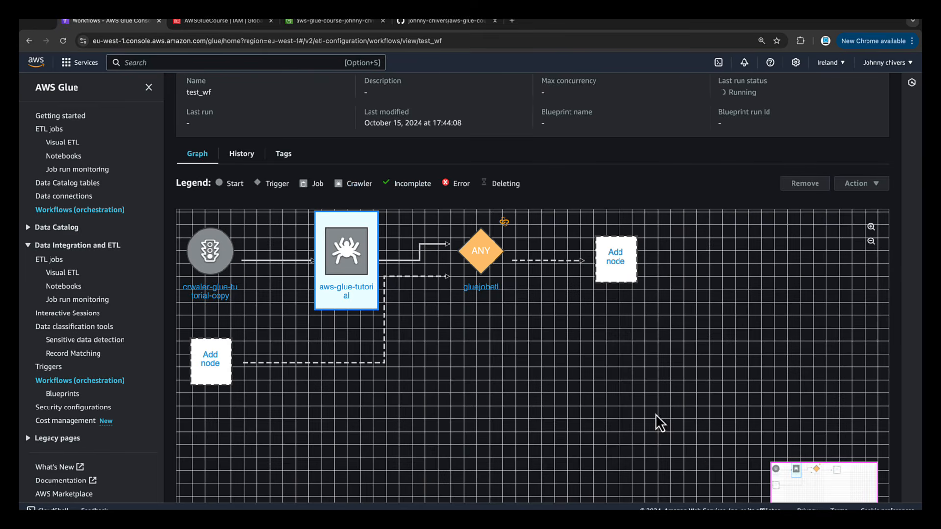
Add the processed_customers_job job as the node started by the gluejobetl trigger in the workflow graph
click(621, 263)
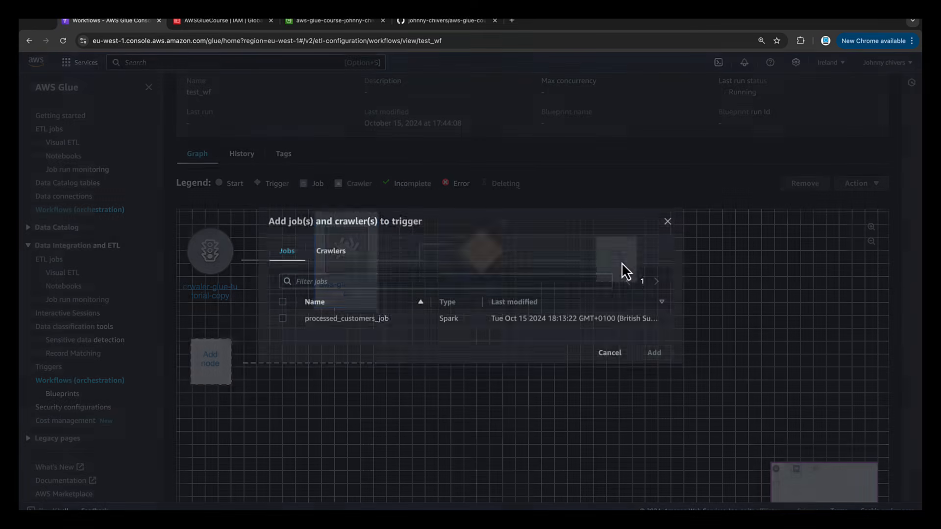
click(328, 252)
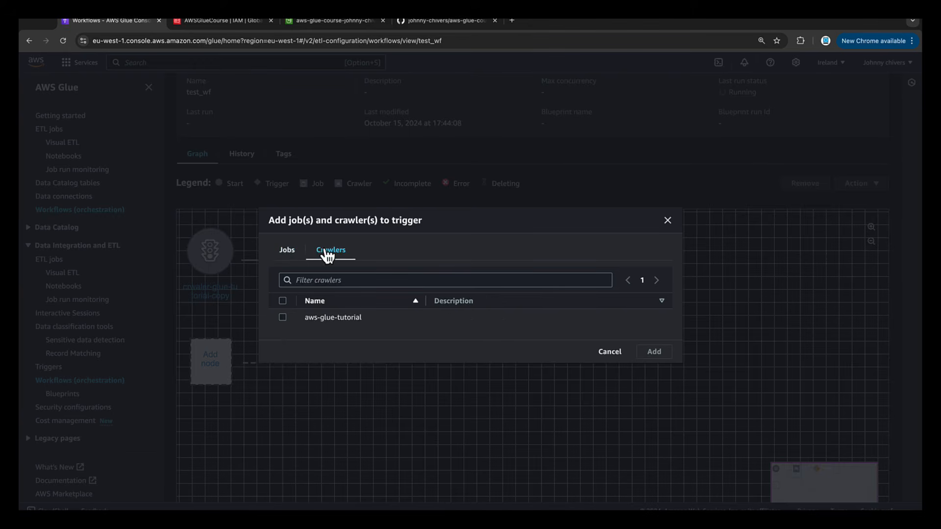
click(290, 250)
click(283, 317)
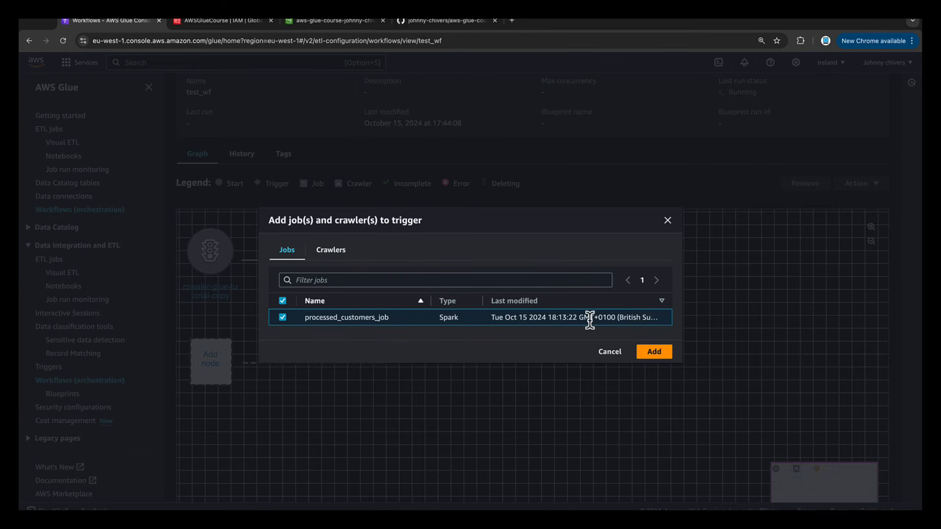
click(667, 358)
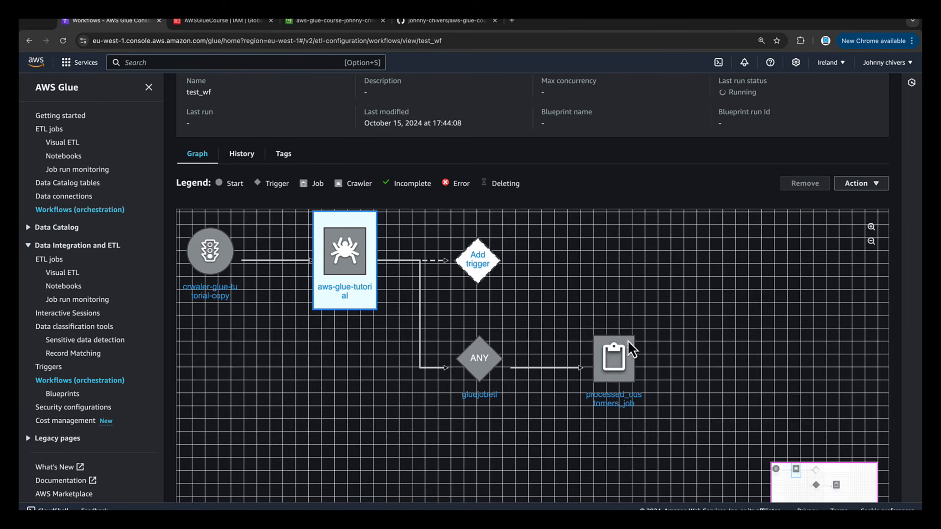
Review the completed test_wf graph and run the workflow
scroll(658, 346, down, 1)
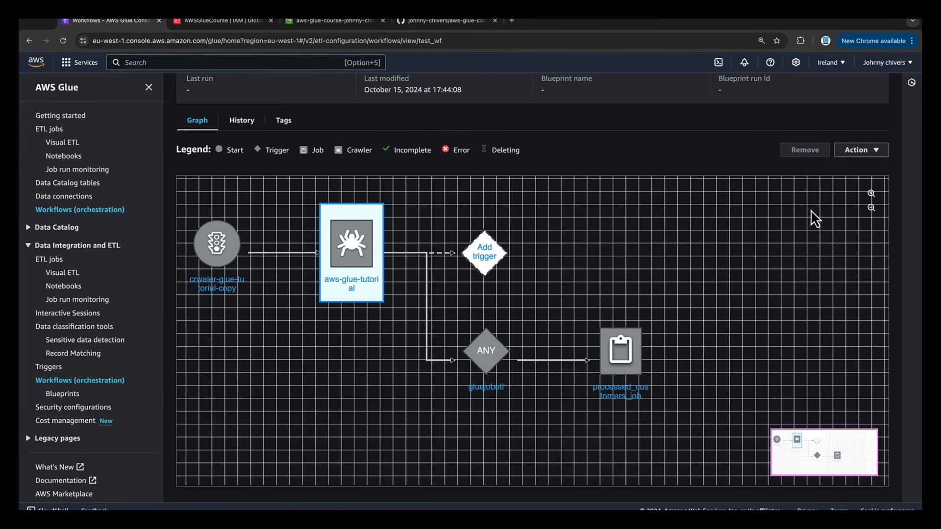
scroll(813, 208, up, 3)
click(769, 140)
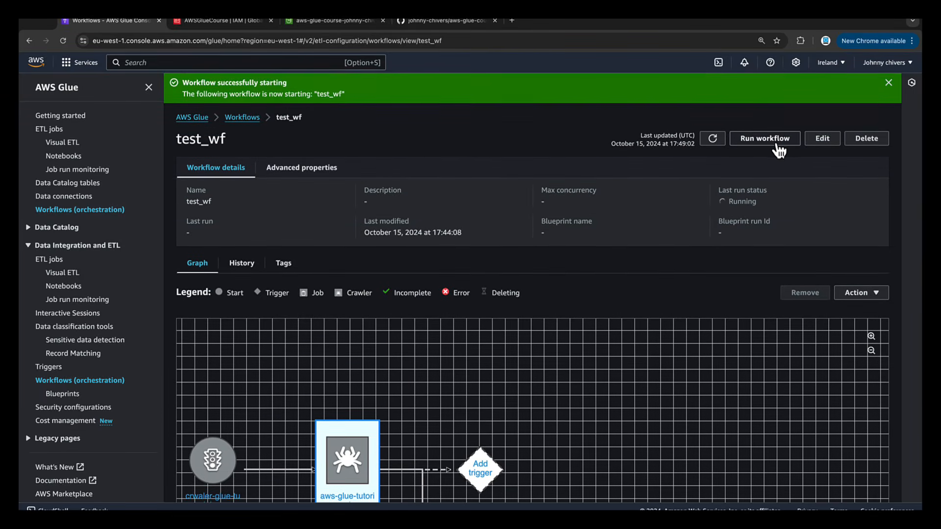
click(770, 141)
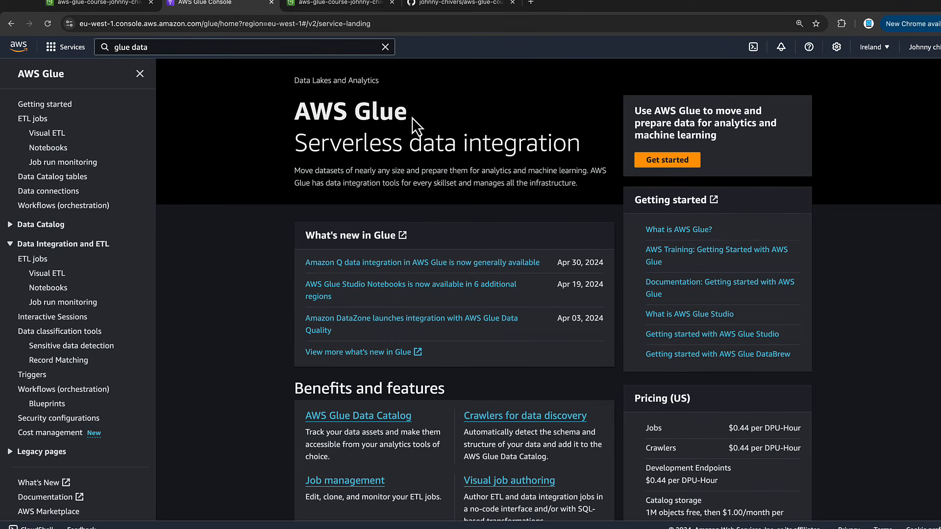
Search the AWS services for "aws glue data", open AWS Glue DataBrew and look over its landing page
click(150, 47)
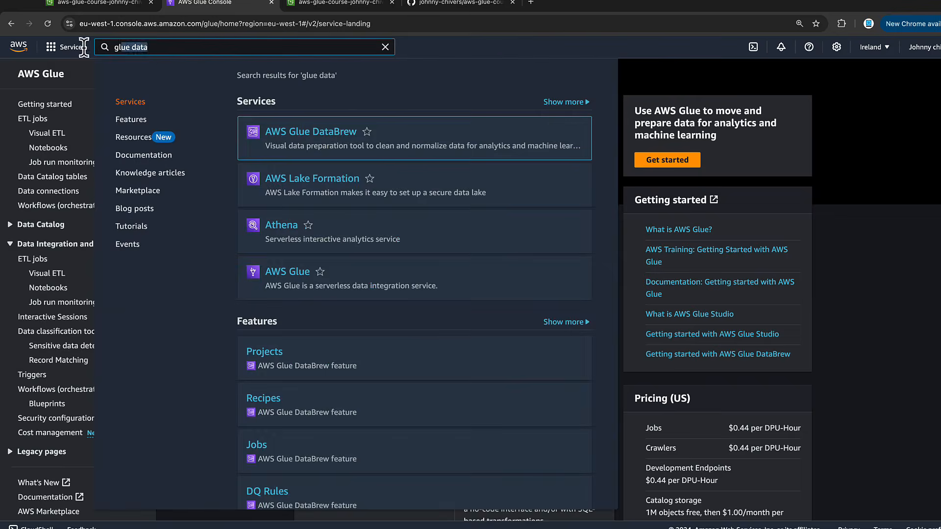
key(Escape)
key(BackSpace)
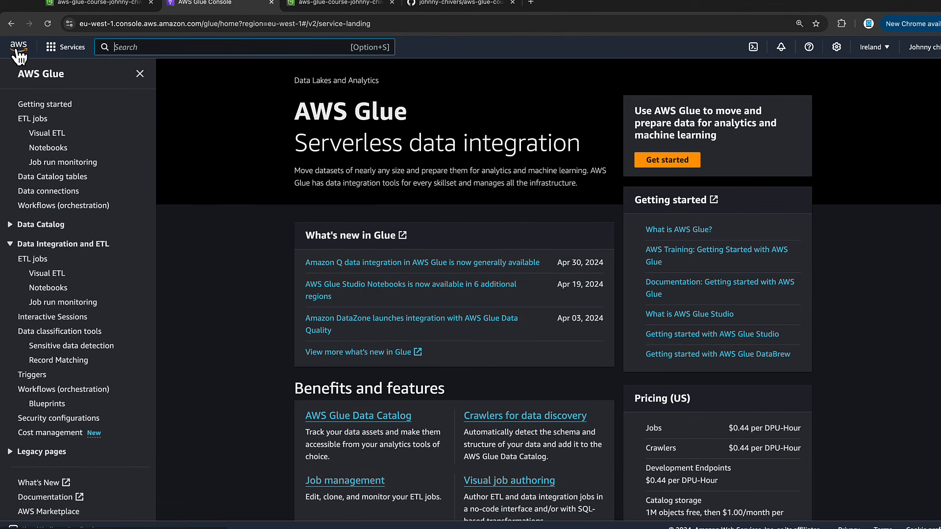
text(aws )
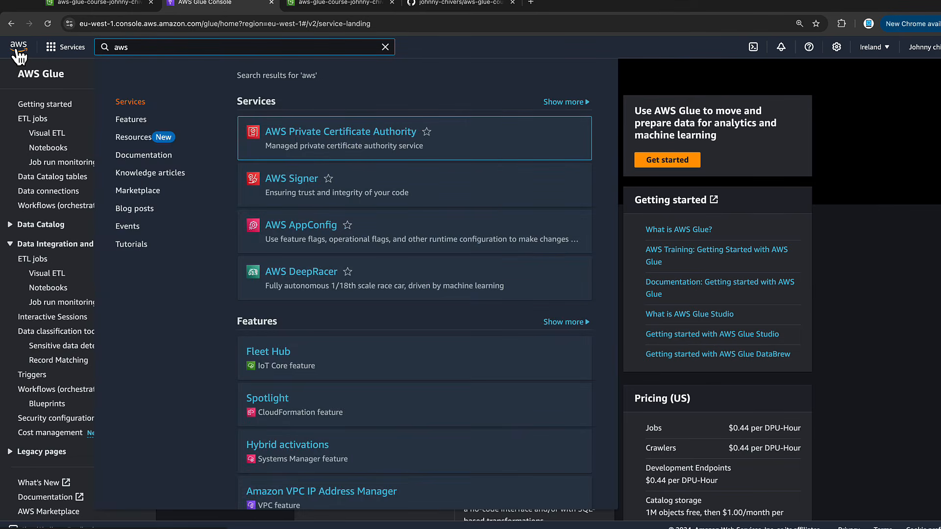
text(glue data)
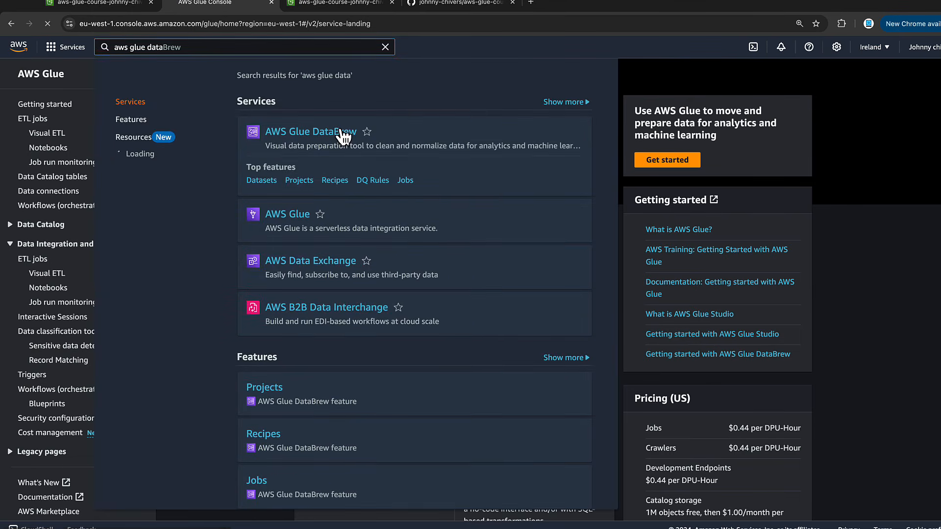
click(343, 136)
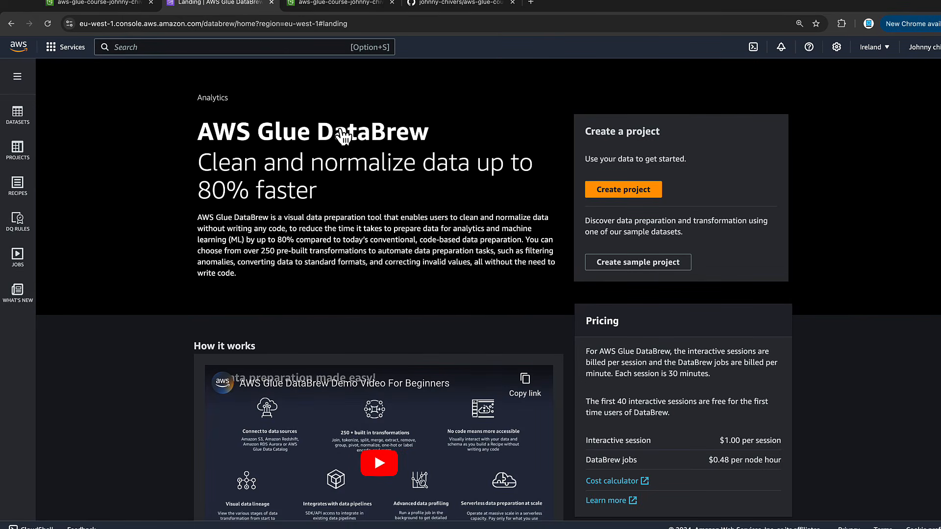
scroll(314, 241, down, 3)
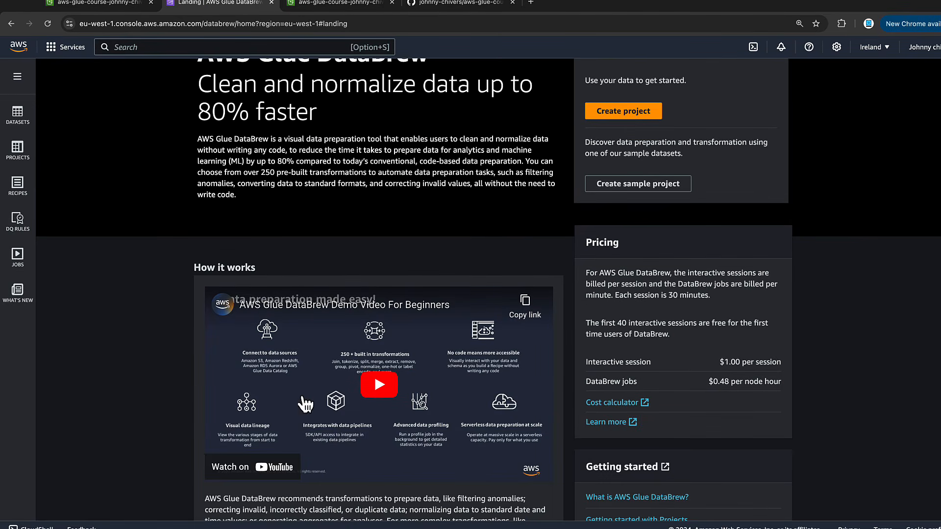
scroll(373, 343, up, 2)
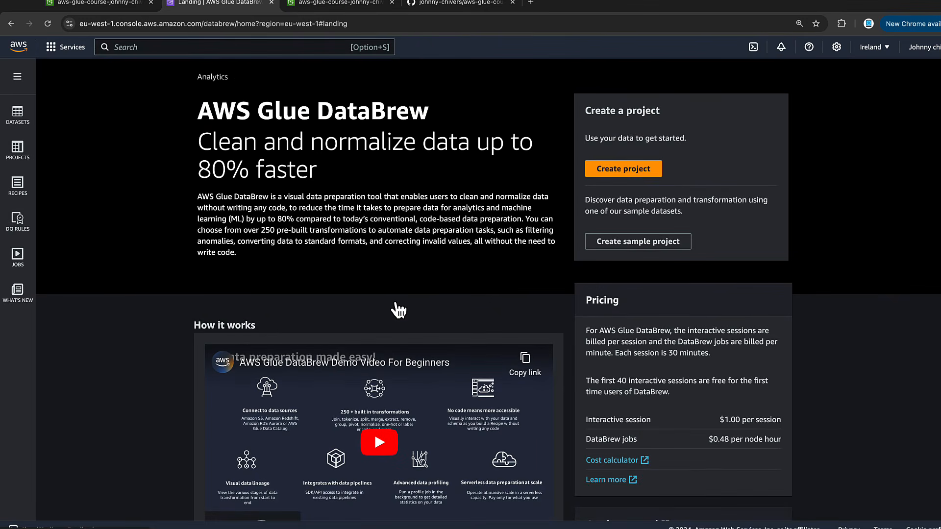
Create a sample project from UN General Assembly Votes - Resolutions with a new IAM role suffixed AwsCourseGlue, and skip the intro tour
click(657, 239)
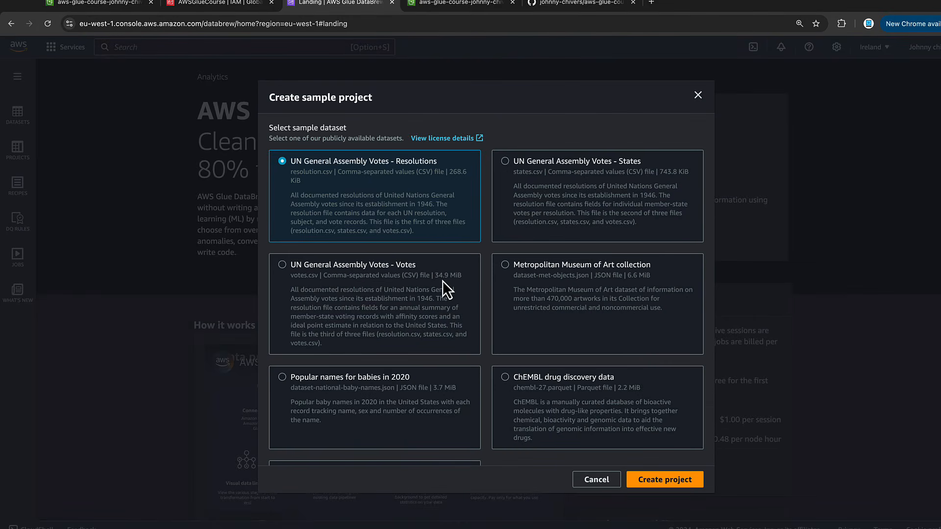
scroll(443, 281, down, 4)
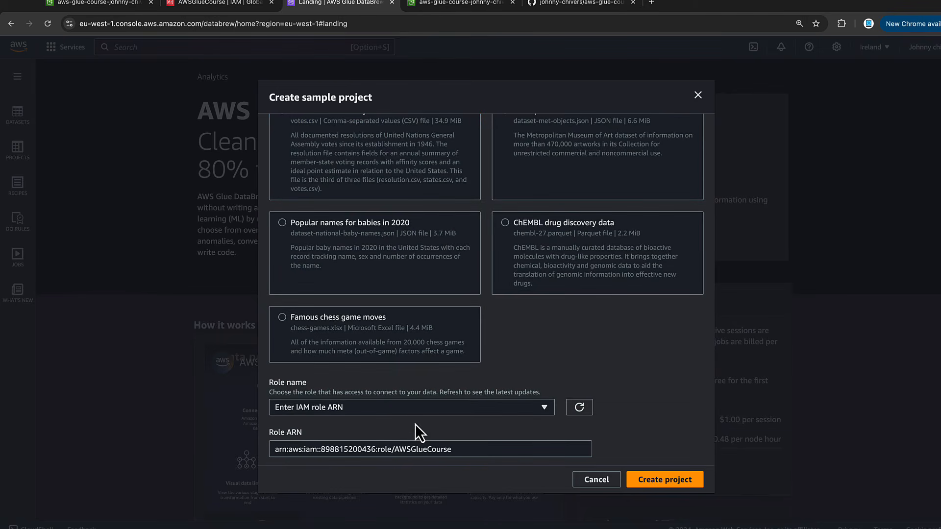
click(416, 408)
click(366, 333)
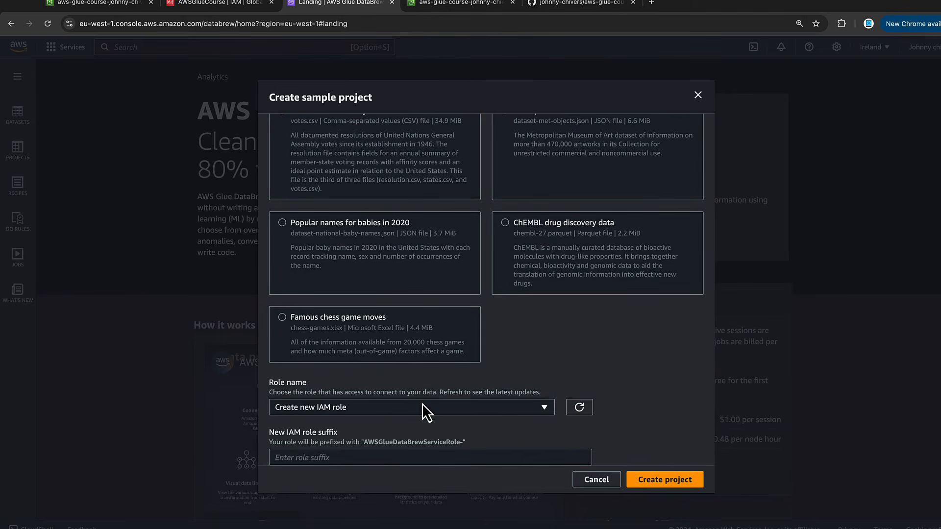
scroll(422, 404, down, 1)
click(377, 426)
text(a)
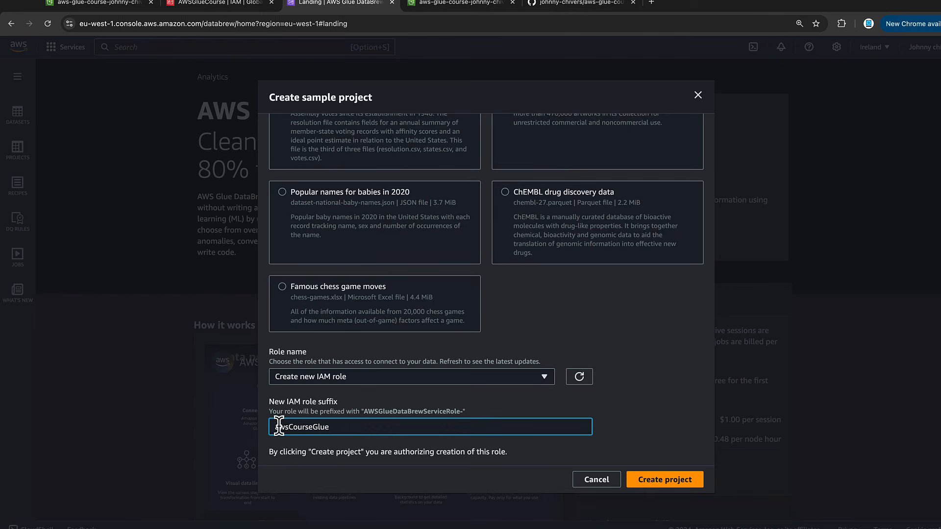
click(667, 480)
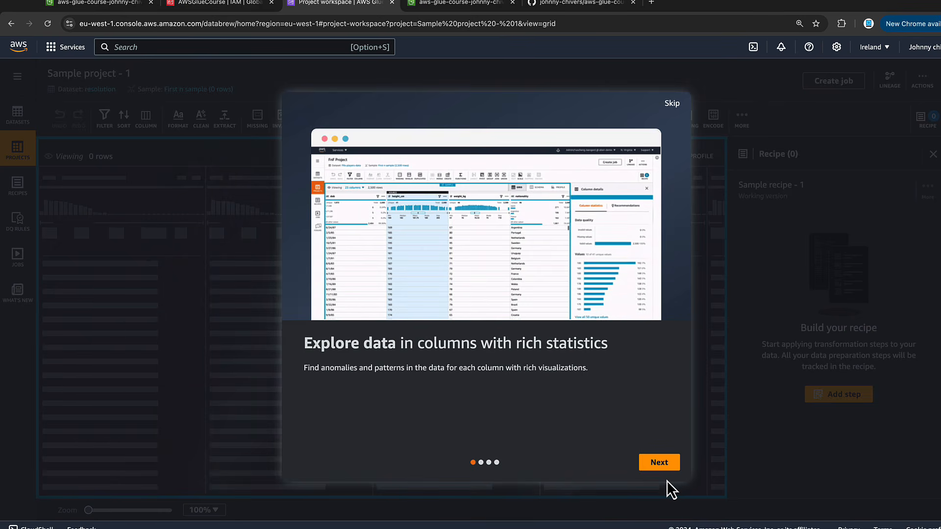
click(661, 464)
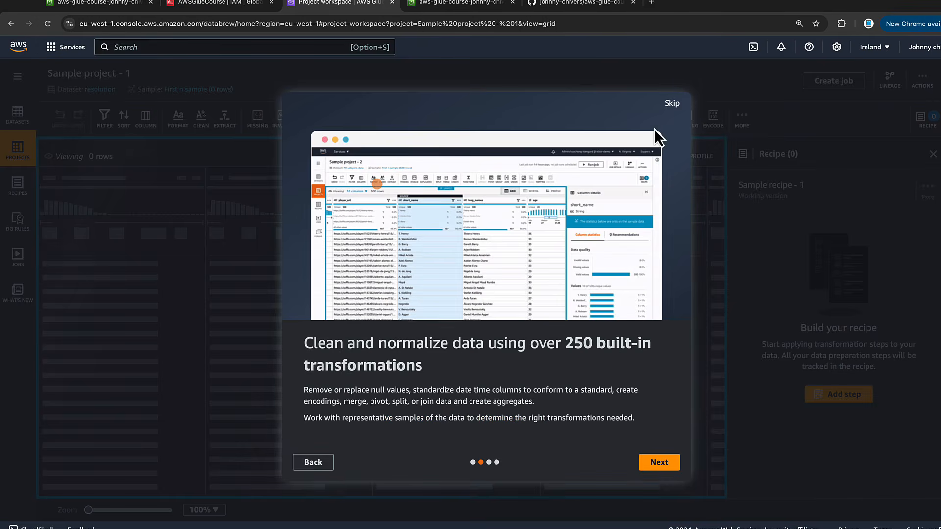
click(672, 103)
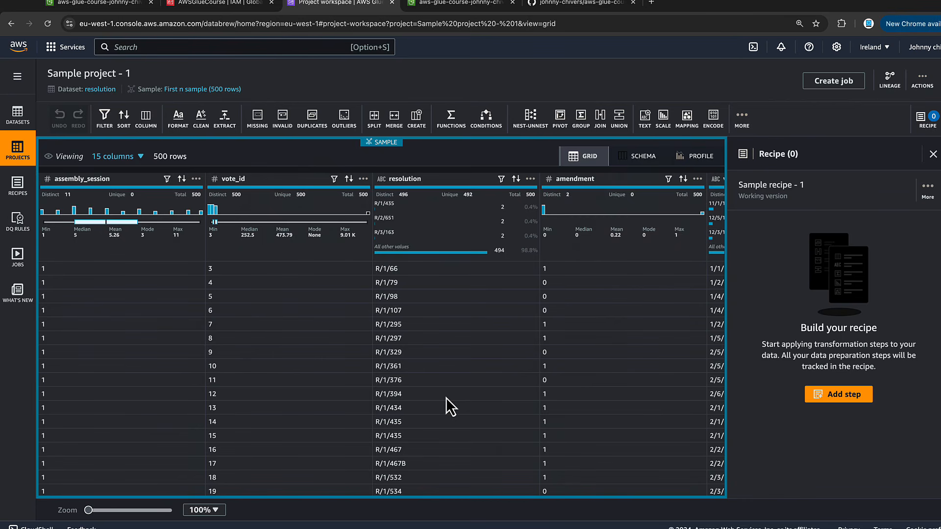
Examine the resolution sample data in the grid, schema and profile views, ending back in the grid
scroll(385, 332, down, 5)
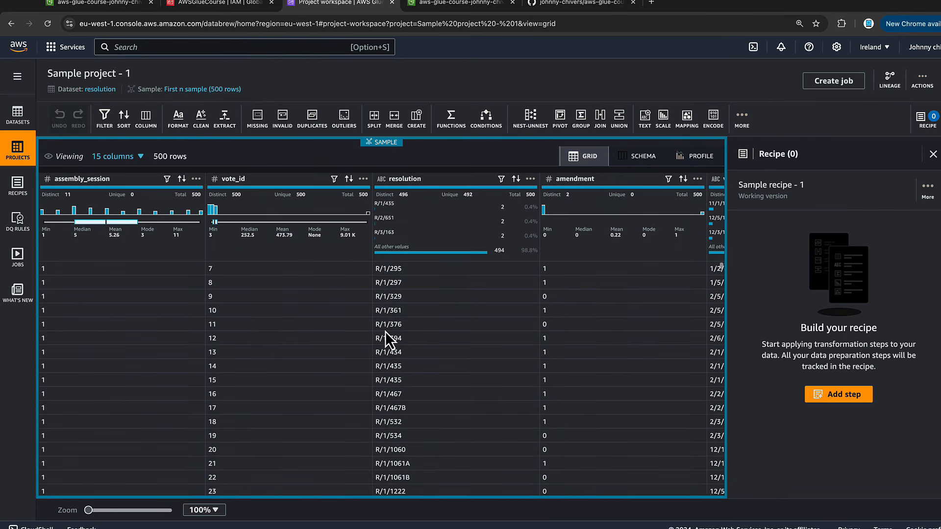
scroll(386, 331, up, 5)
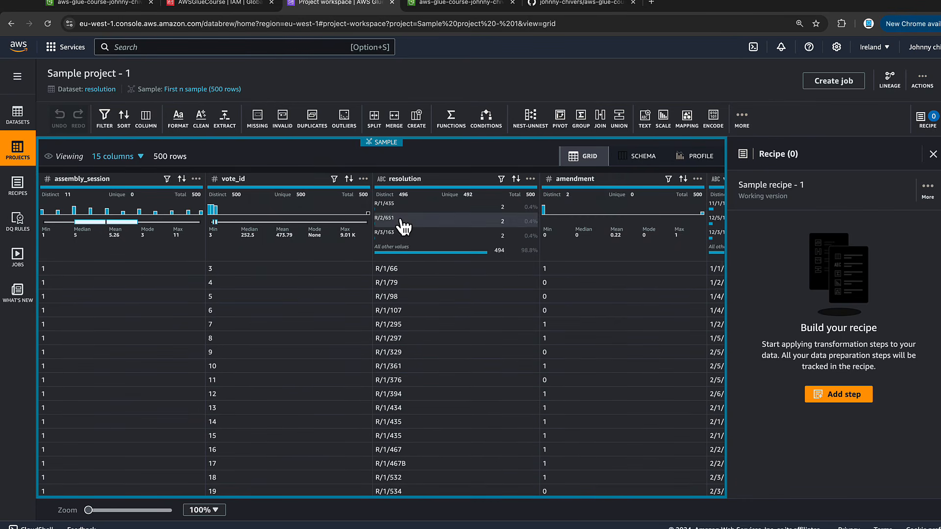
scroll(397, 292, right, 6)
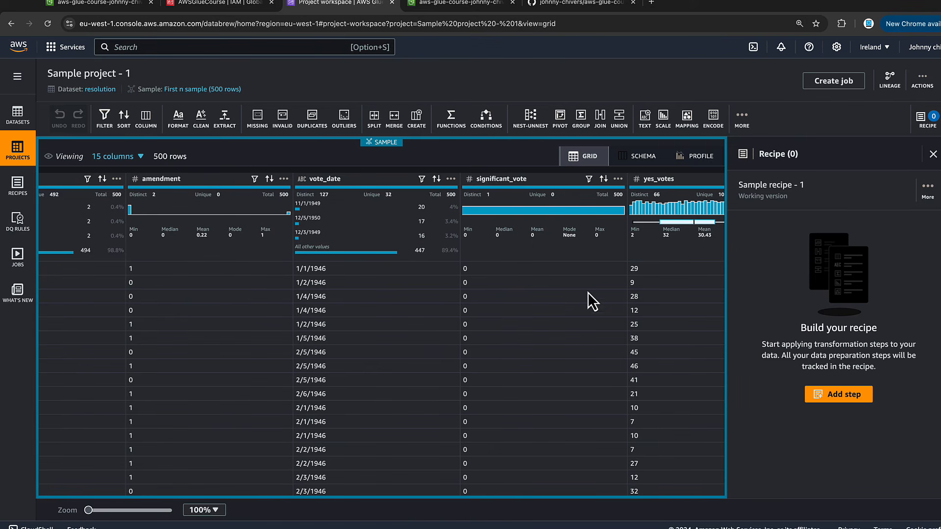
scroll(614, 289, down, 3)
click(643, 162)
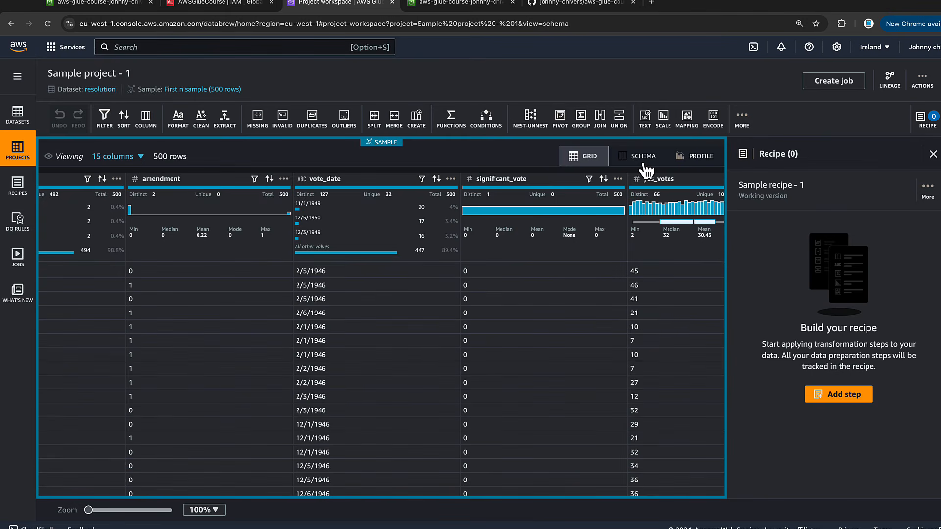
scroll(438, 279, down, 5)
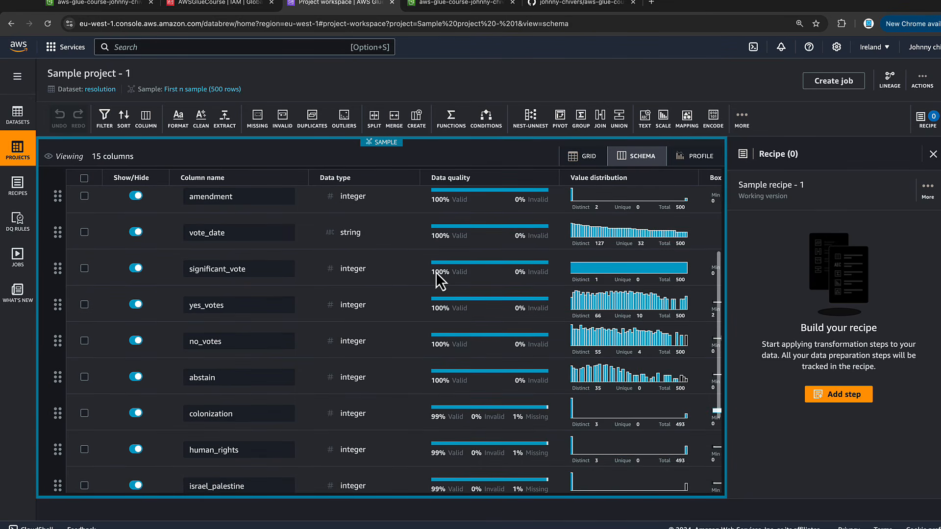
scroll(438, 281, up, 5)
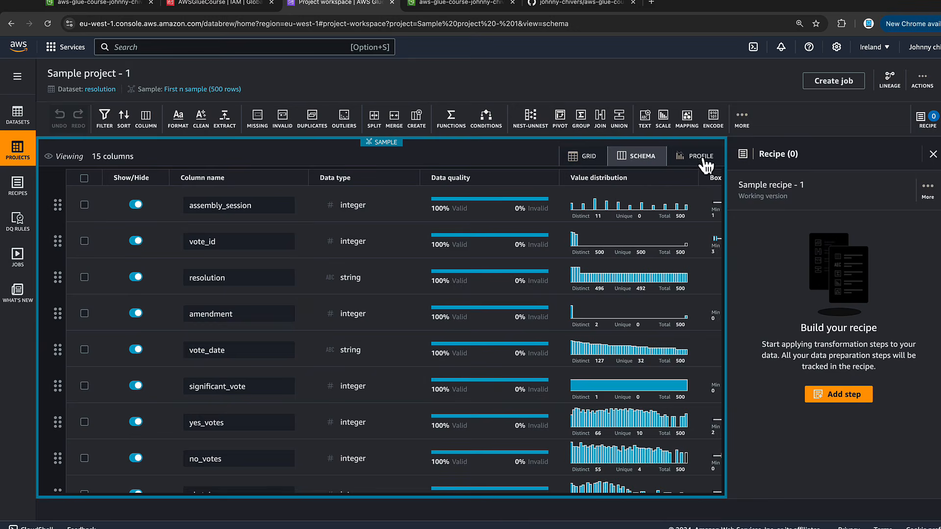
click(701, 157)
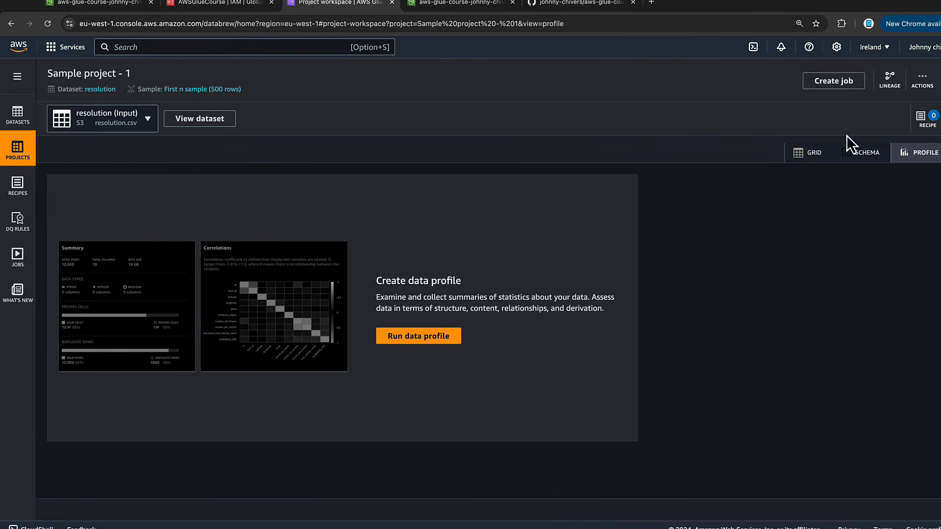
click(811, 153)
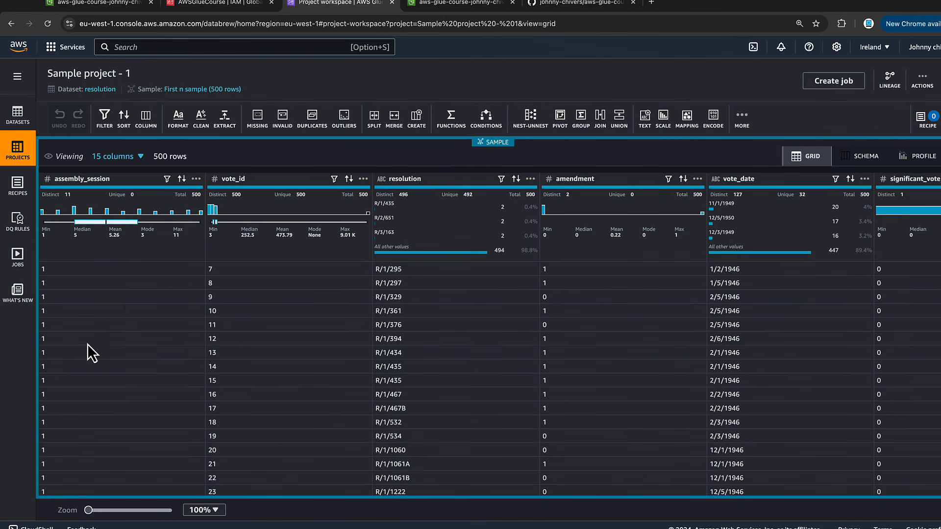
scroll(88, 344, up, 2)
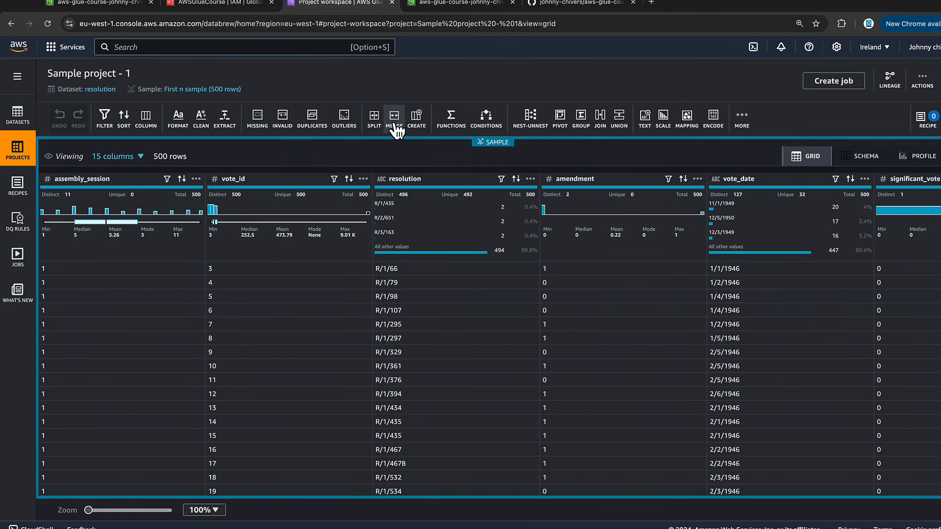
Filter the sample rows by condition, keeping those where the resolution column contains 66, and apply it as a recipe step
click(104, 121)
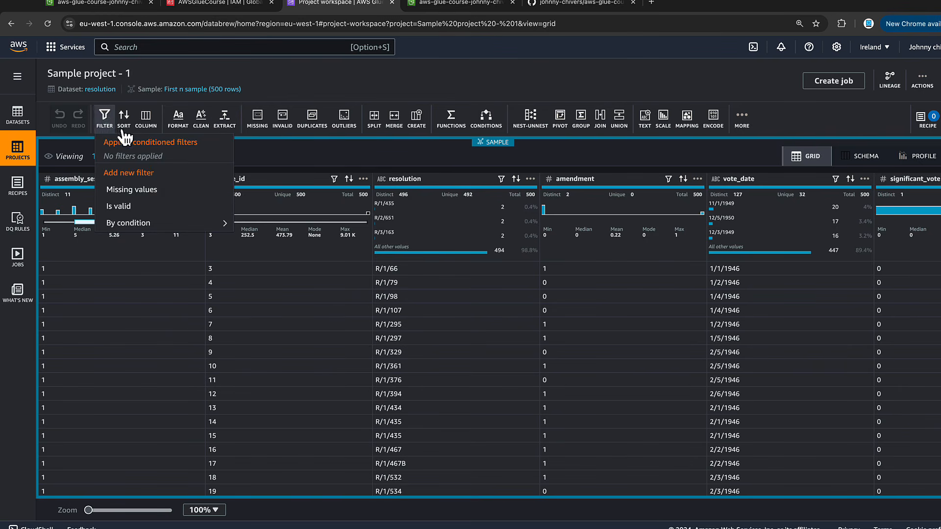
click(129, 223)
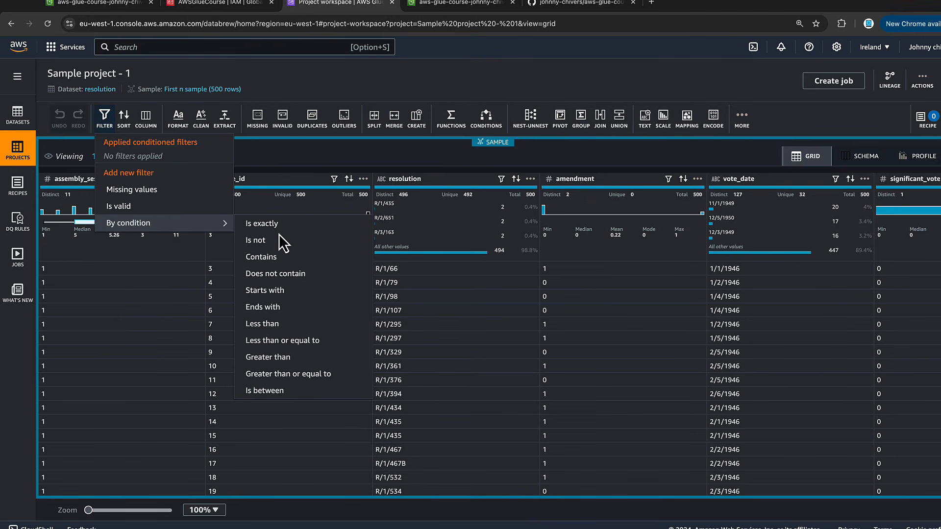
click(272, 260)
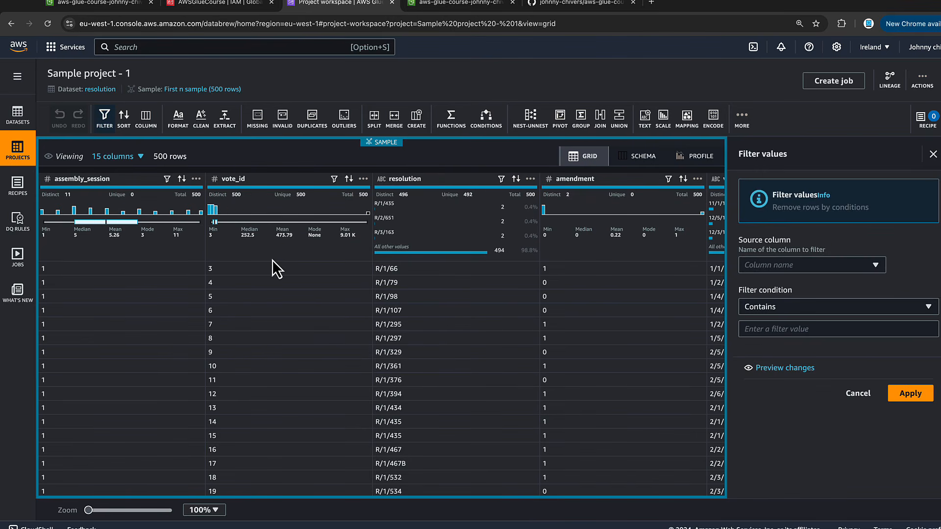
click(812, 261)
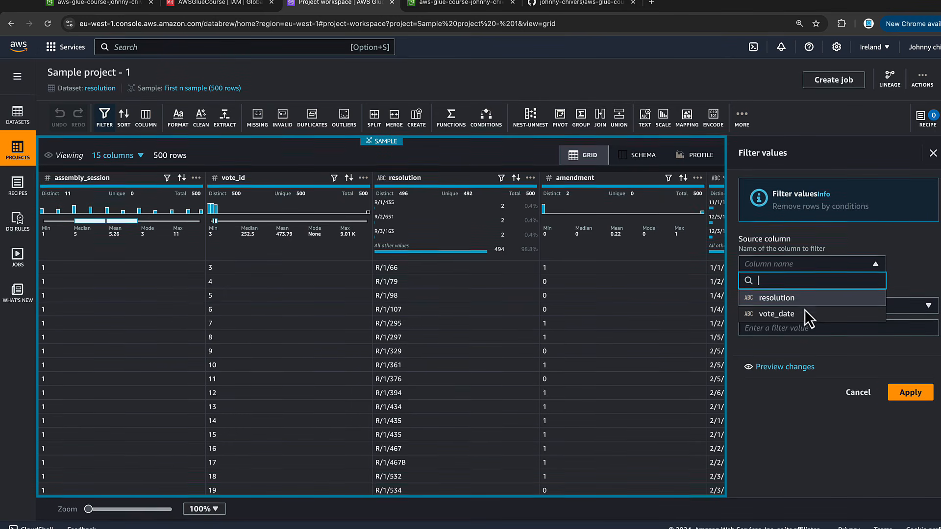
click(794, 300)
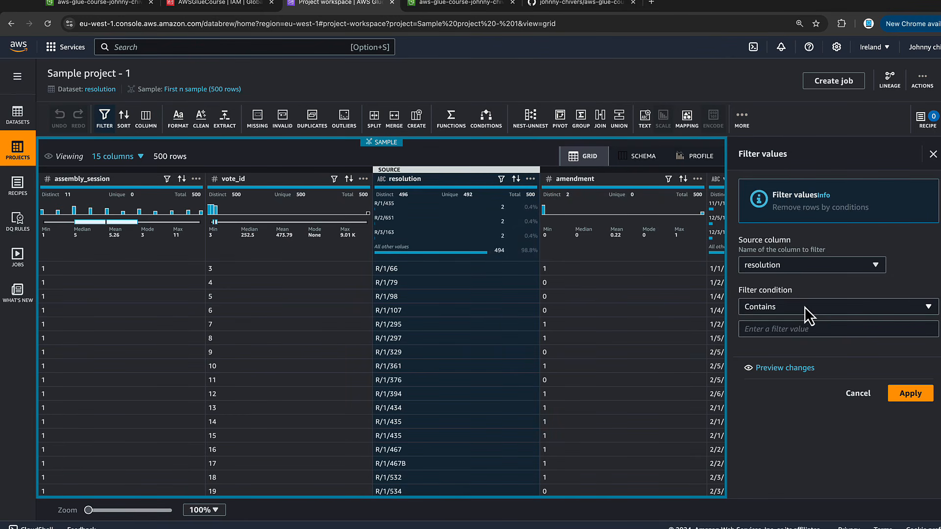
click(806, 306)
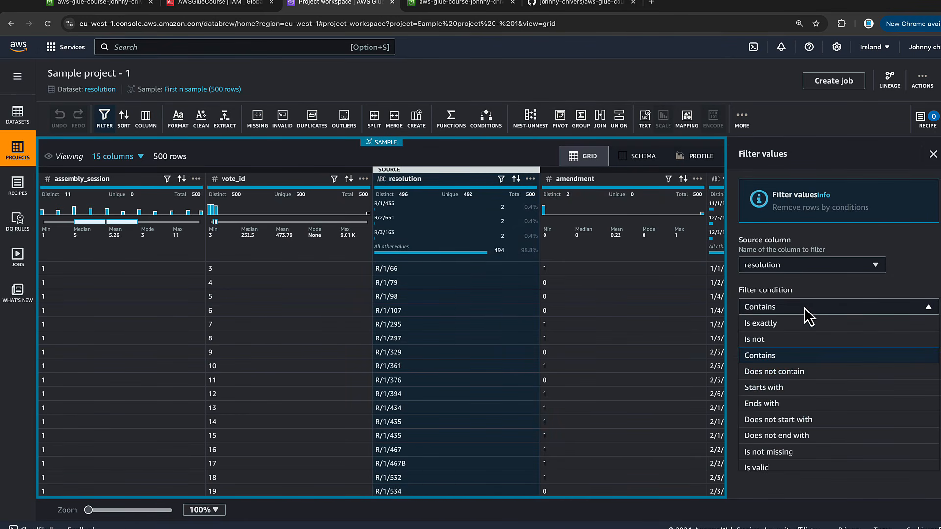
click(814, 278)
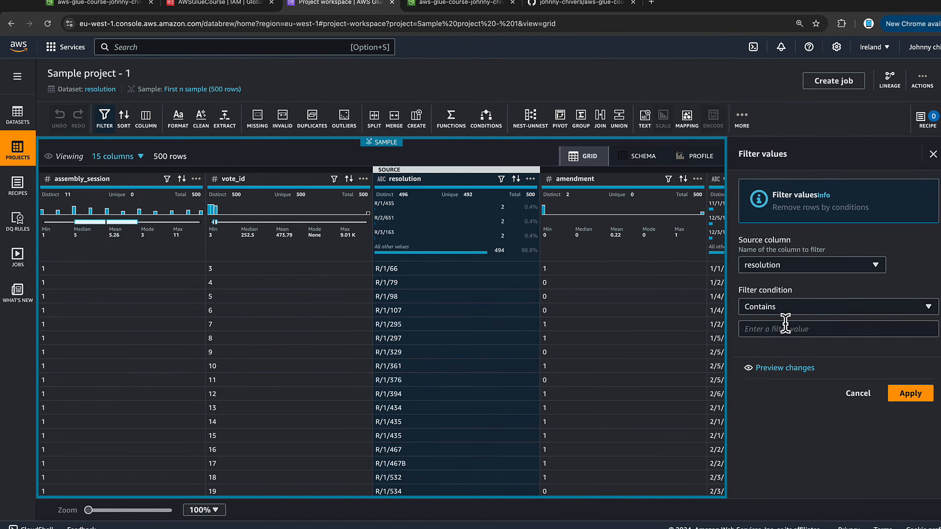
click(784, 324)
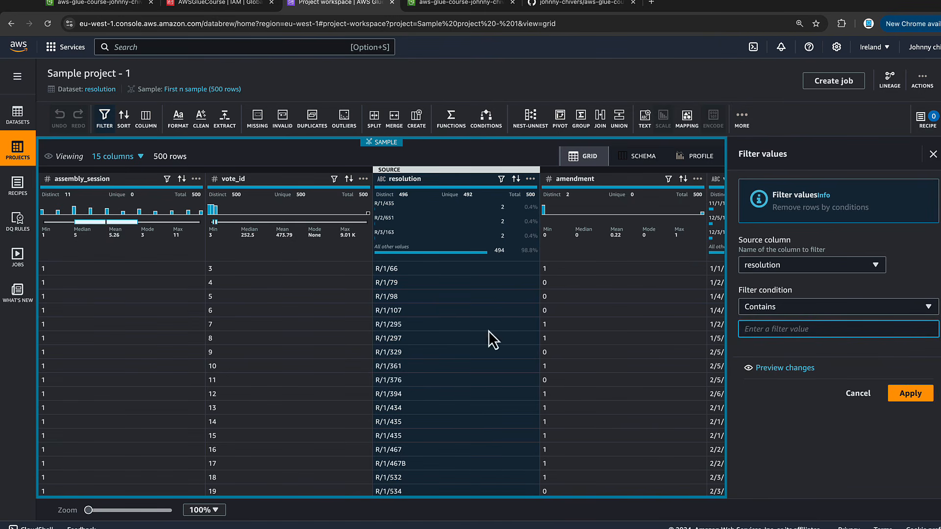
text(18)
key(BackSpace)
key(BackSpace)
text(66)
click(914, 395)
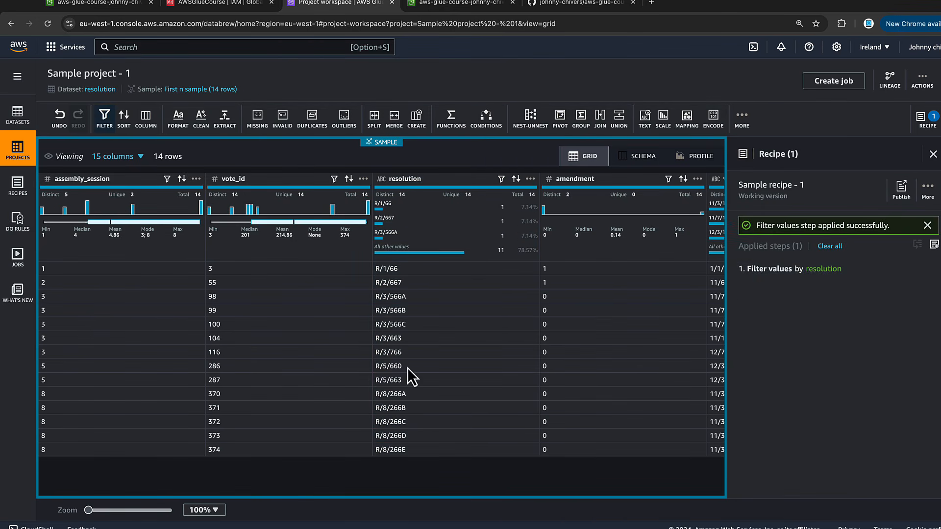
Remove duplicate values from the assembly_session column, applying the transform to all rows
click(928, 120)
click(932, 123)
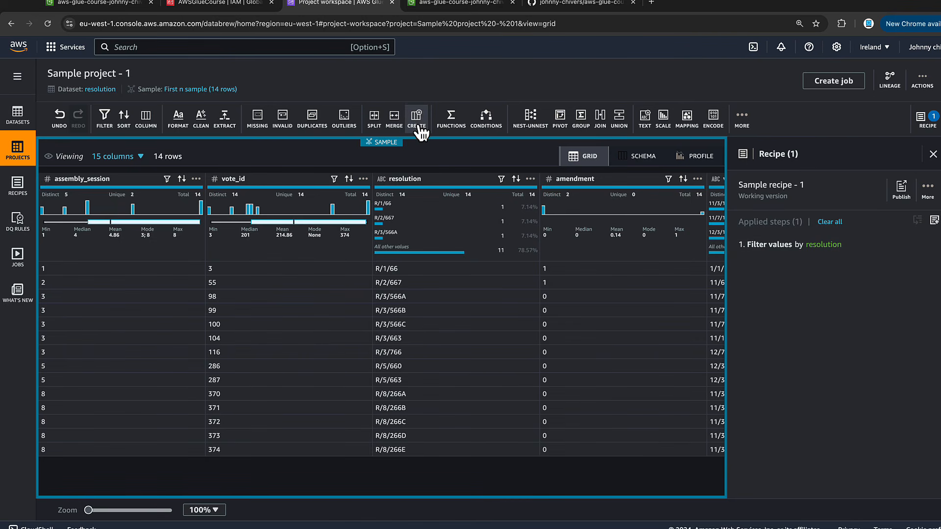
click(317, 126)
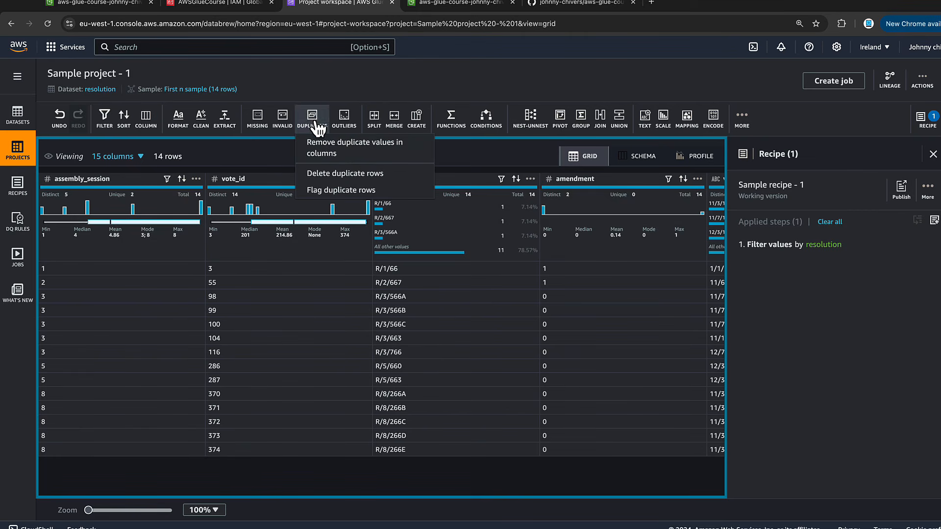
click(323, 146)
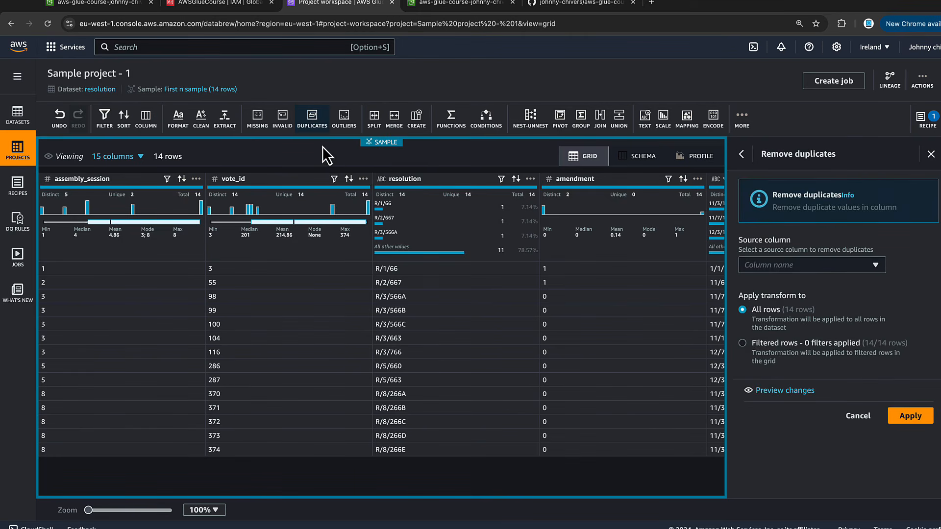
click(820, 264)
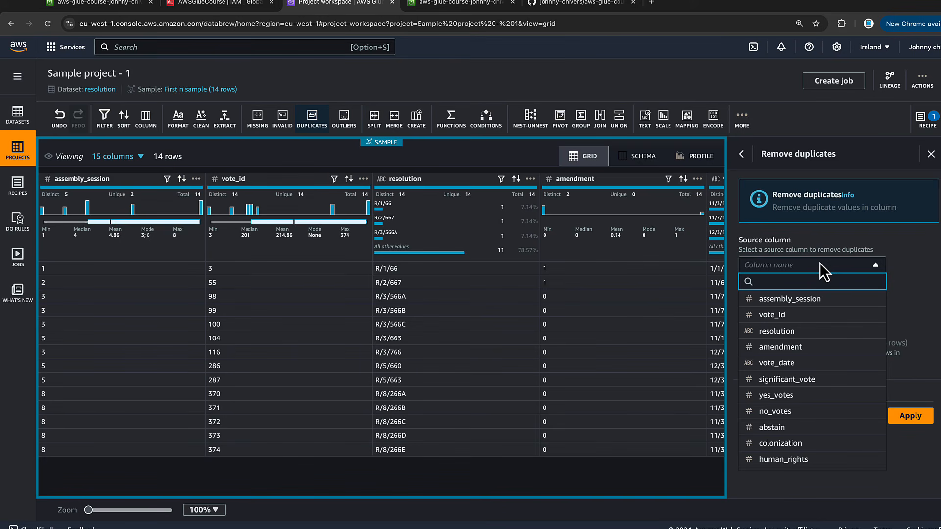
click(784, 300)
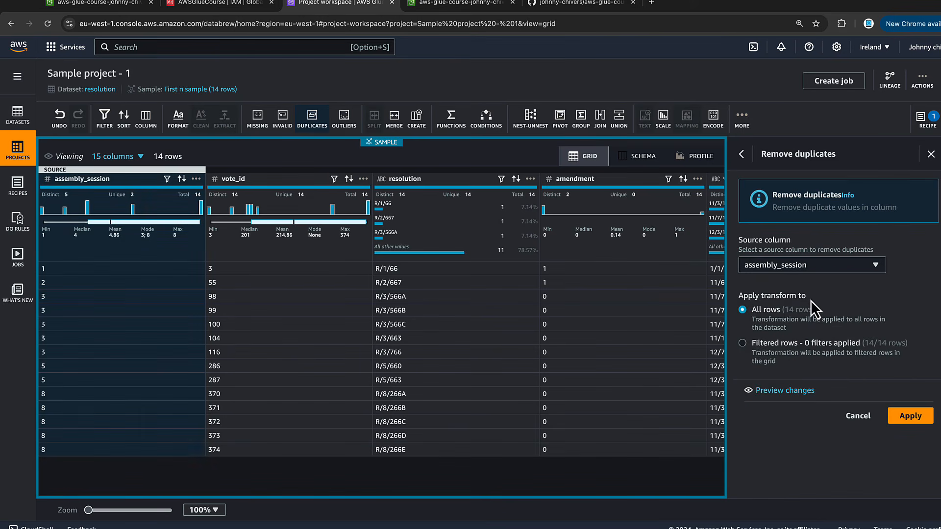
click(910, 416)
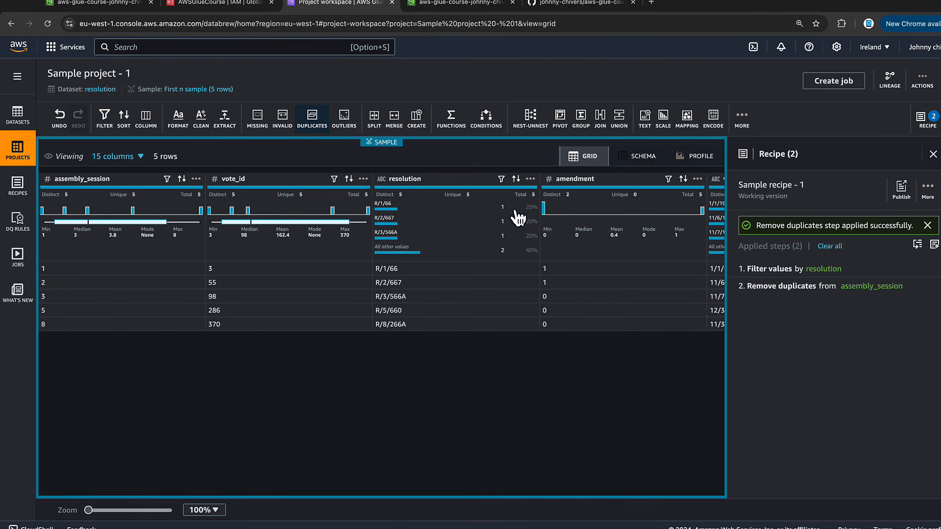
Review the applied steps of Sample recipe - 1 and its import and download options
mouse_move(779, 264)
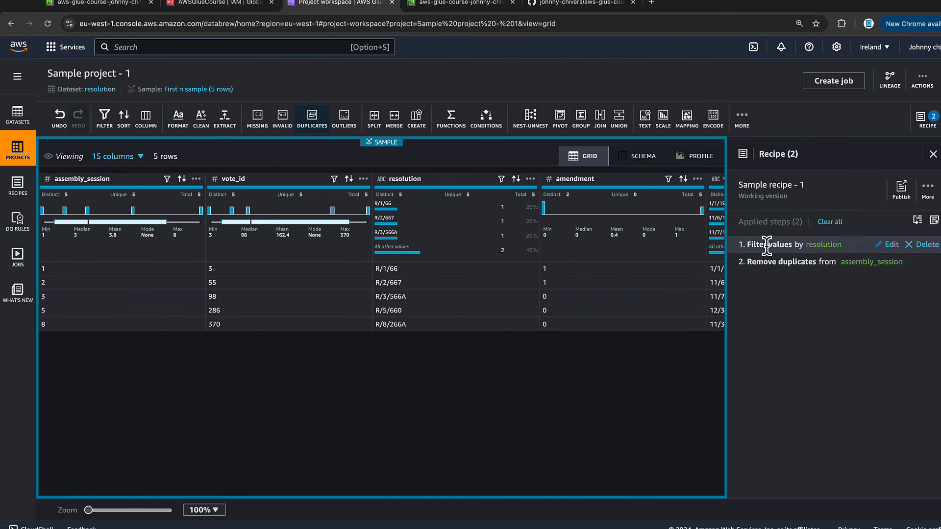
click(928, 187)
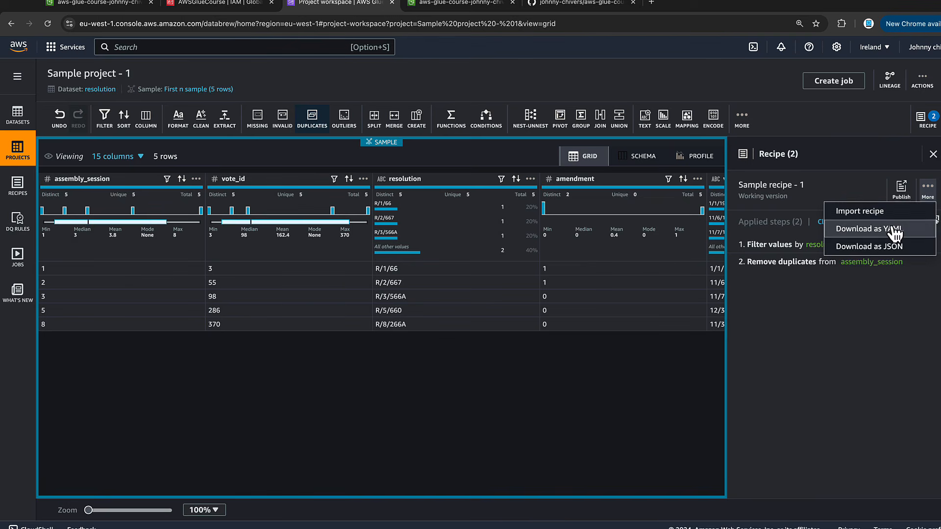
click(786, 189)
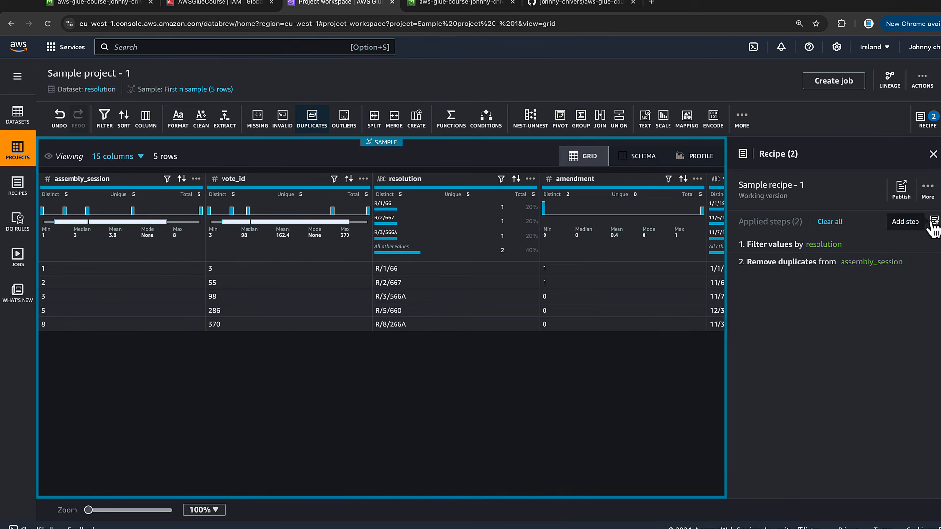